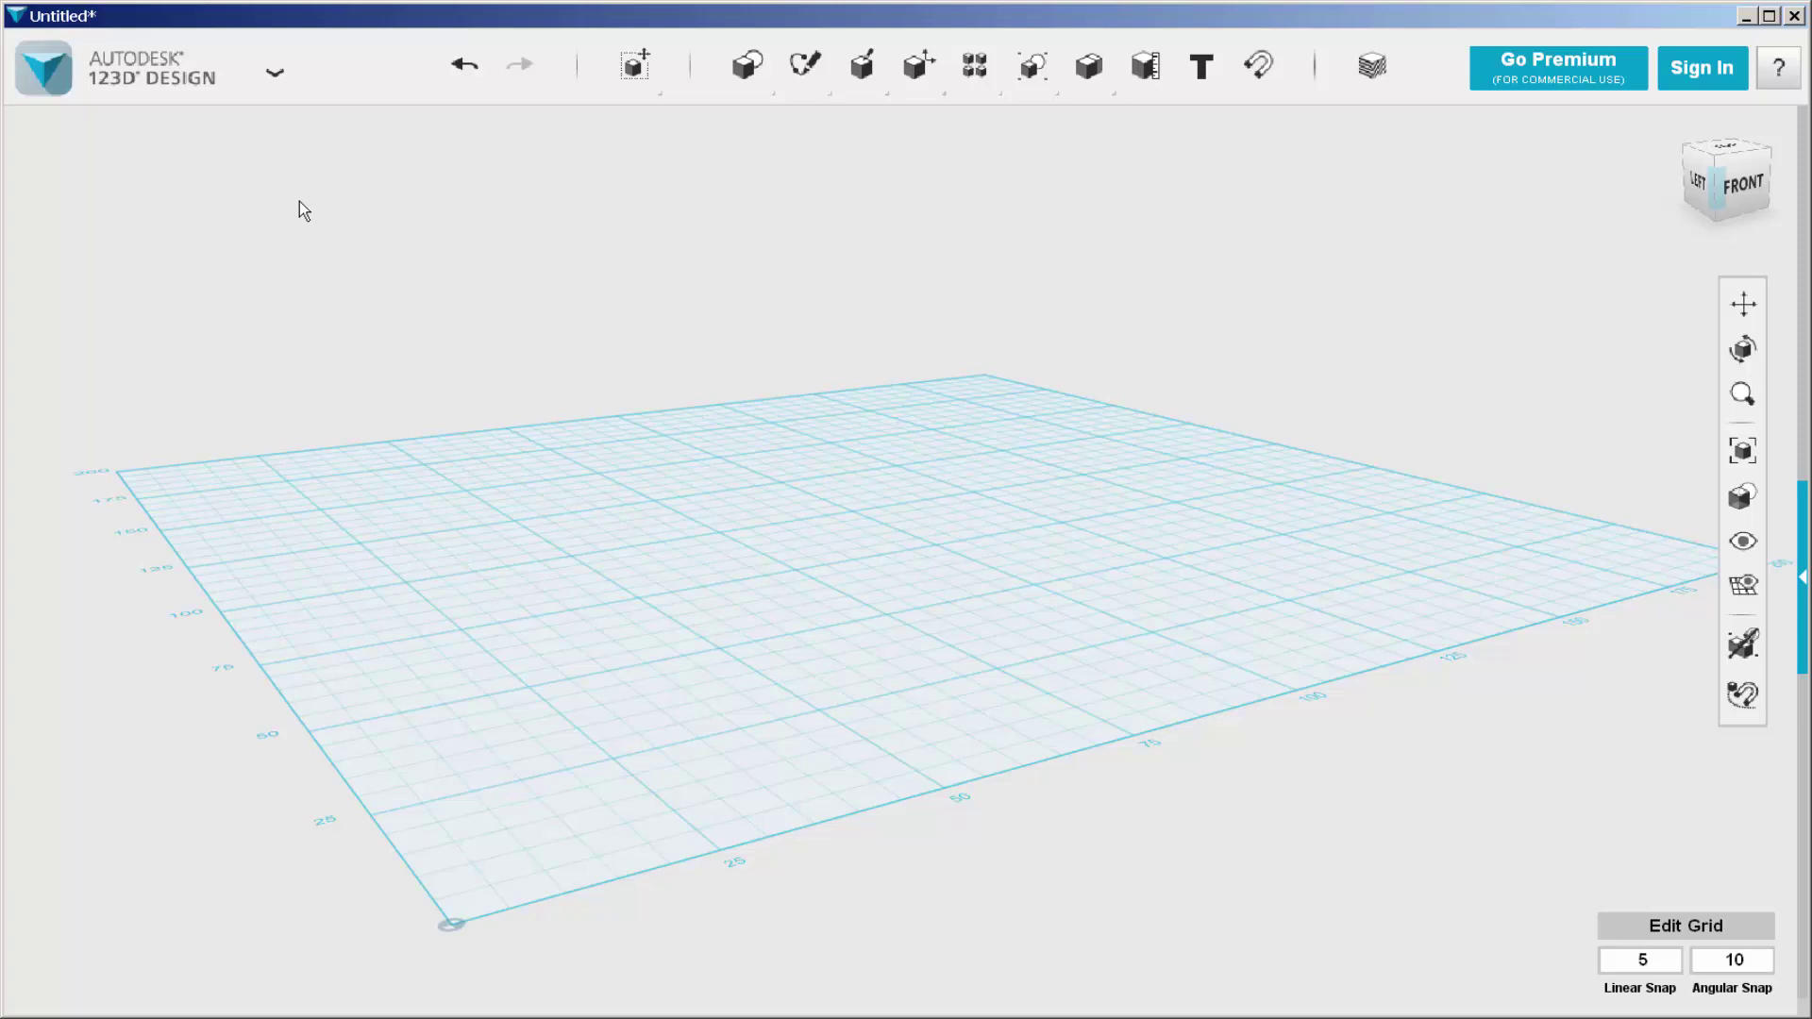
- Display the Transform flyout, then the Primitives flyout of solids and sketch shapes
{"action": "mouse_move", "coordinate": [90, 94]}
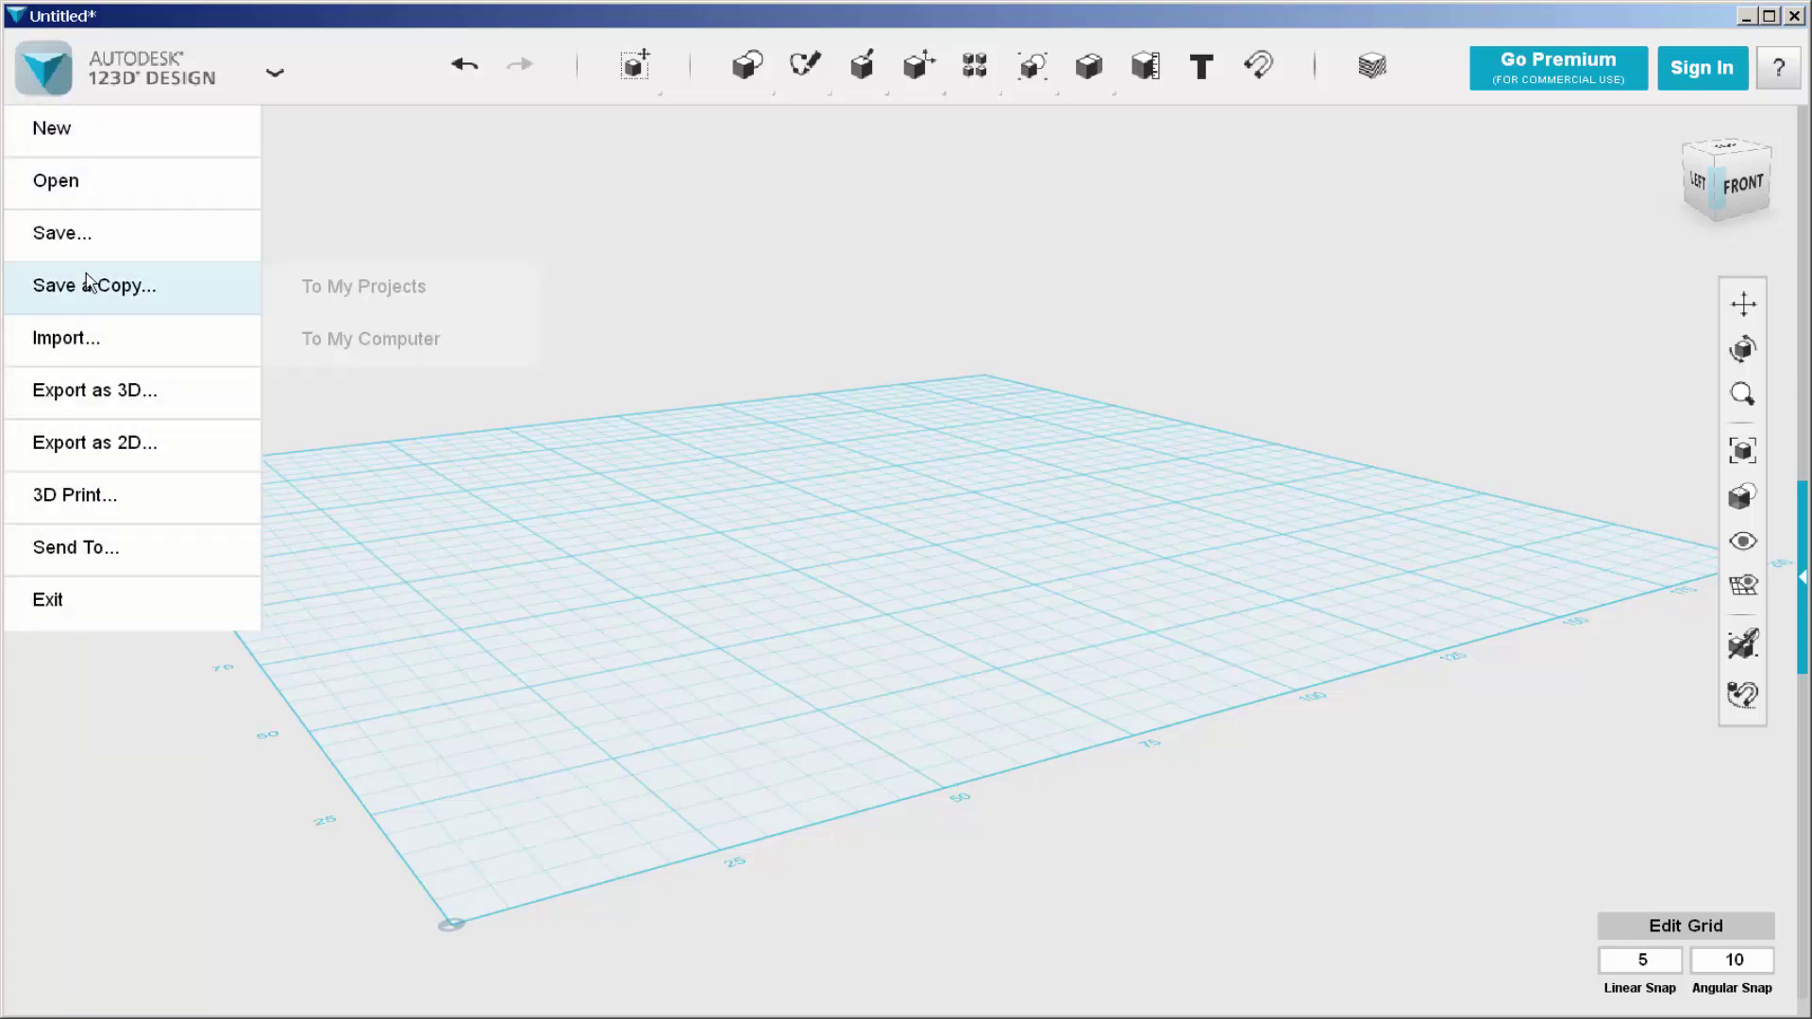
{"action": "mouse_move", "coordinate": [92, 290]}
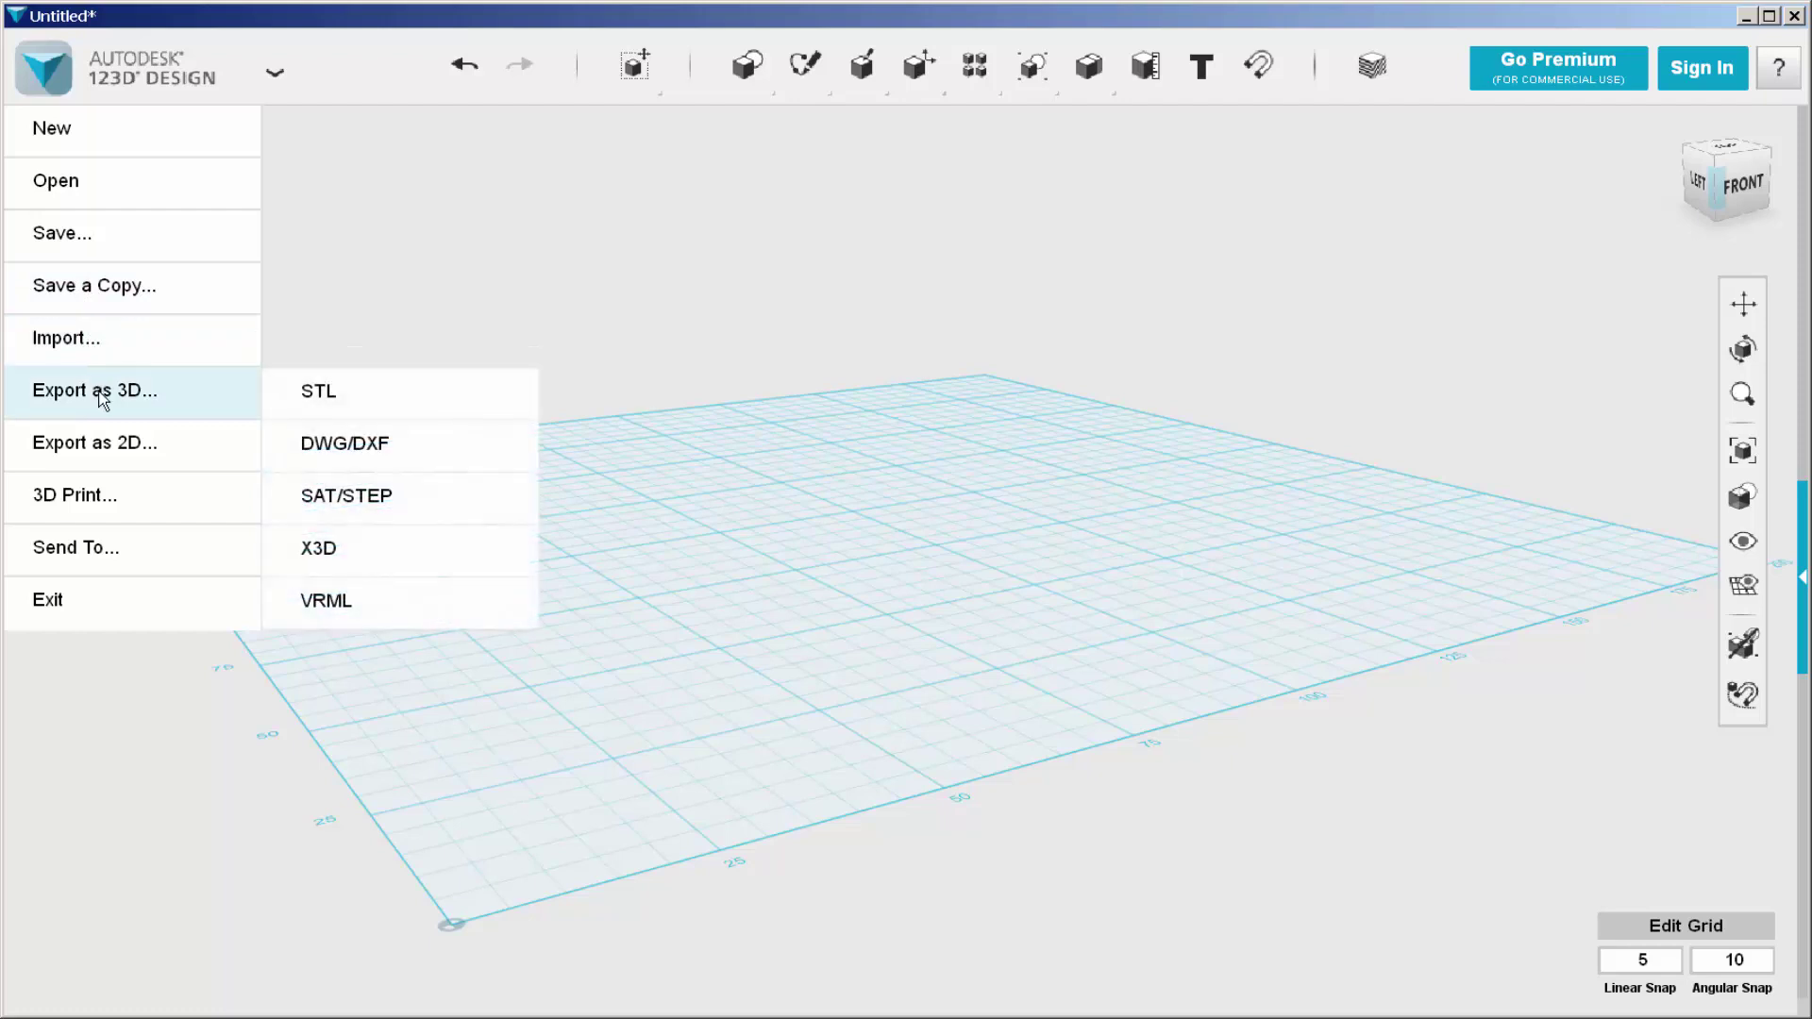
{"action": "mouse_move", "coordinate": [109, 438]}
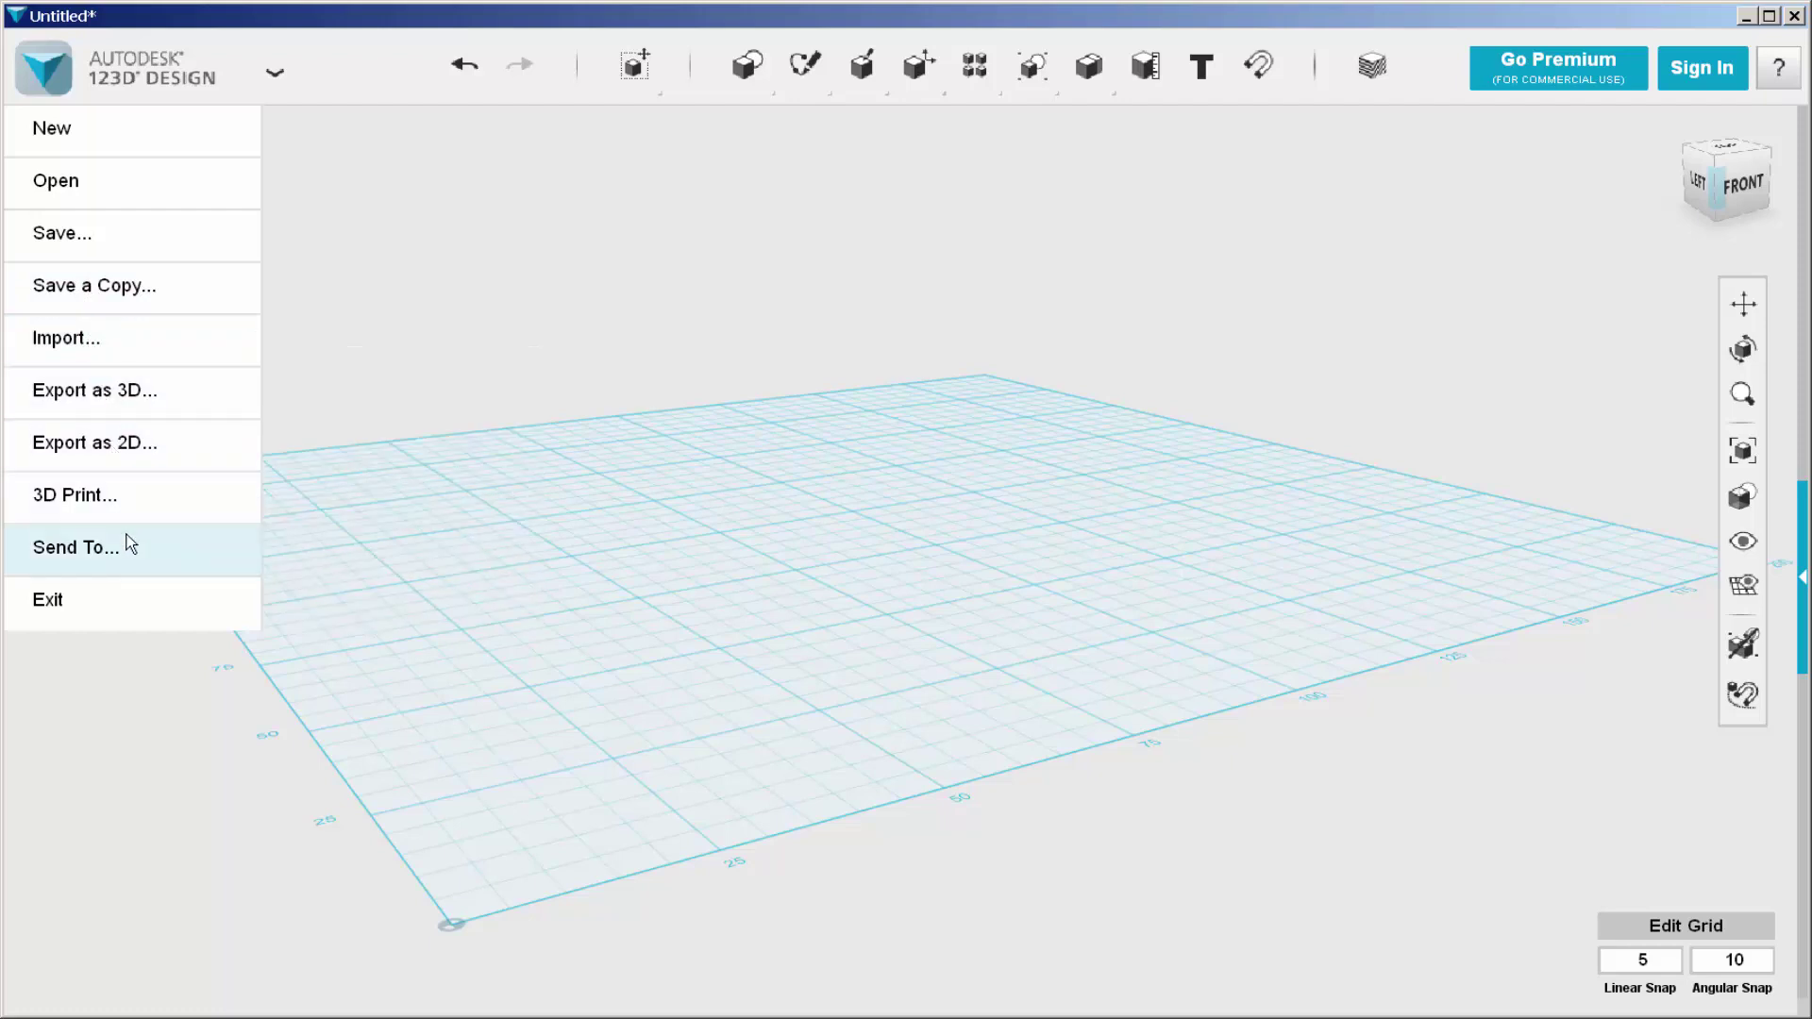
{"action": "mouse_move", "coordinate": [129, 557]}
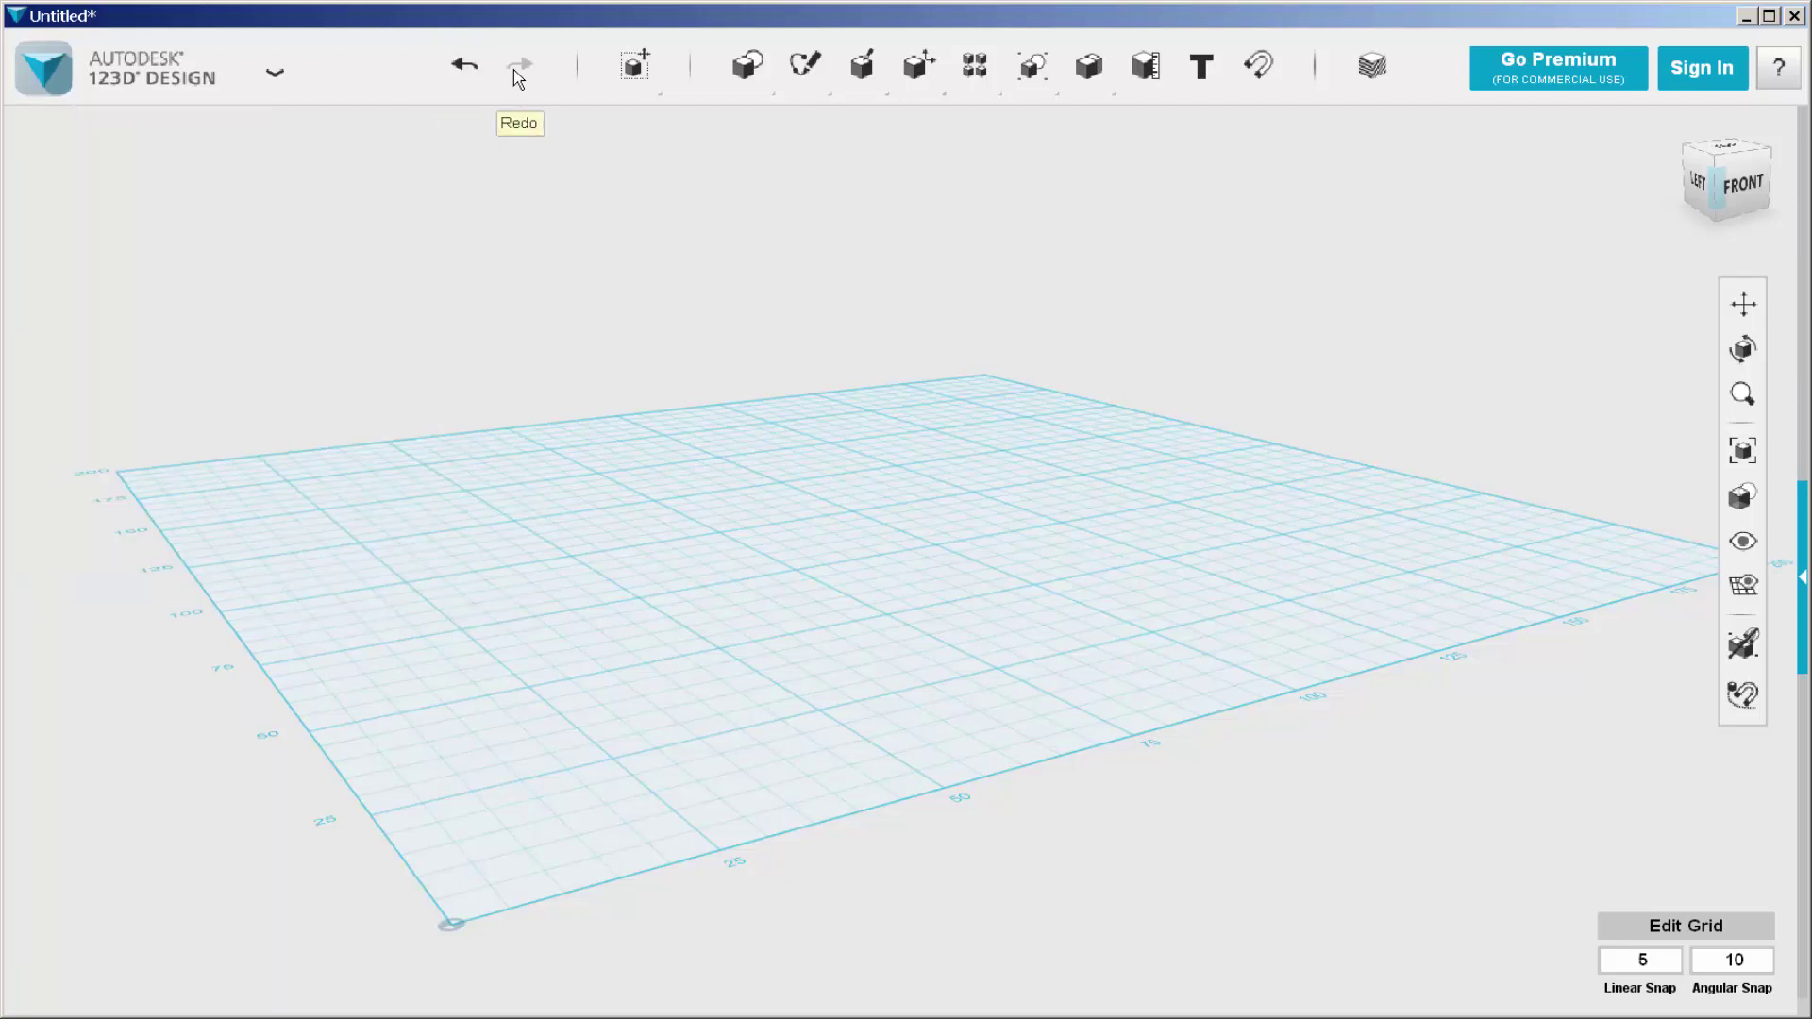
{"action": "mouse_move", "coordinate": [630, 76]}
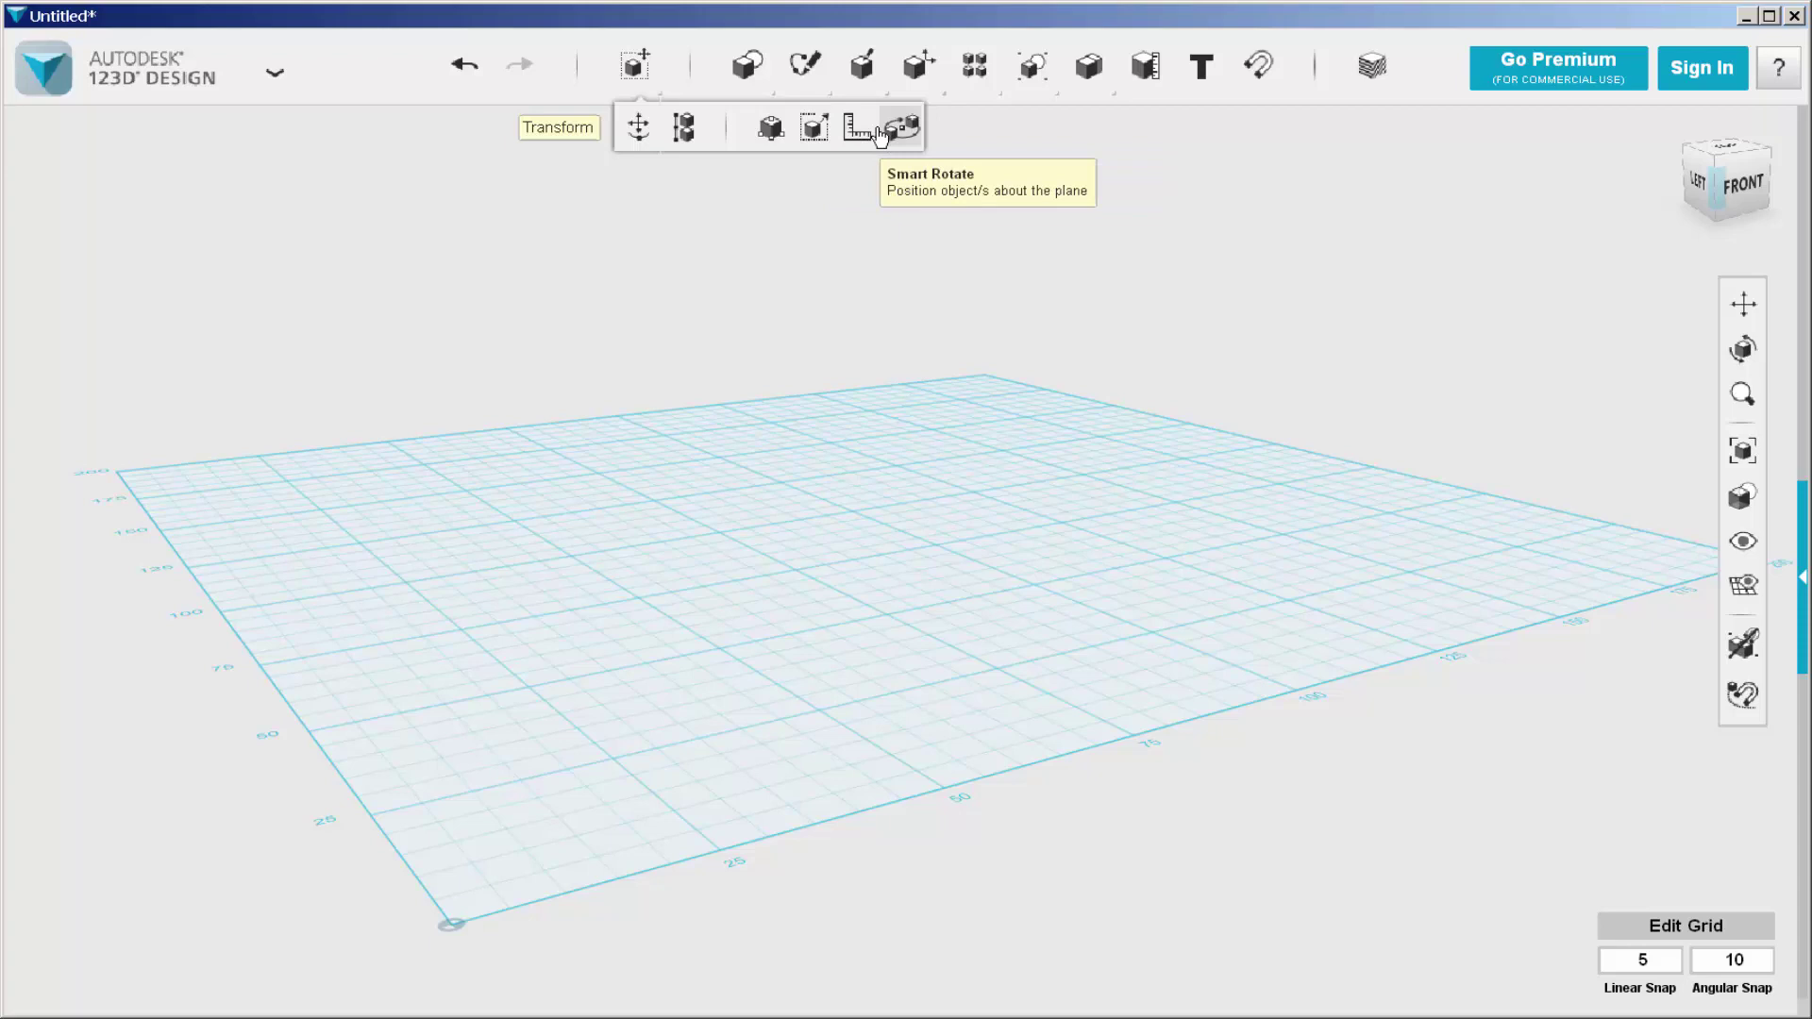
{"action": "mouse_move", "coordinate": [745, 80]}
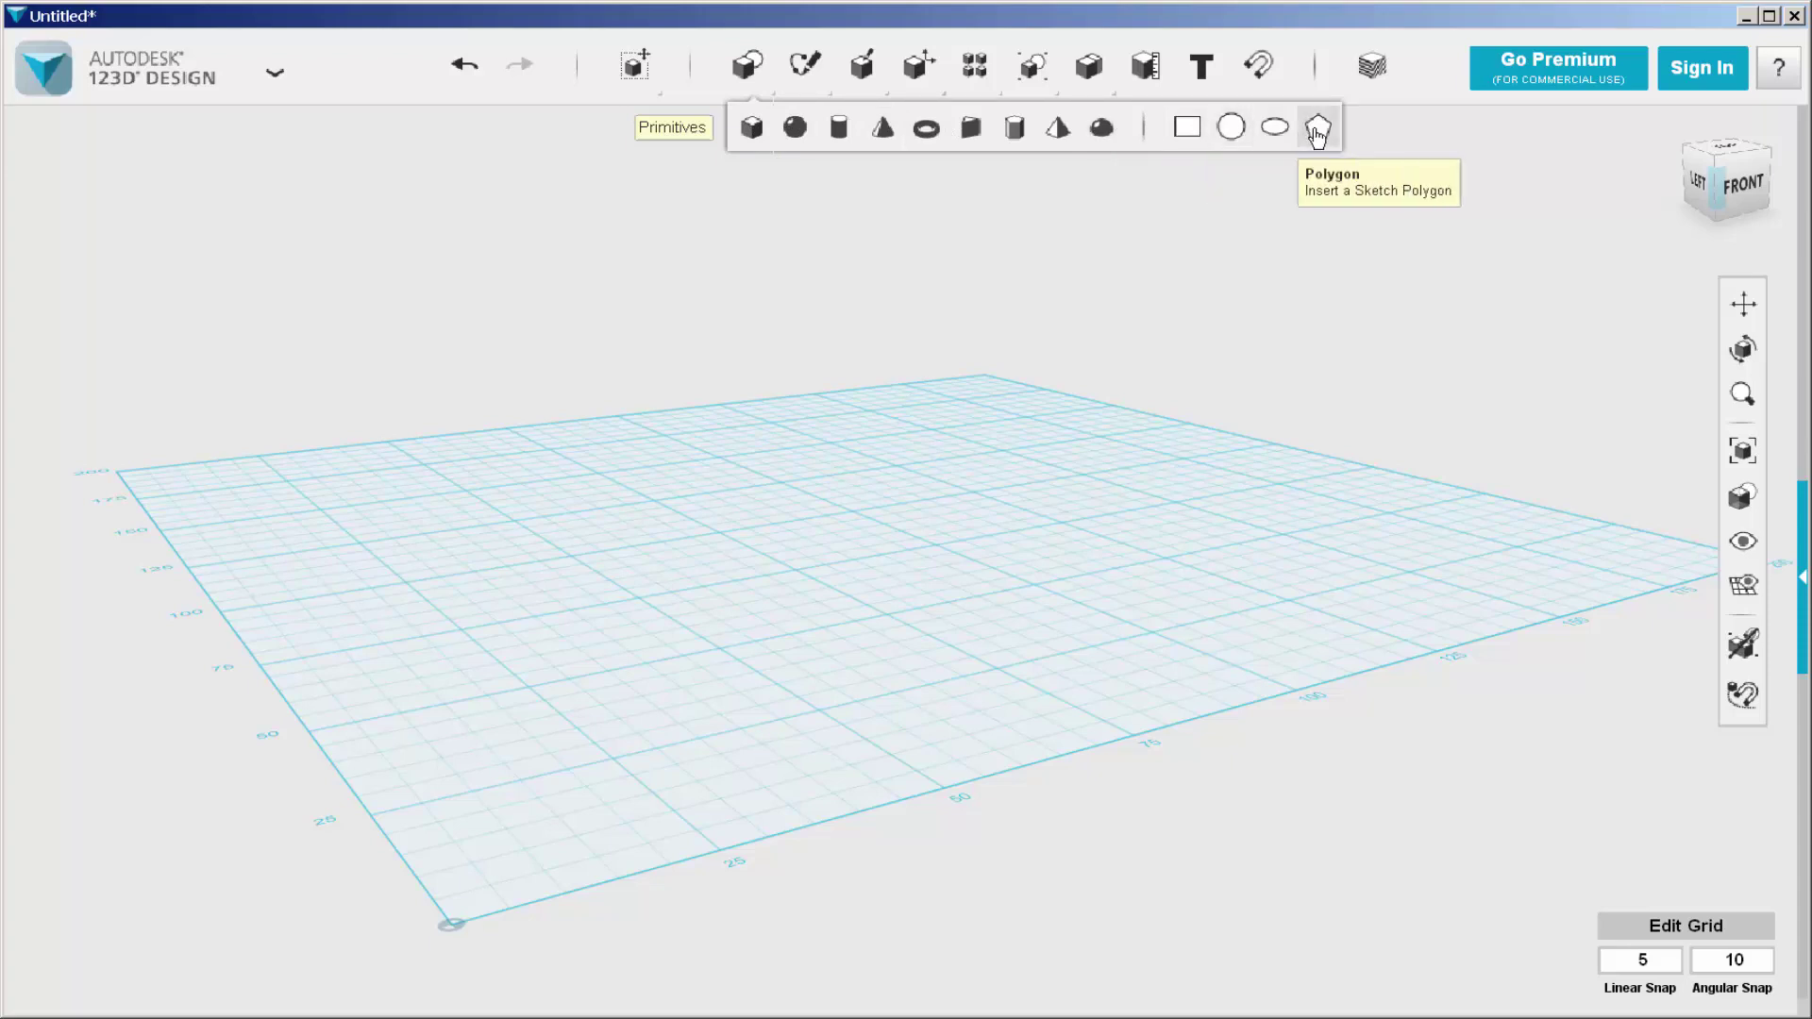
- Place a 20×20×20 box on the grid centre and stack a second box on top
{"action": "left_click", "coordinate": [752, 128]}
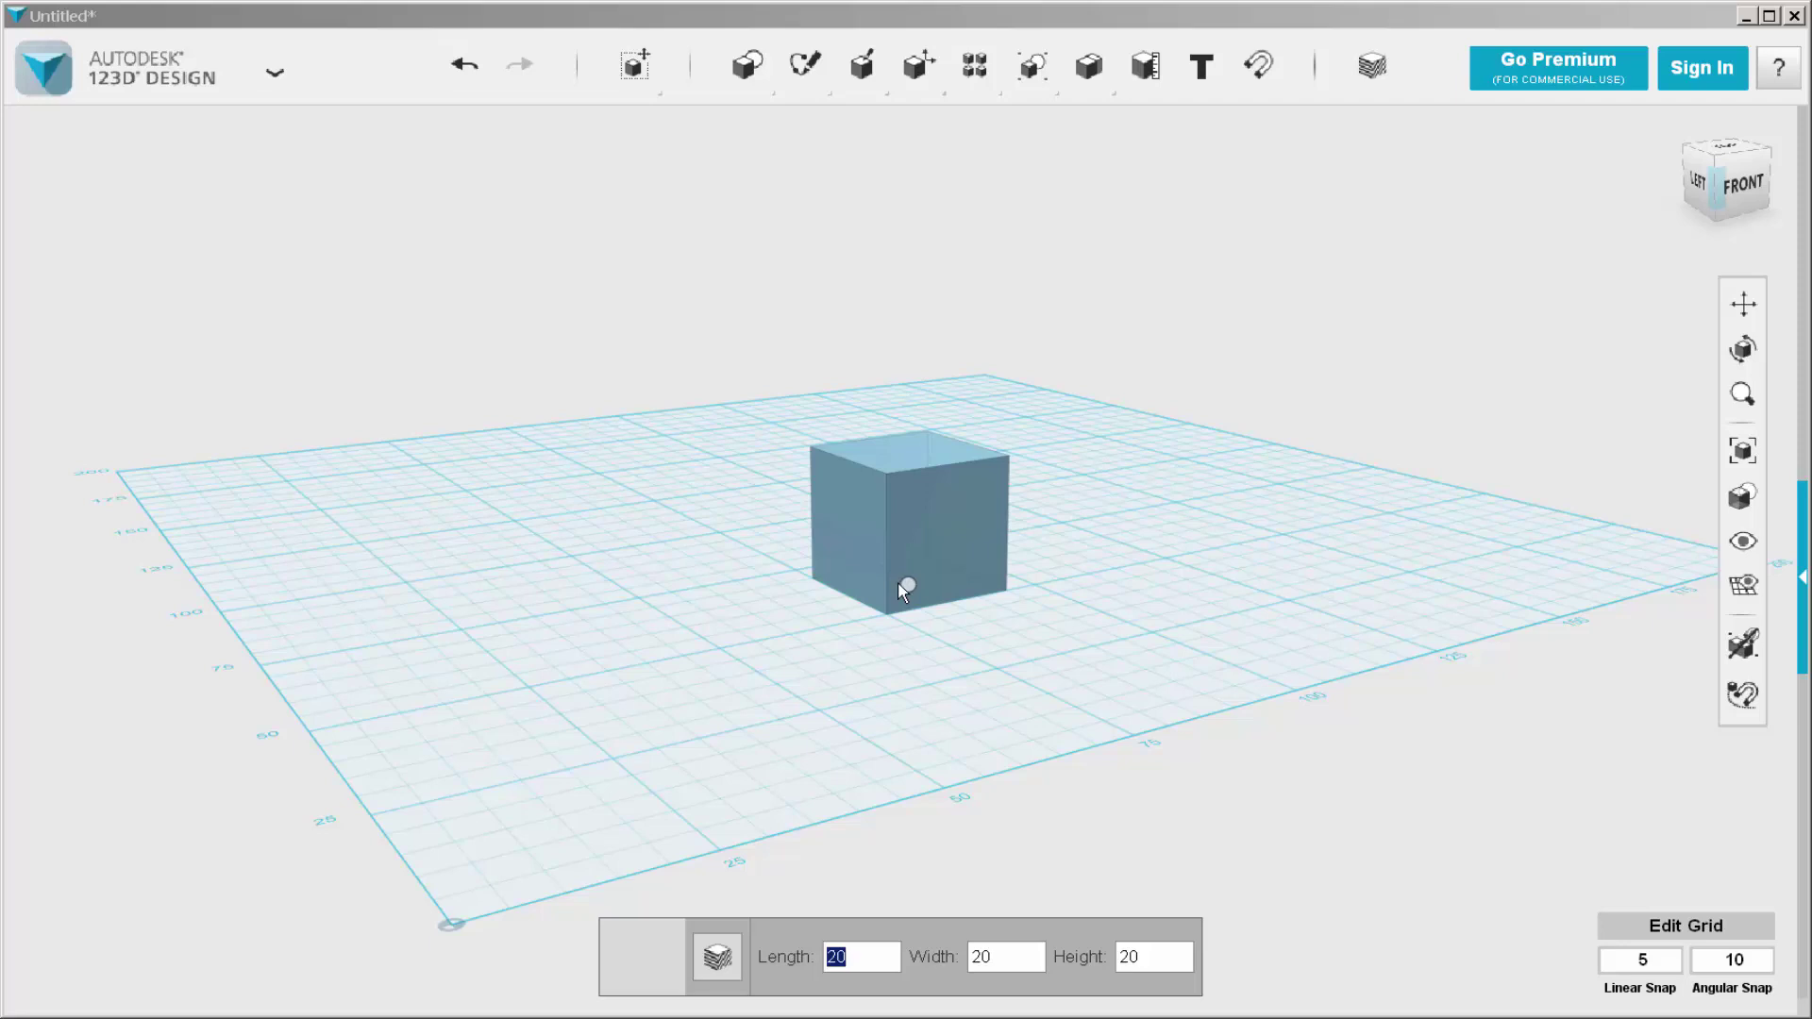
{"action": "left_click", "coordinate": [904, 590]}
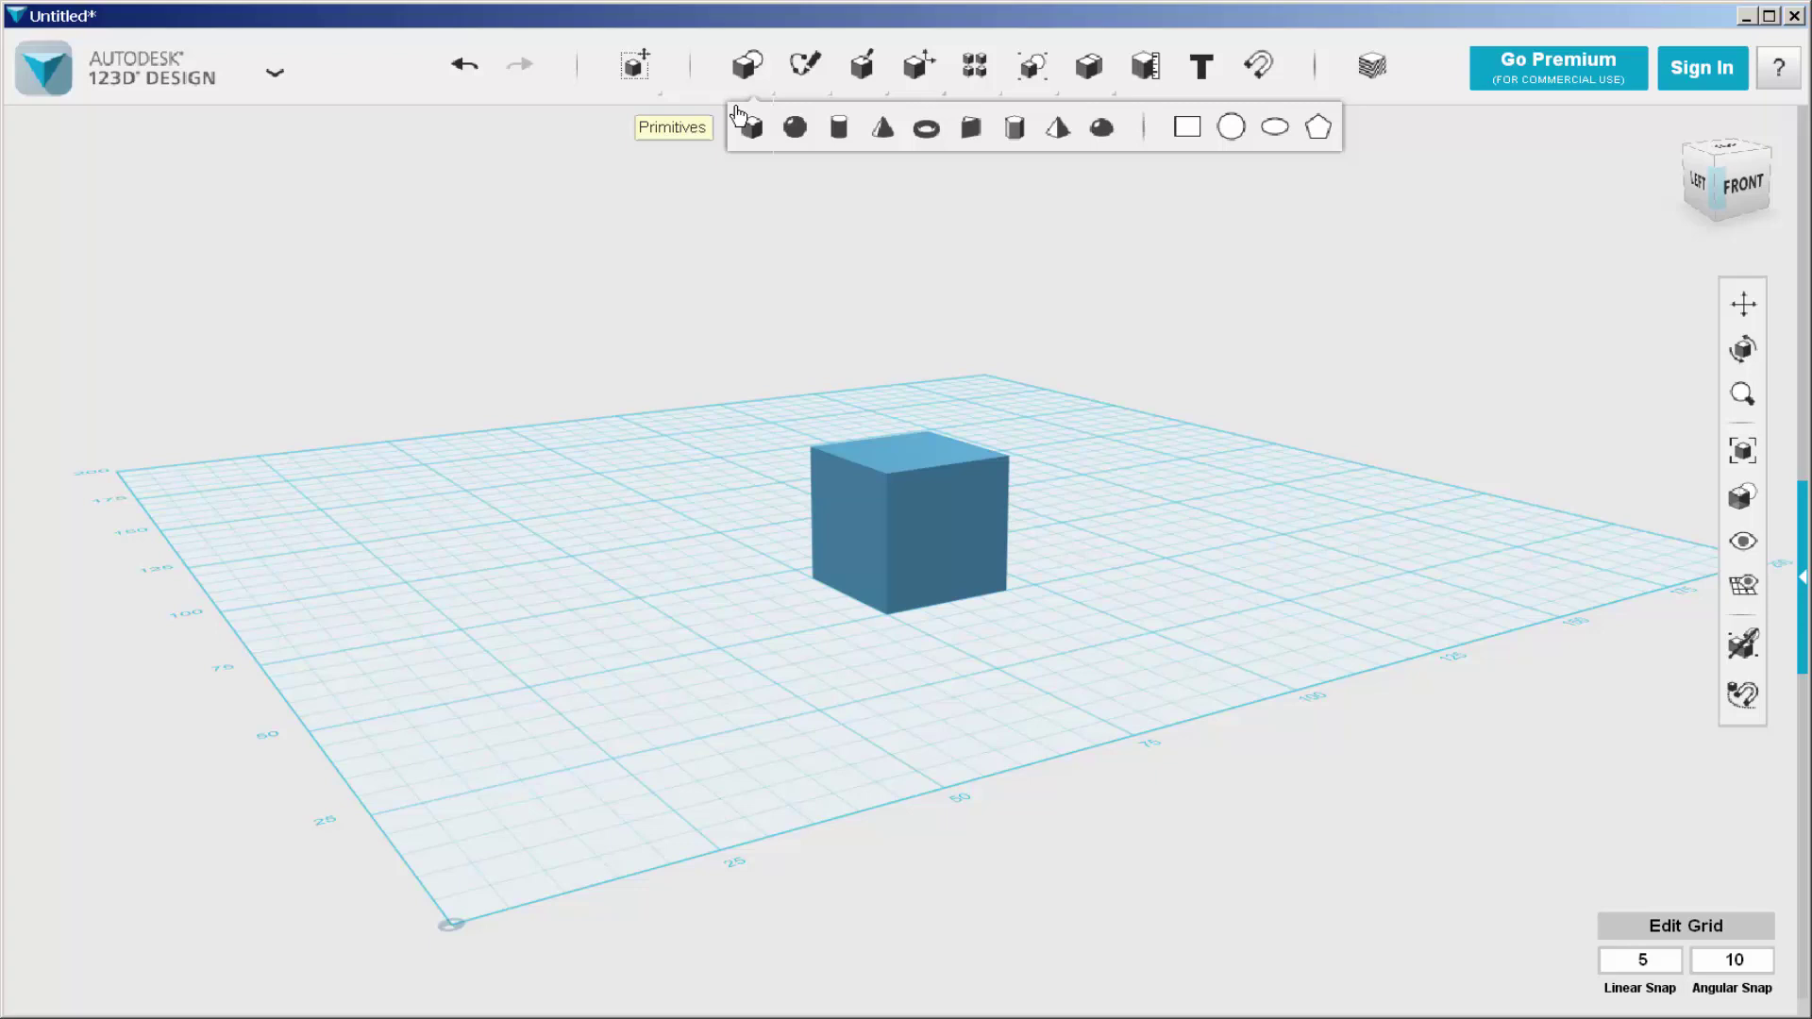
{"action": "left_click", "coordinate": [752, 129]}
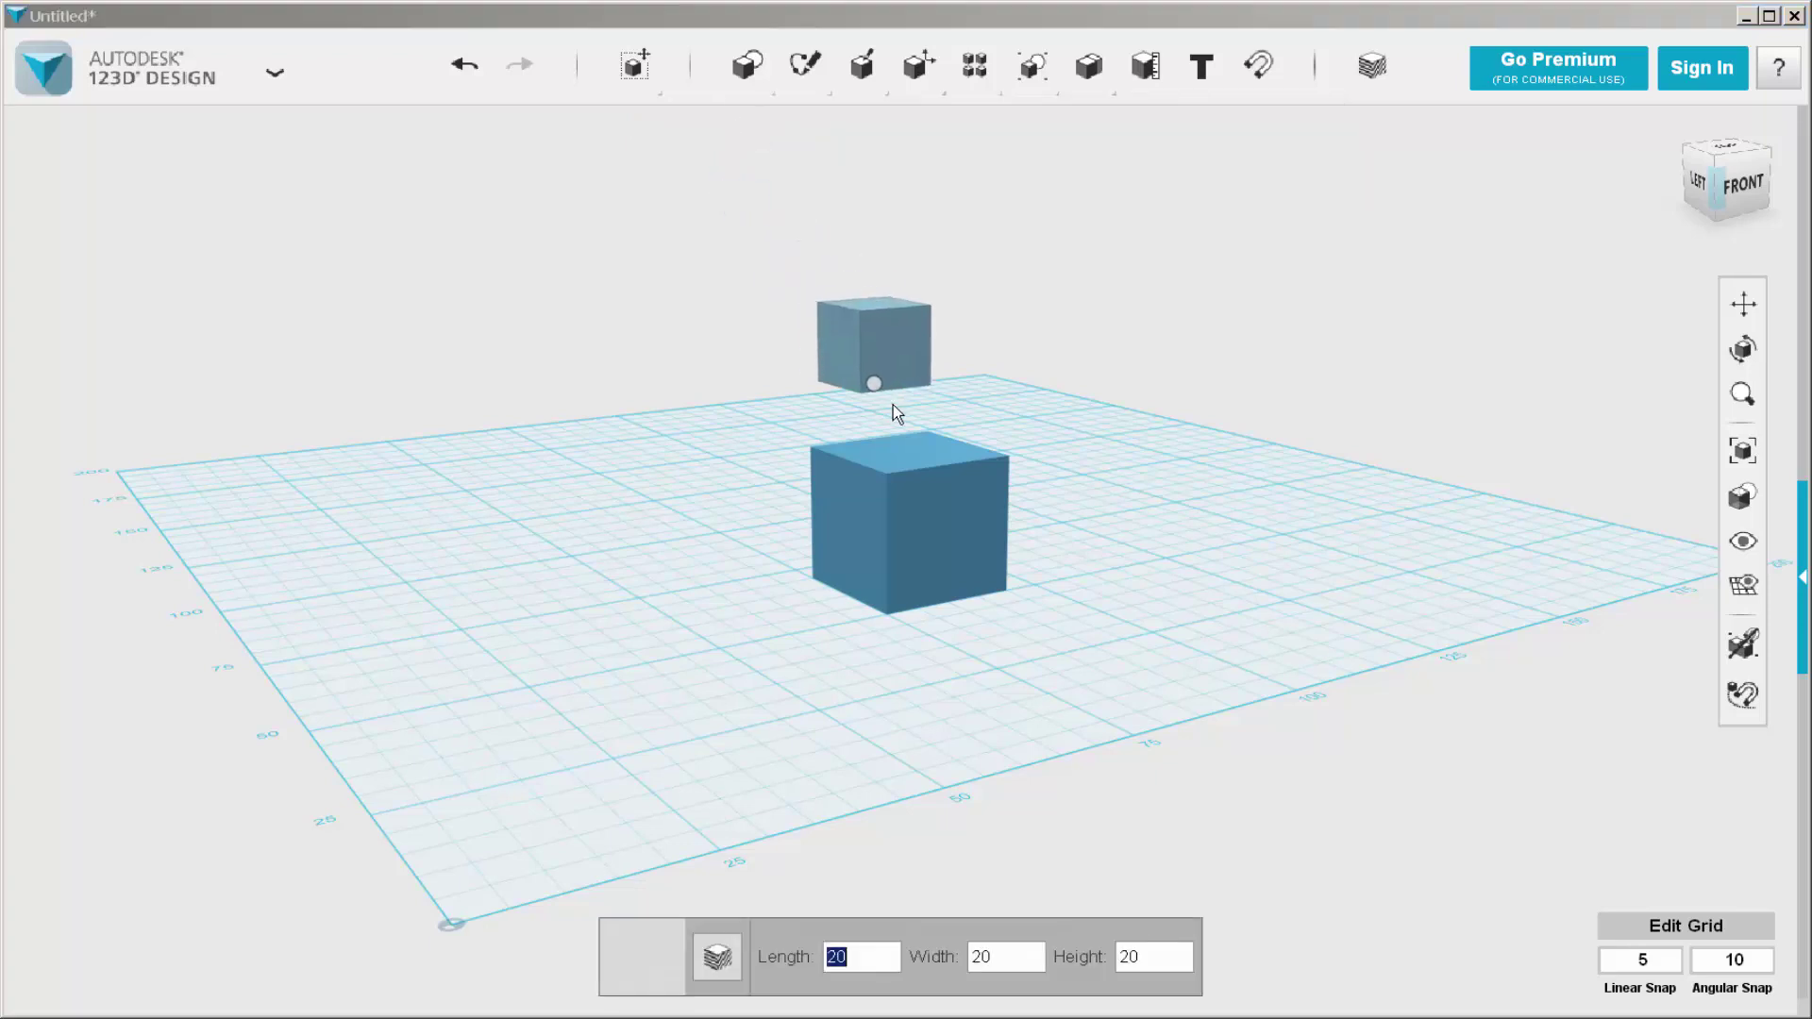
{"action": "right_click_drag", "start_coordinate": [914, 456], "coordinate": [912, 378]}
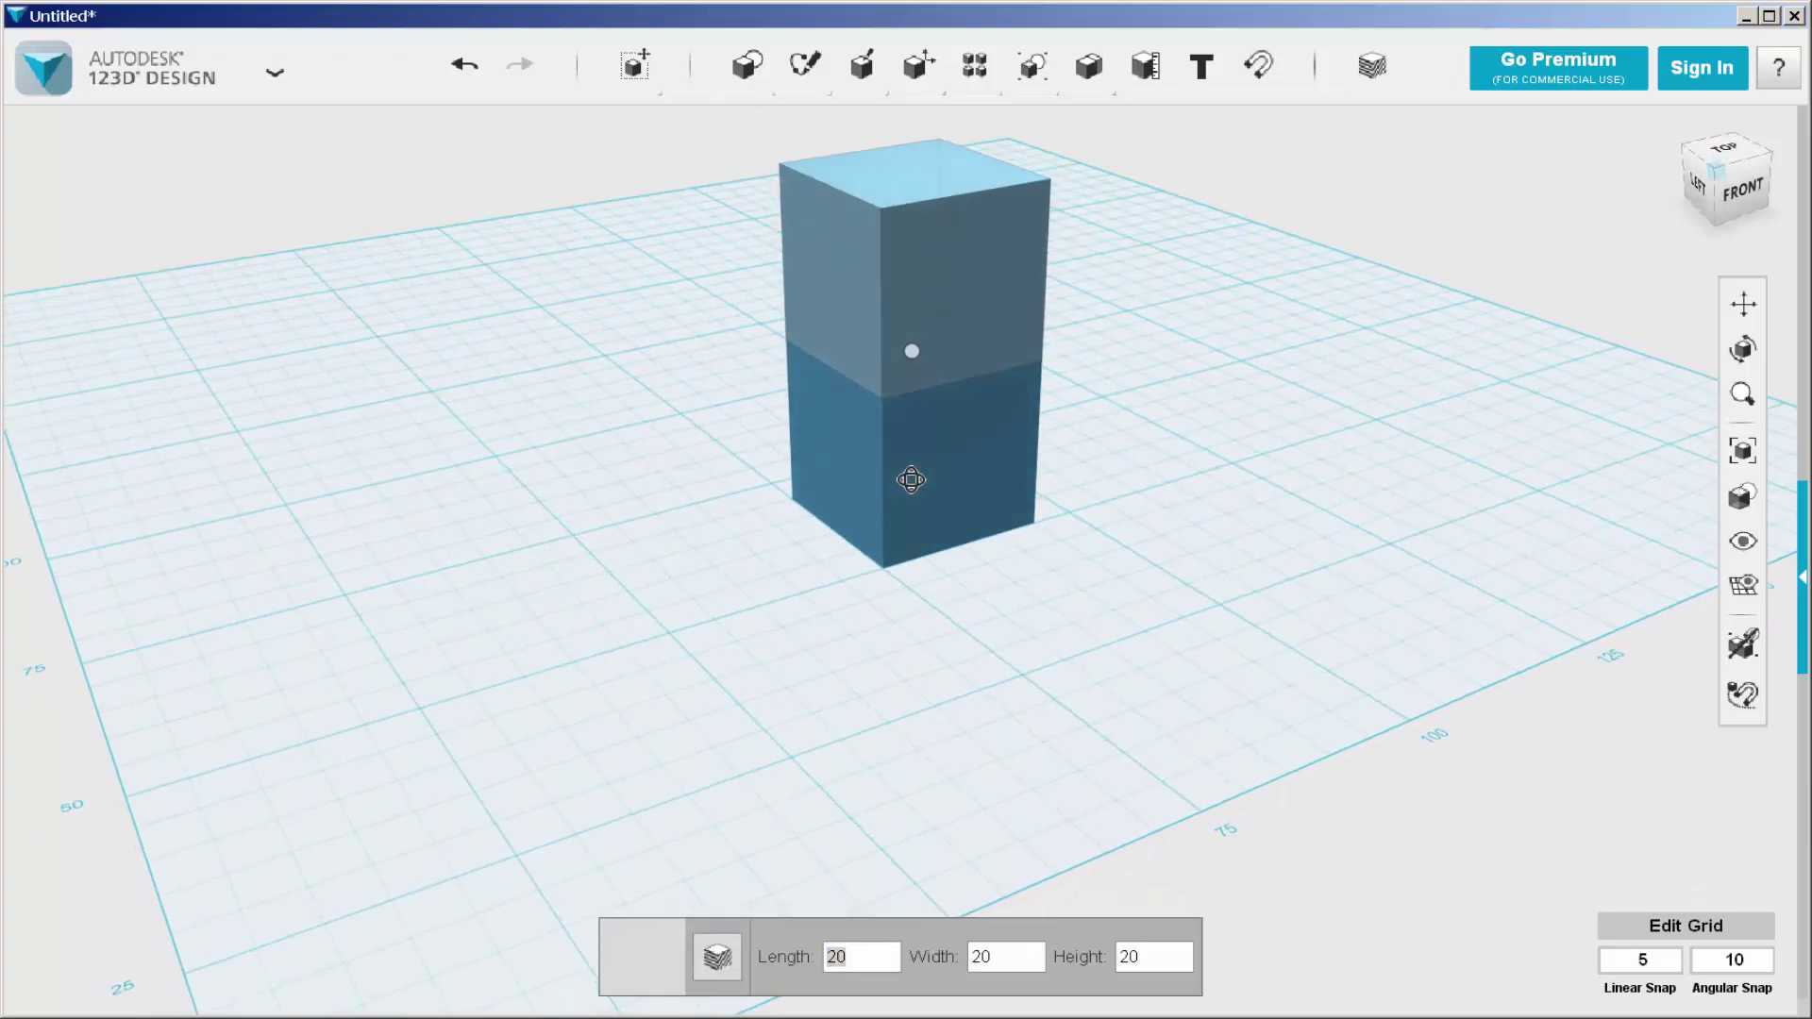
{"action": "scroll", "coordinate": [885, 373], "scroll_direction": "up", "scroll_amount": 3}
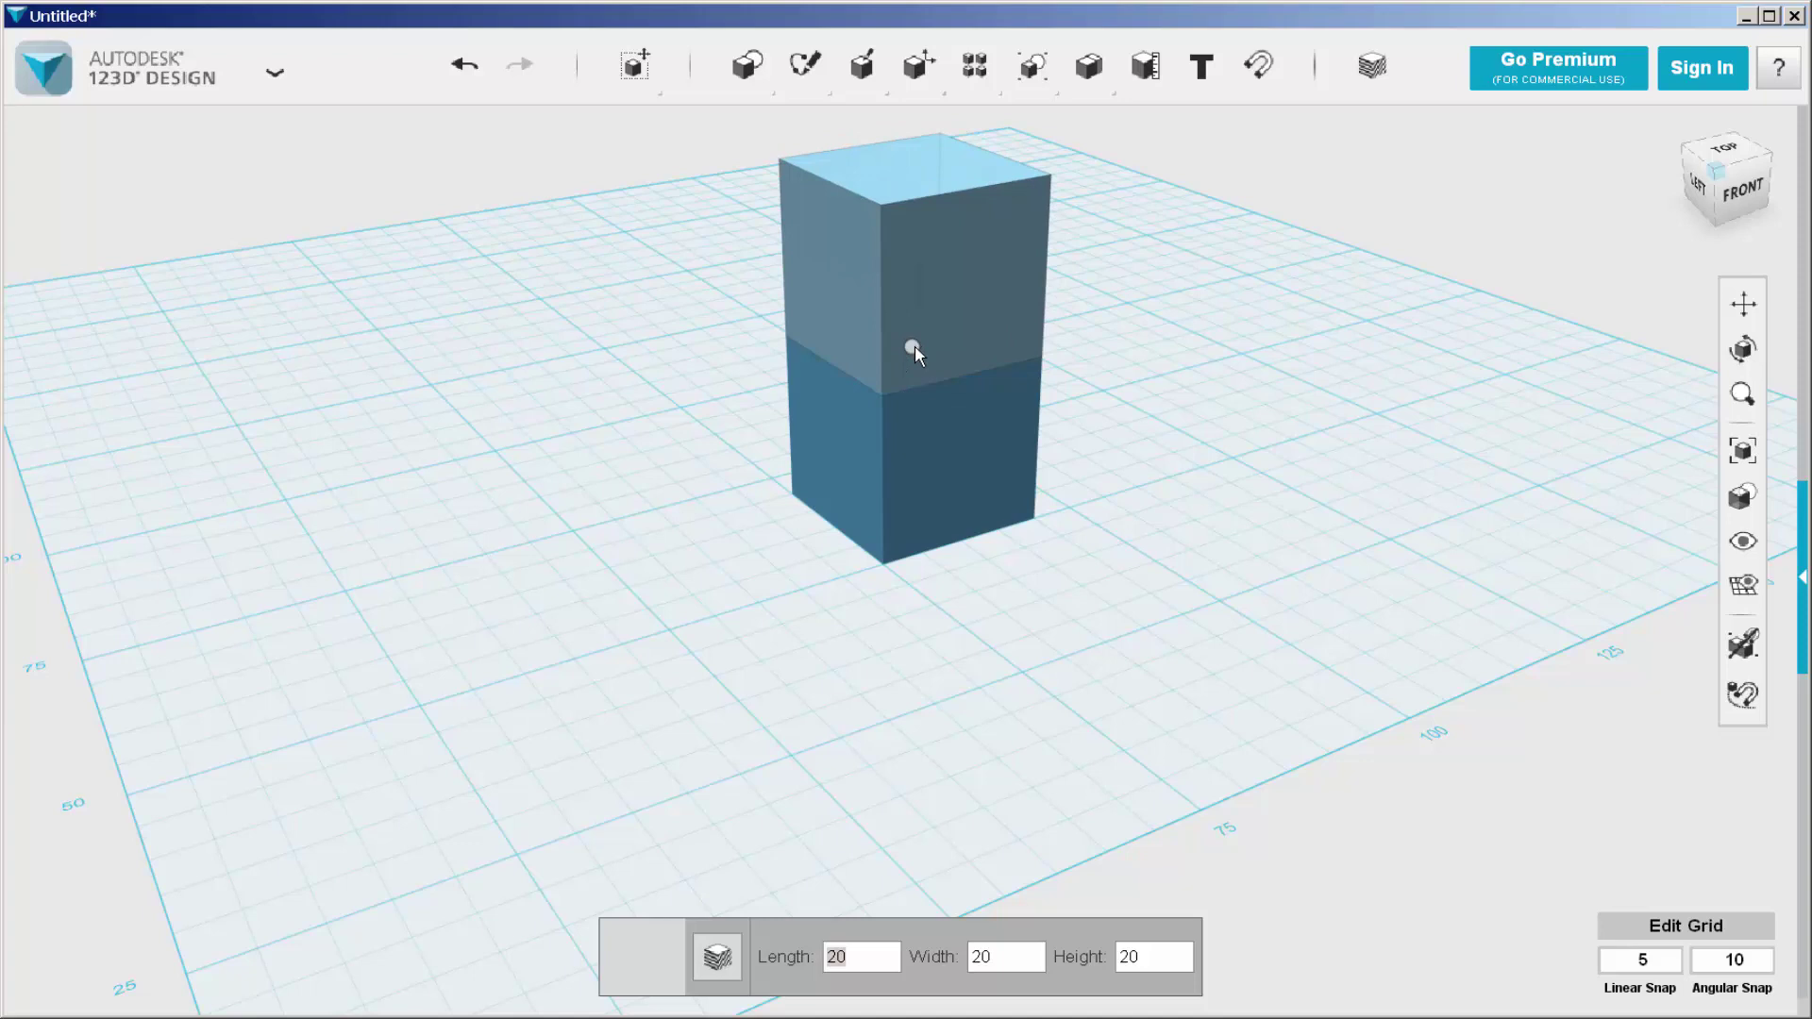
{"action": "left_click", "coordinate": [915, 345]}
- Set a lying cylinder of radius 10 and height 20 against the front of the box
{"action": "mouse_move", "coordinate": [729, 95]}
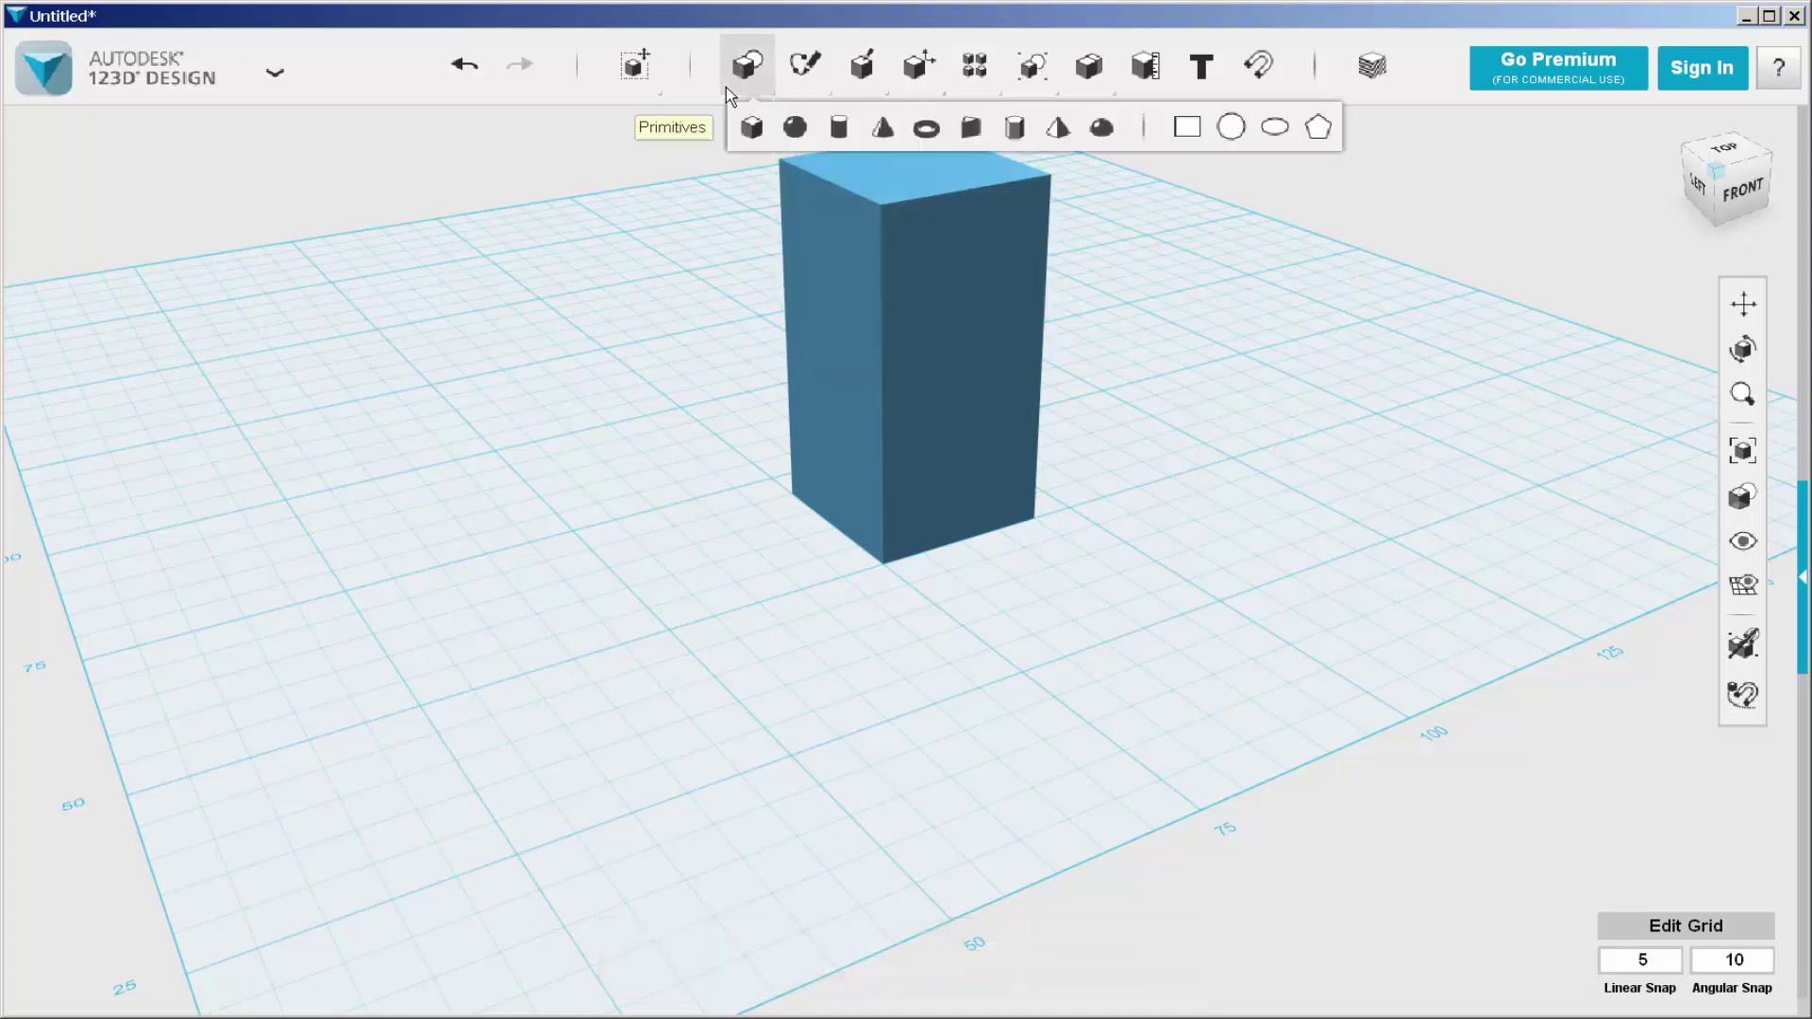
{"action": "left_click", "coordinate": [835, 132]}
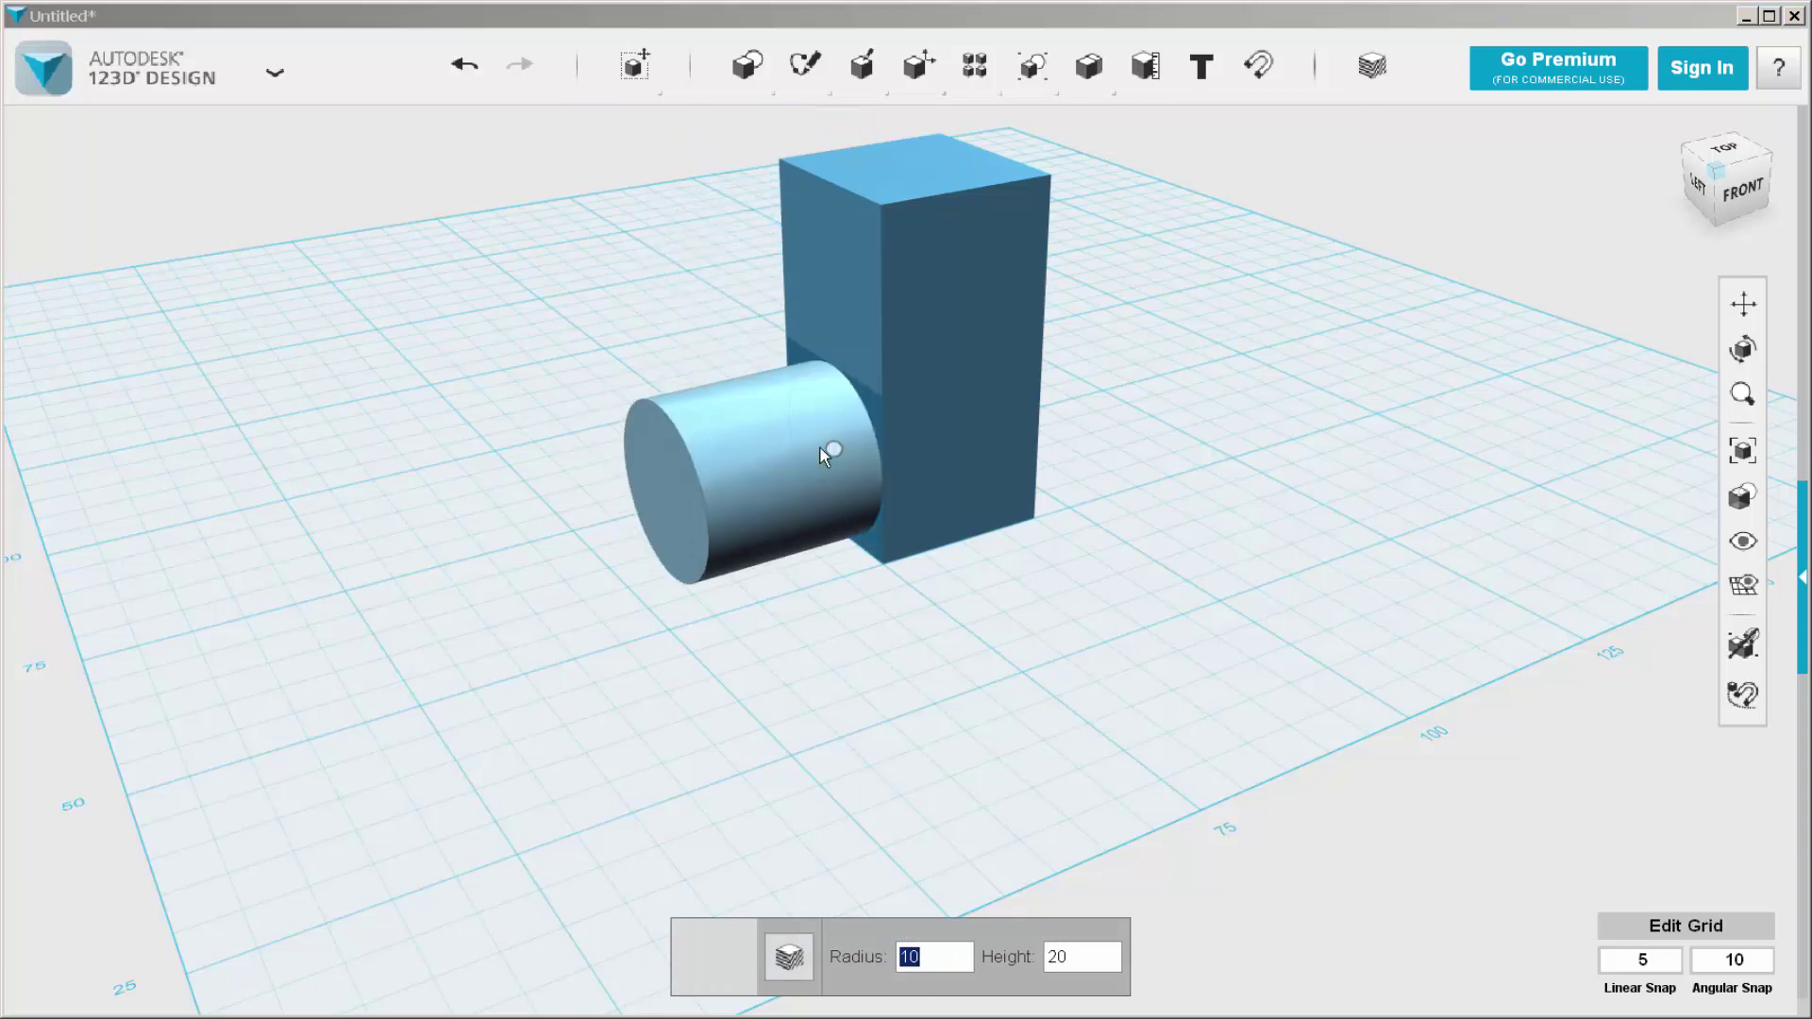
{"action": "right_click_drag", "start_coordinate": [819, 446], "coordinate": [631, 423]}
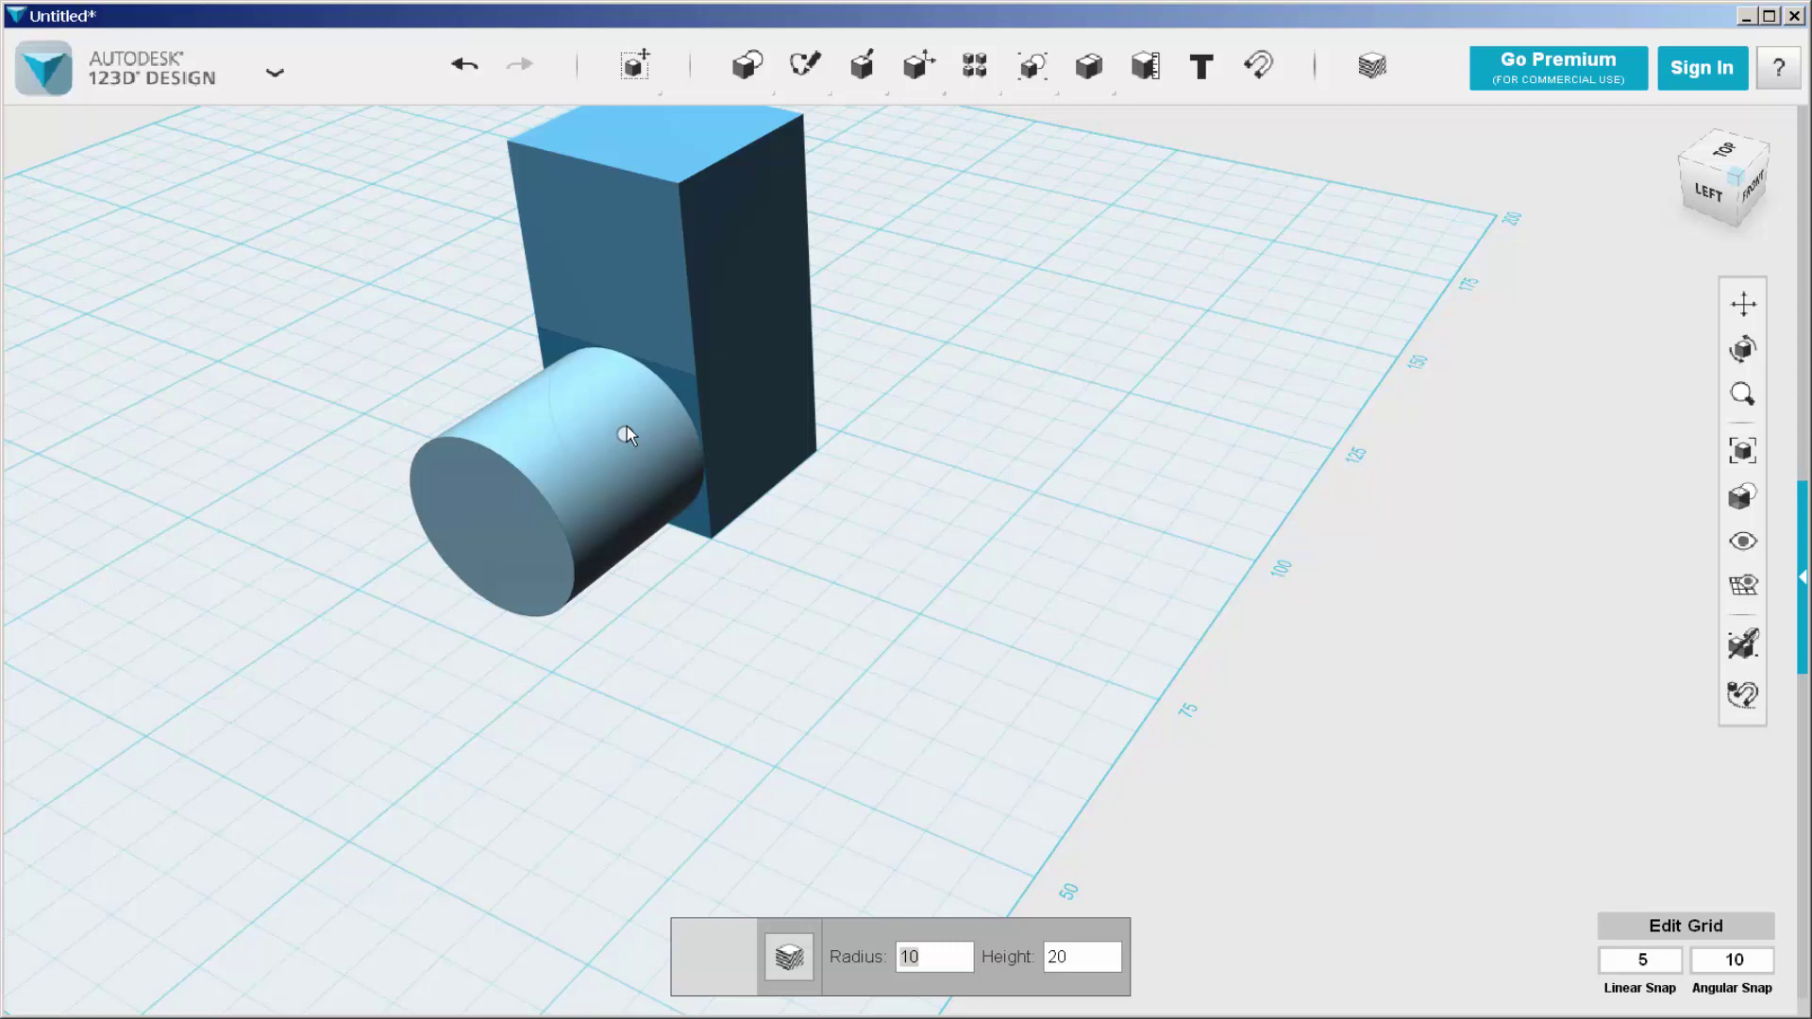
{"action": "left_click", "coordinate": [627, 426]}
{"action": "right_click_drag", "start_coordinate": [693, 444], "coordinate": [671, 308]}
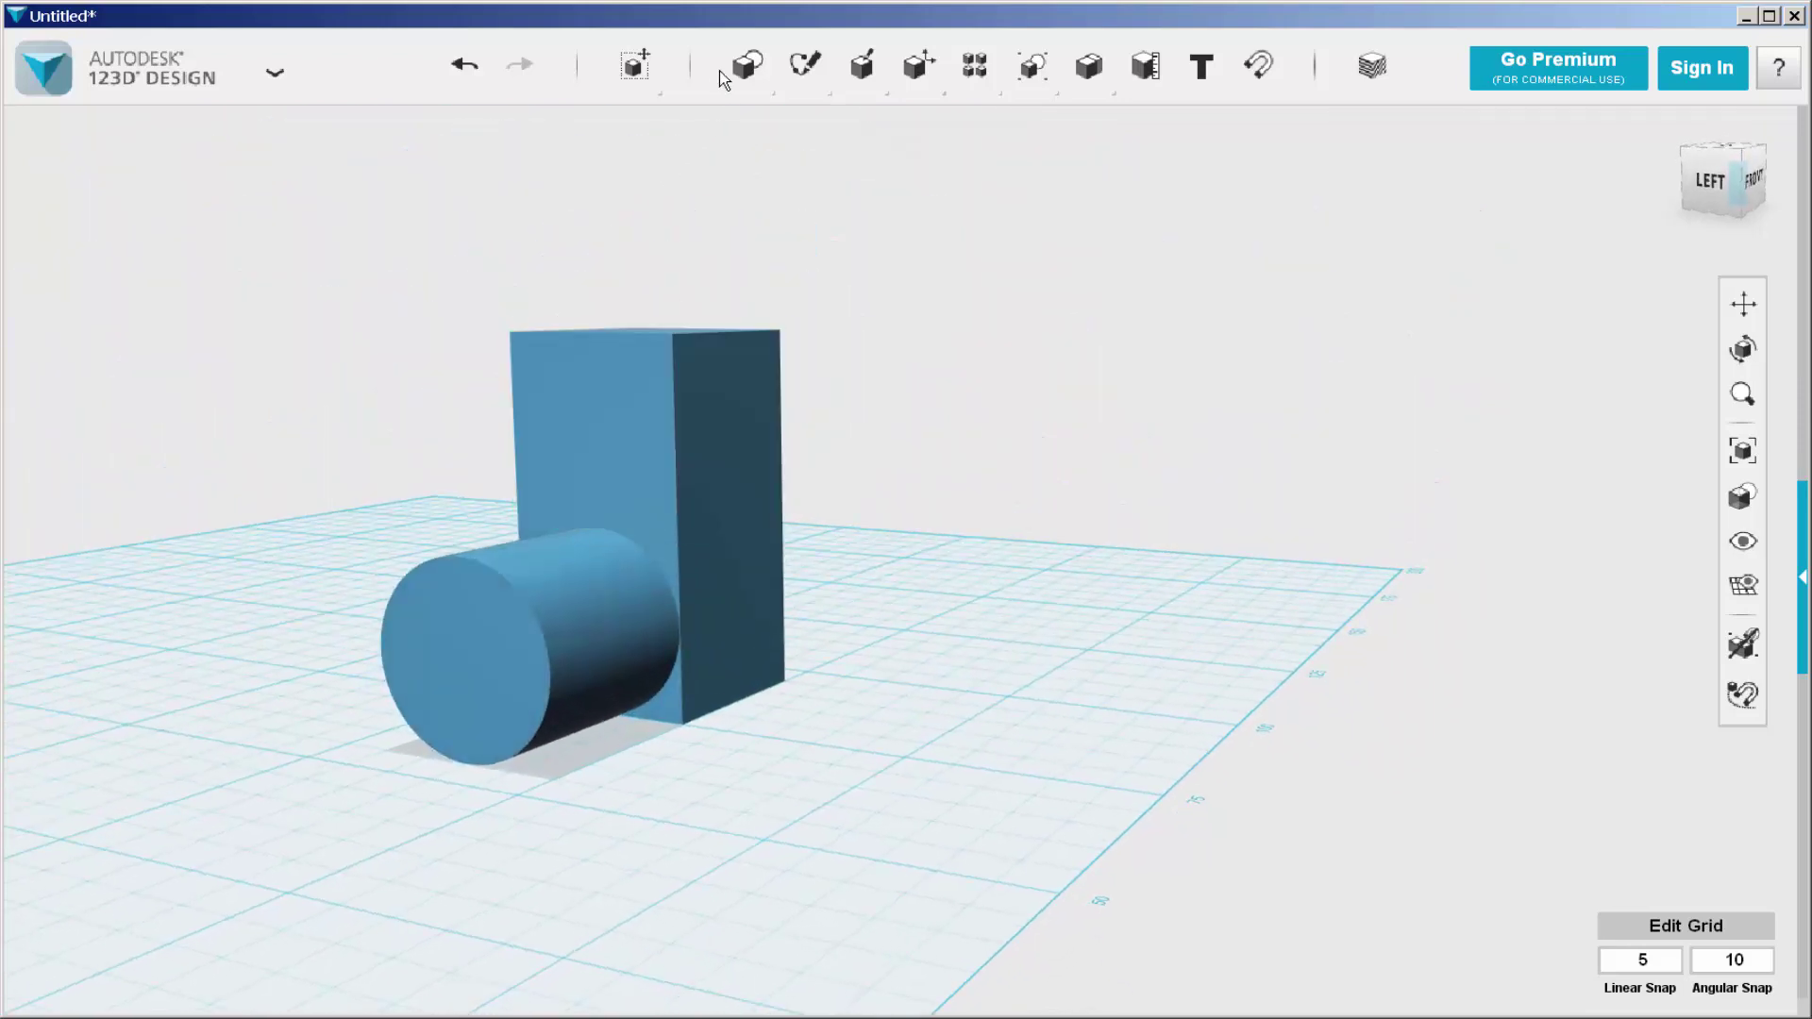
- Place a cone beside the cylinder against the box's base
{"action": "mouse_move", "coordinate": [746, 66]}
{"action": "left_click", "coordinate": [882, 125]}
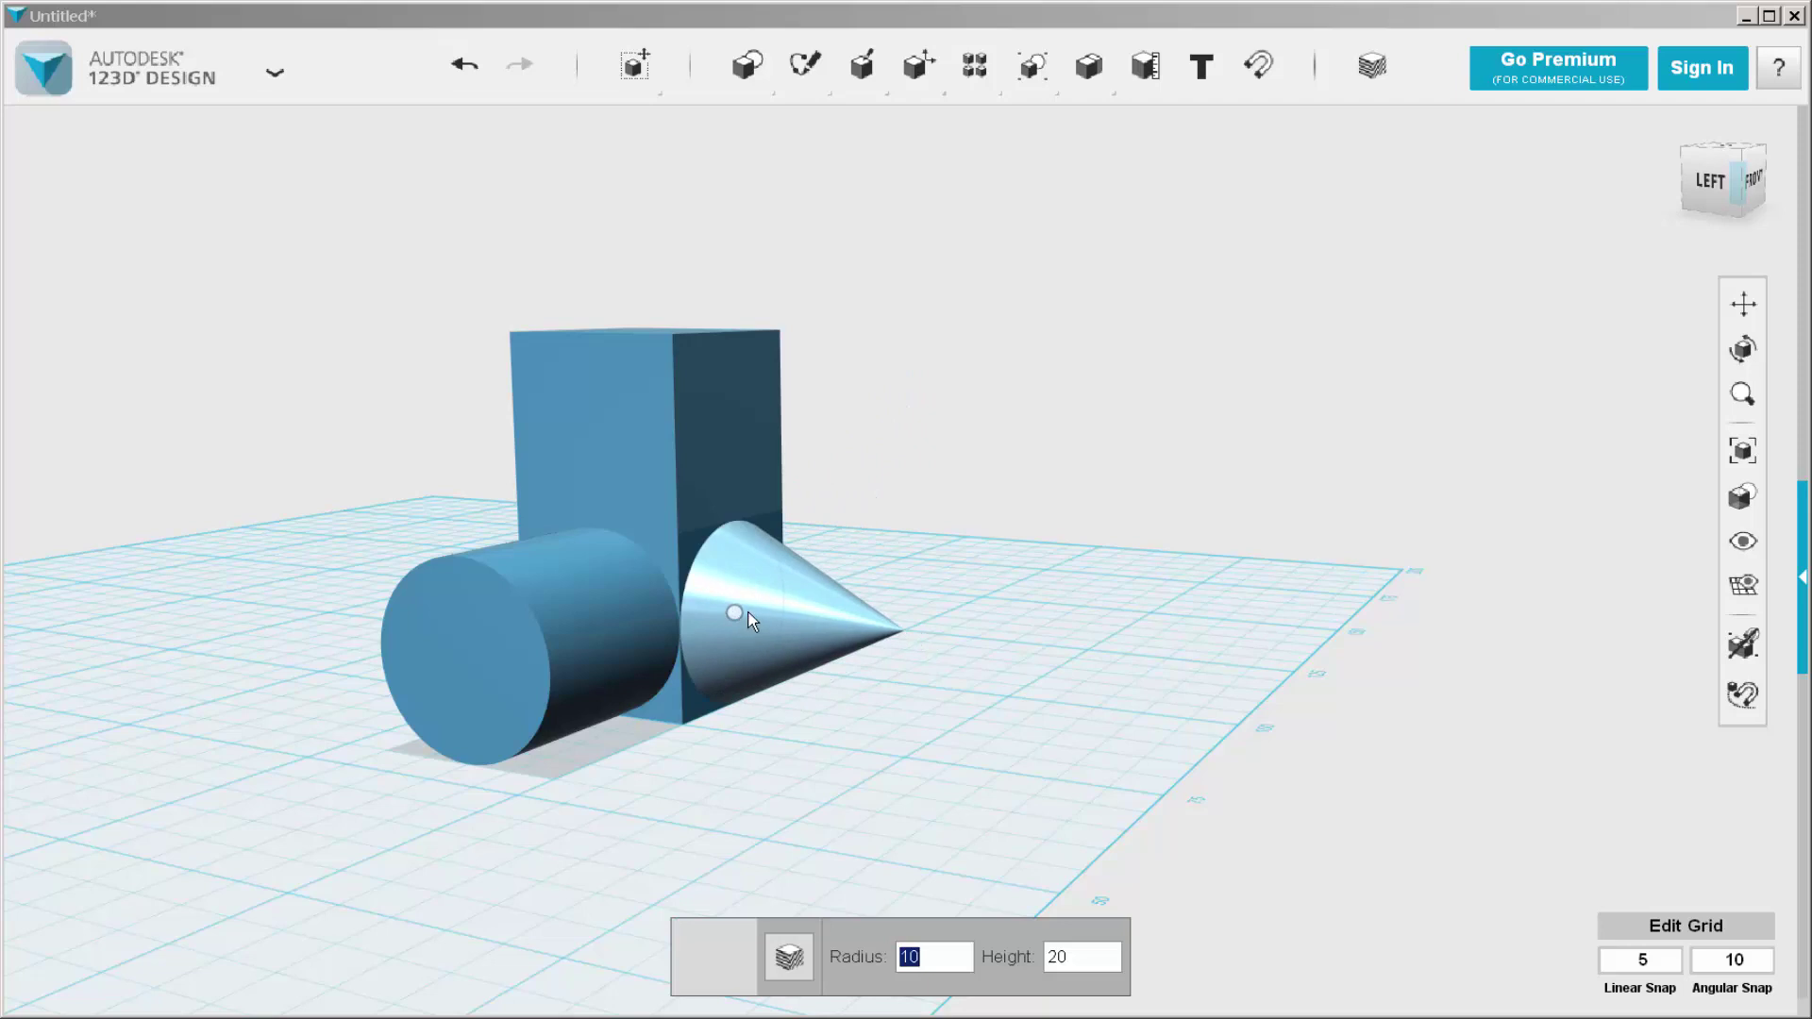
{"action": "left_click", "coordinate": [742, 617]}
{"action": "right_click_drag", "start_coordinate": [681, 562], "coordinate": [642, 564]}
{"action": "mouse_move", "coordinate": [762, 63]}
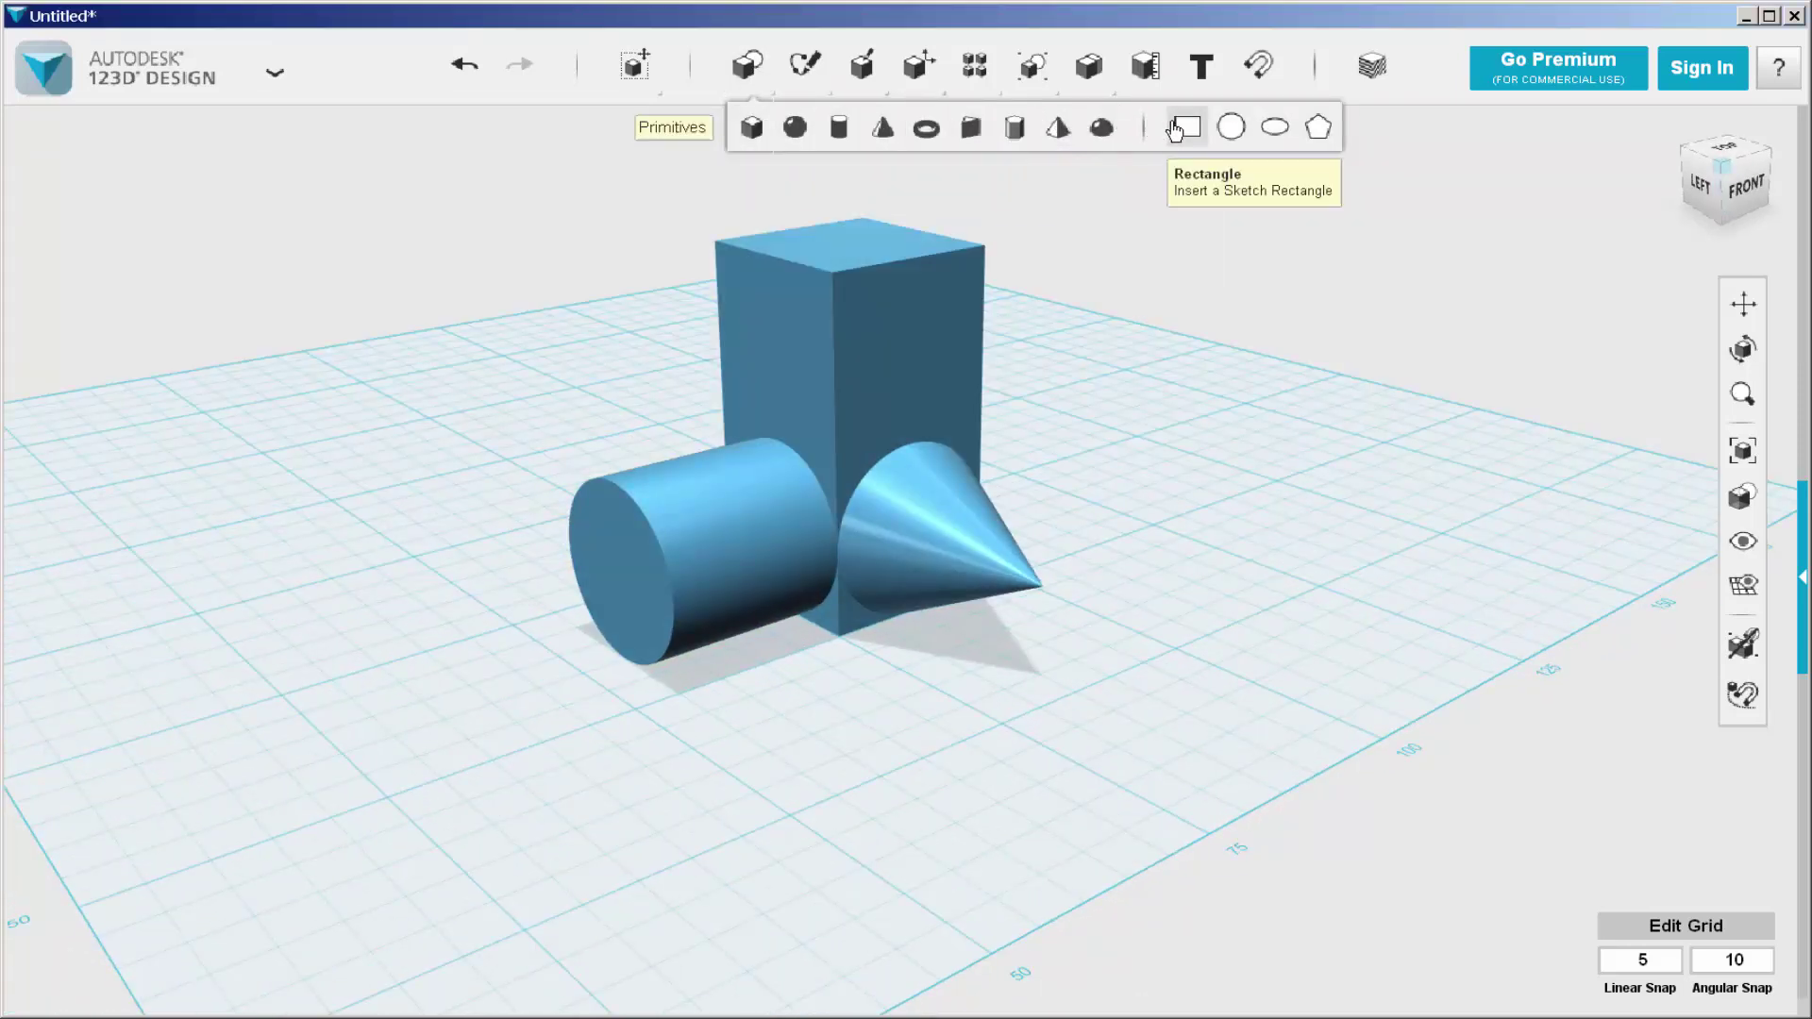
- Sketch a 10 by 10 square on the upper box's face
{"action": "left_click", "coordinate": [1188, 129]}
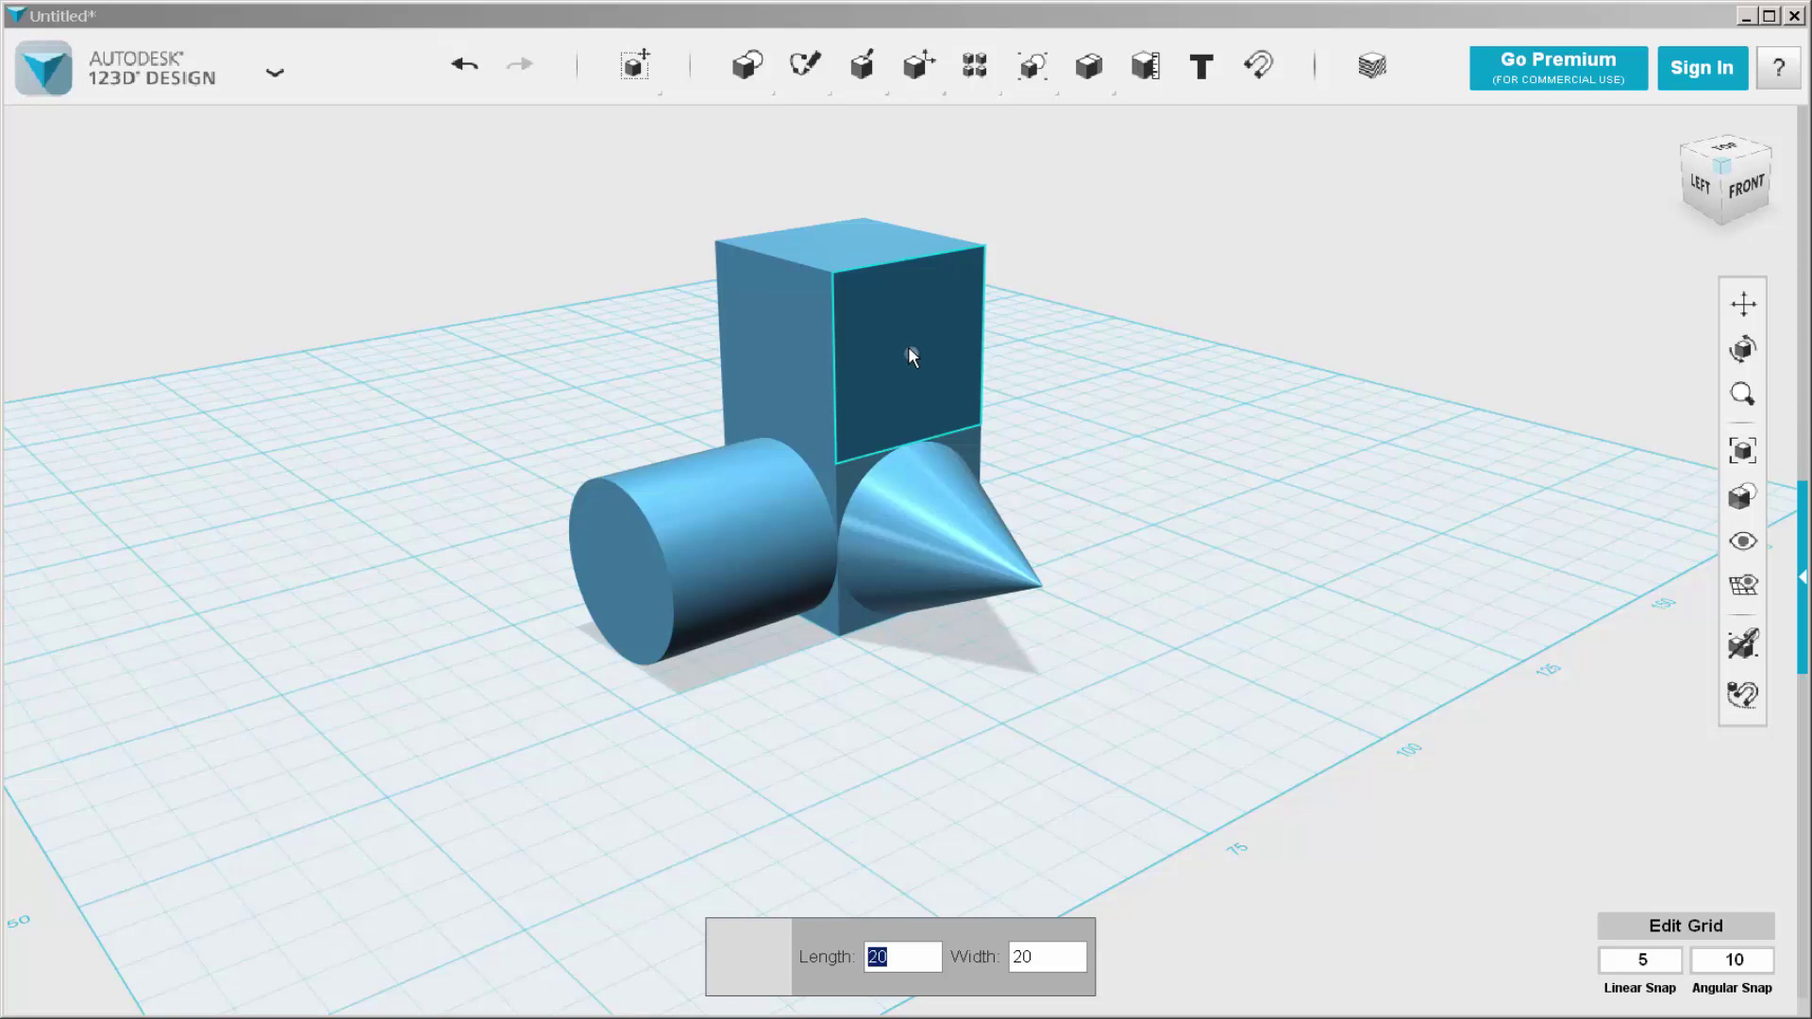
{"action": "type", "text": "10"}
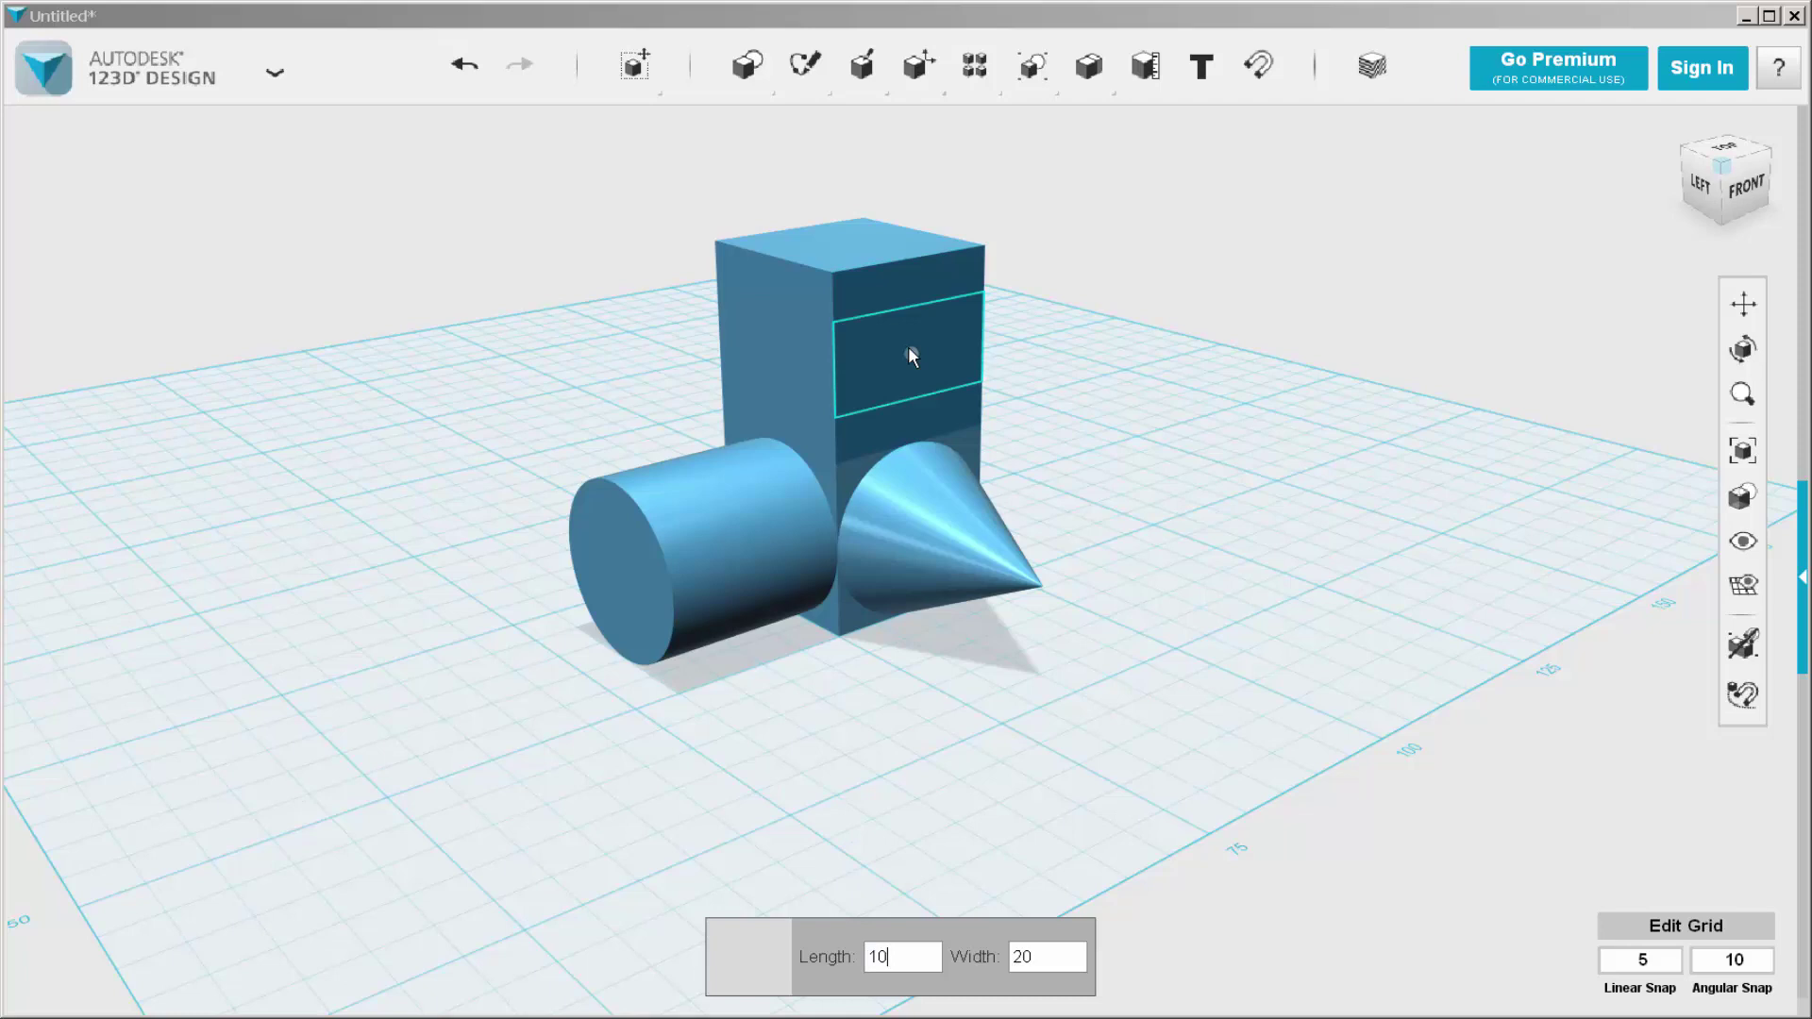
{"action": "key", "text": "Tab"}
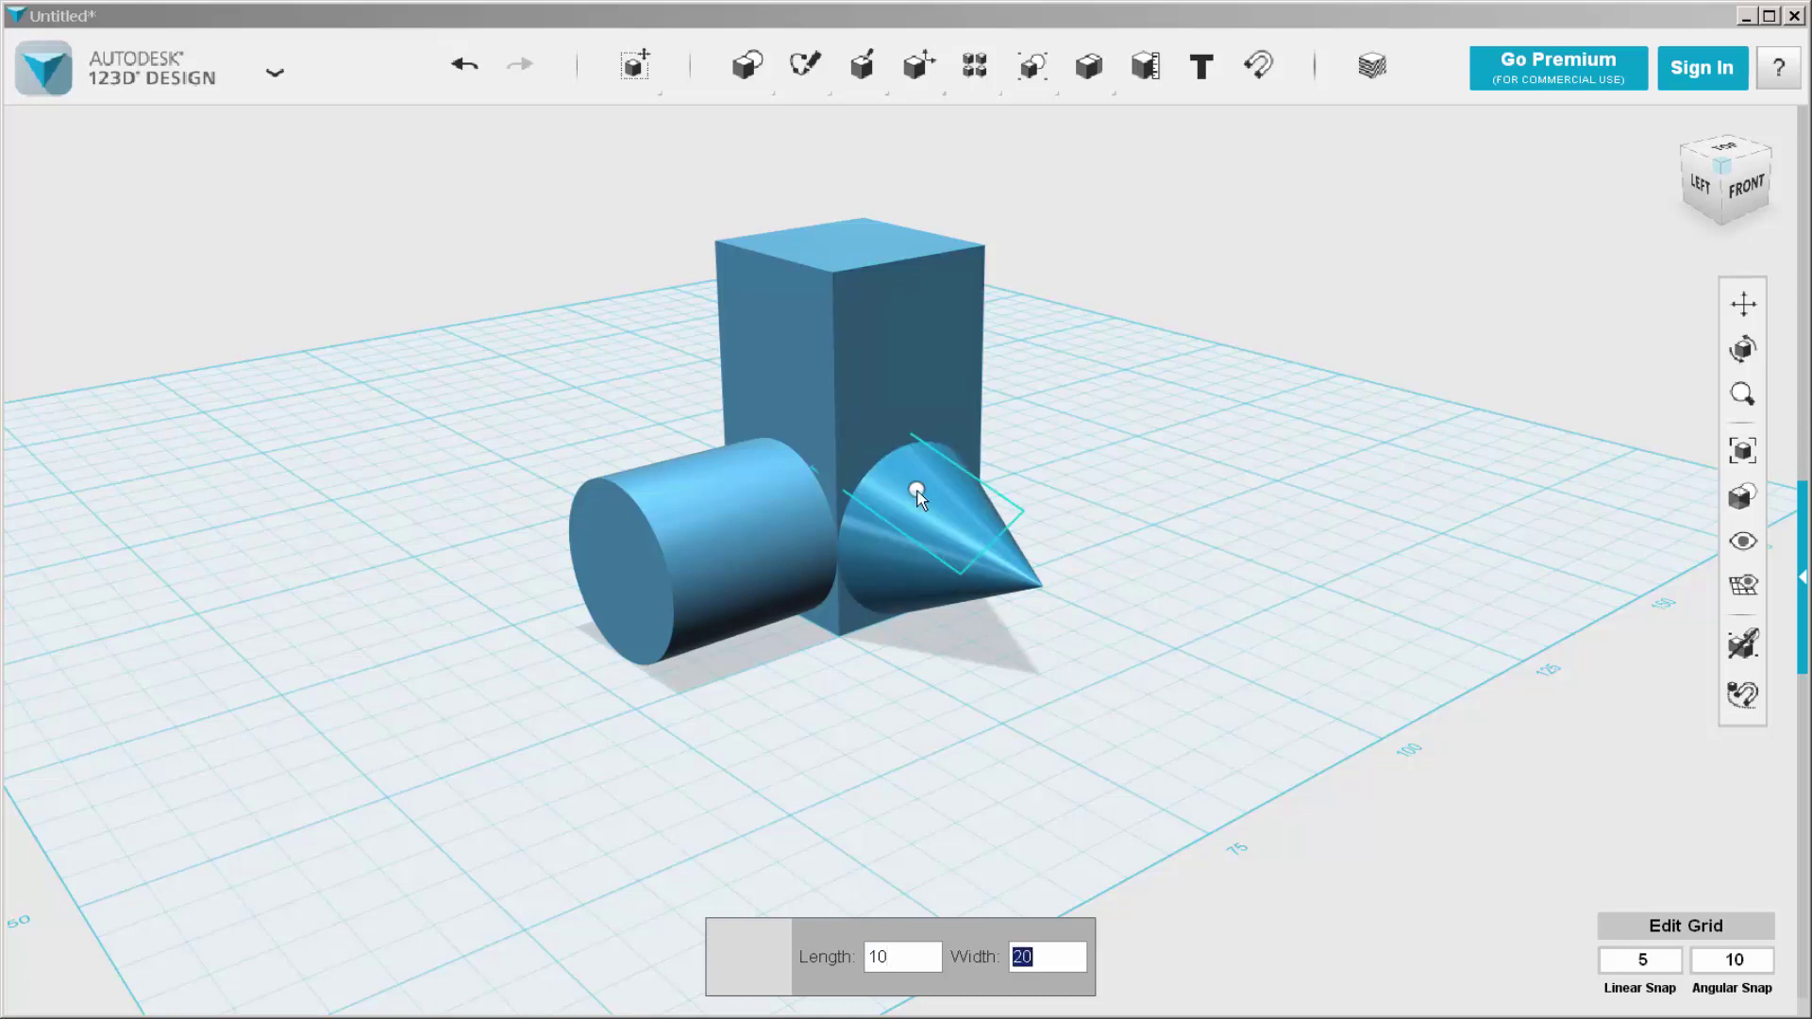
{"action": "type", "text": "10"}
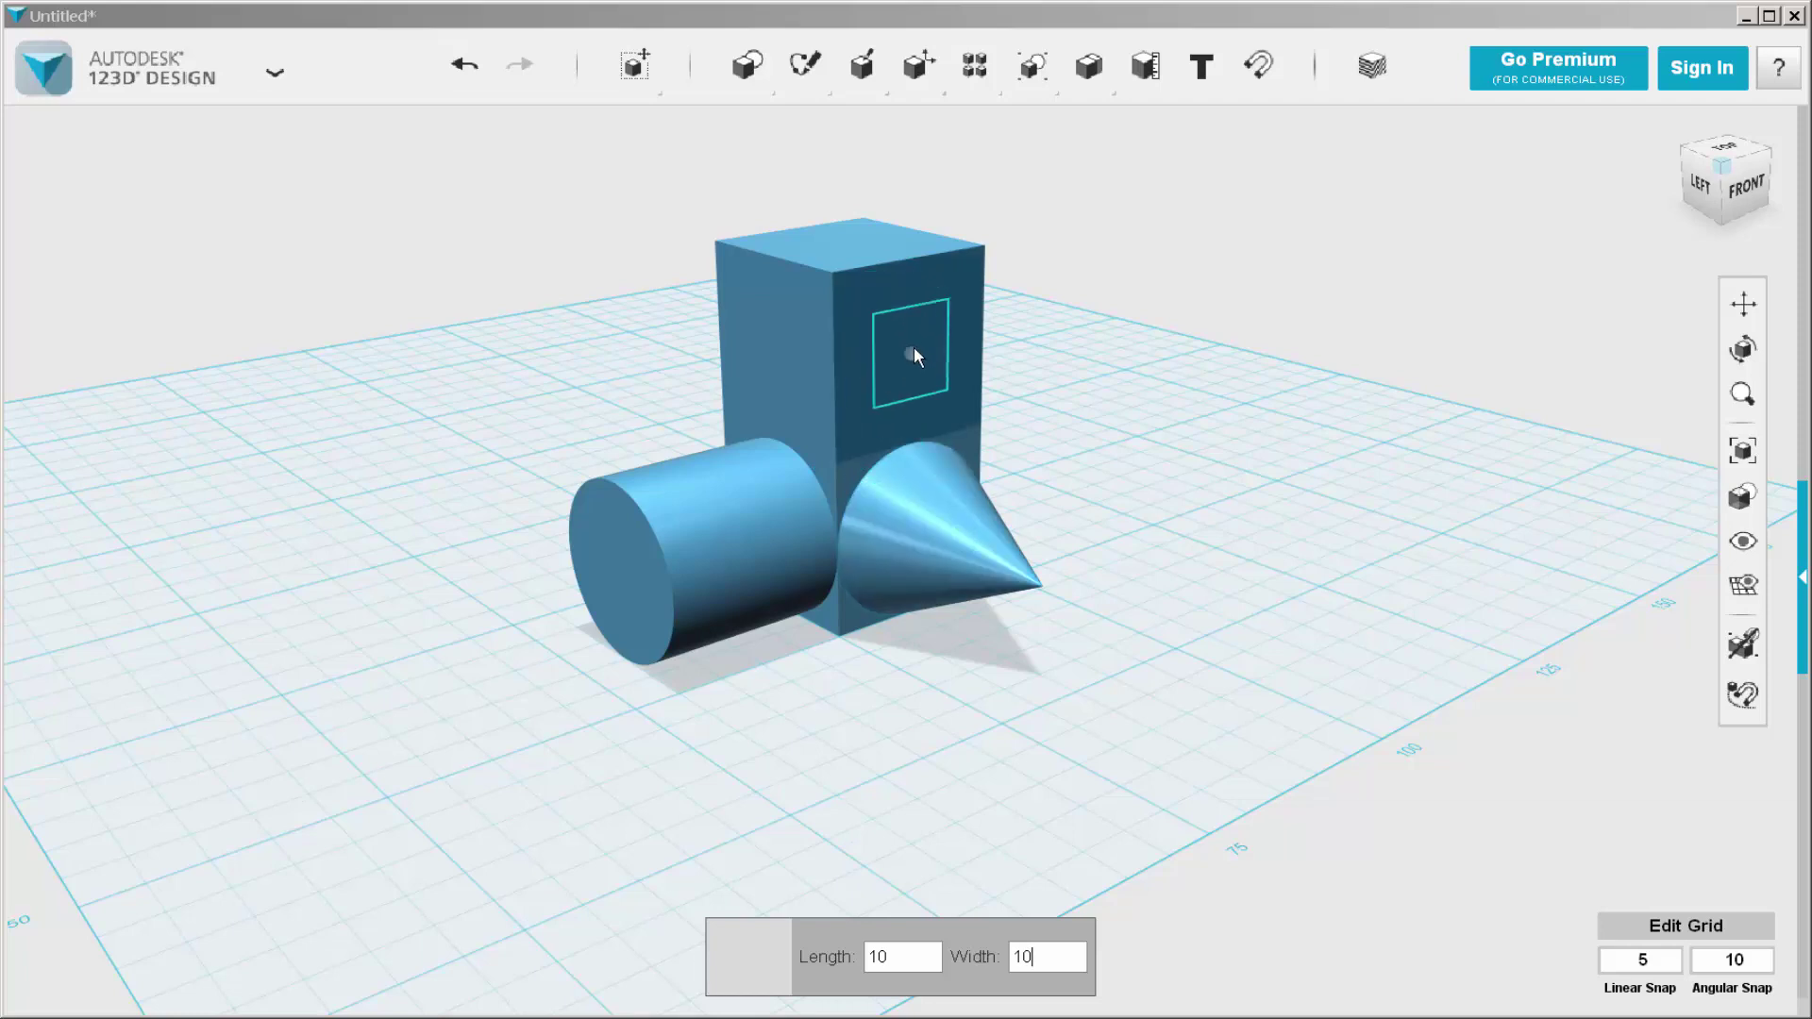
{"action": "key", "text": "Return"}
- Sketch a radius 5 circle on the box face, then pan the model higher
{"action": "mouse_move", "coordinate": [745, 64]}
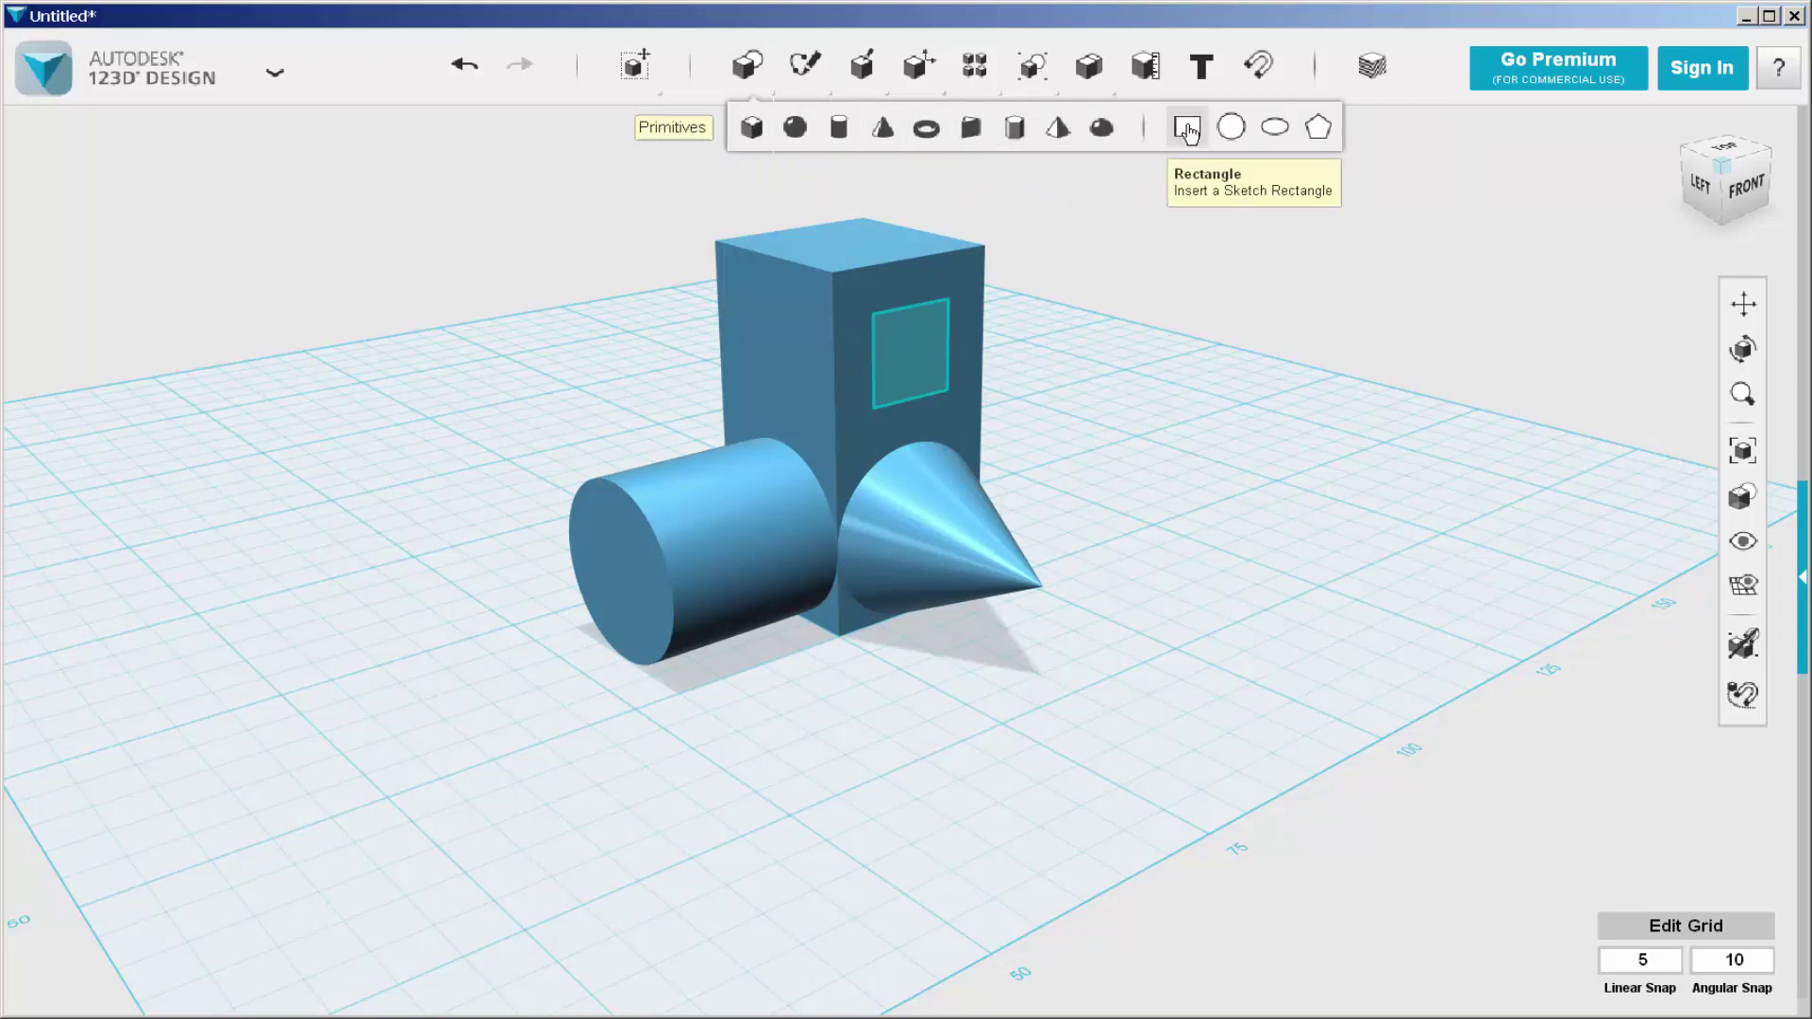
{"action": "left_click", "coordinate": [1231, 126]}
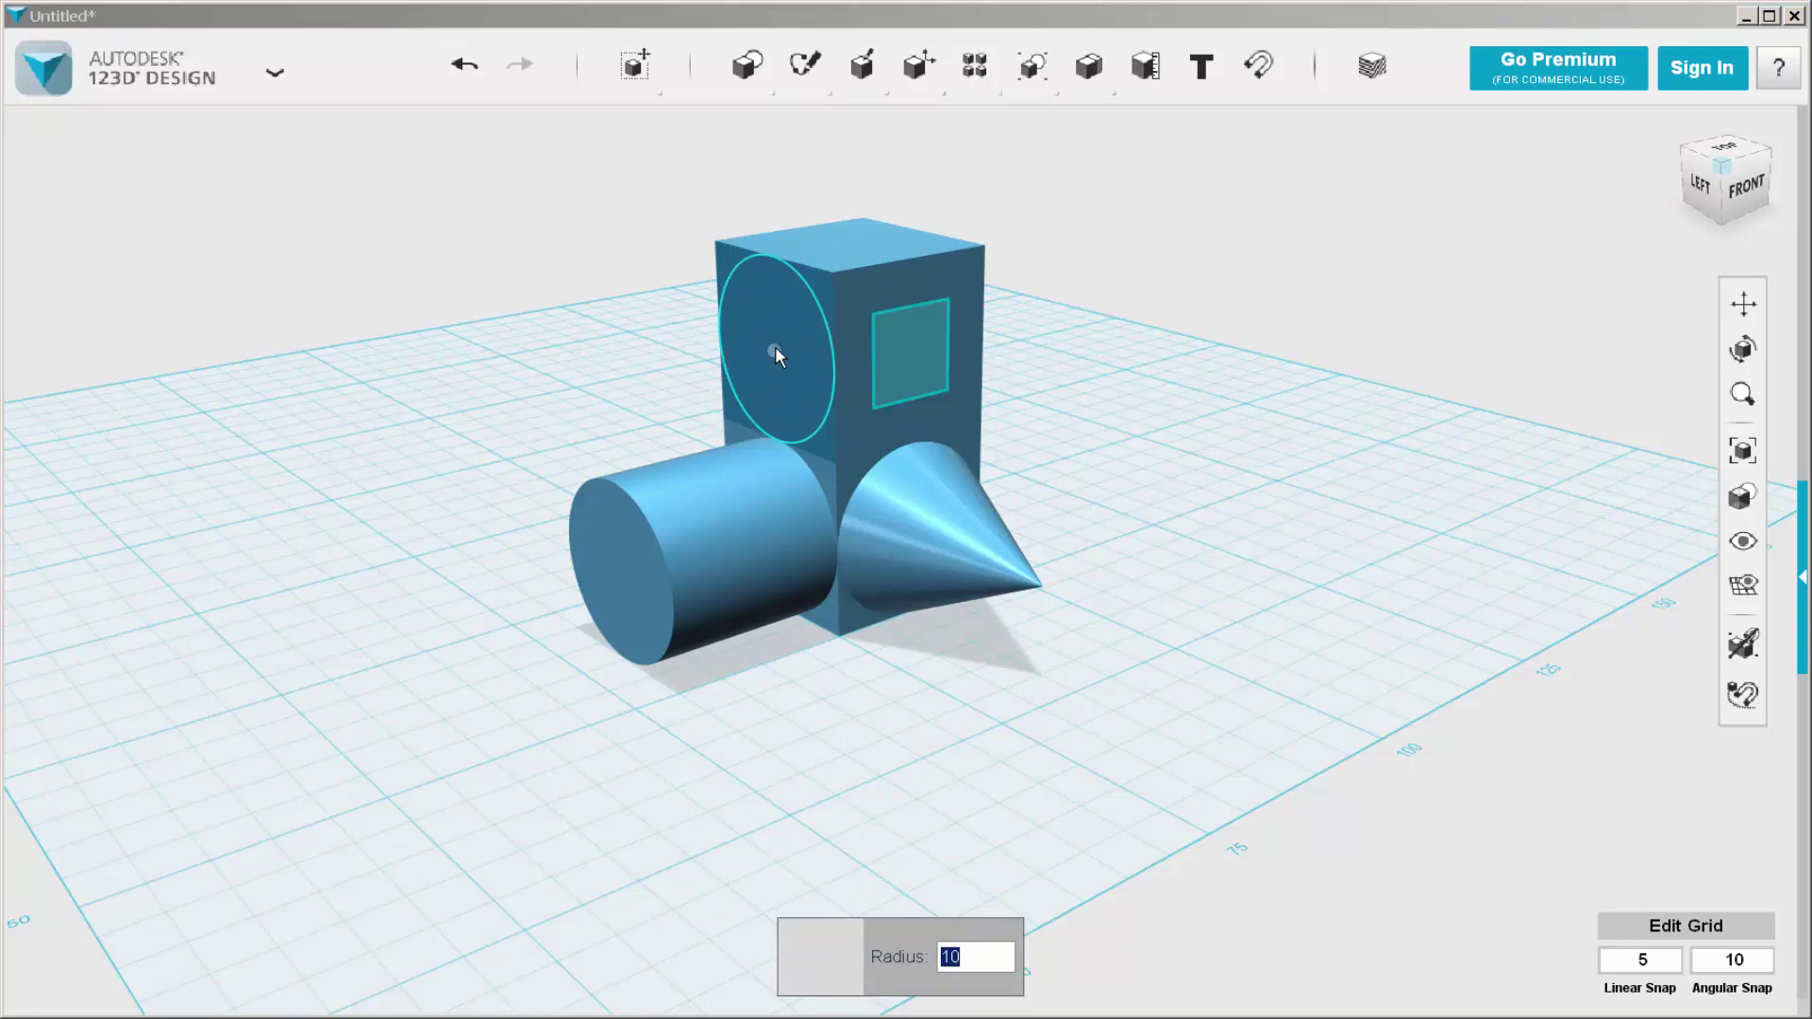
{"action": "type", "text": "5"}
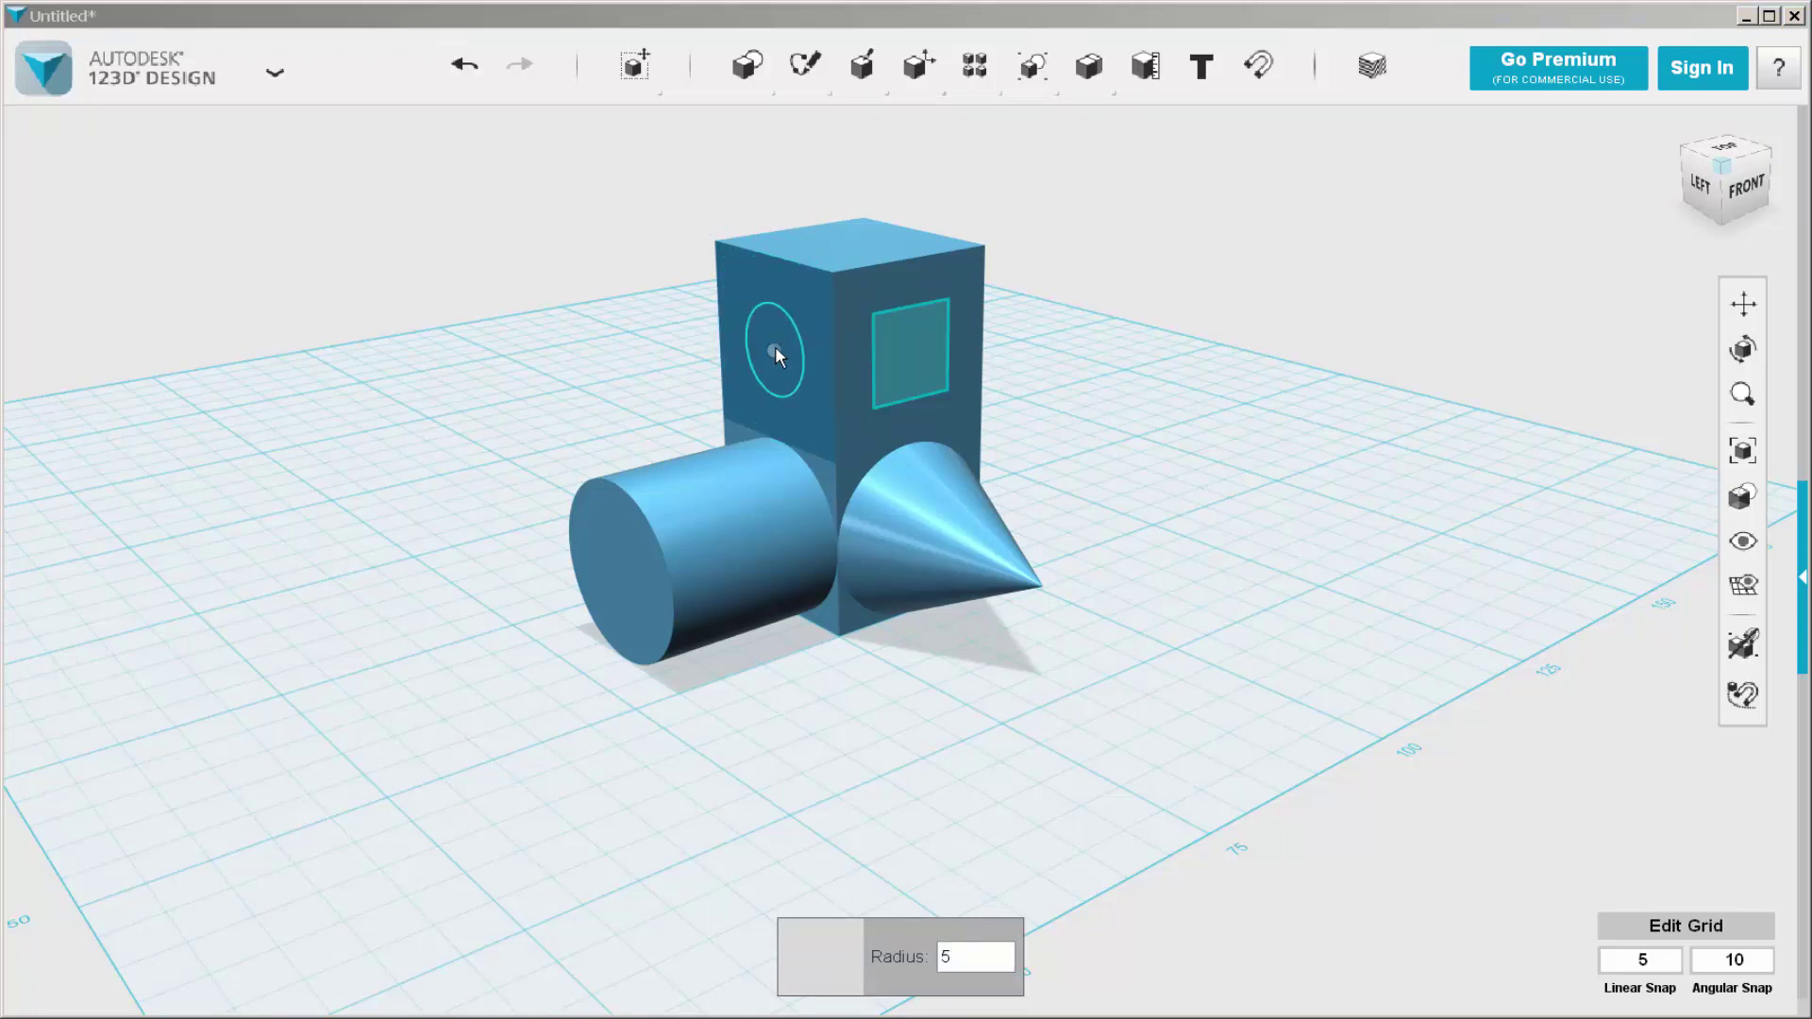
{"action": "left_click", "coordinate": [774, 346]}
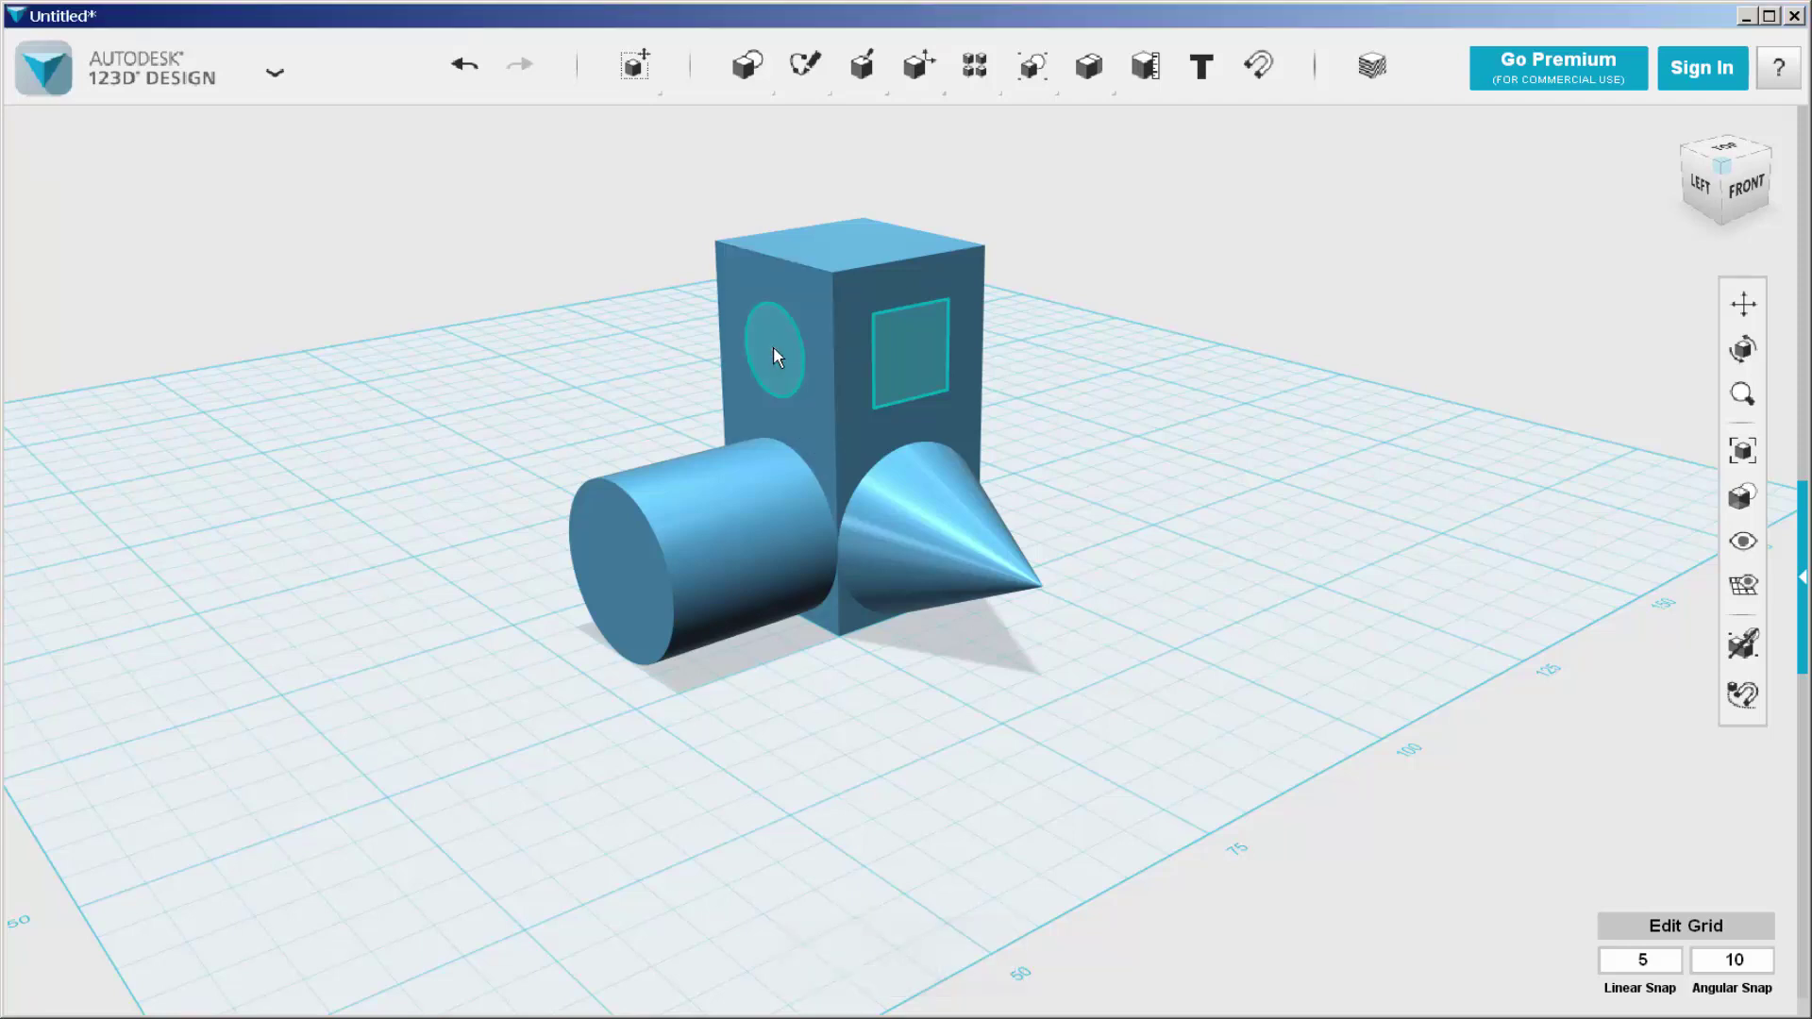
{"action": "mouse_move", "coordinate": [619, 384]}
{"action": "middle_mouse_down"}
{"action": "mouse_move", "coordinate": [641, 462]}
{"action": "mouse_move", "coordinate": [648, 433]}
{"action": "middle_mouse_up"}
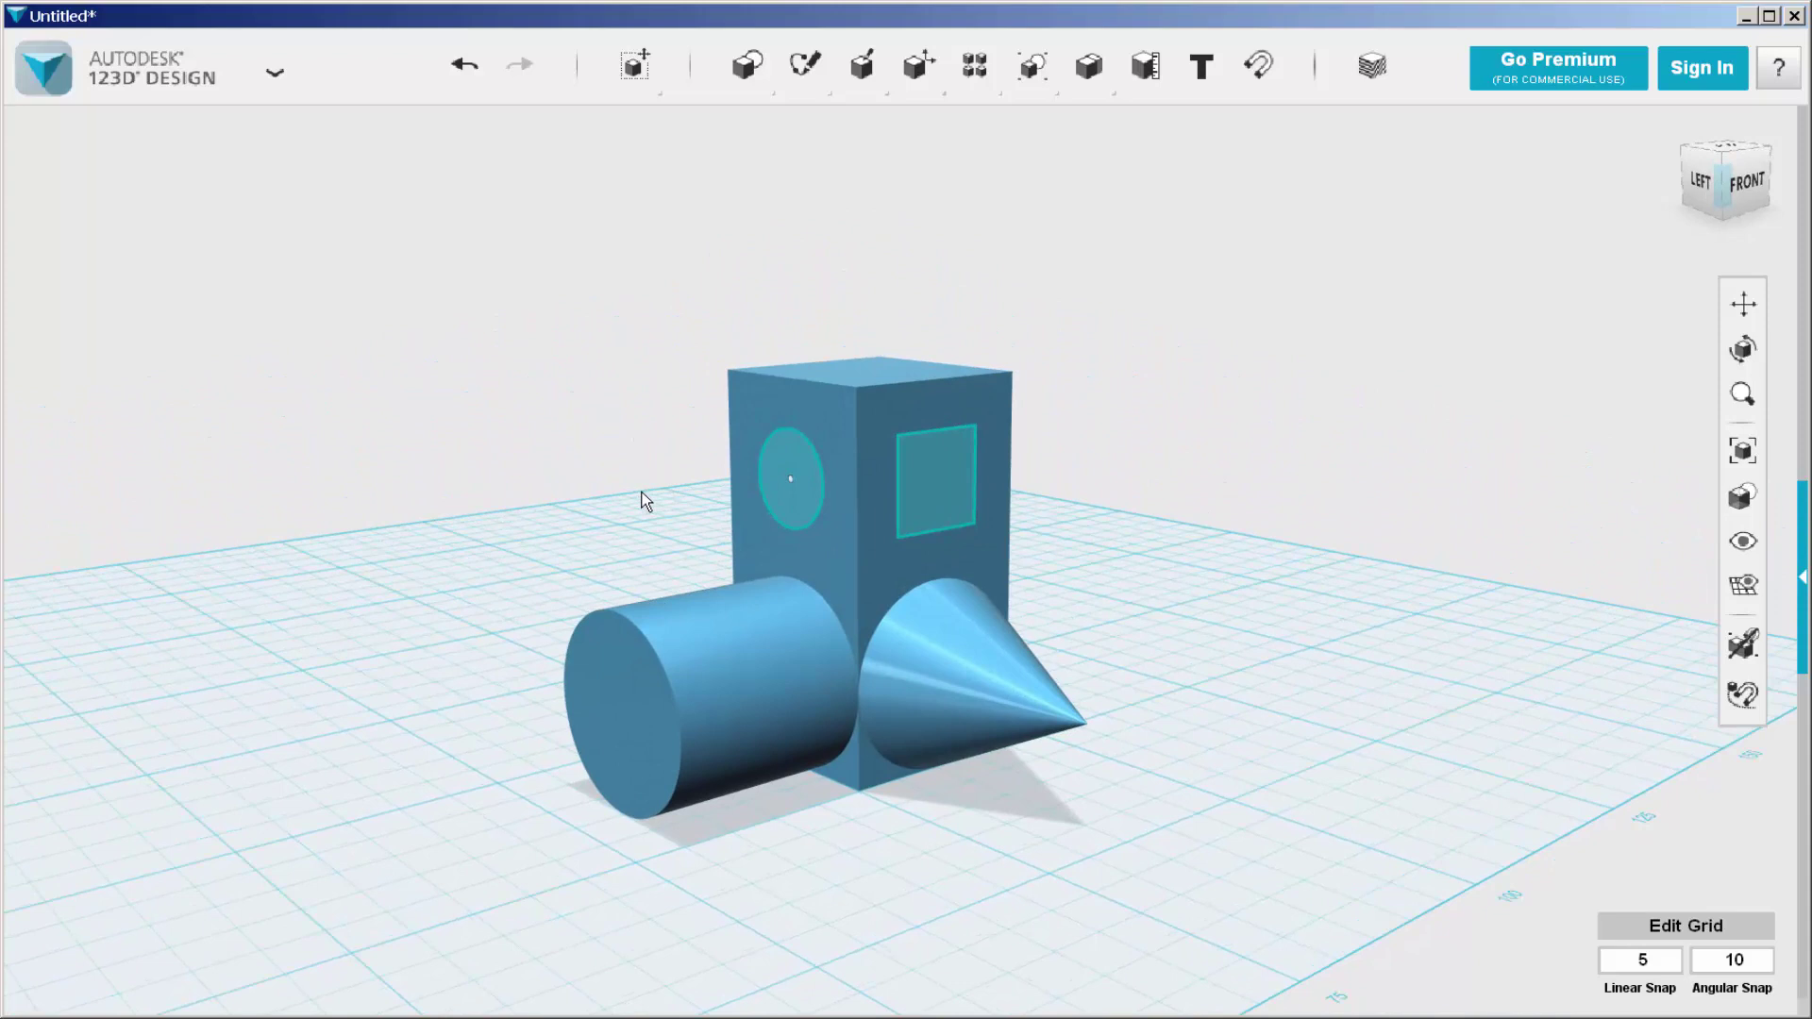
{"action": "middle_click_drag", "start_coordinate": [639, 506], "coordinate": [609, 419]}
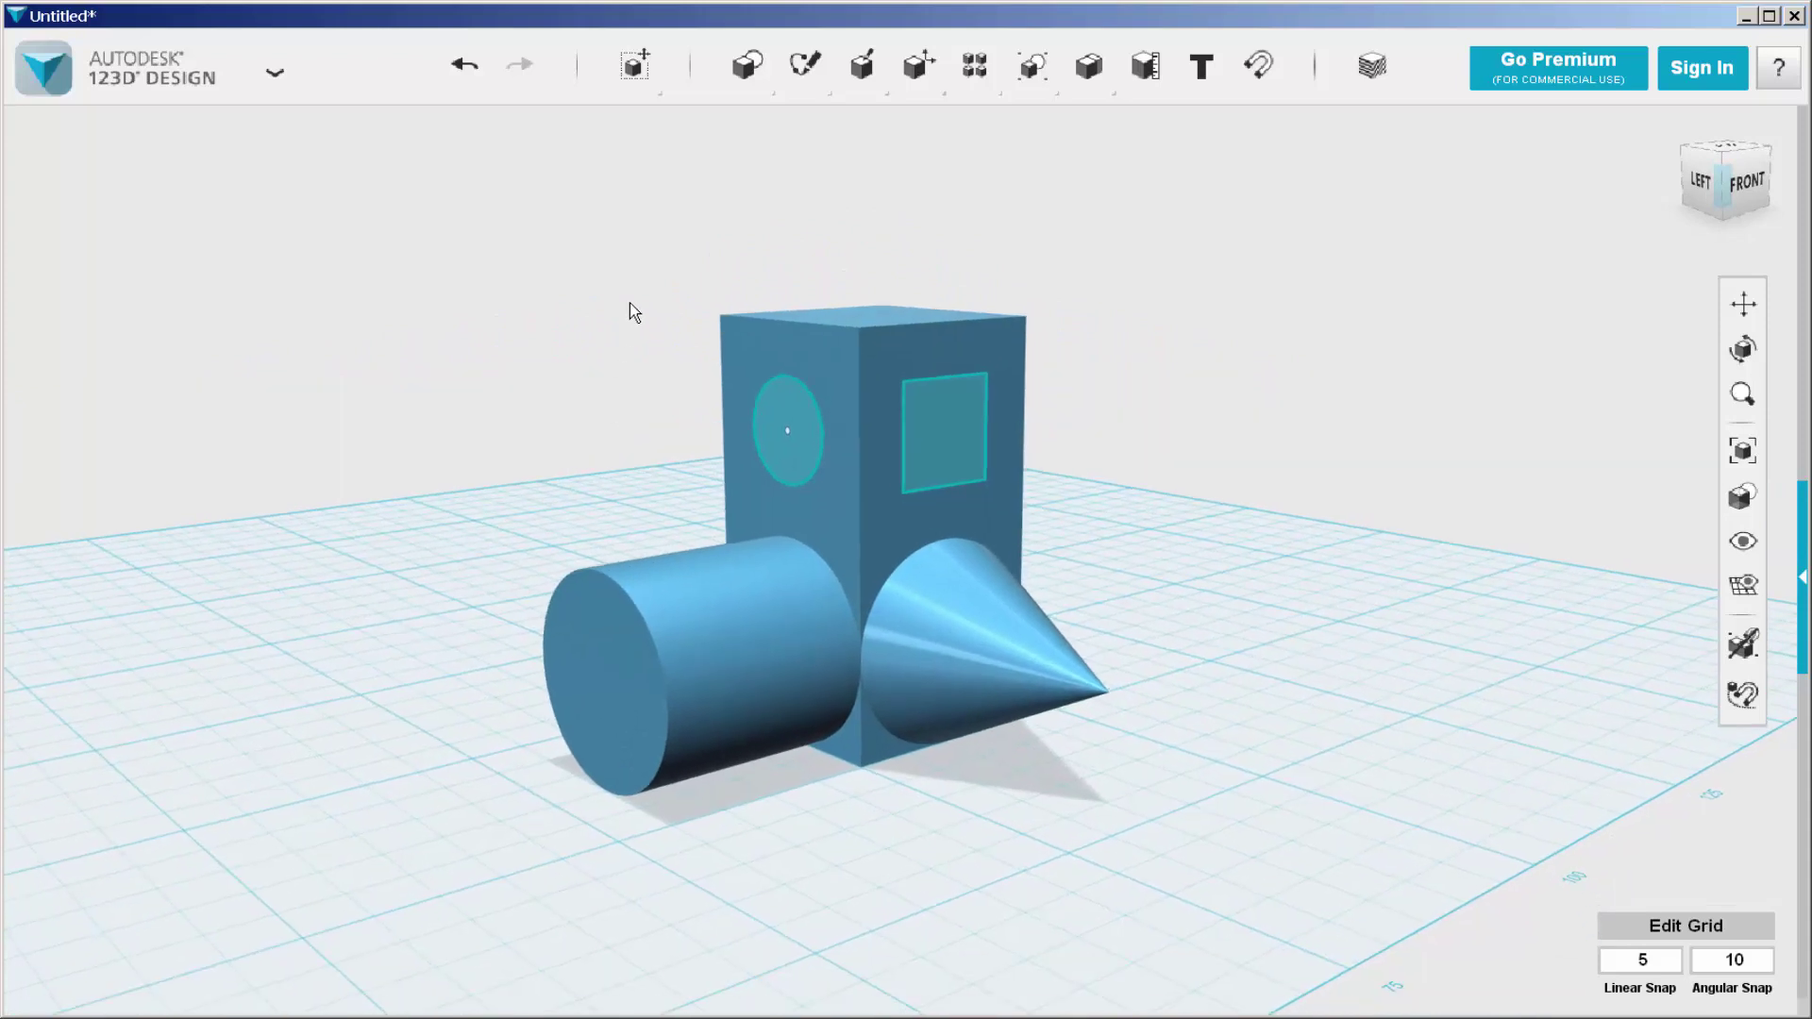
{"action": "left_click", "coordinate": [888, 379]}
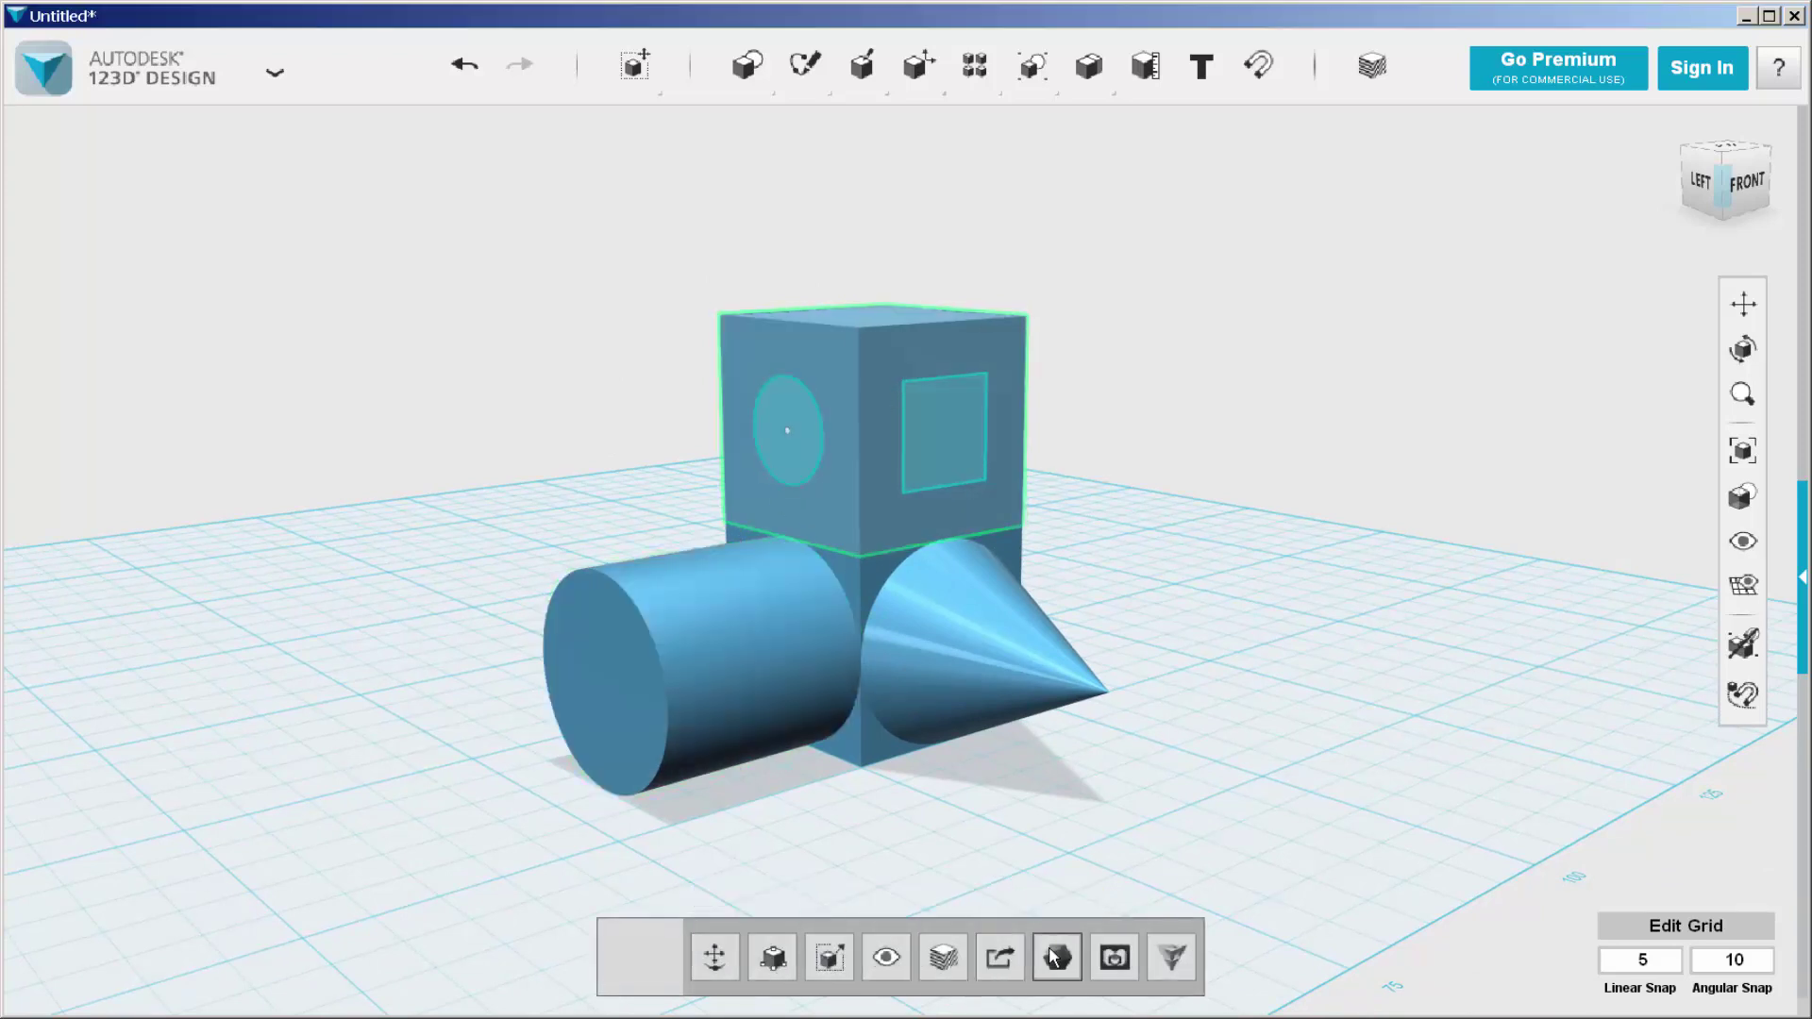
{"action": "left_click", "coordinate": [714, 959]}
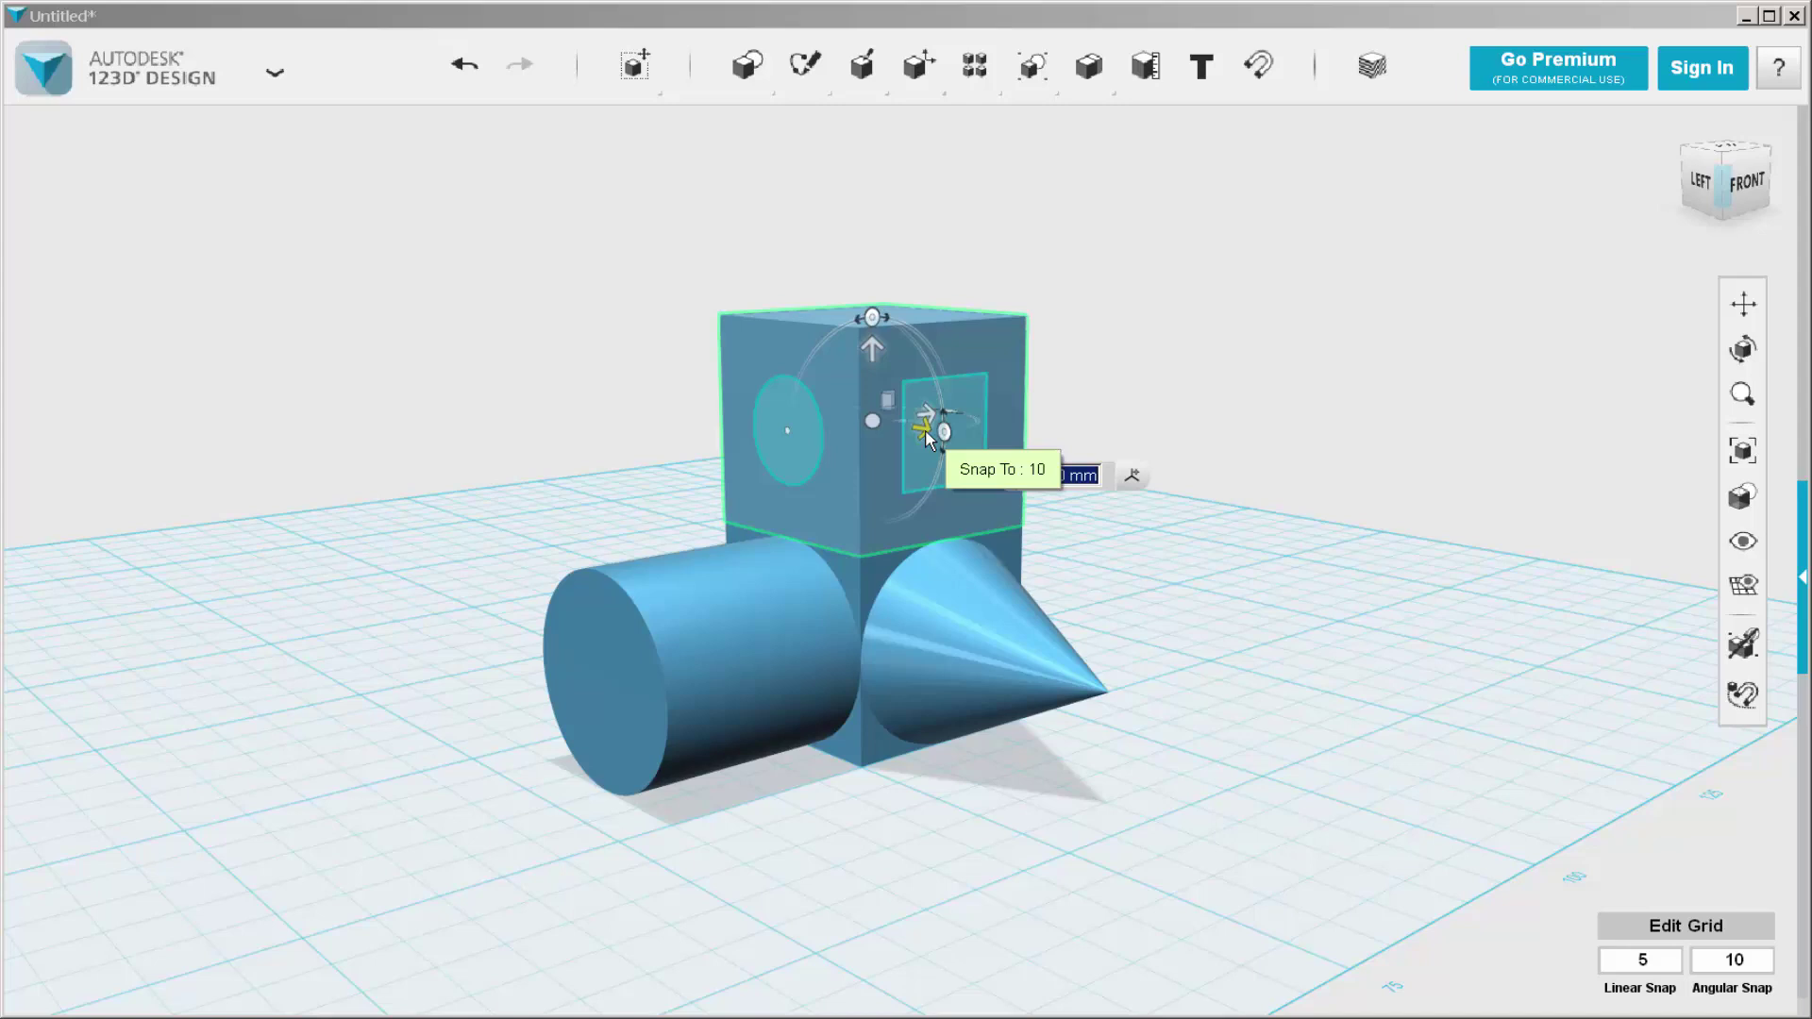
{"action": "left_click_drag", "start_coordinate": [925, 429], "coordinate": [693, 380]}
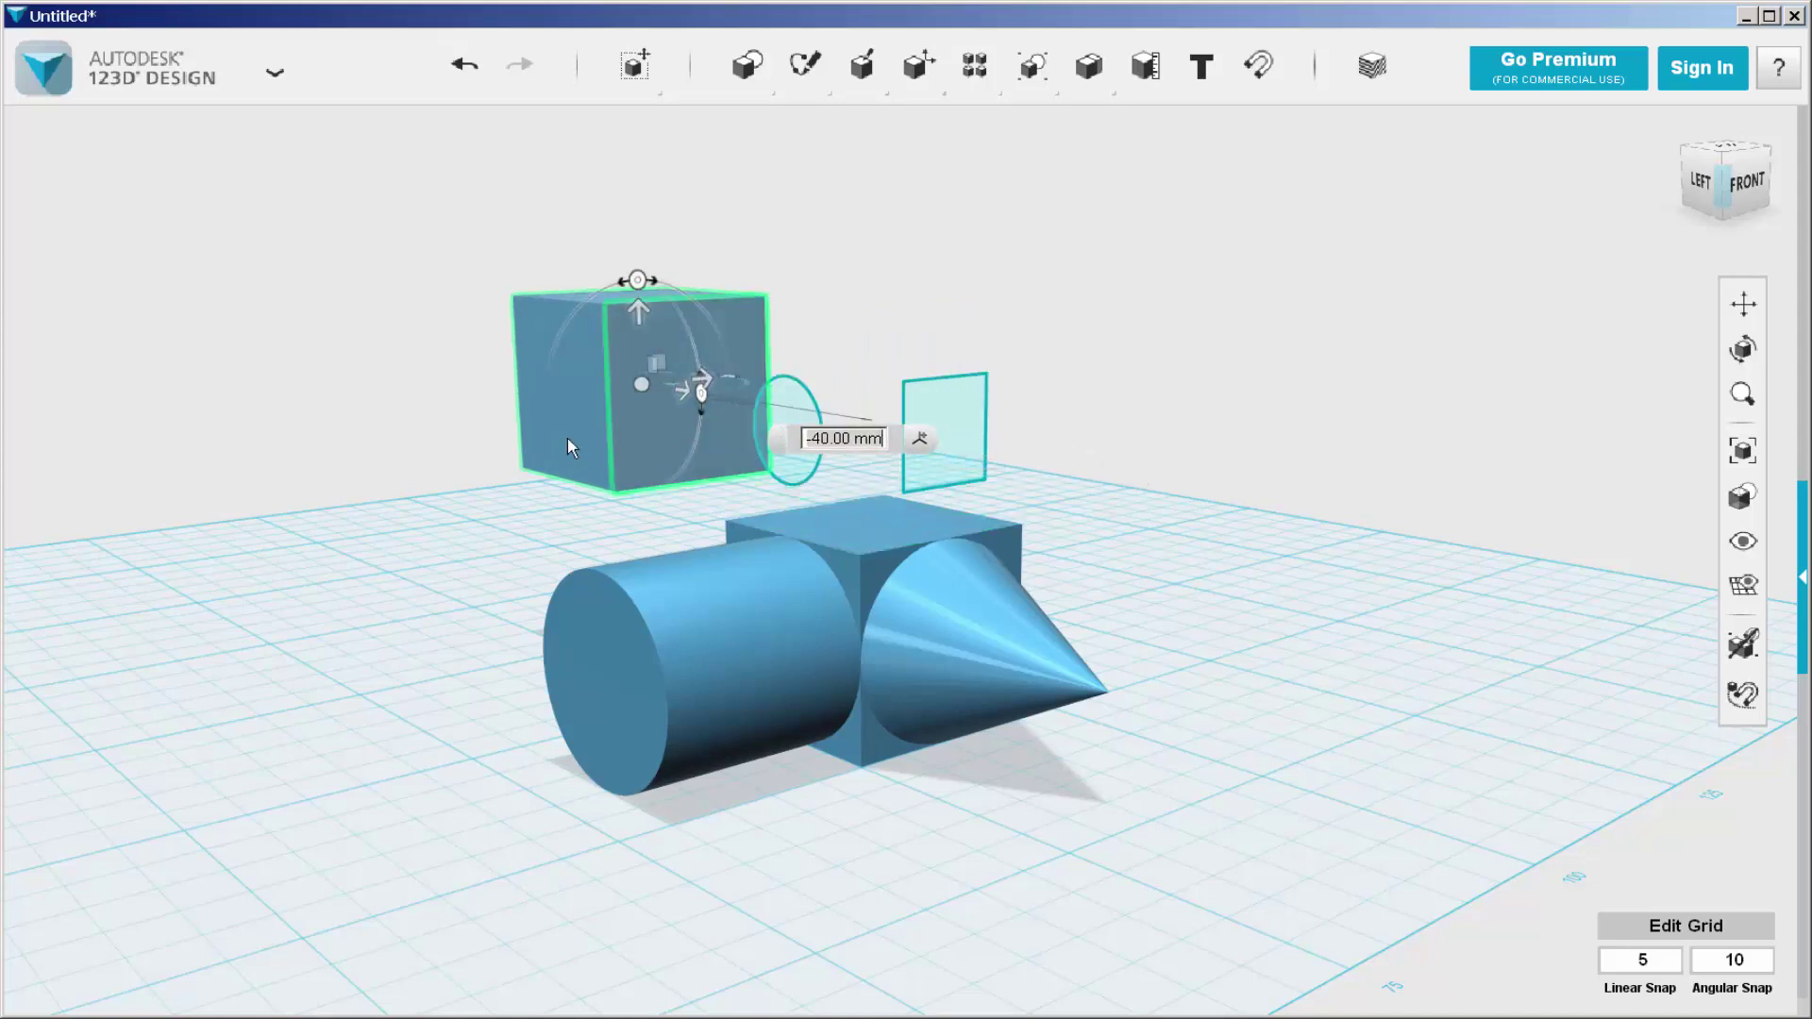
{"action": "right_click_drag", "start_coordinate": [569, 436], "coordinate": [586, 454]}
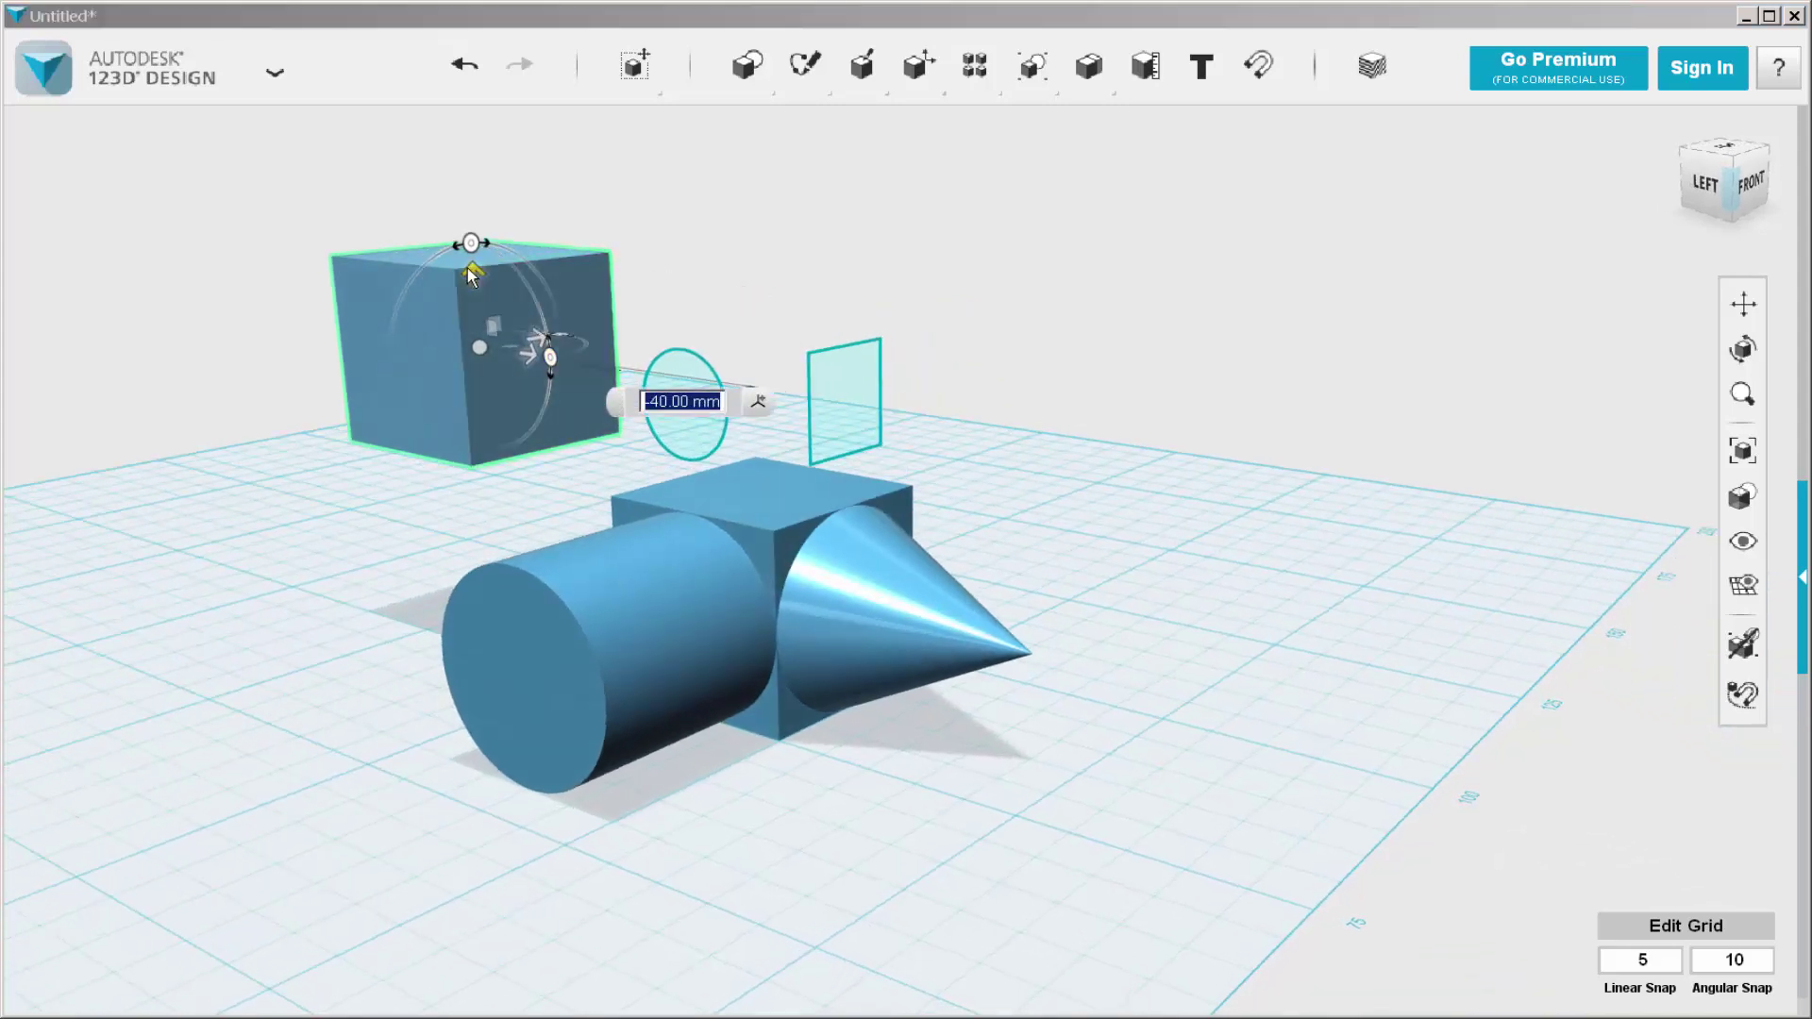
{"action": "mouse_move", "coordinate": [471, 269]}
{"action": "left_mouse_down"}
{"action": "mouse_move", "coordinate": [460, 236]}
{"action": "mouse_move", "coordinate": [464, 280]}
{"action": "mouse_move", "coordinate": [469, 243]}
{"action": "mouse_move", "coordinate": [526, 215]}
{"action": "mouse_move", "coordinate": [473, 270]}
{"action": "left_mouse_up"}
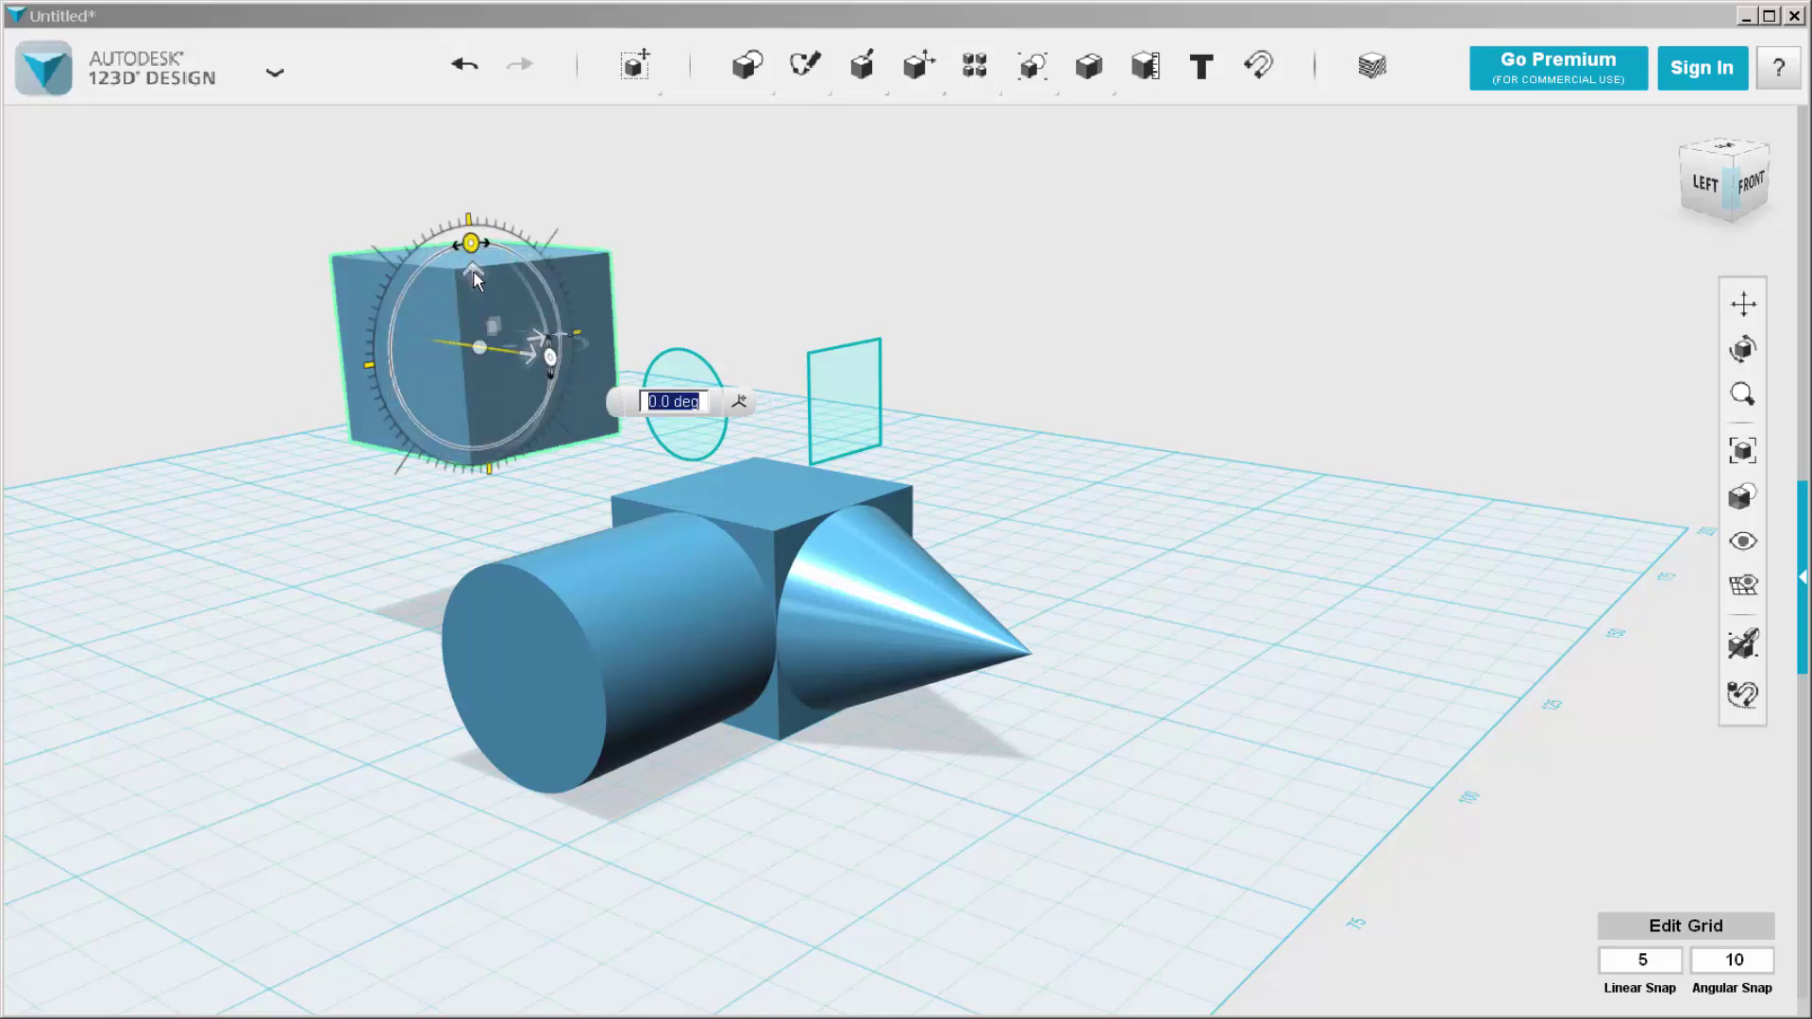
- Undo the box's move, then sketch a first rectangle on the grid right of the tower
{"action": "left_click", "coordinate": [464, 65]}
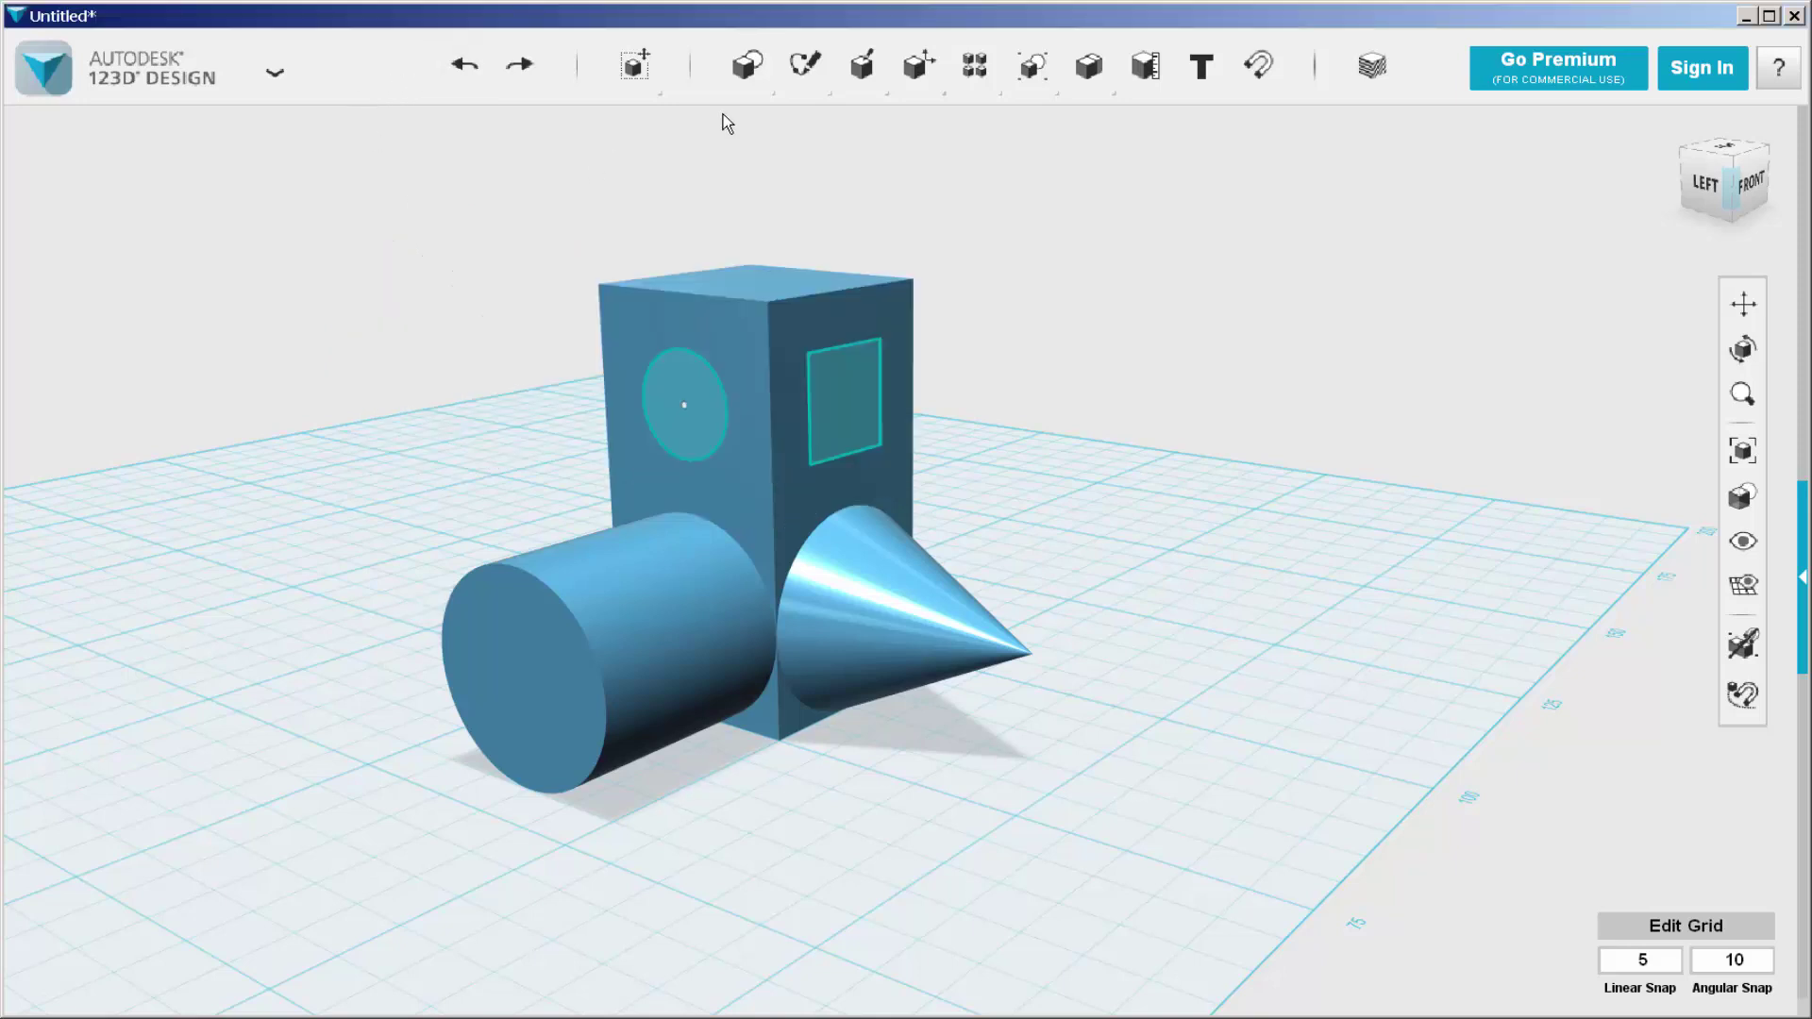
{"action": "mouse_move", "coordinate": [812, 73]}
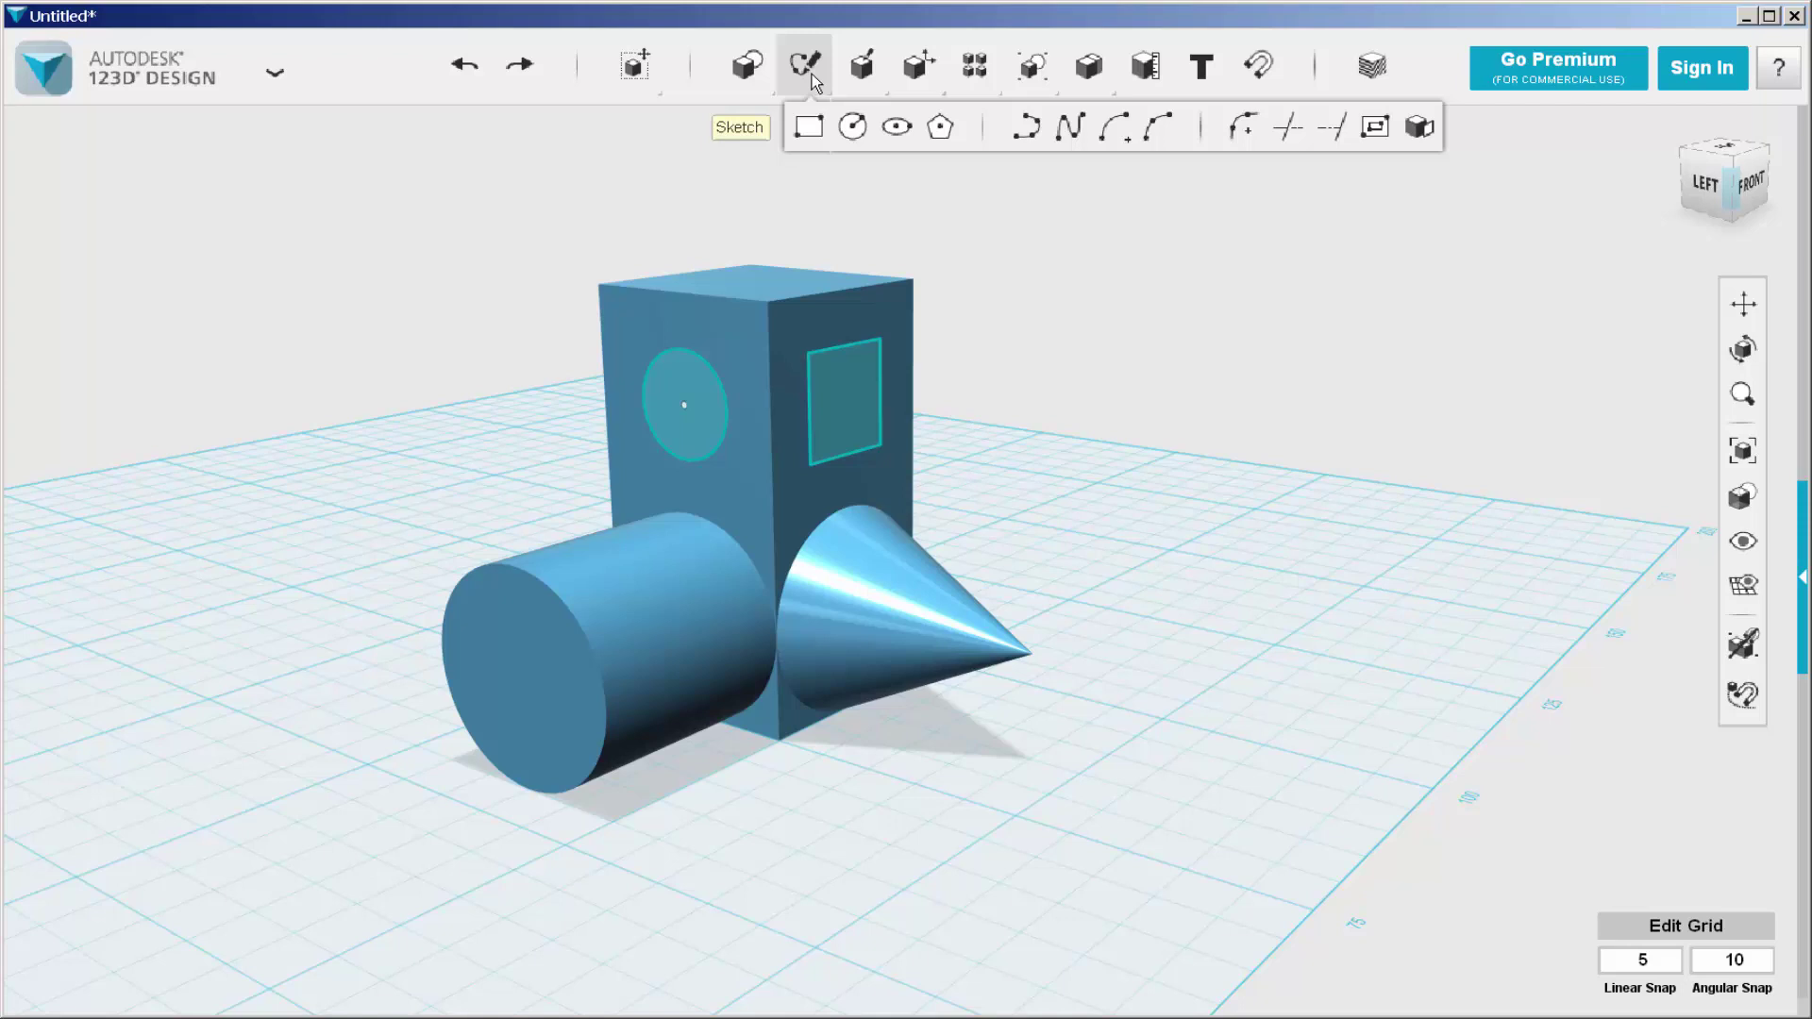
{"action": "left_click", "coordinate": [810, 129]}
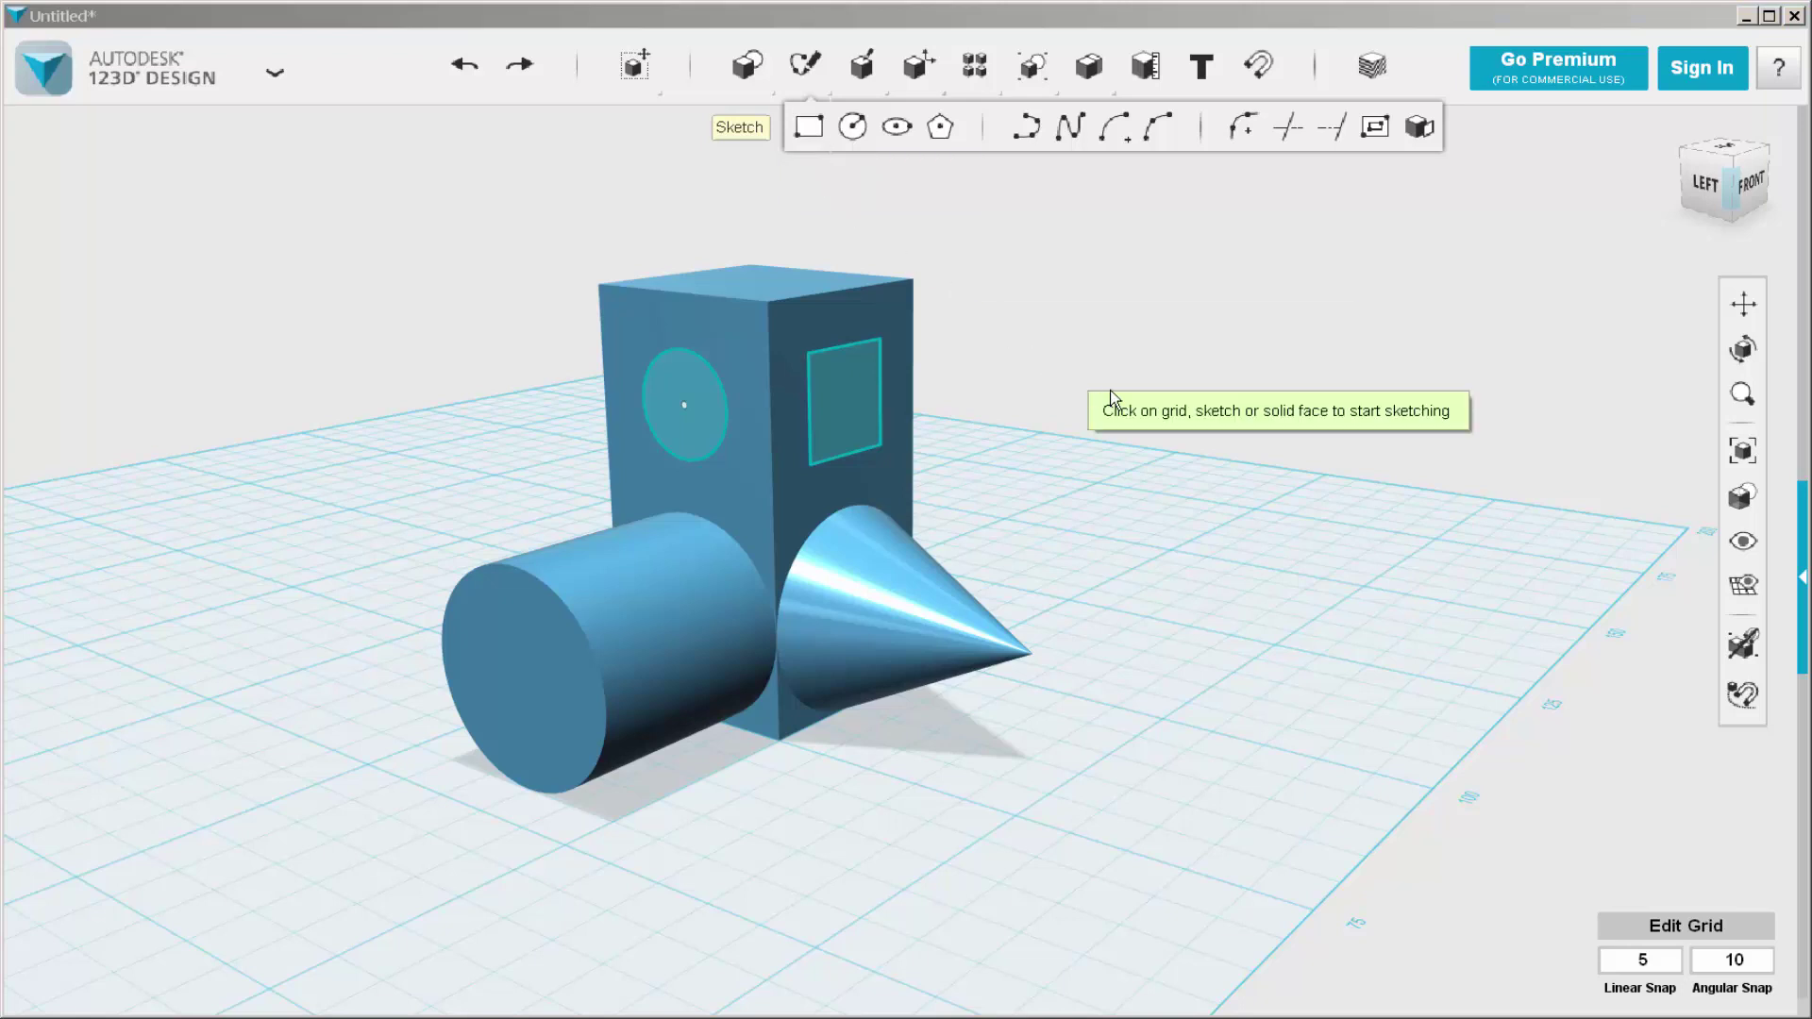
{"action": "left_click", "coordinate": [1288, 550]}
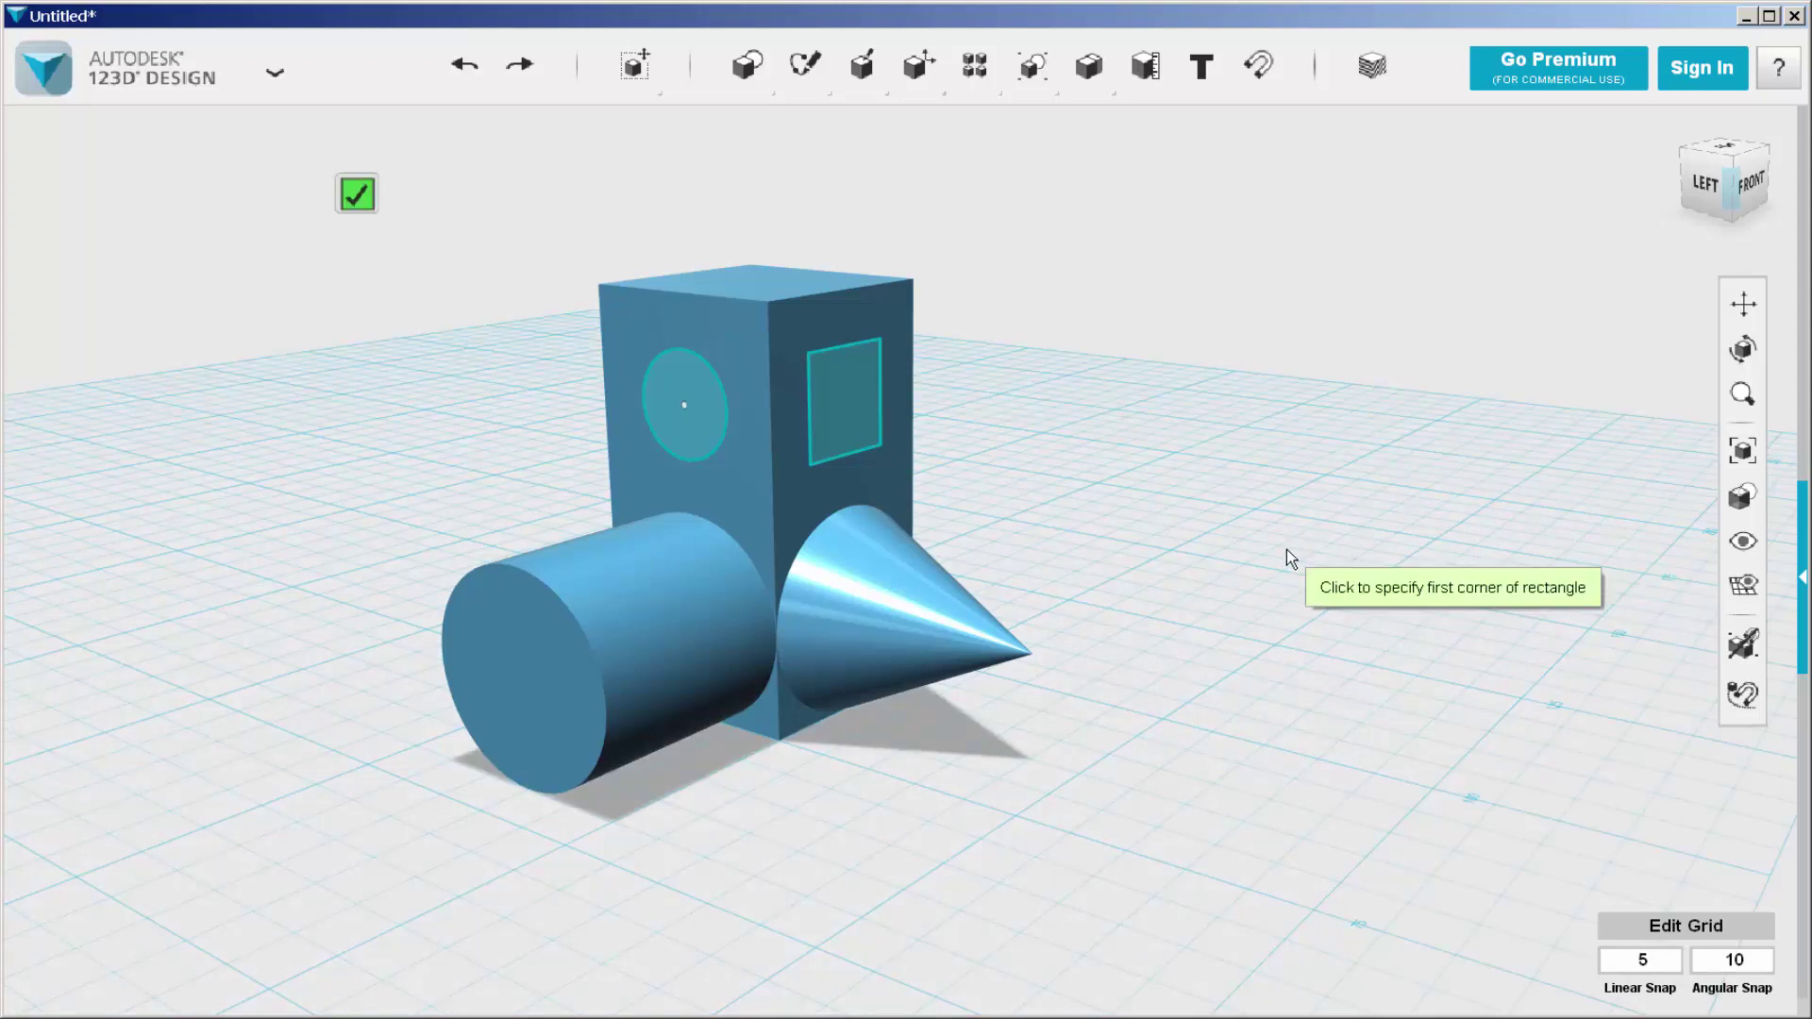
{"action": "left_click", "coordinate": [1294, 538]}
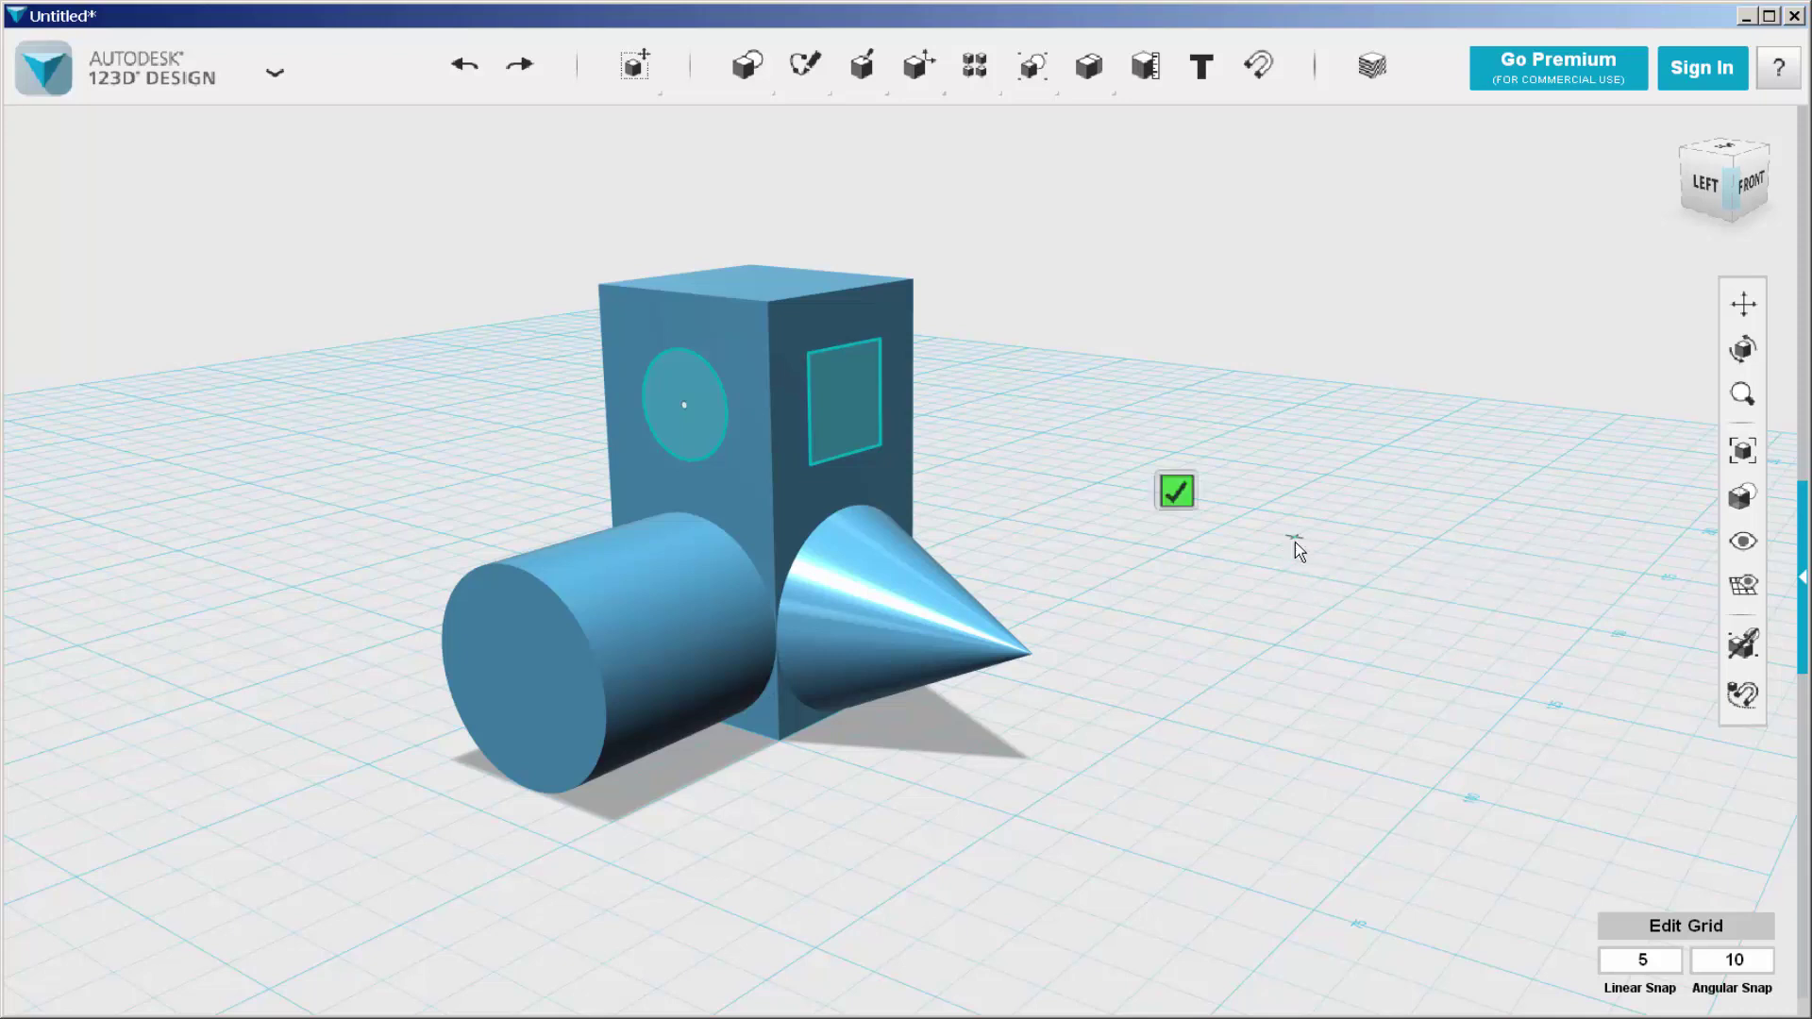
{"action": "left_click", "coordinate": [1486, 676]}
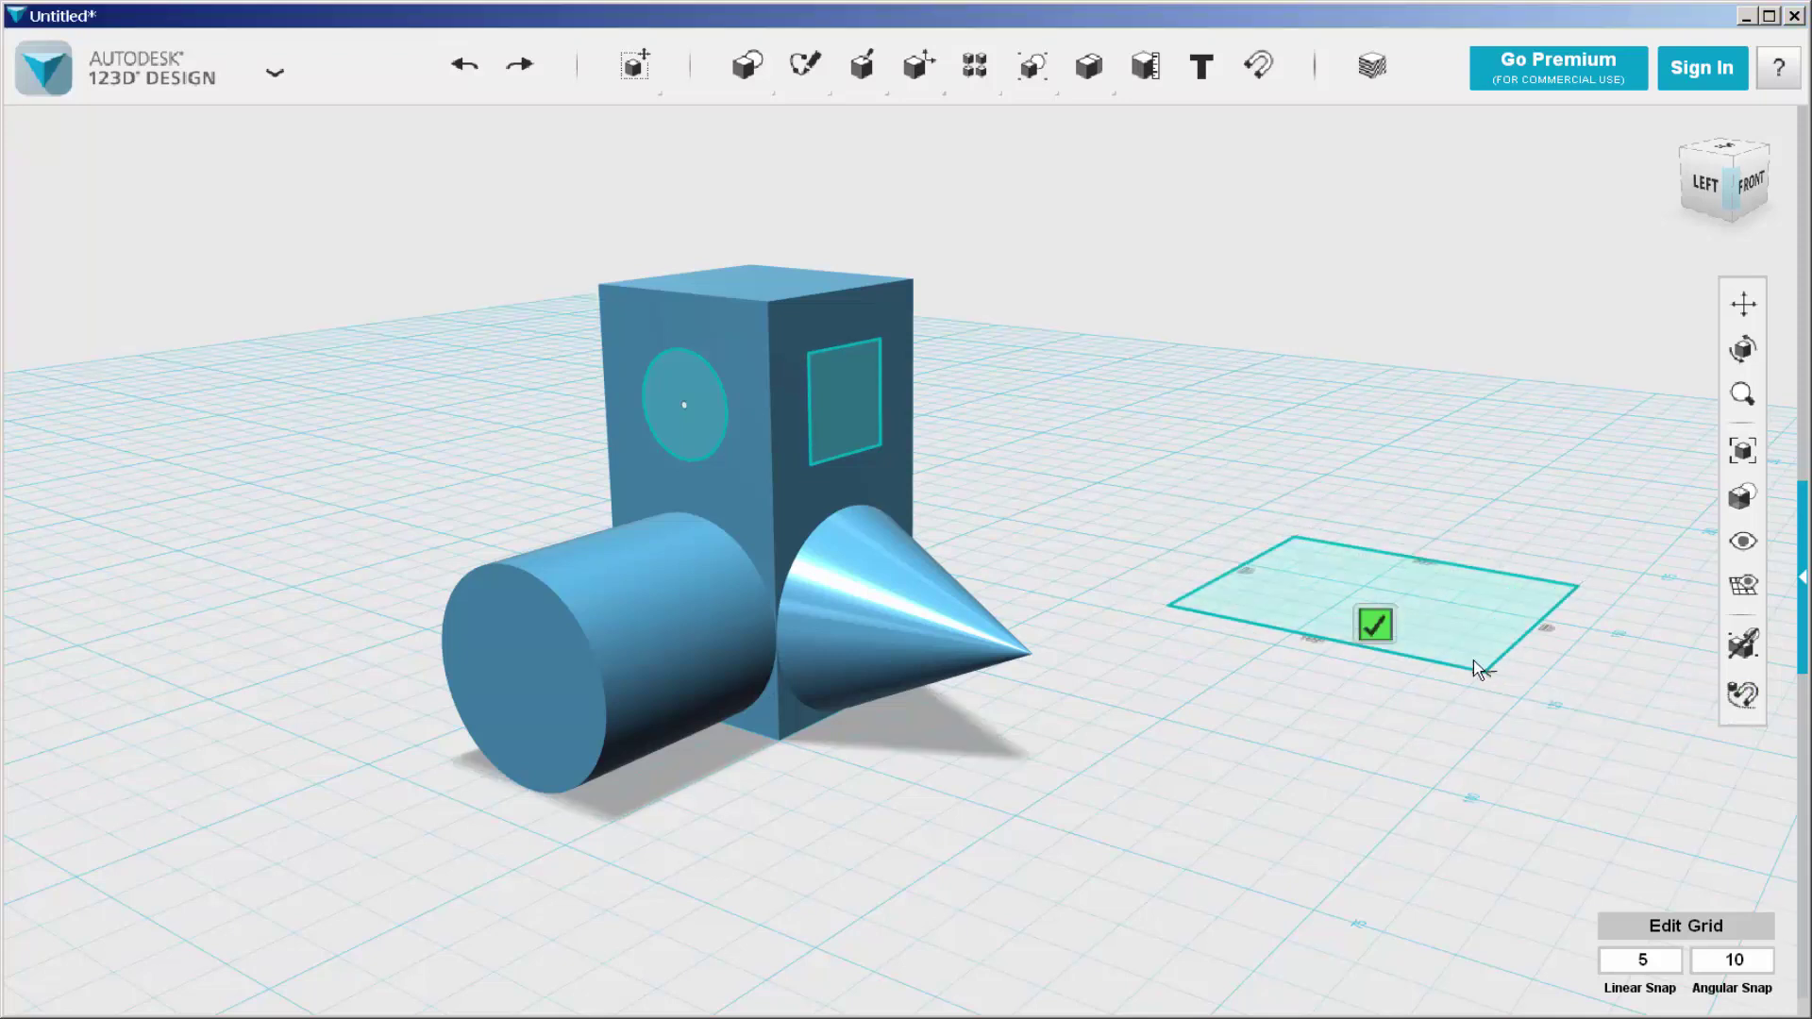
{"action": "left_click", "coordinate": [1375, 626]}
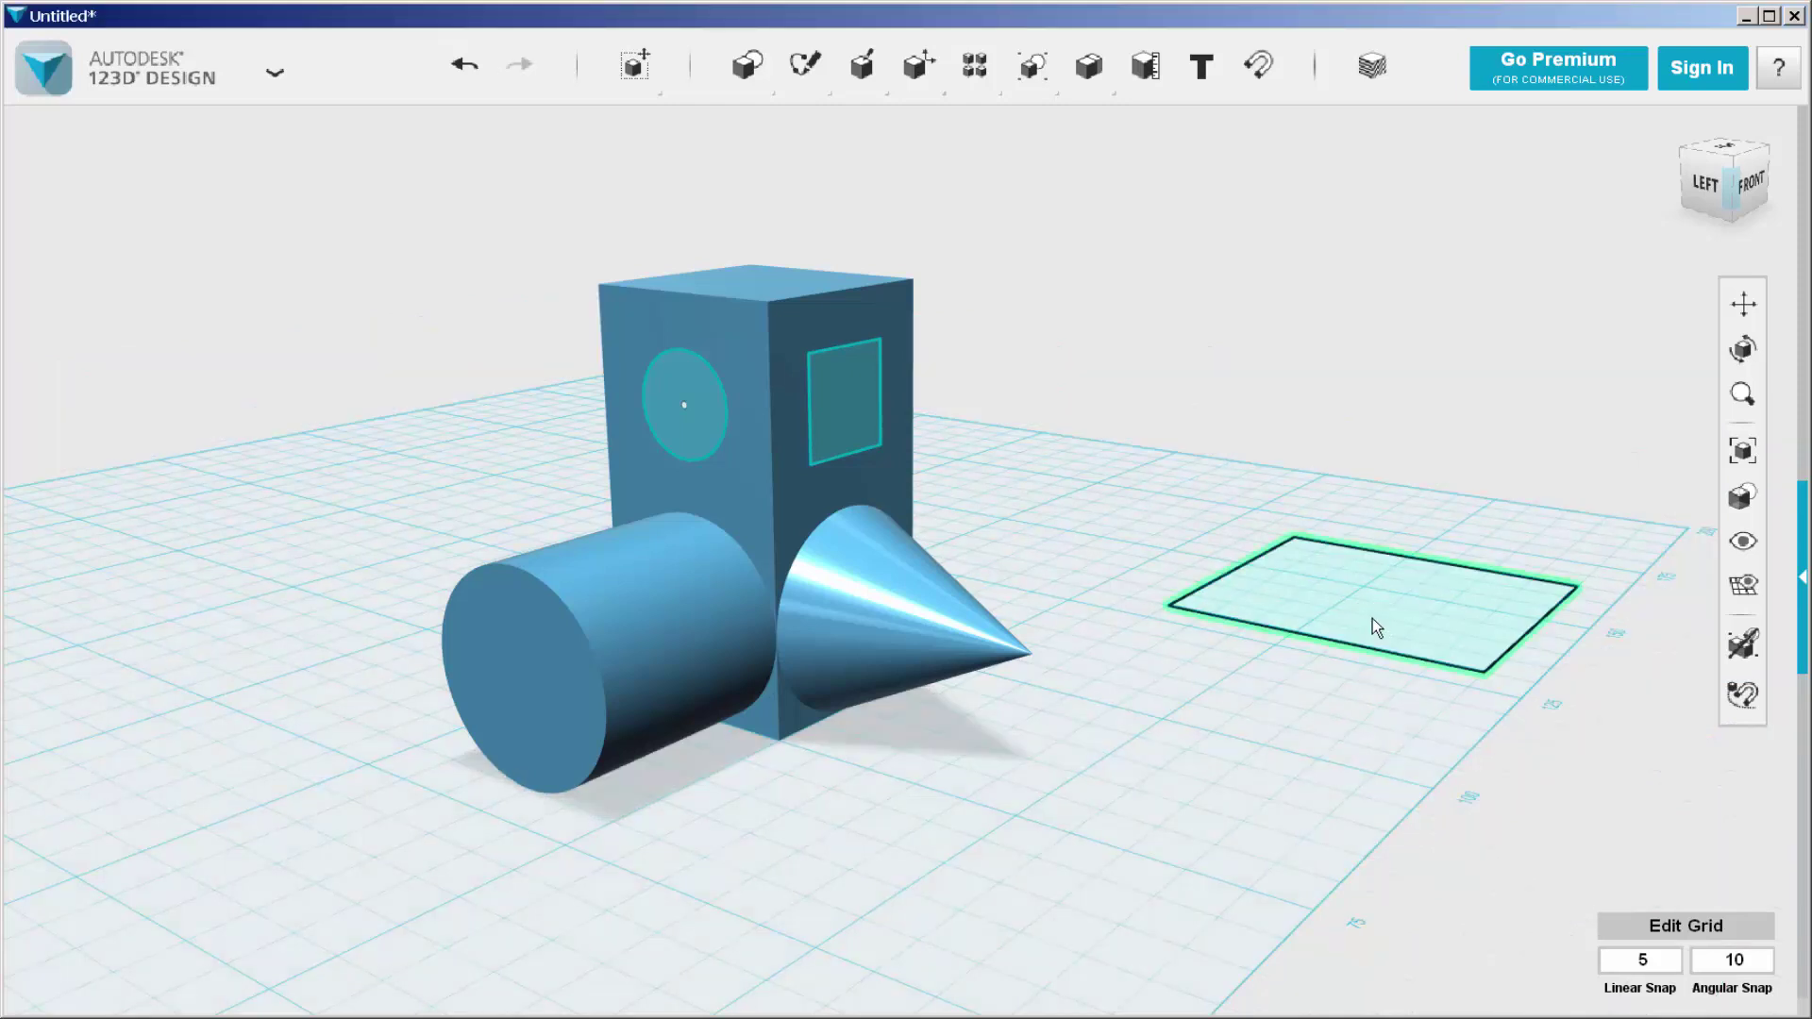
- Sketch a second rectangle on the grid below the first and exit sketch mode
{"action": "mouse_move", "coordinate": [814, 68]}
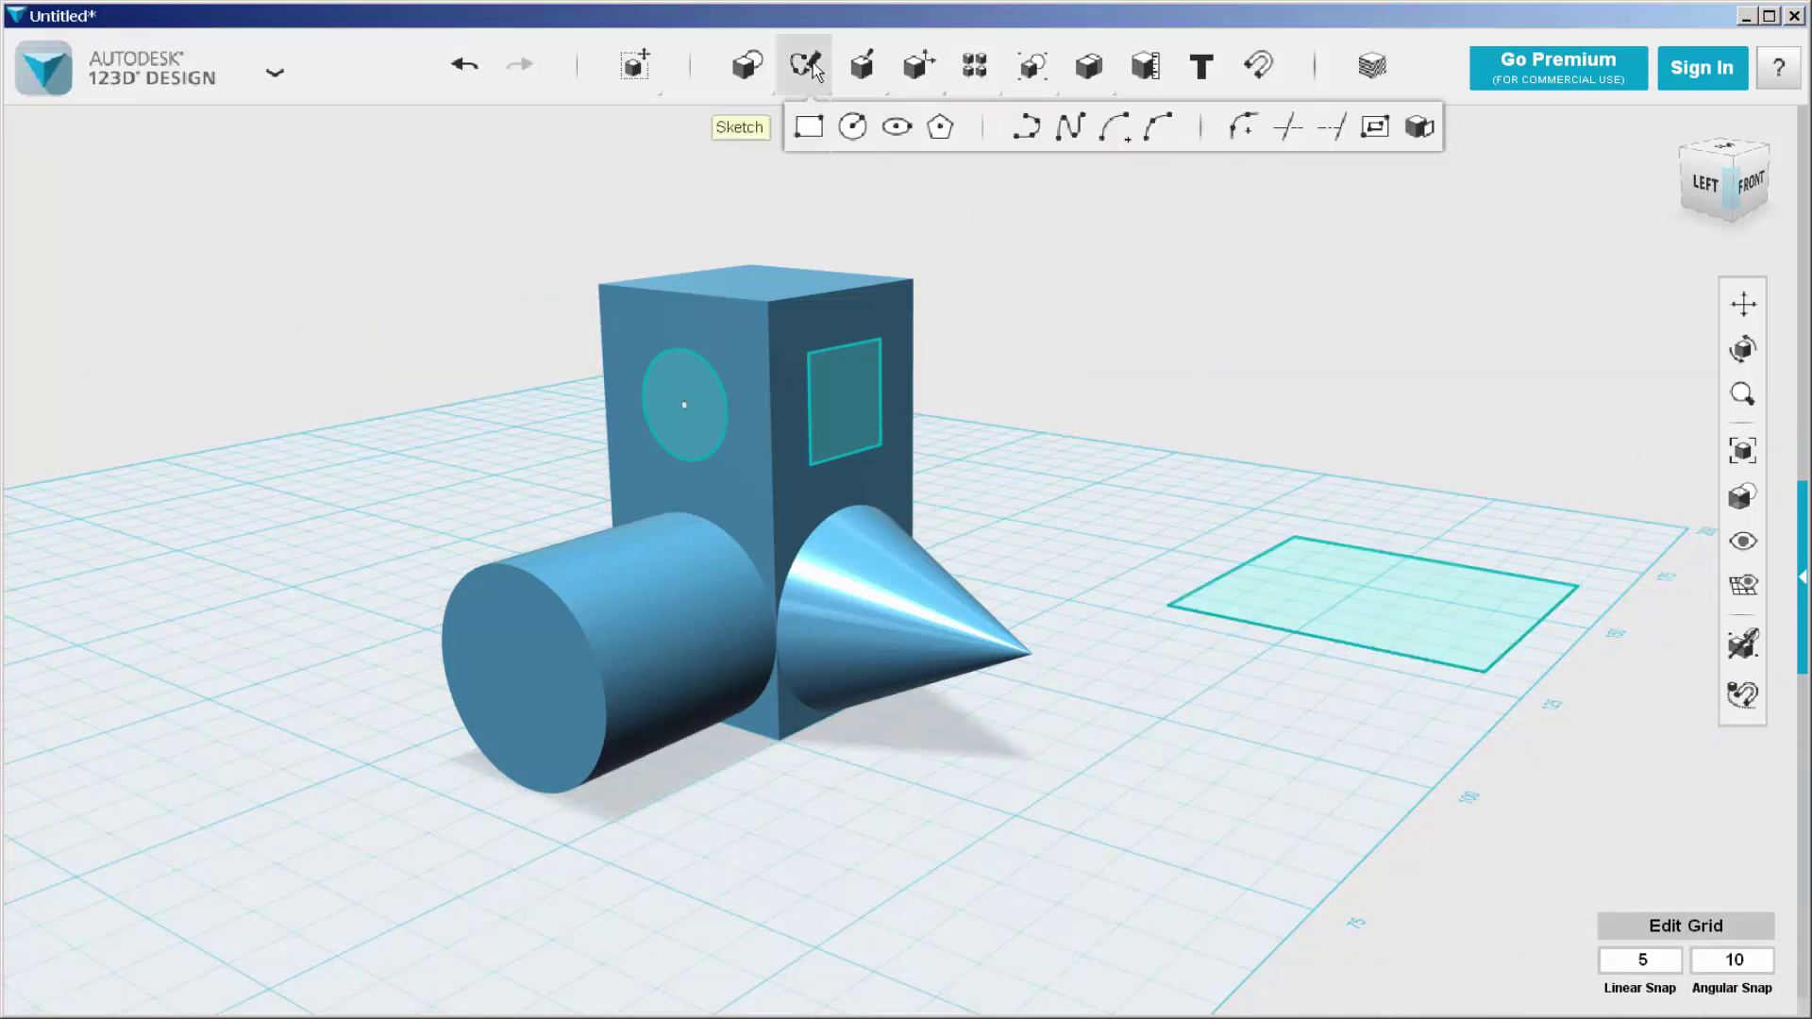
{"action": "left_click", "coordinate": [809, 127]}
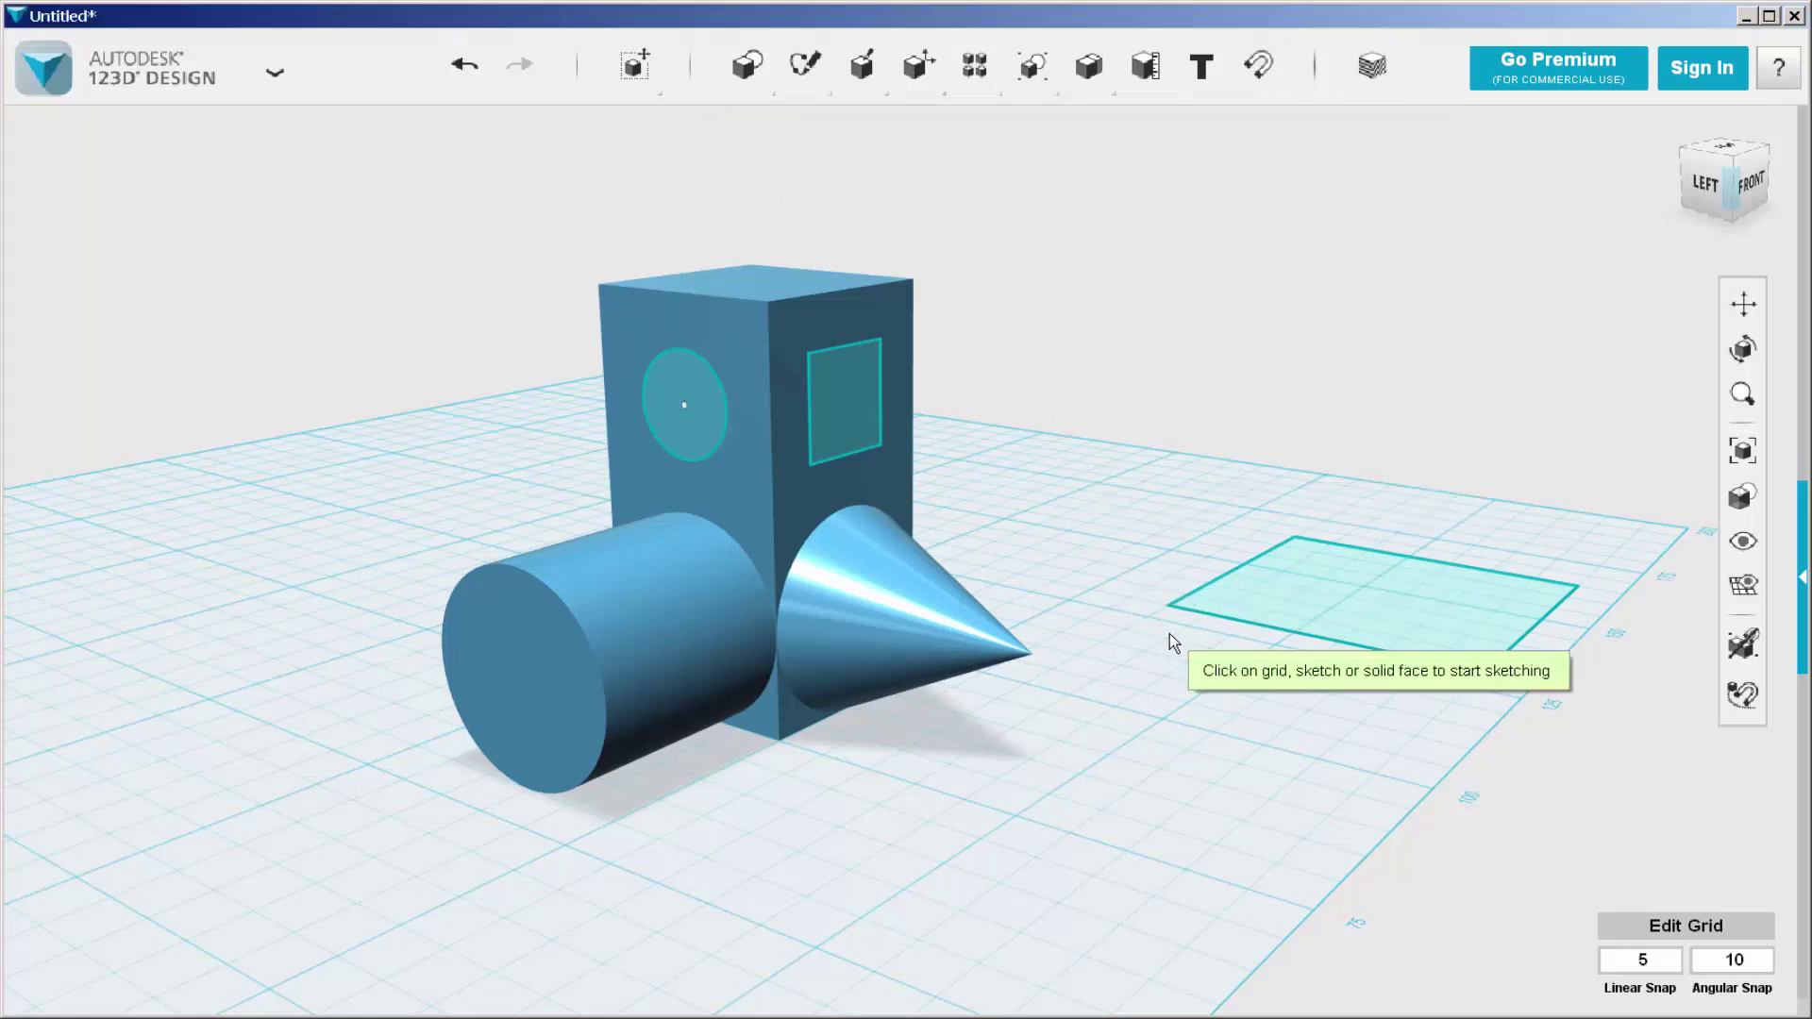
{"action": "left_click", "coordinate": [1282, 604]}
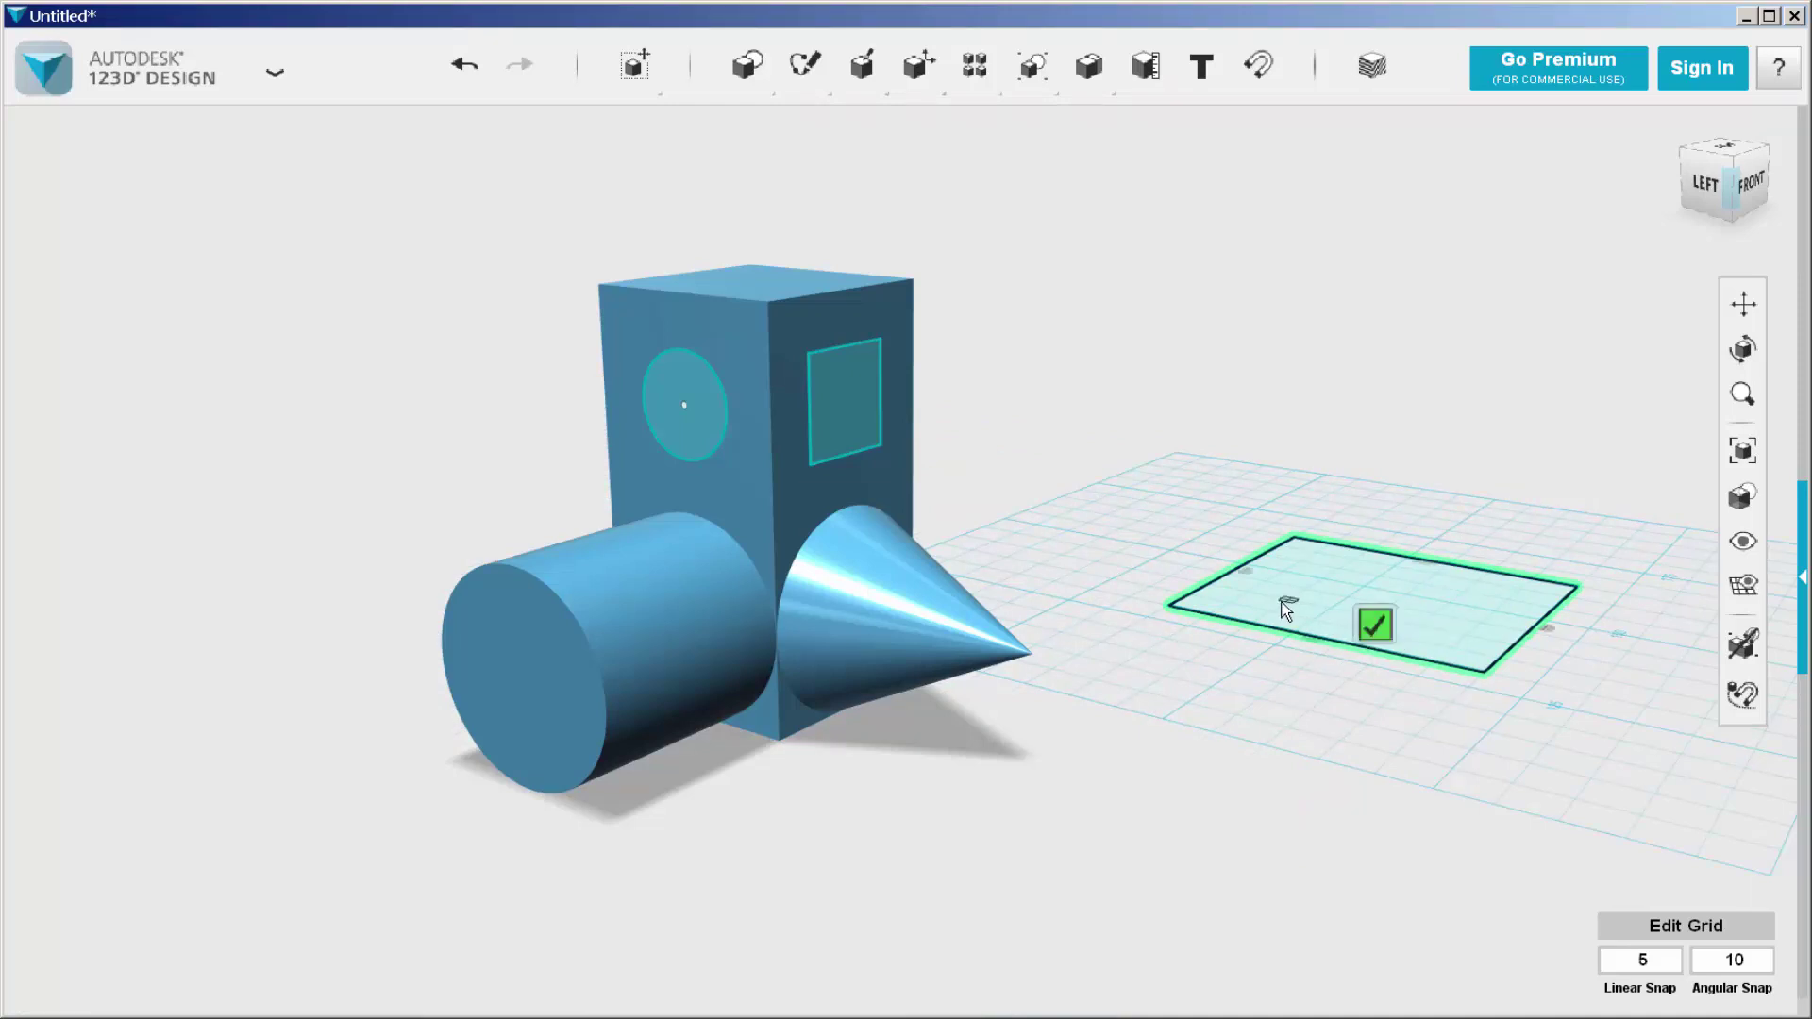
{"action": "left_click", "coordinate": [1165, 675]}
{"action": "left_click", "coordinate": [1346, 852]}
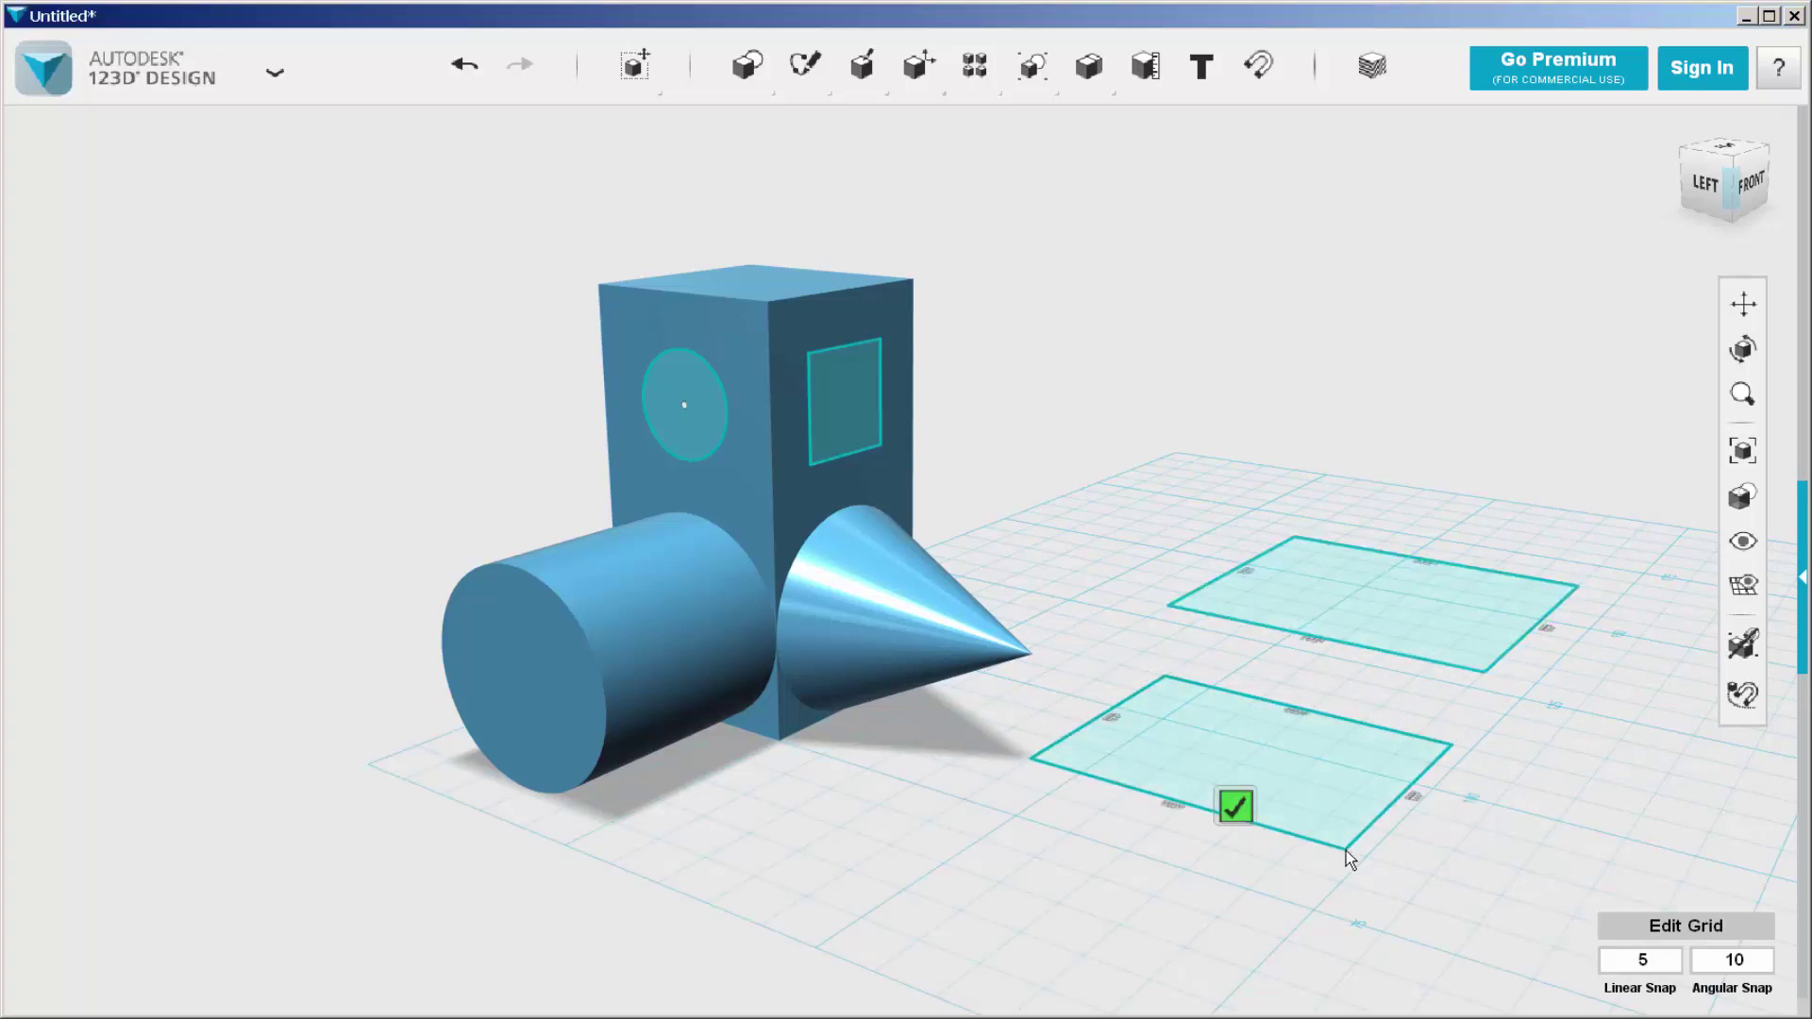
{"action": "left_click", "coordinate": [1237, 806]}
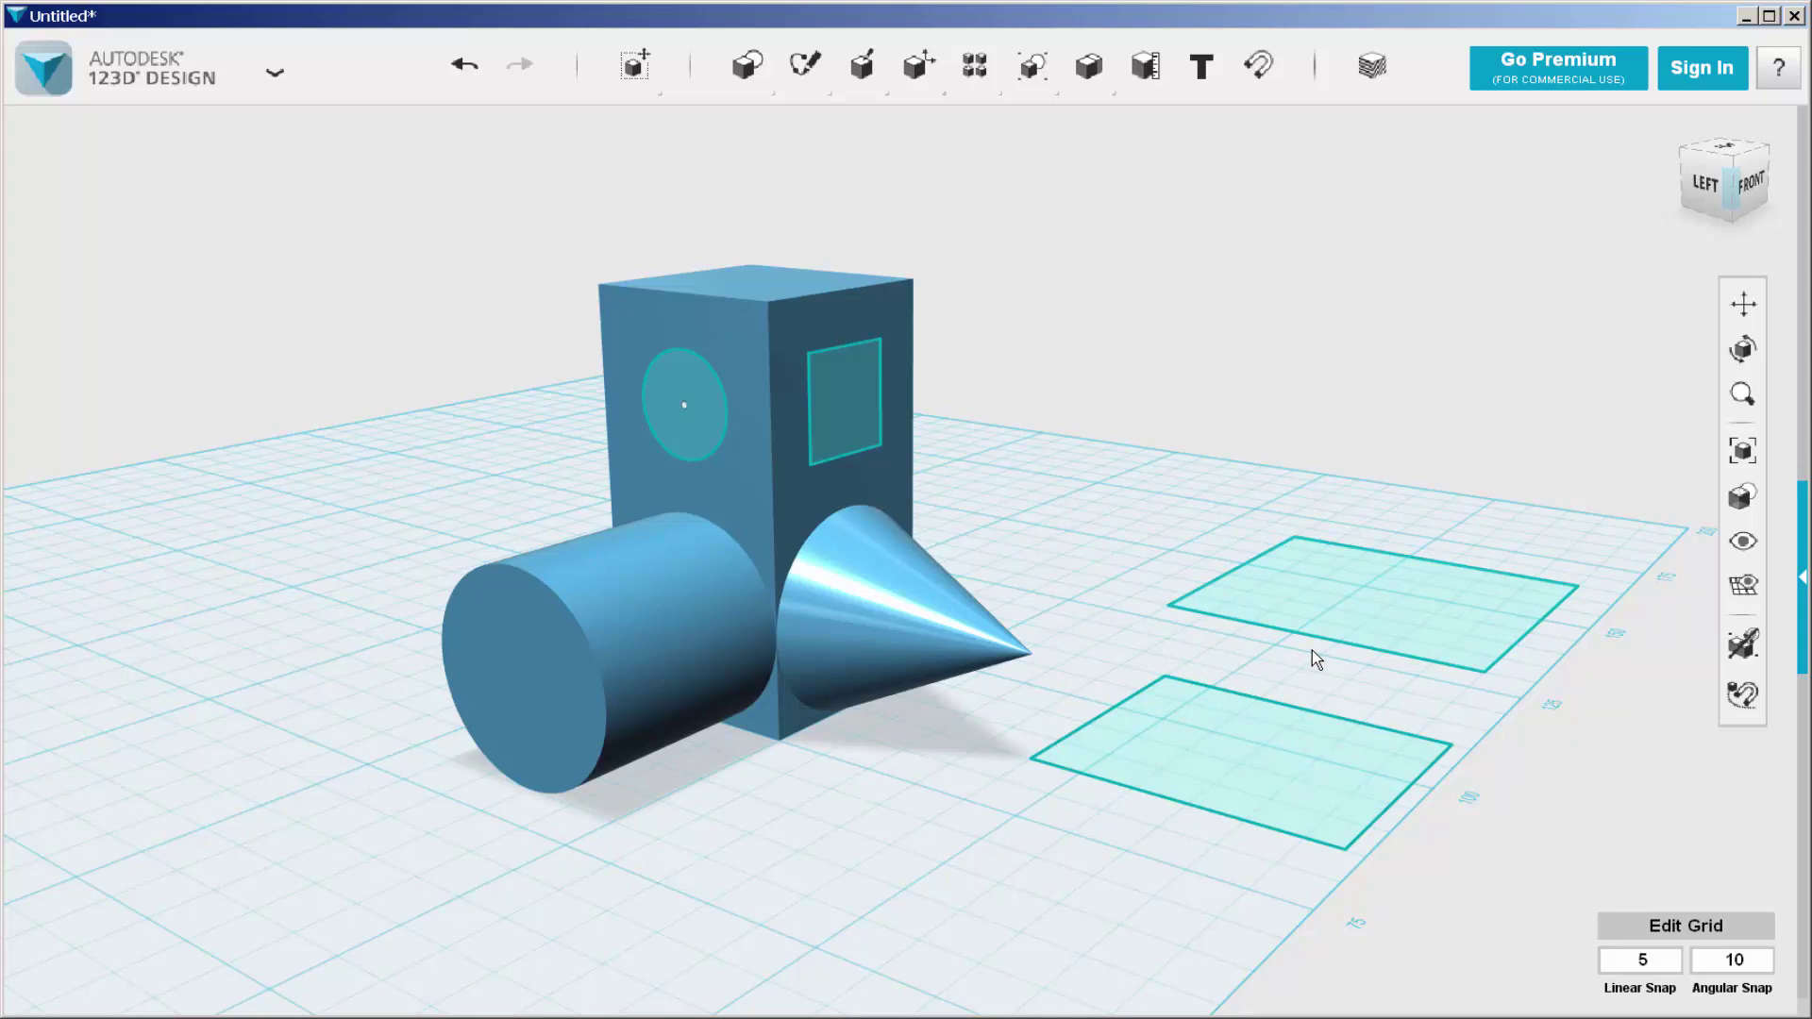
- Draw a third rectangle sketch nearer the front, below the other two, and exit sketch mode
{"action": "mouse_move", "coordinate": [805, 62]}
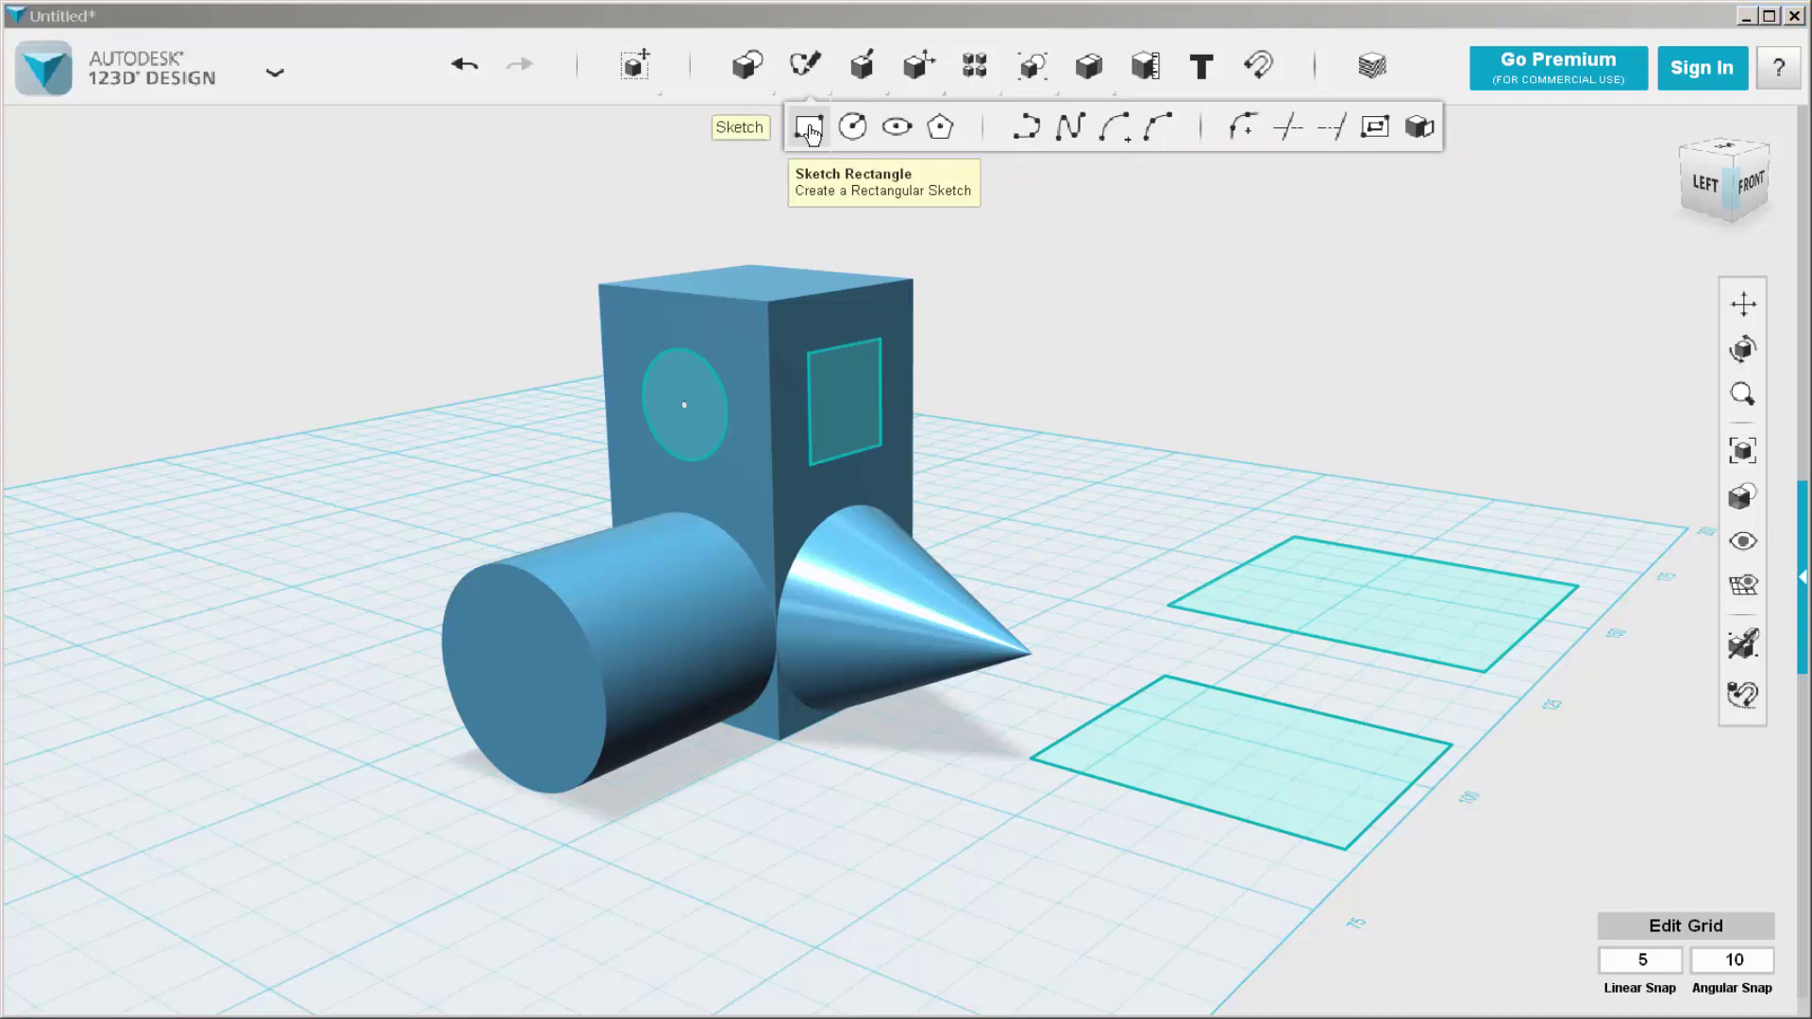
{"action": "left_click", "coordinate": [954, 858]}
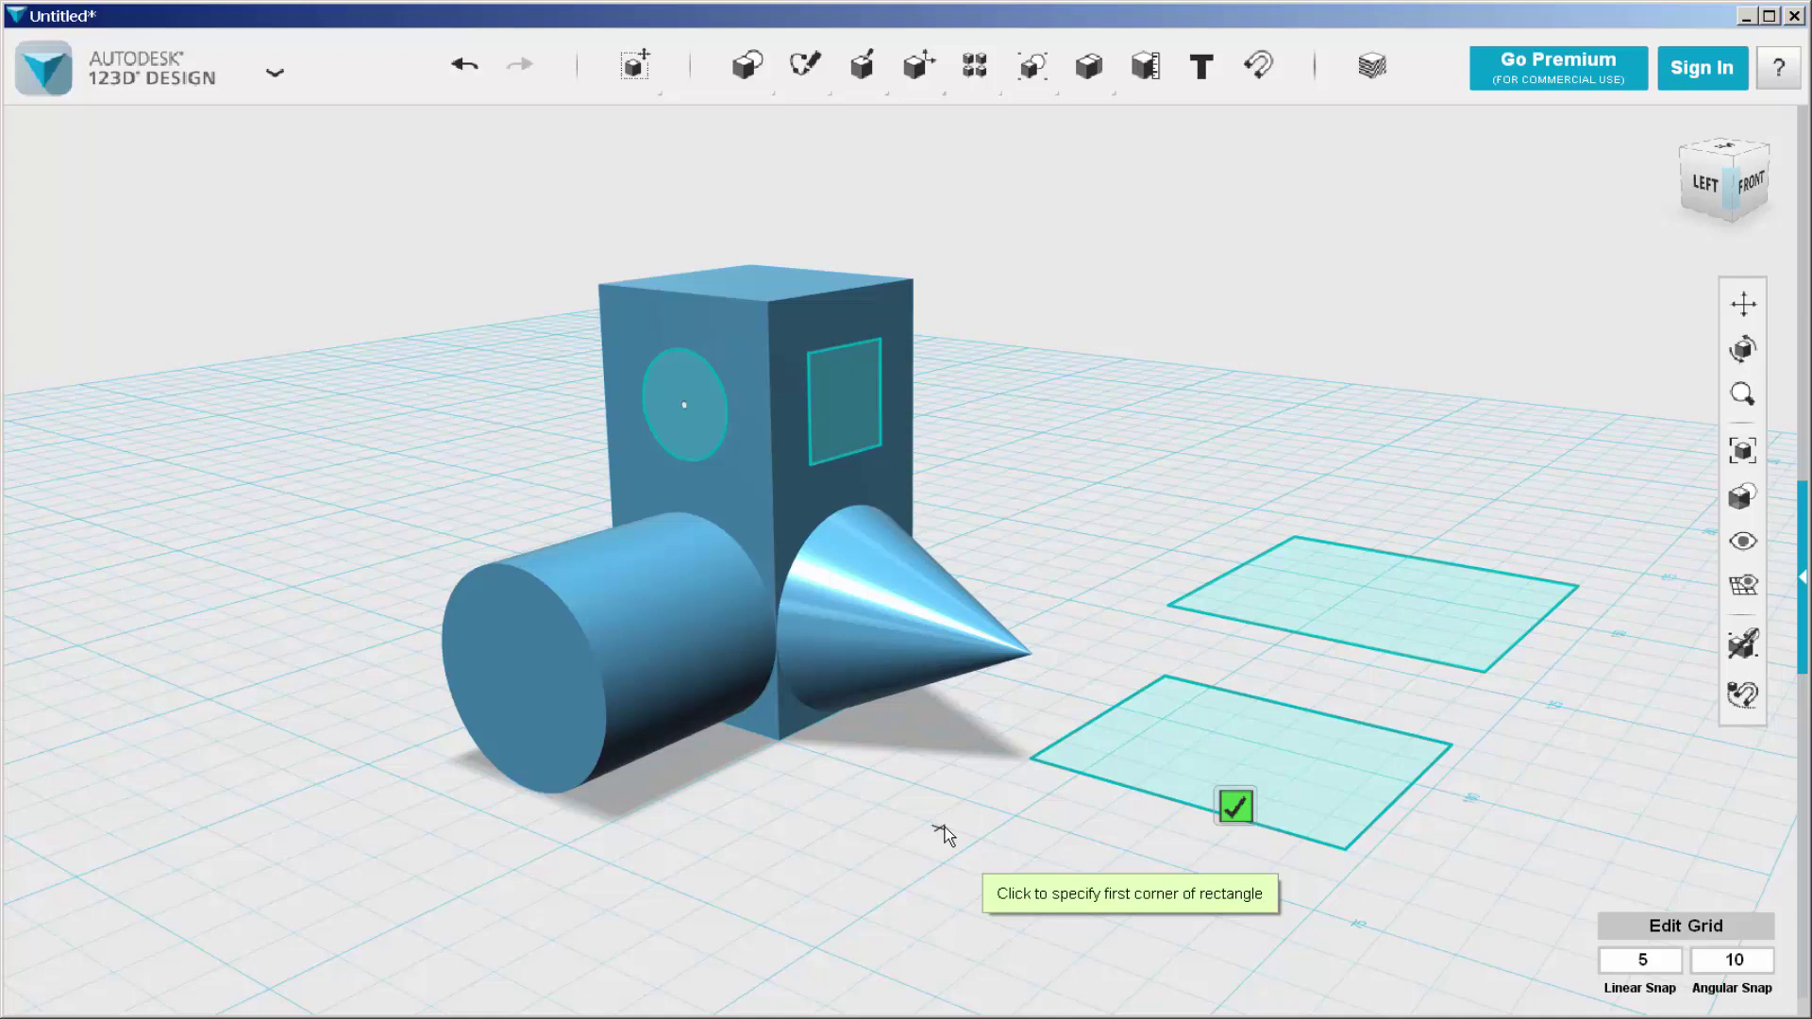
{"action": "left_click", "coordinate": [932, 825]}
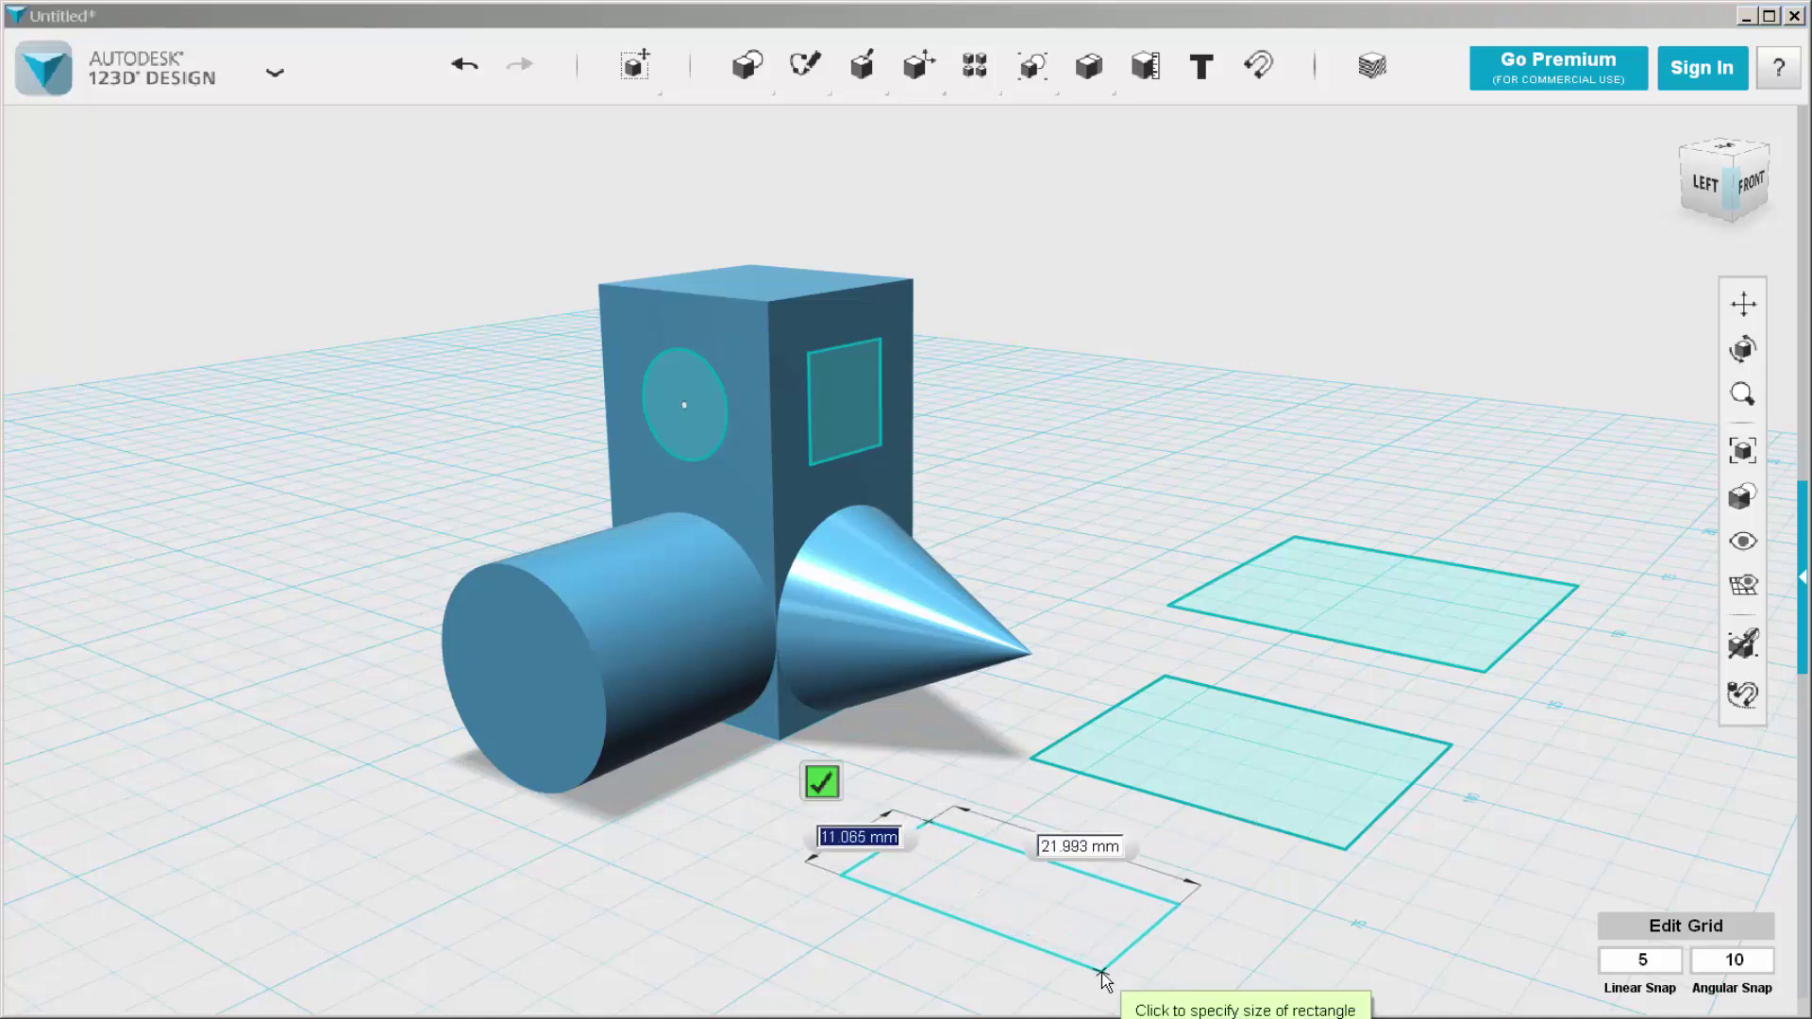
{"action": "left_click", "coordinate": [1101, 972]}
{"action": "left_click", "coordinate": [991, 929]}
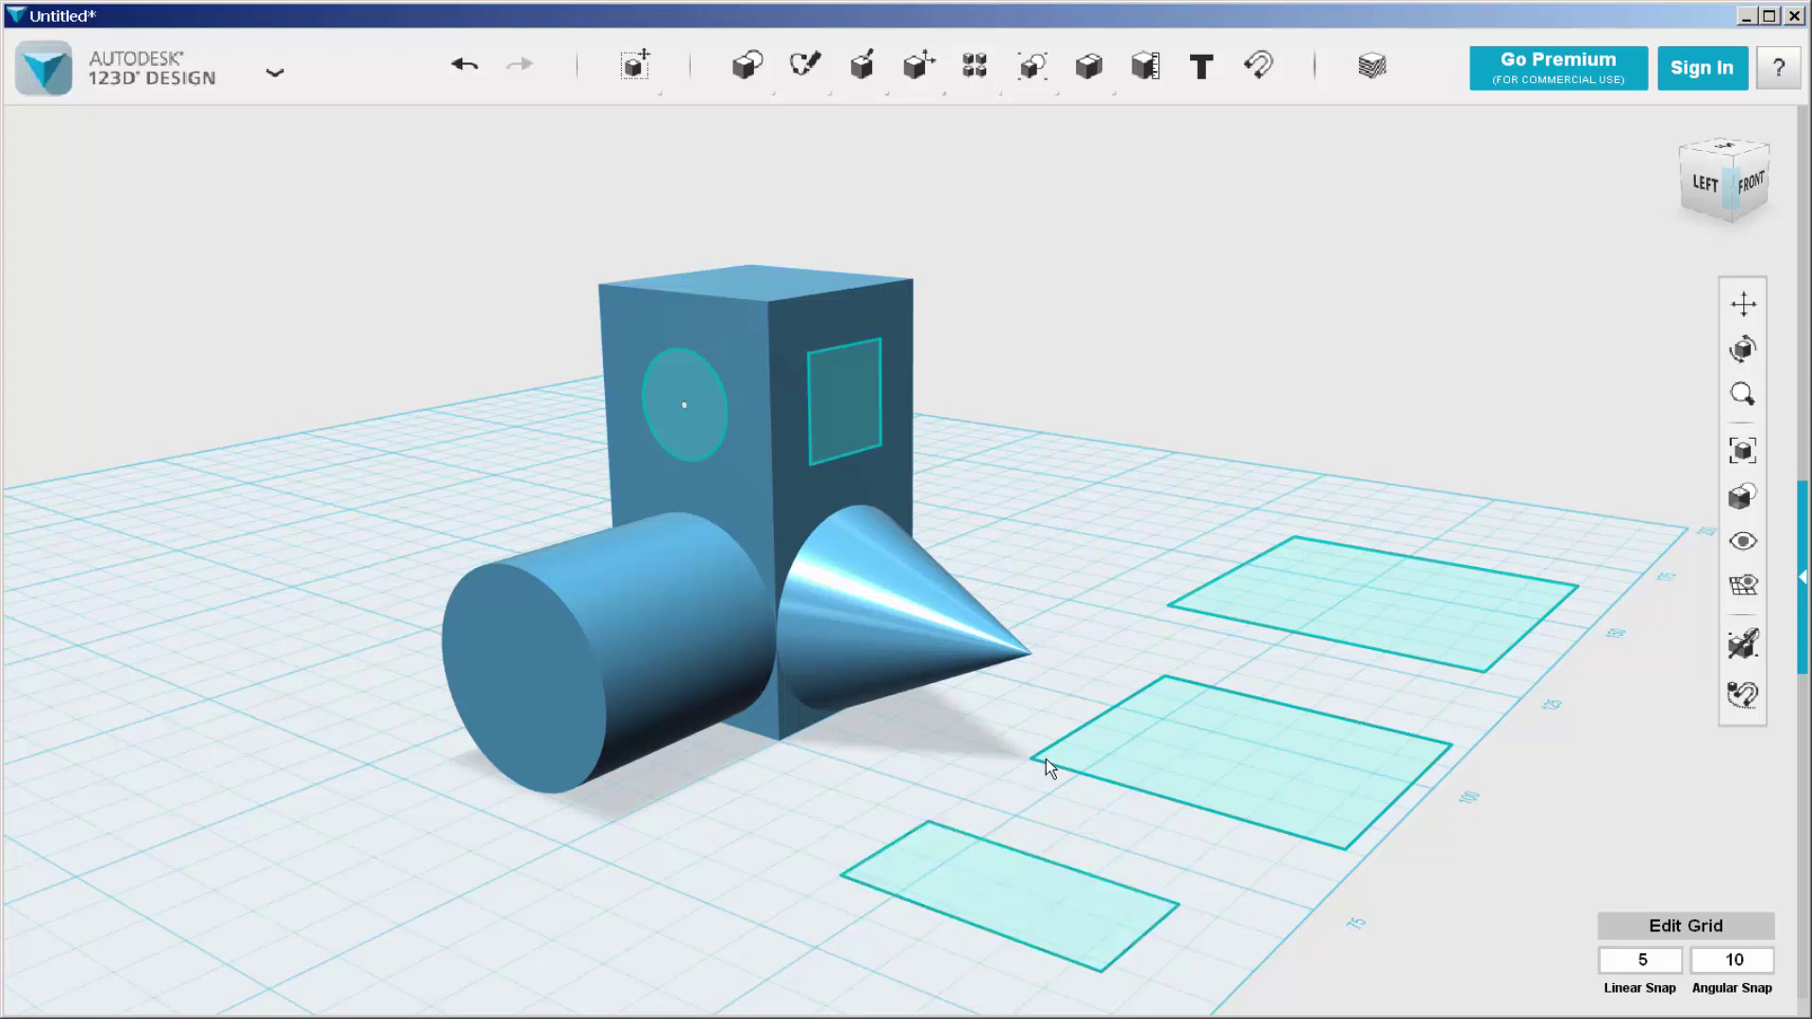
- Extrude the rearmost rectangle sketch upward into a solid block
{"action": "middle_click_drag", "start_coordinate": [1104, 526], "coordinate": [994, 453]}
{"action": "left_click", "coordinate": [1293, 560]}
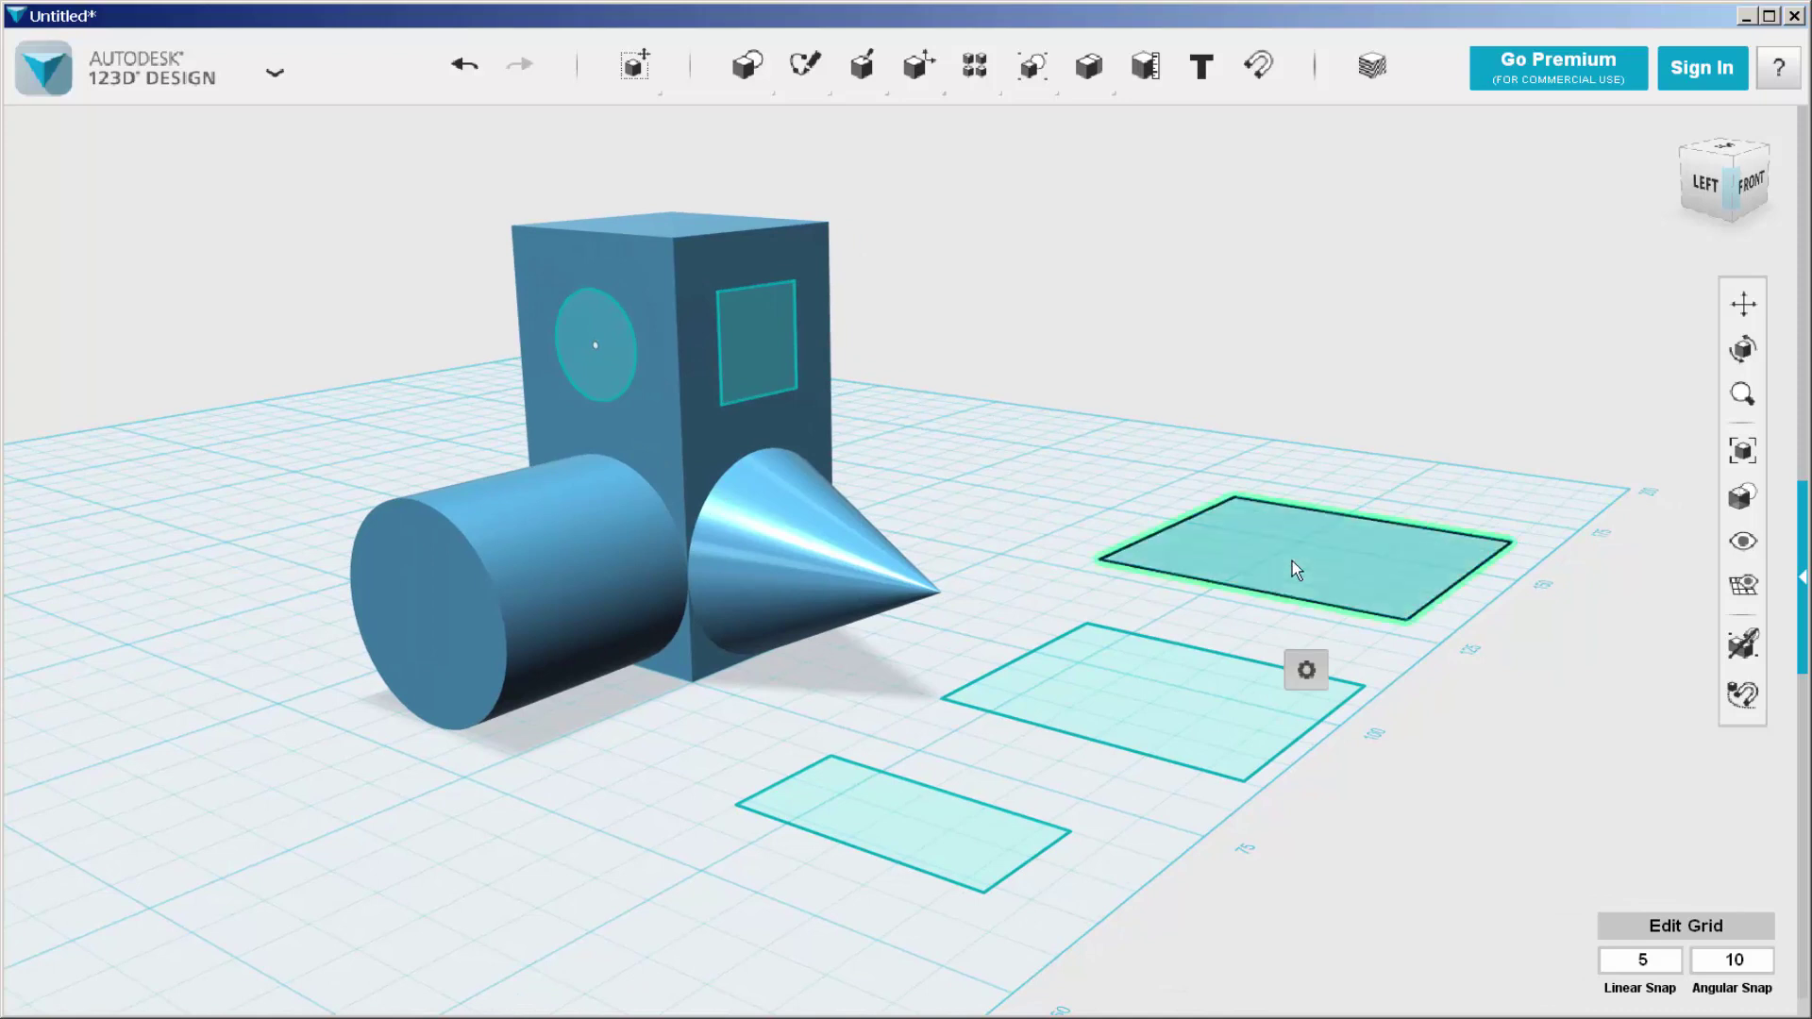
{"action": "mouse_move", "coordinate": [1307, 670]}
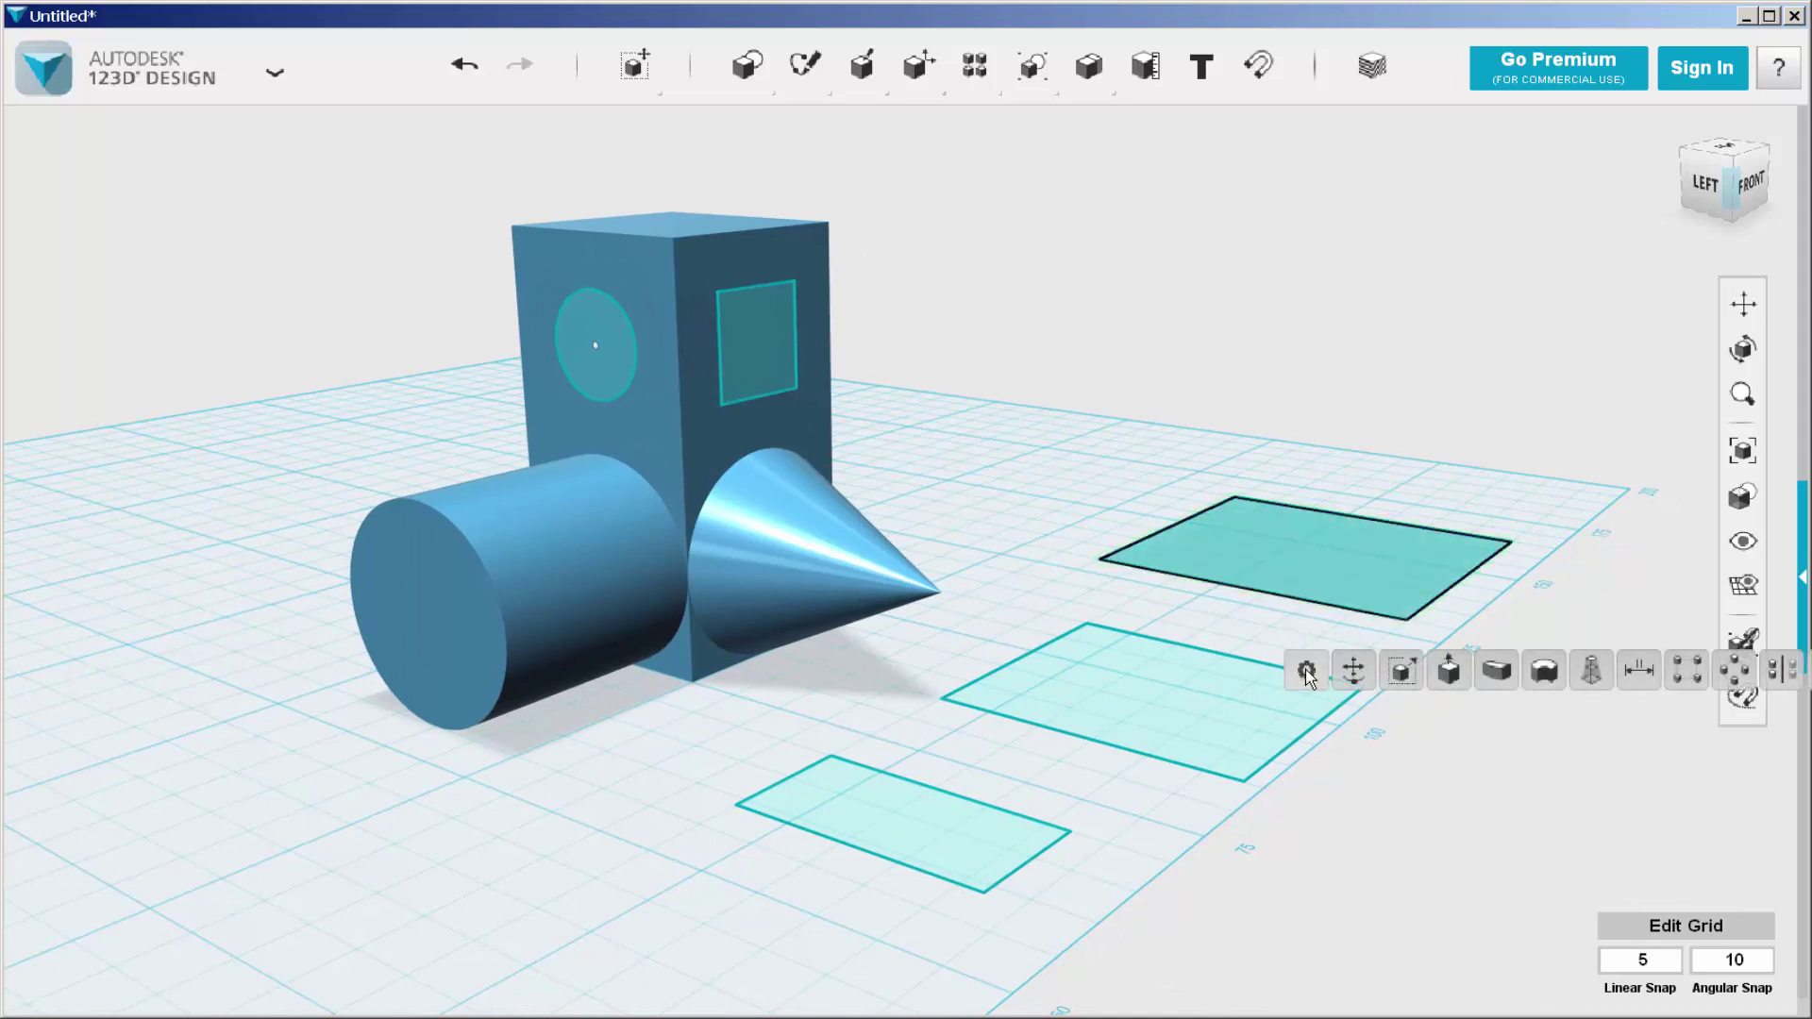
{"action": "left_click", "coordinate": [1449, 670]}
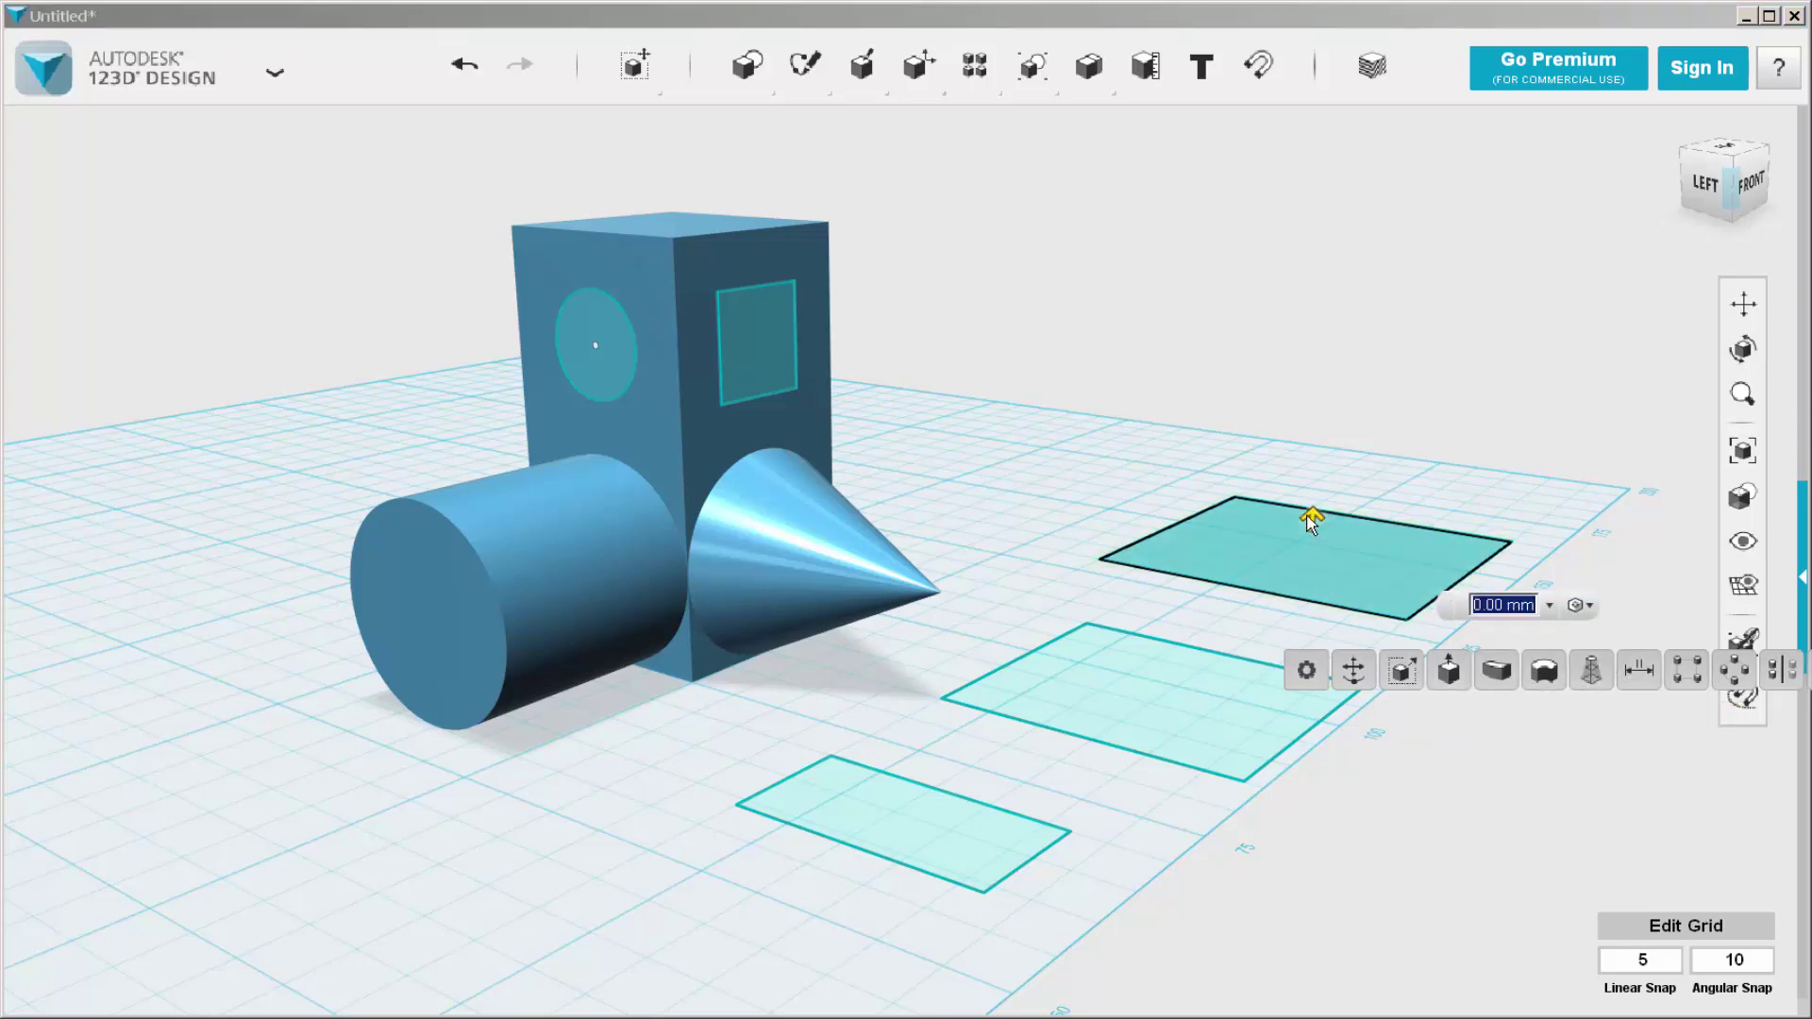
{"action": "left_click_drag", "start_coordinate": [1314, 519], "coordinate": [1304, 405]}
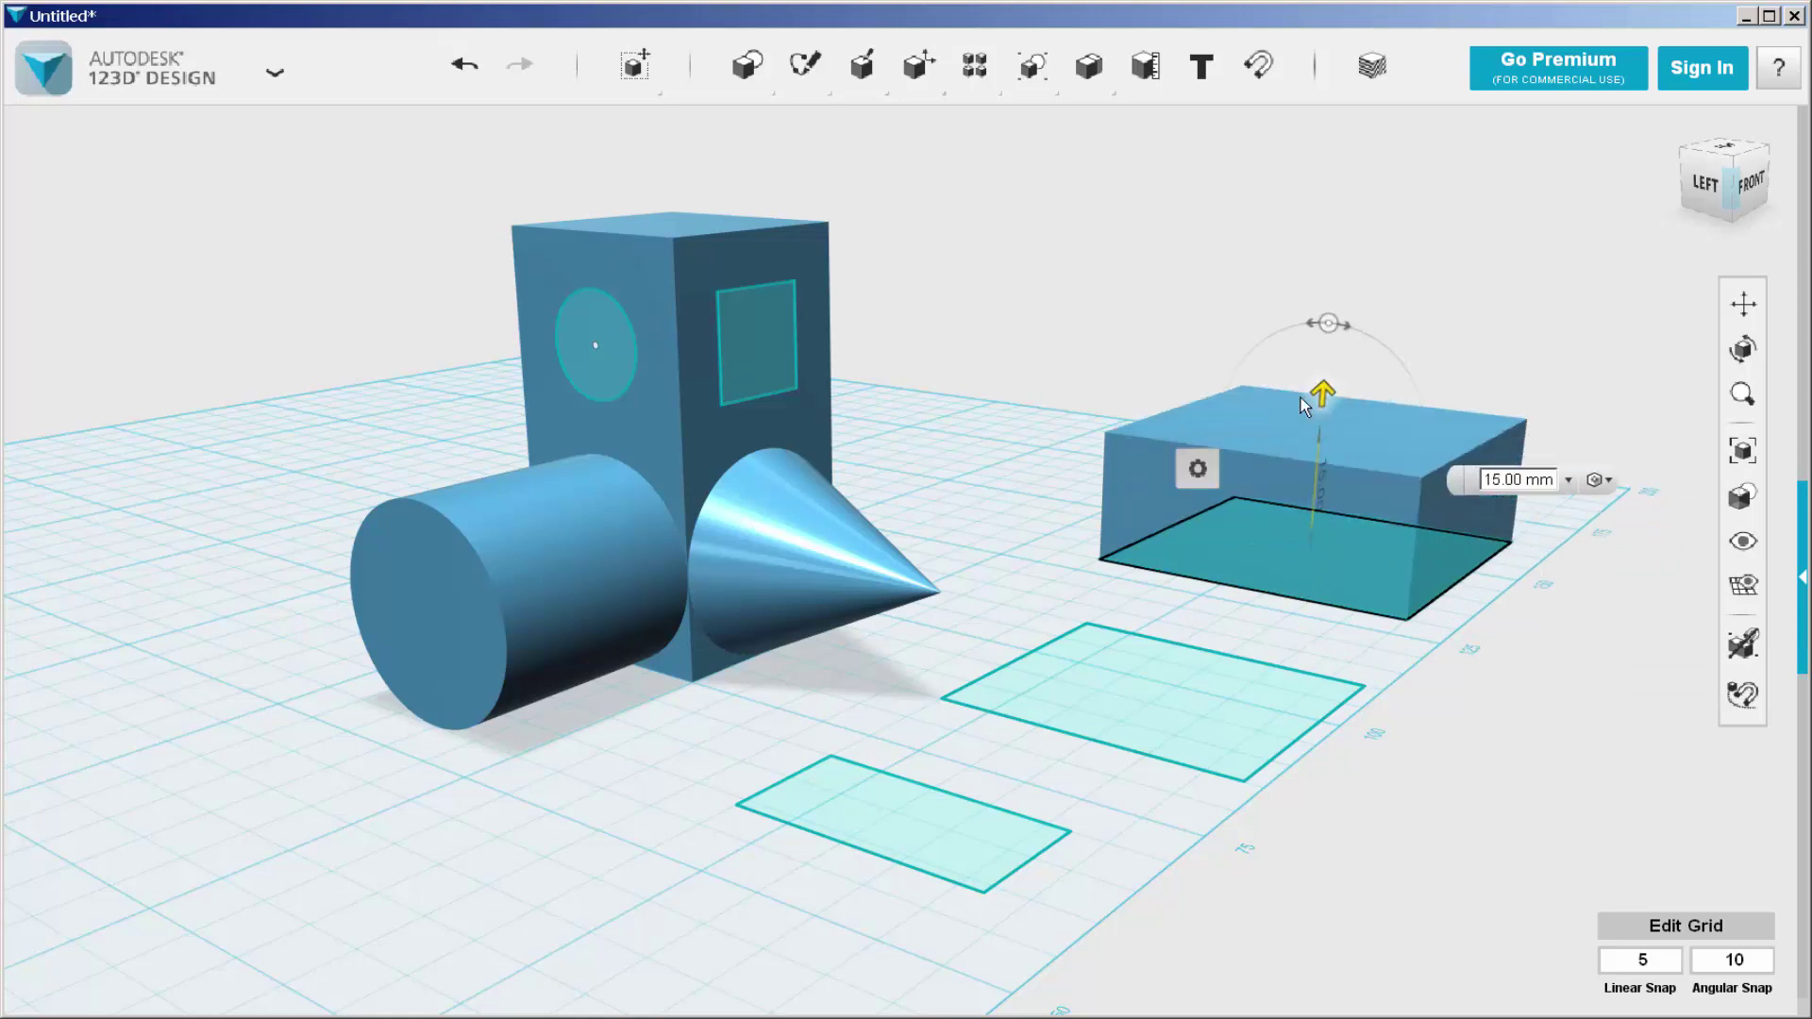
{"action": "left_click", "coordinate": [1063, 292]}
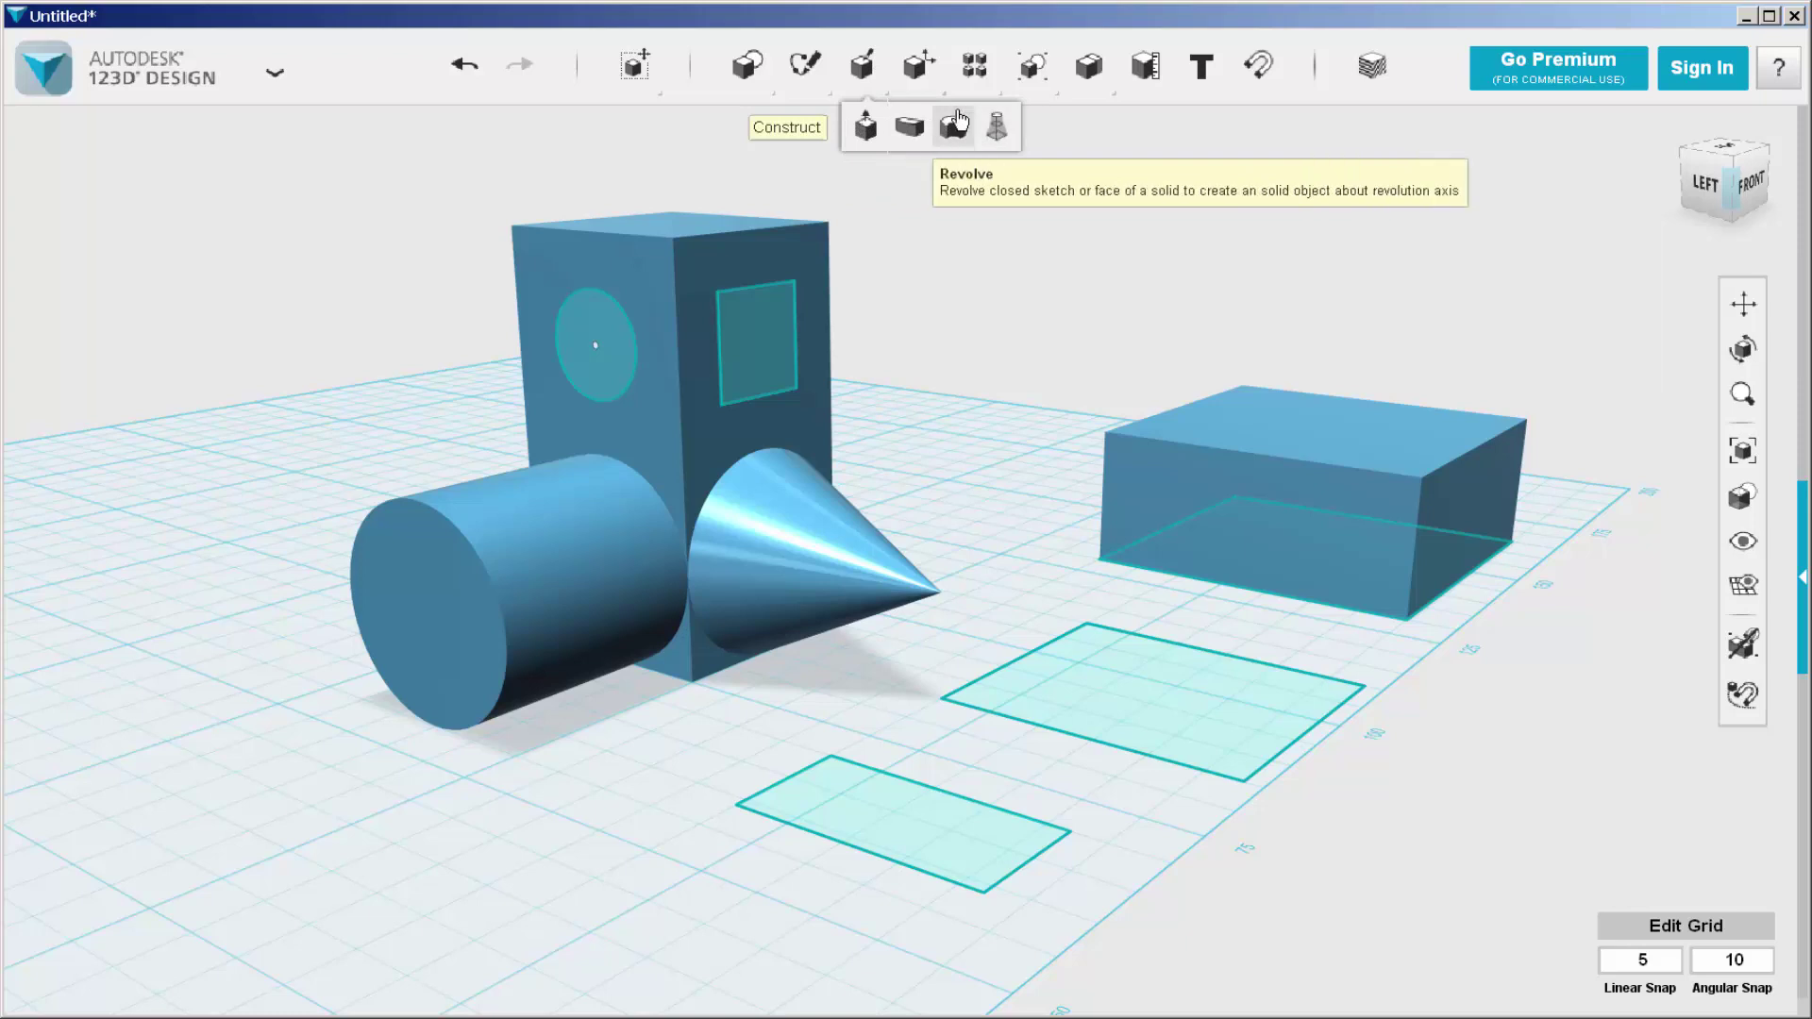
{"action": "mouse_move", "coordinate": [921, 71]}
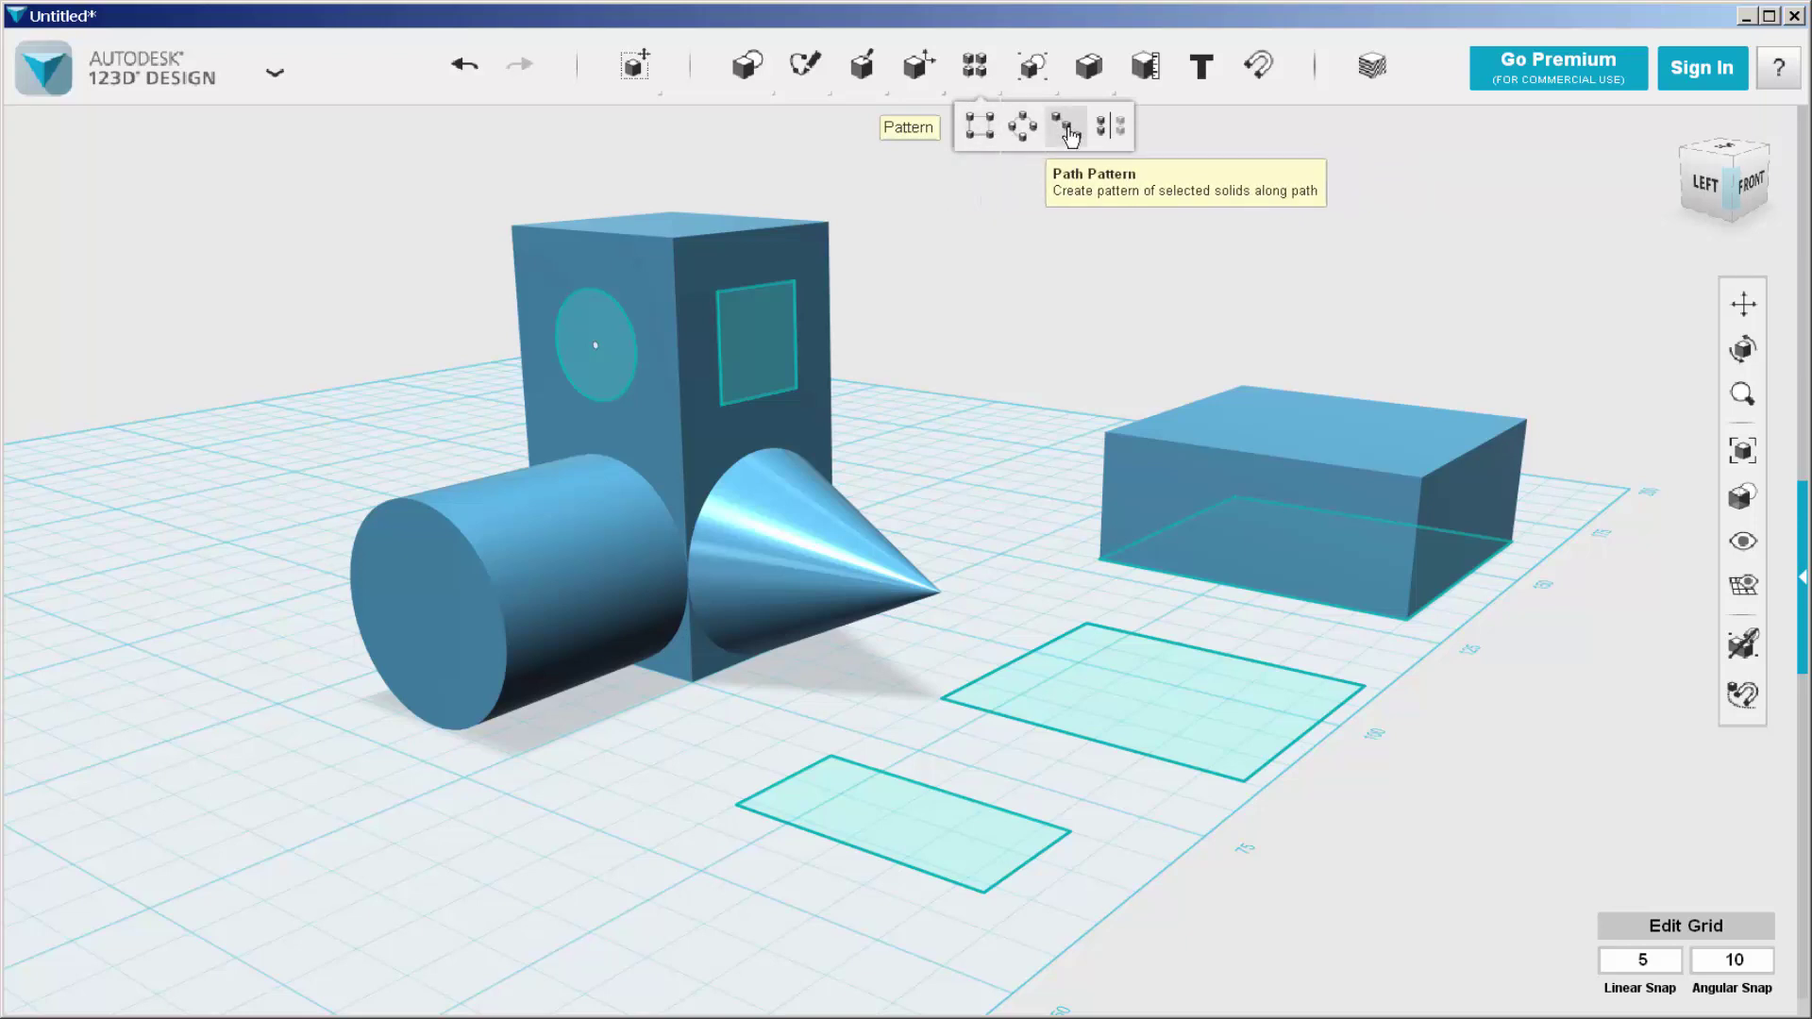
{"action": "mouse_move", "coordinate": [1029, 73]}
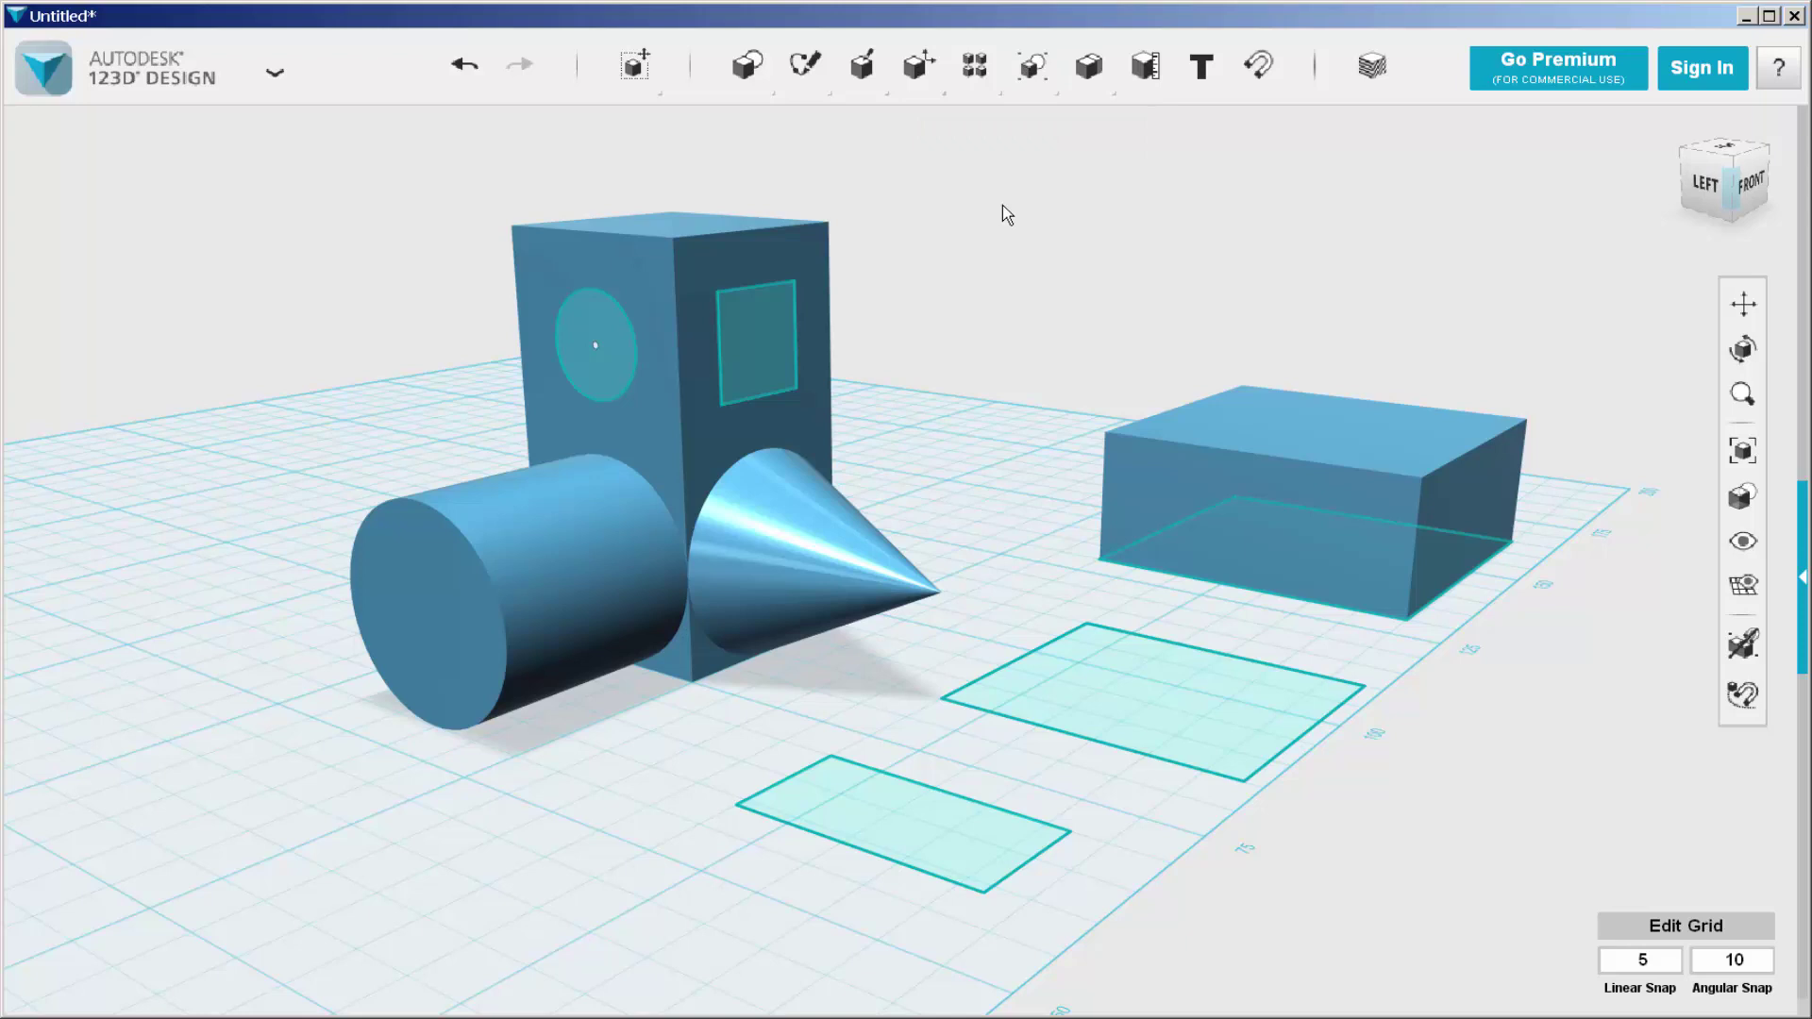
{"action": "key", "text": "ctrl+z"}
{"action": "mouse_move", "coordinate": [1087, 73]}
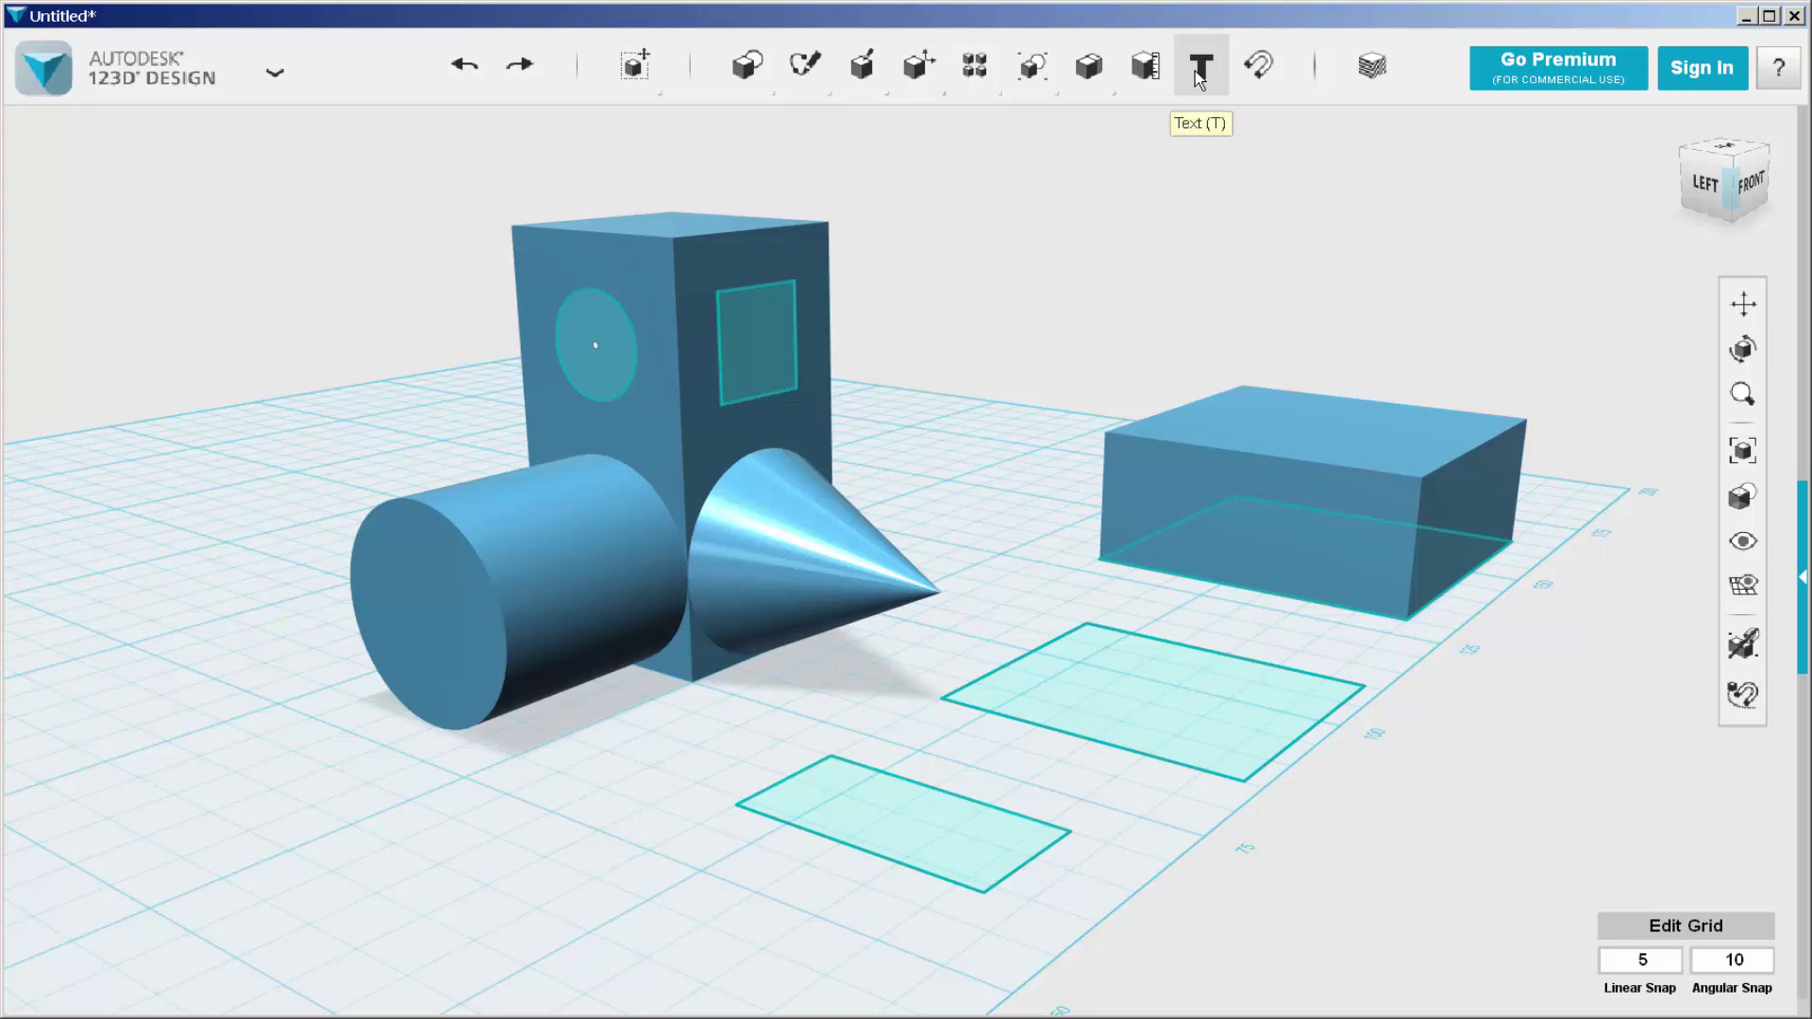
- Snap the extruded block's top face onto the cylinder's front end face
{"action": "left_click", "coordinate": [1257, 71]}
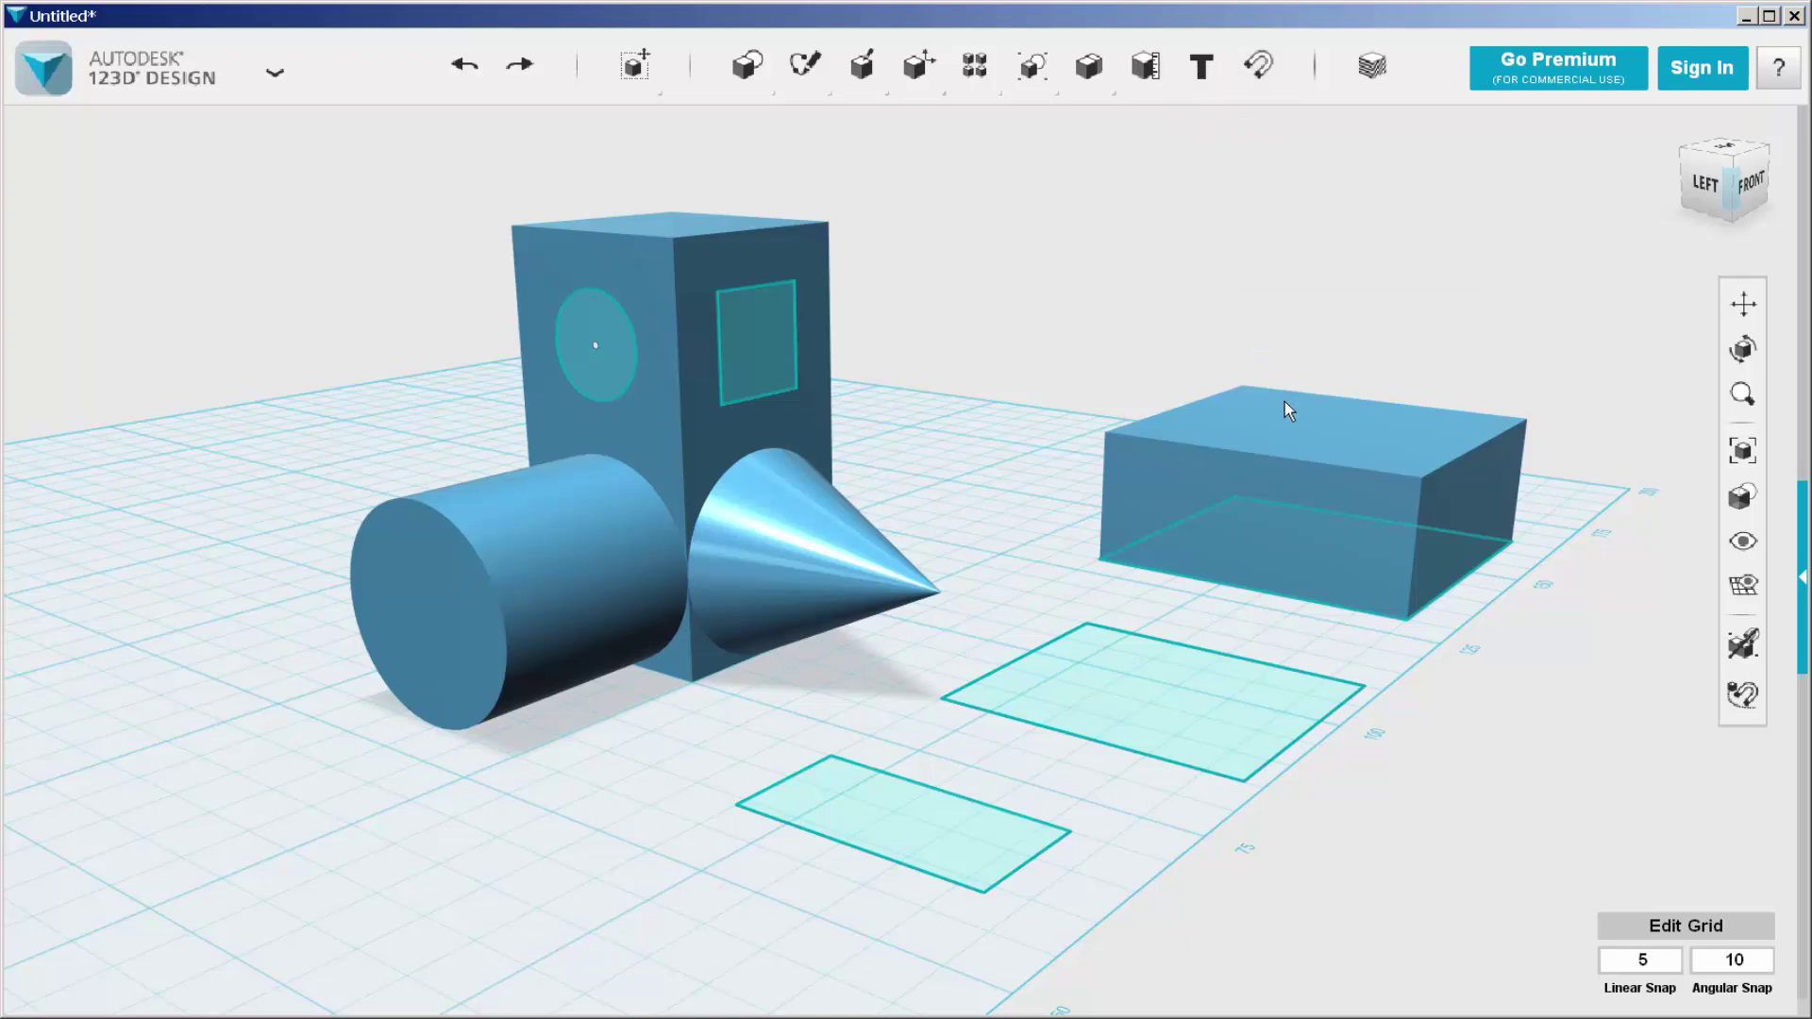
{"action": "left_click", "coordinate": [1294, 432]}
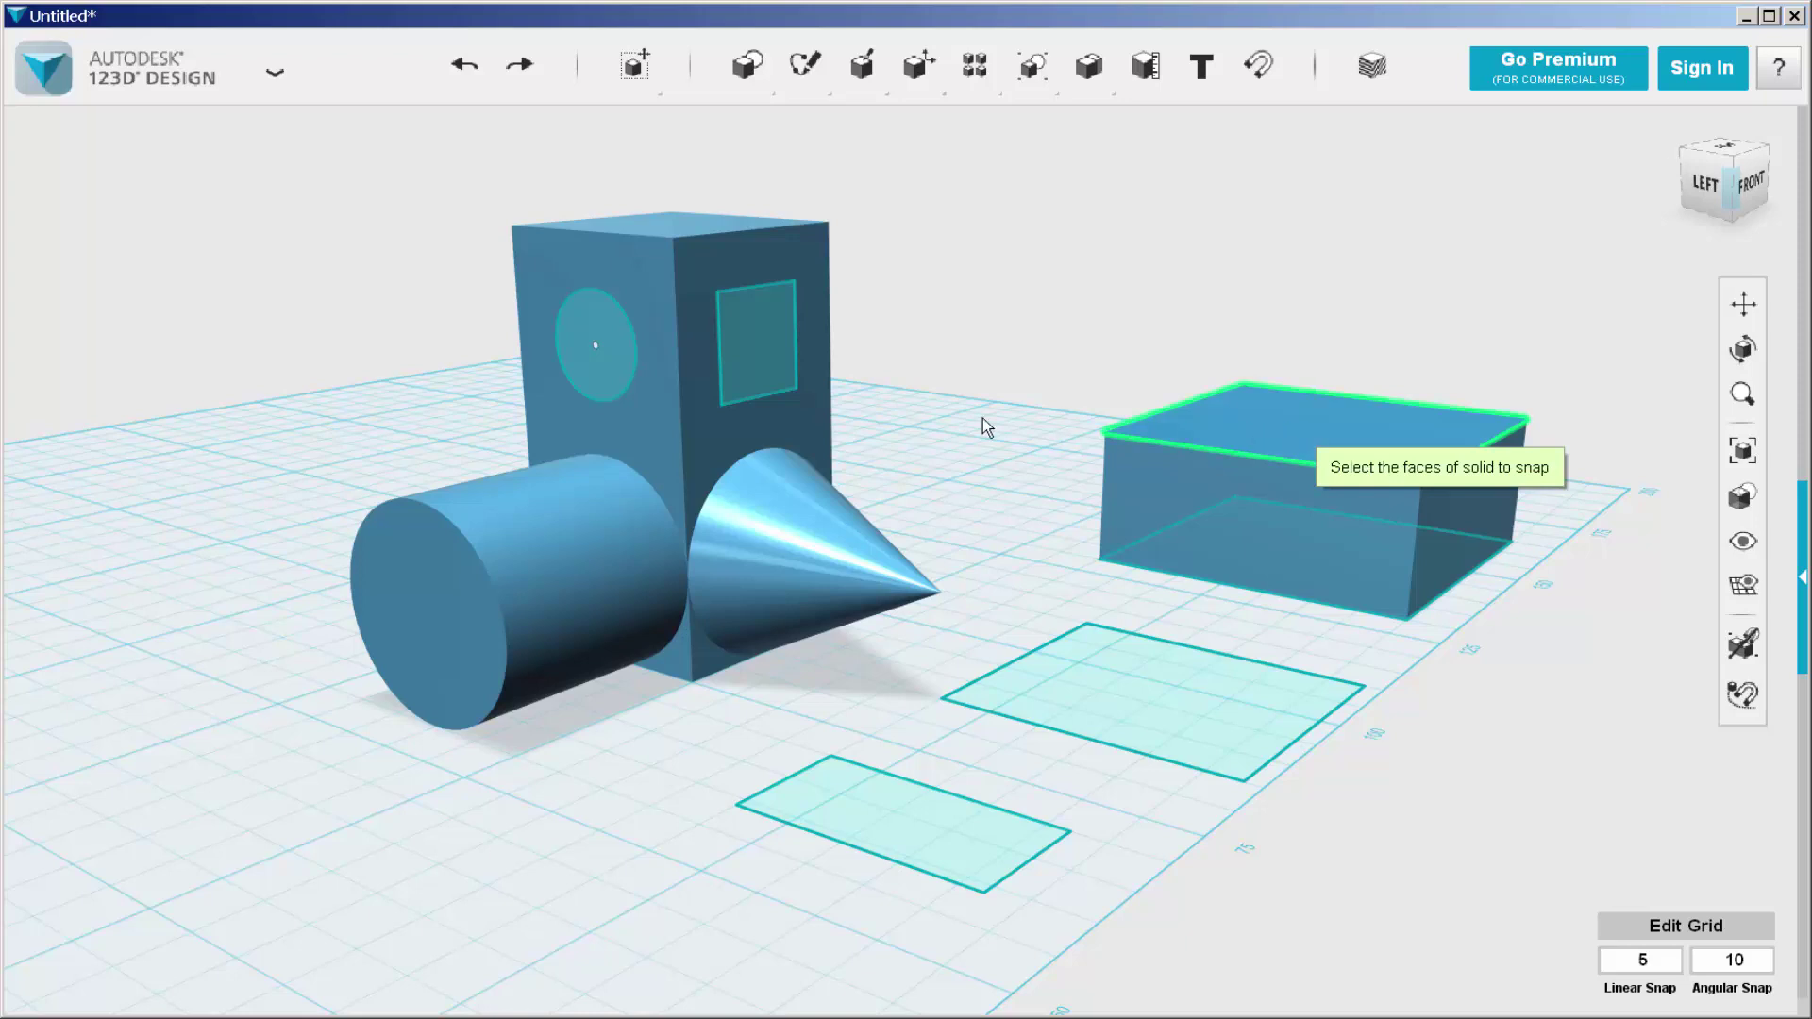
{"action": "left_click", "coordinate": [442, 634]}
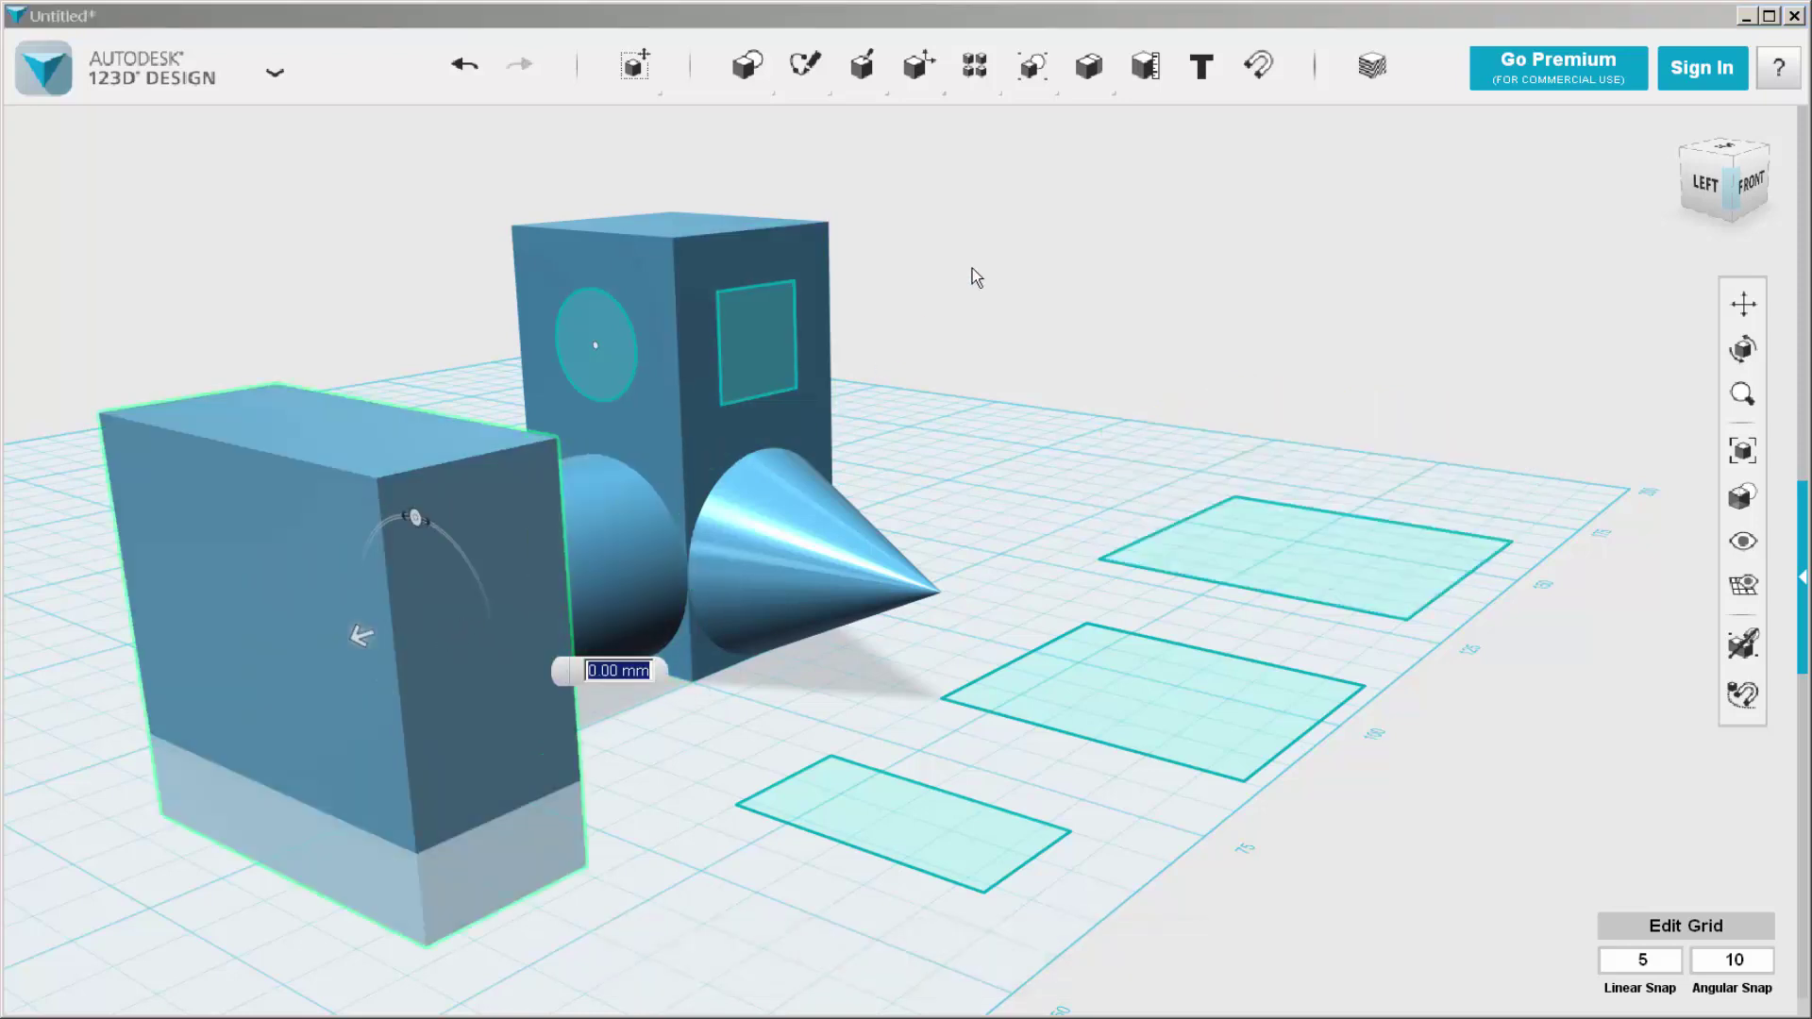
- Try Natural Wood on the block, then apply Clear Glass and close the Materials window
{"action": "left_click", "coordinate": [1372, 75]}
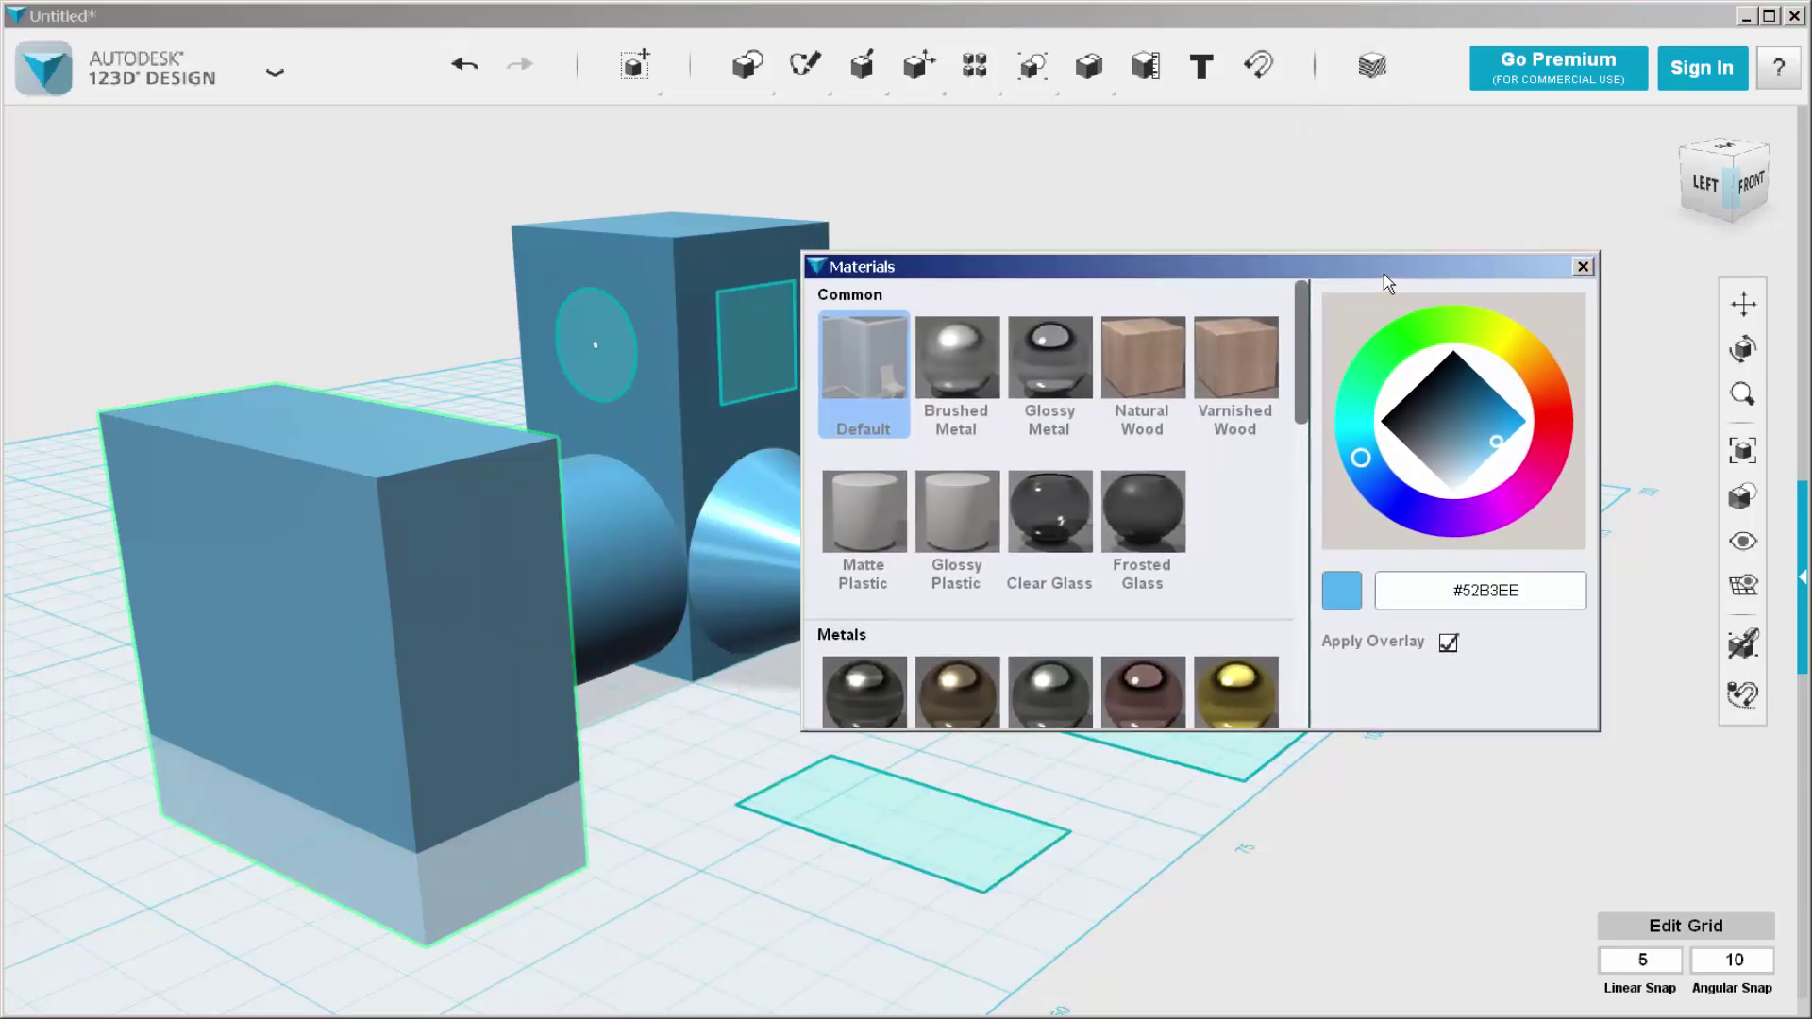
{"action": "left_click", "coordinate": [1159, 355]}
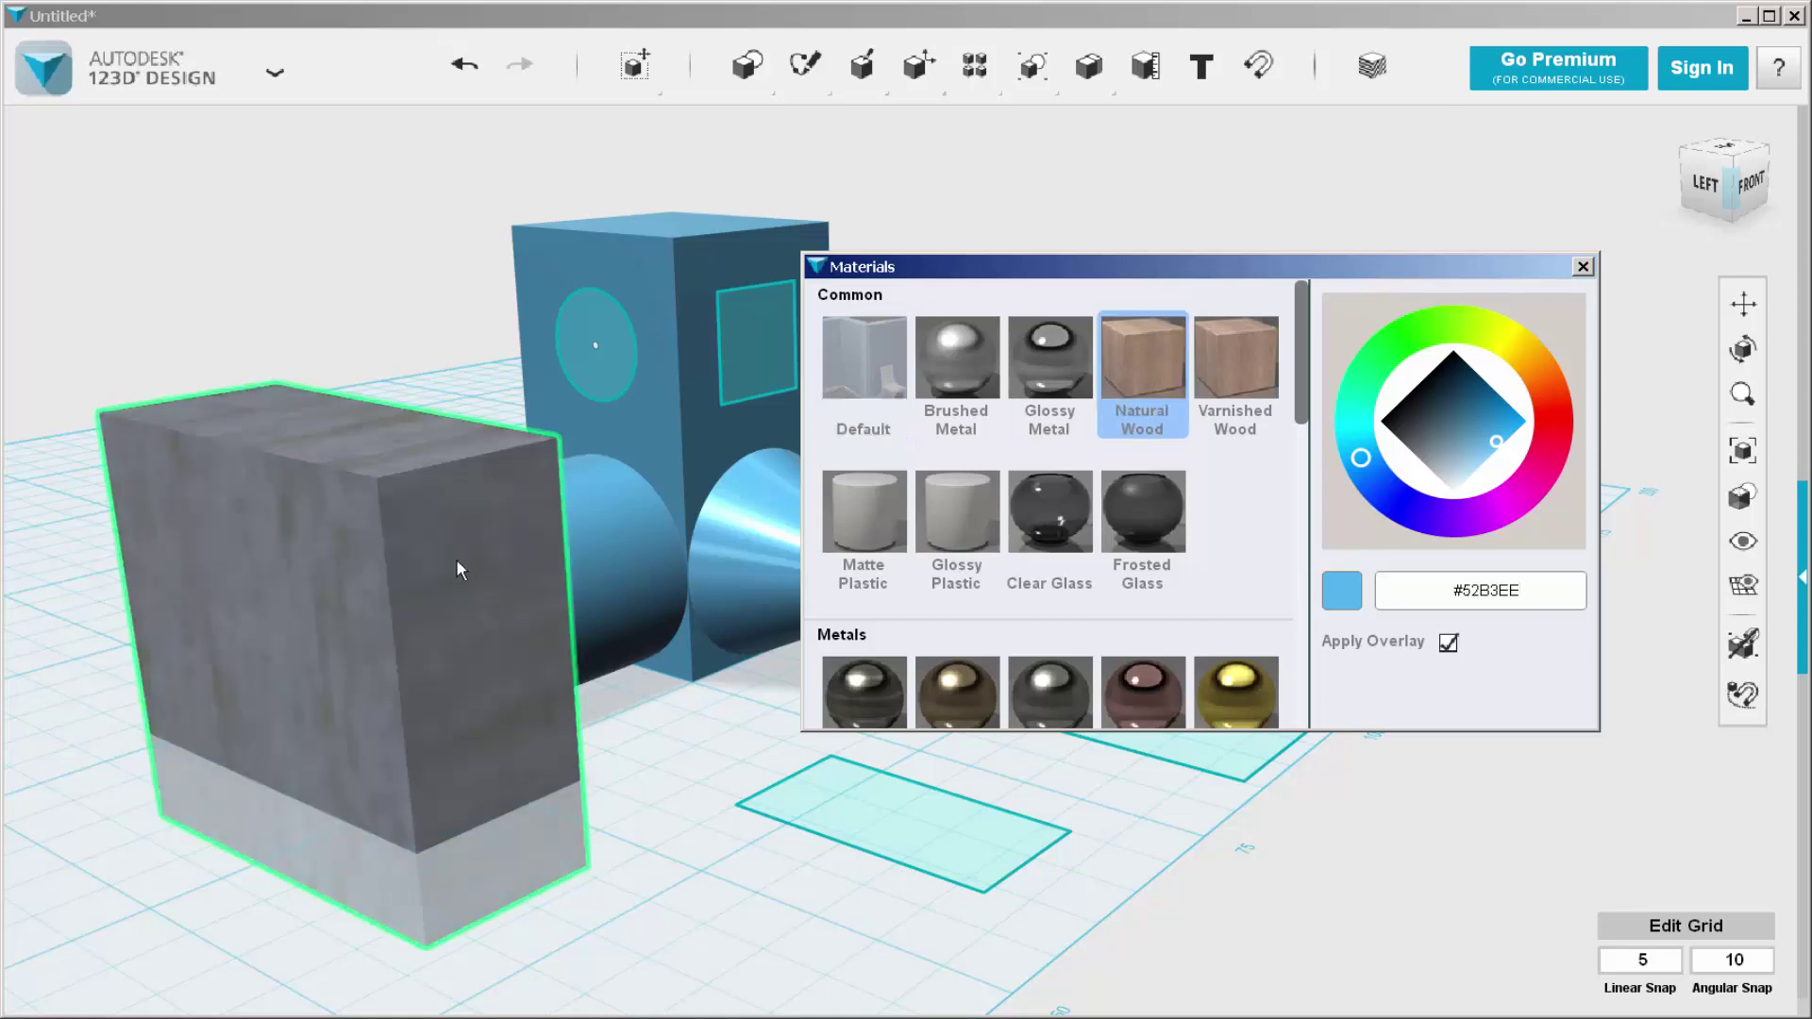
{"action": "left_click", "coordinate": [456, 559]}
{"action": "left_click", "coordinate": [1040, 496]}
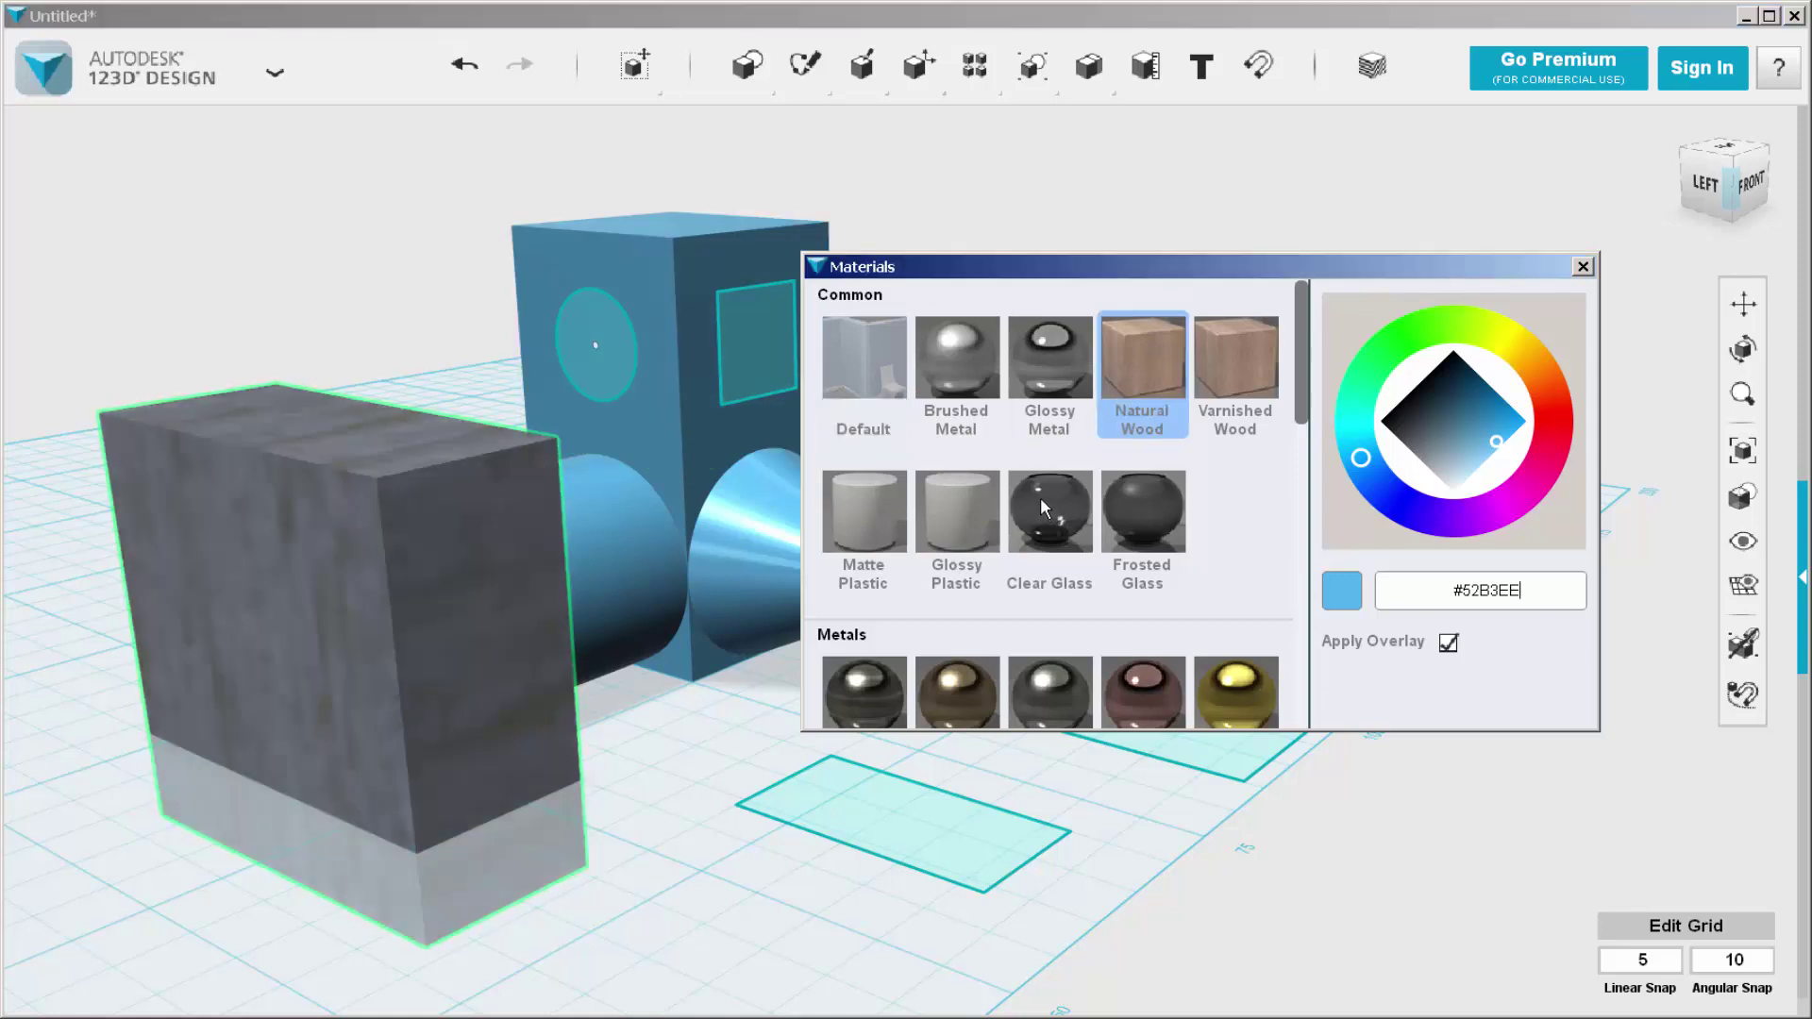
{"action": "left_click", "coordinate": [315, 600]}
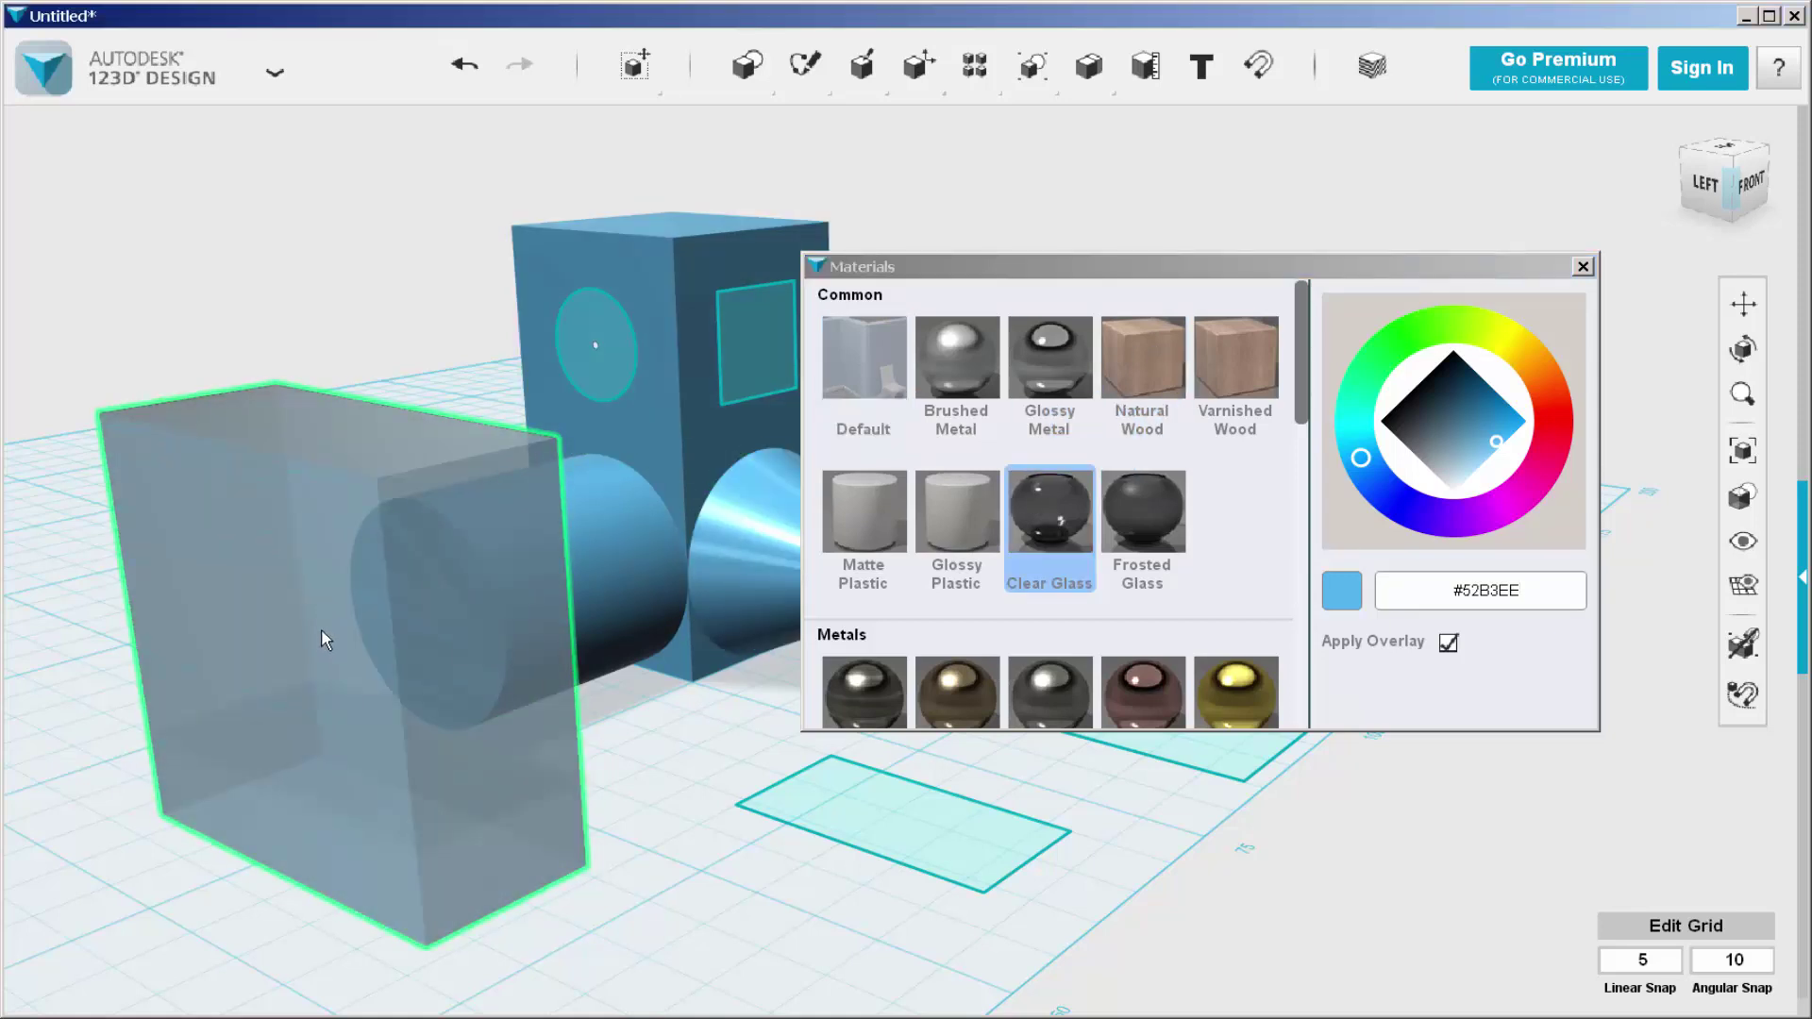
{"action": "mouse_move", "coordinate": [229, 661]}
{"action": "right_mouse_down"}
{"action": "mouse_move", "coordinate": [243, 639]}
{"action": "mouse_move", "coordinate": [230, 648]}
{"action": "right_mouse_up"}
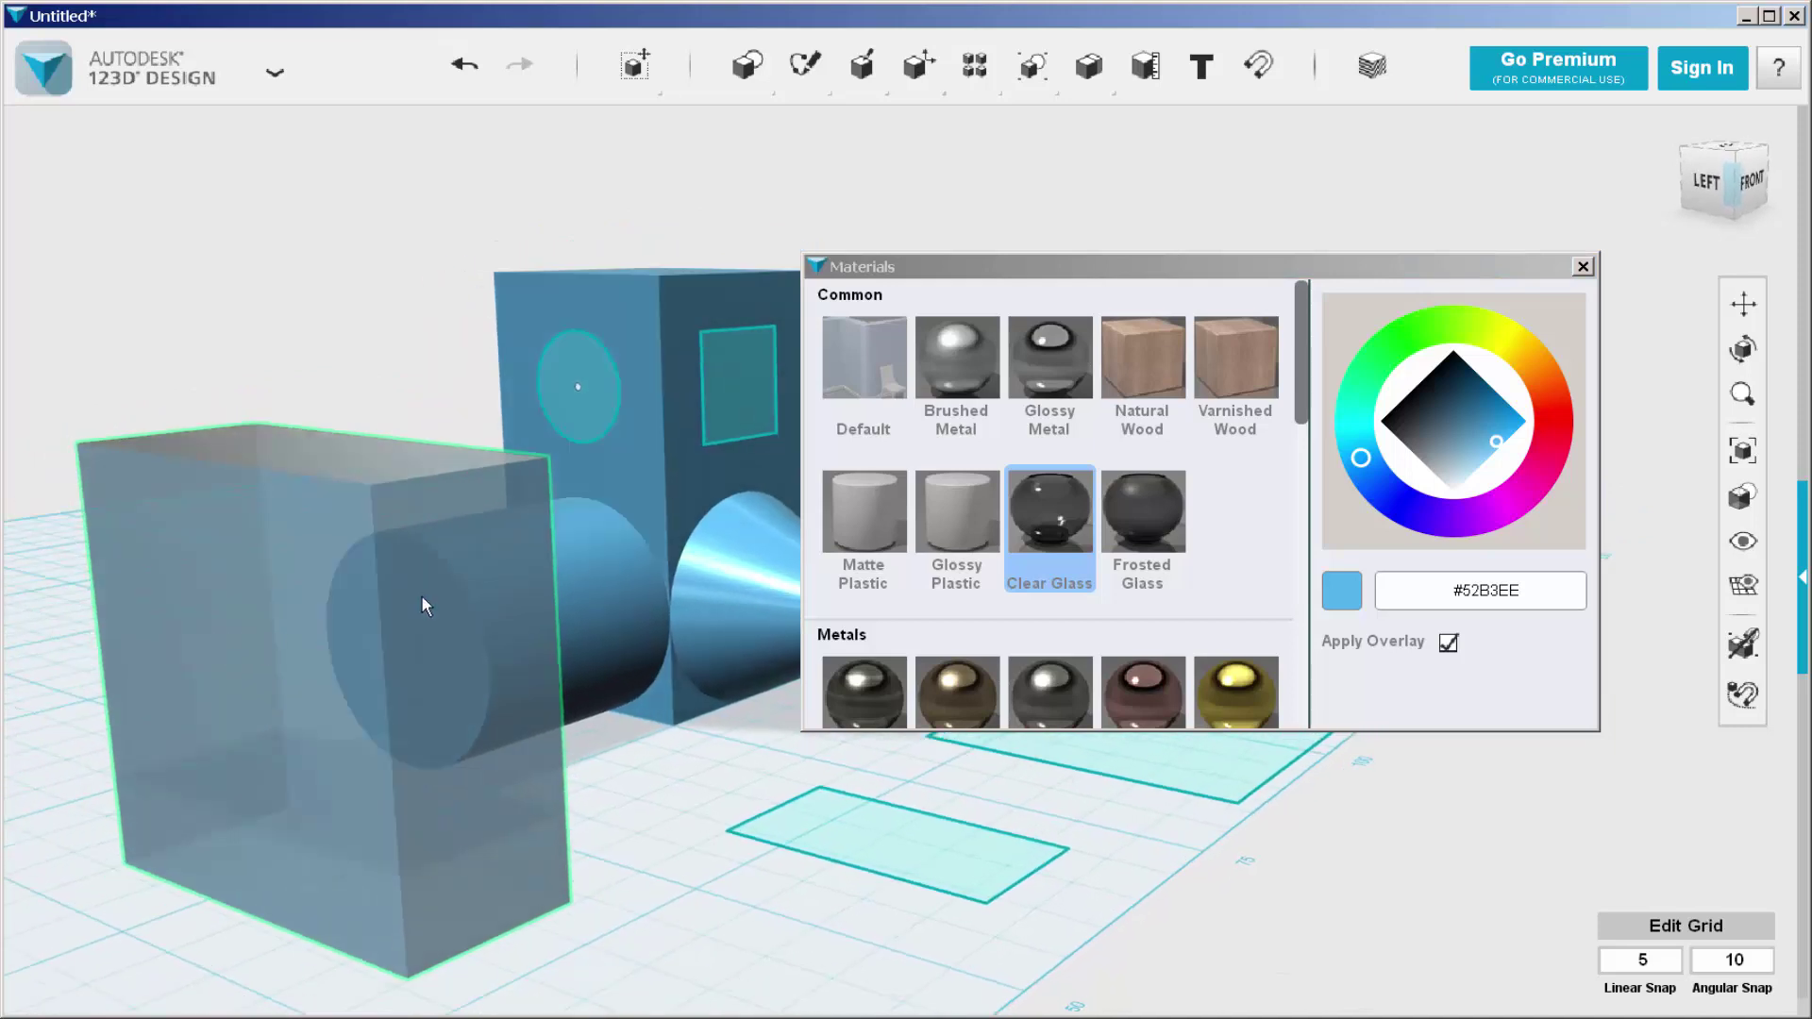
{"action": "left_click", "coordinate": [1580, 269]}
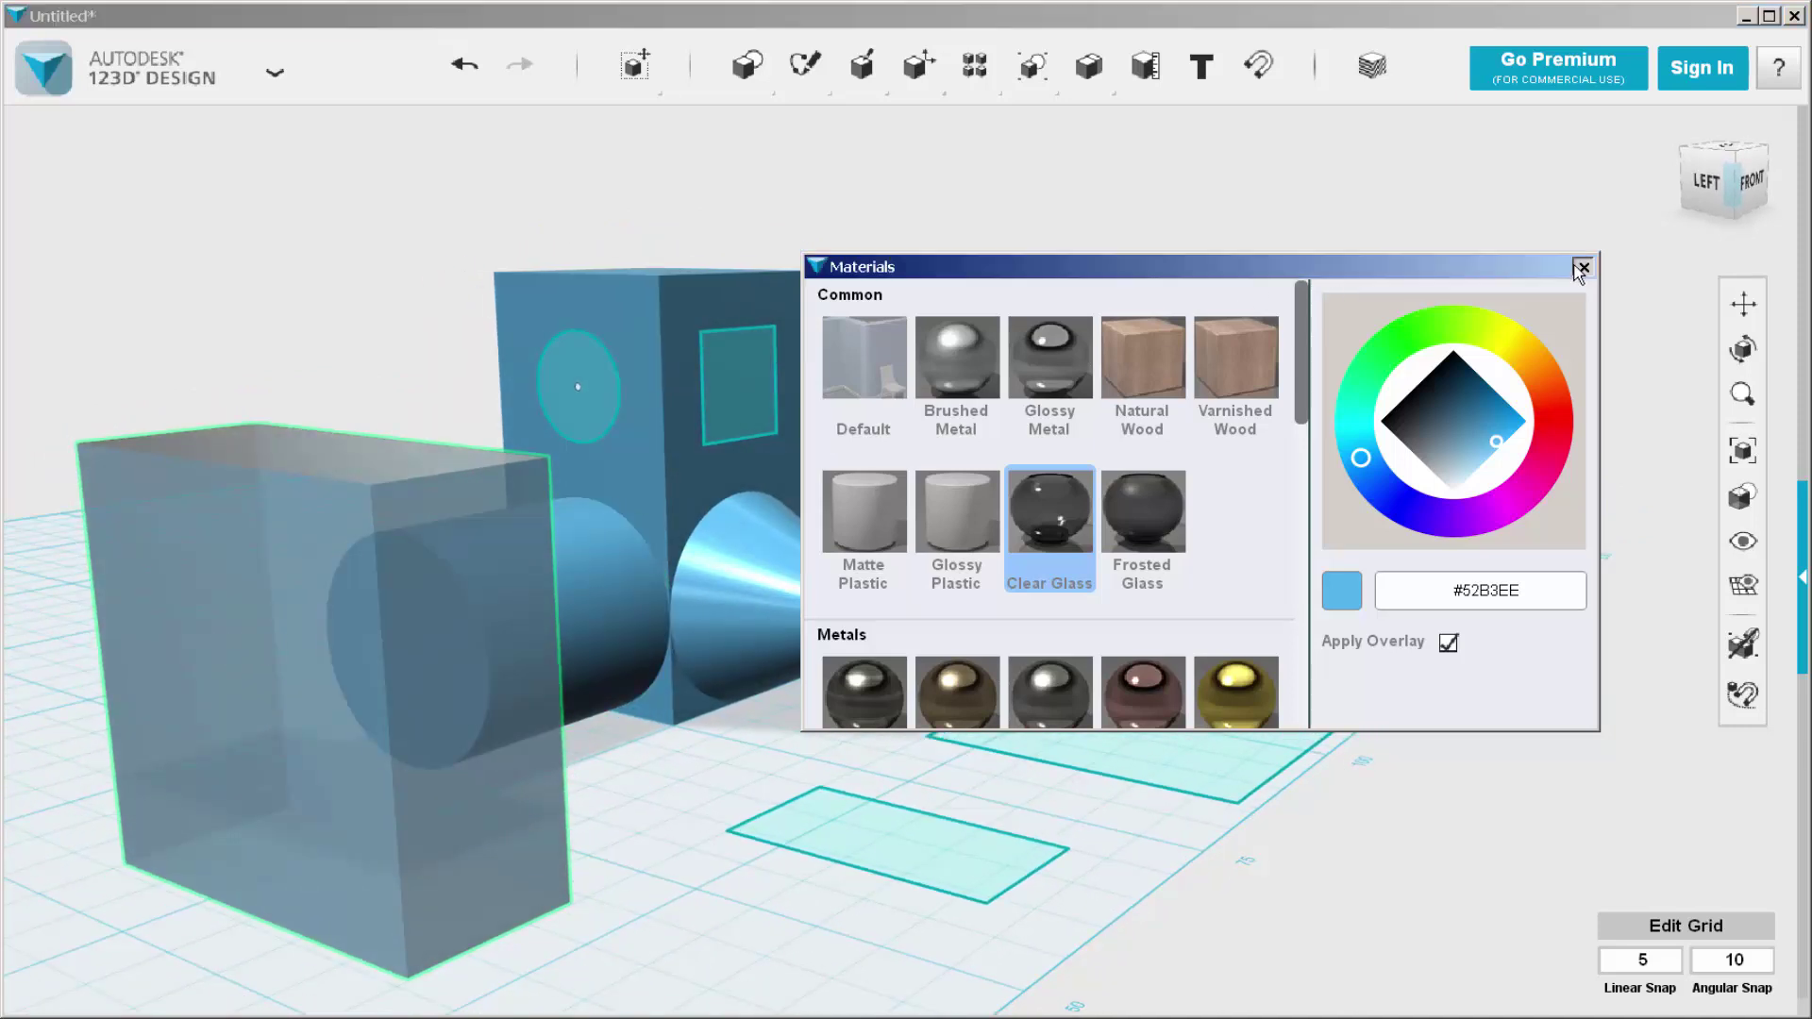
{"action": "left_click", "coordinate": [1441, 290]}
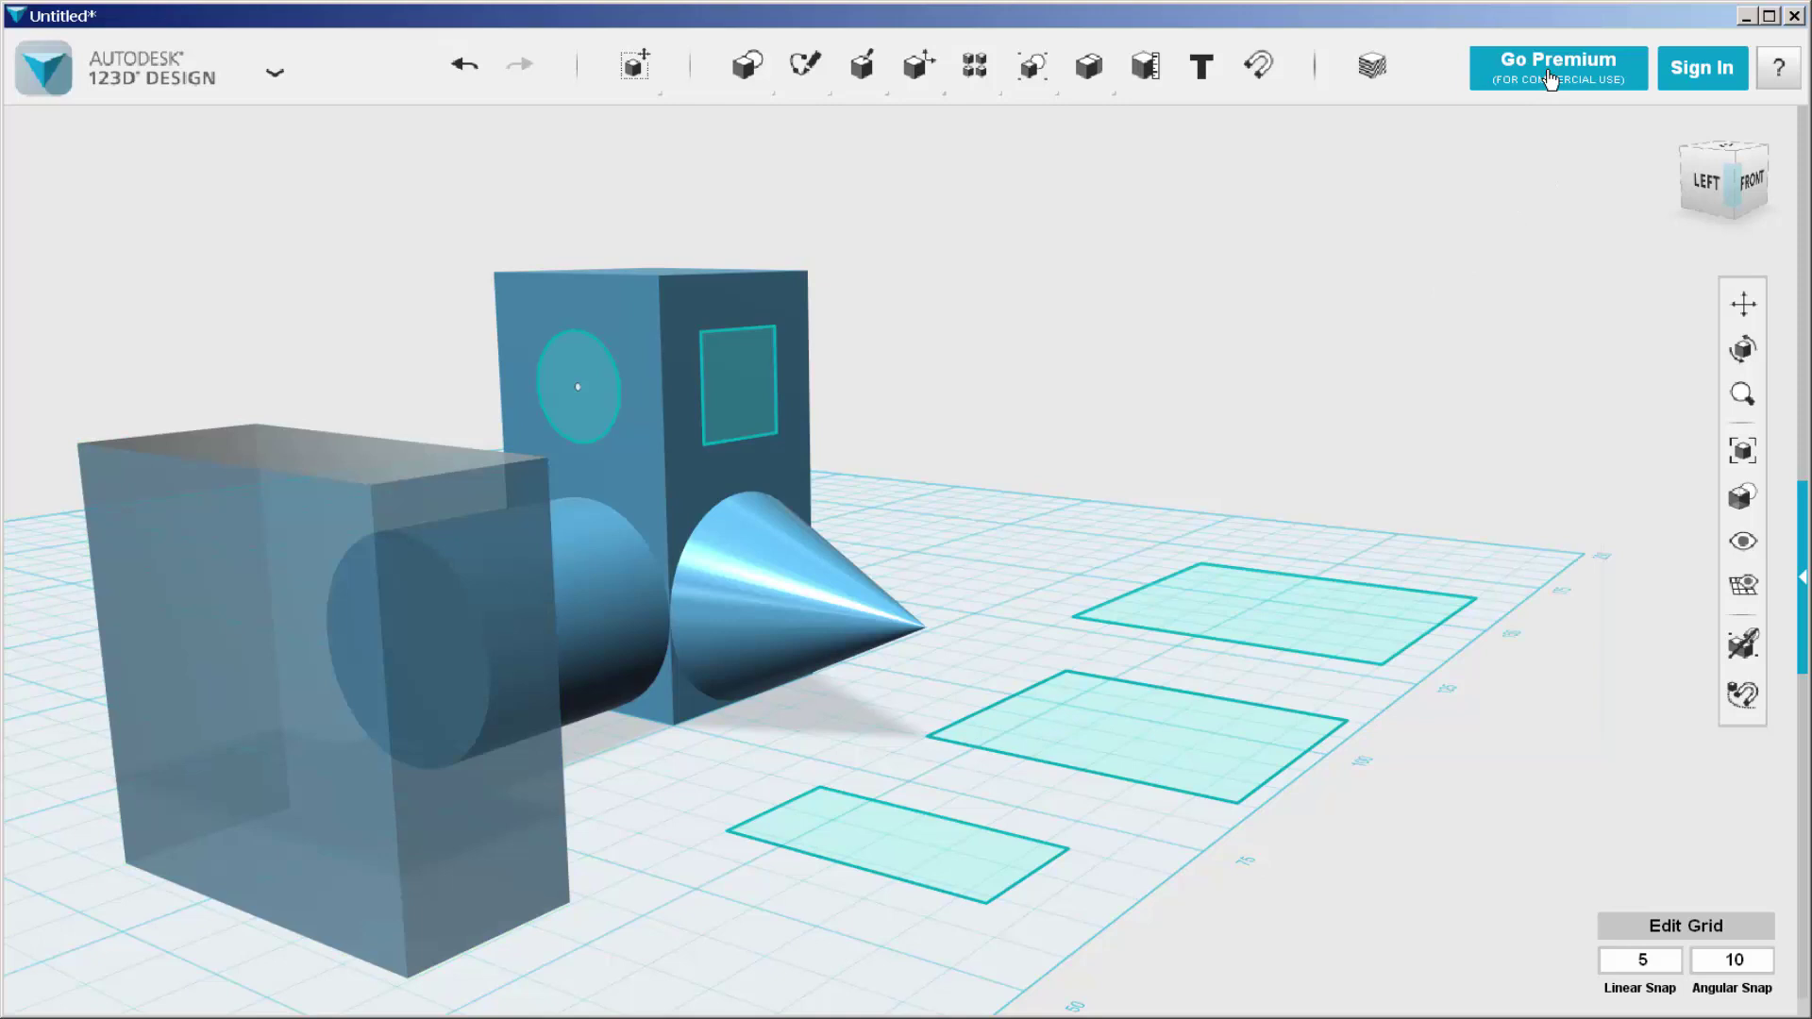
{"action": "left_click", "coordinate": [1763, 74]}
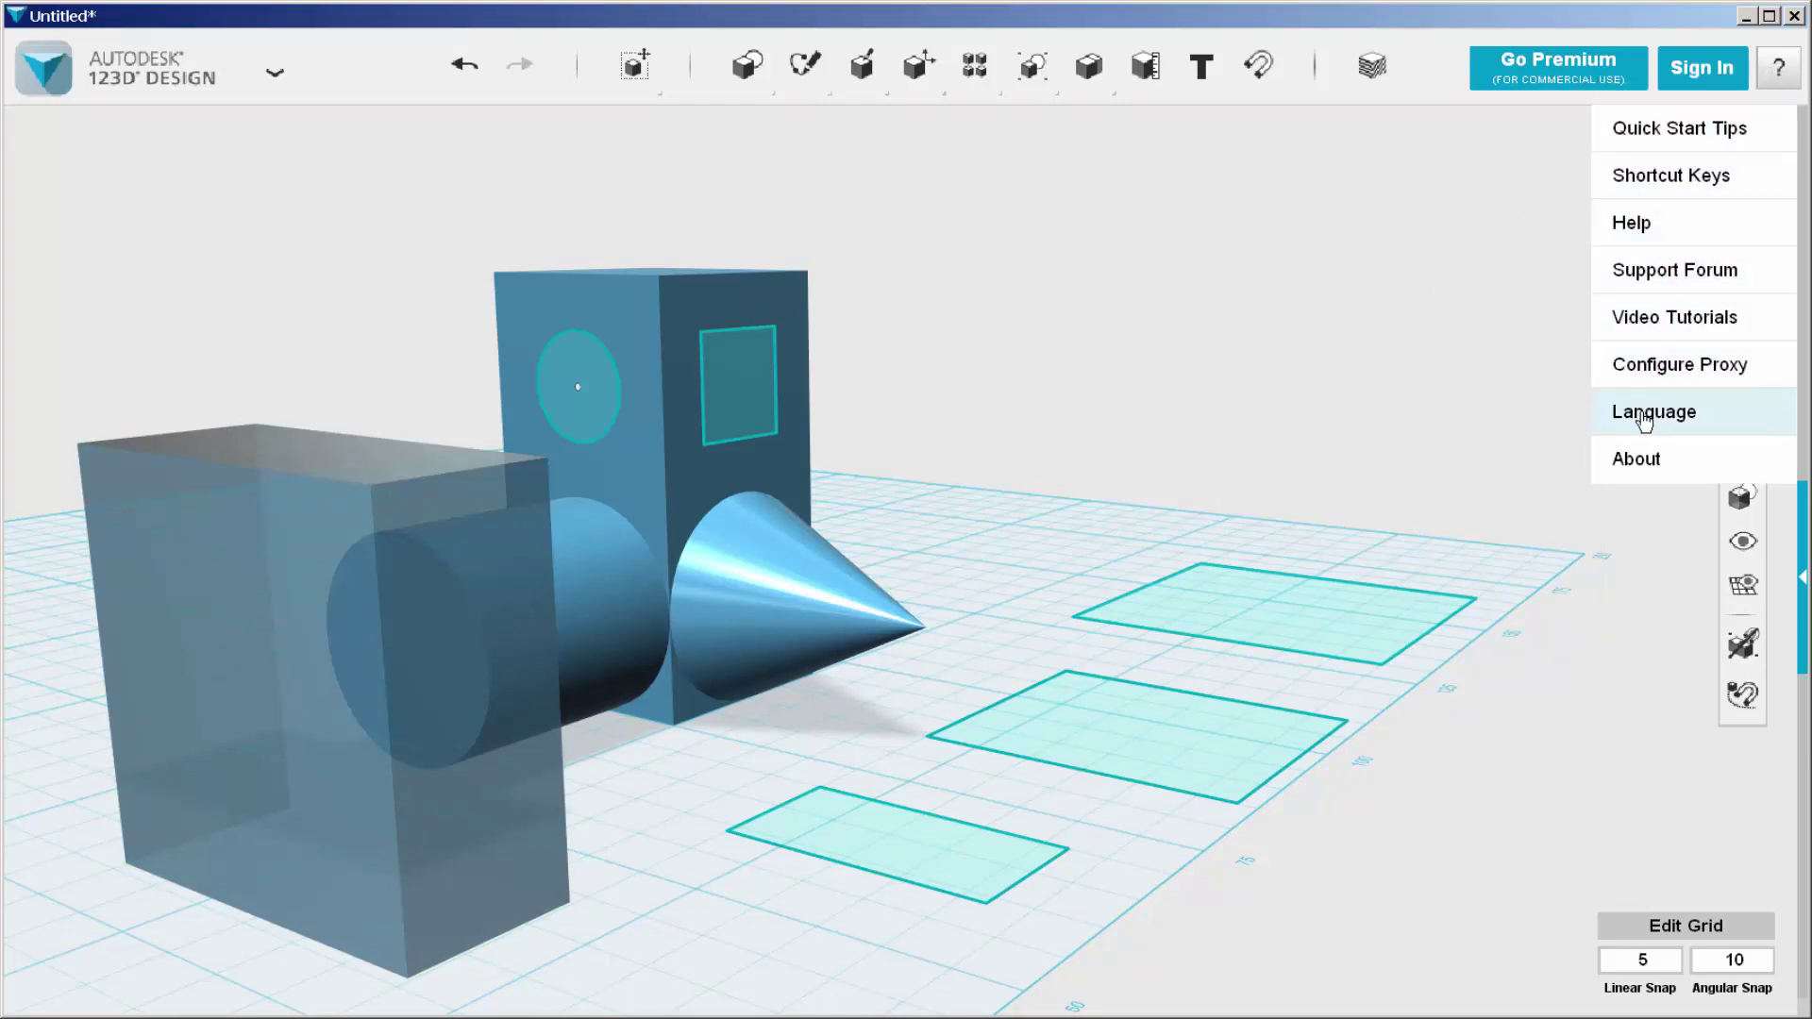
{"action": "left_click", "coordinate": [1514, 295]}
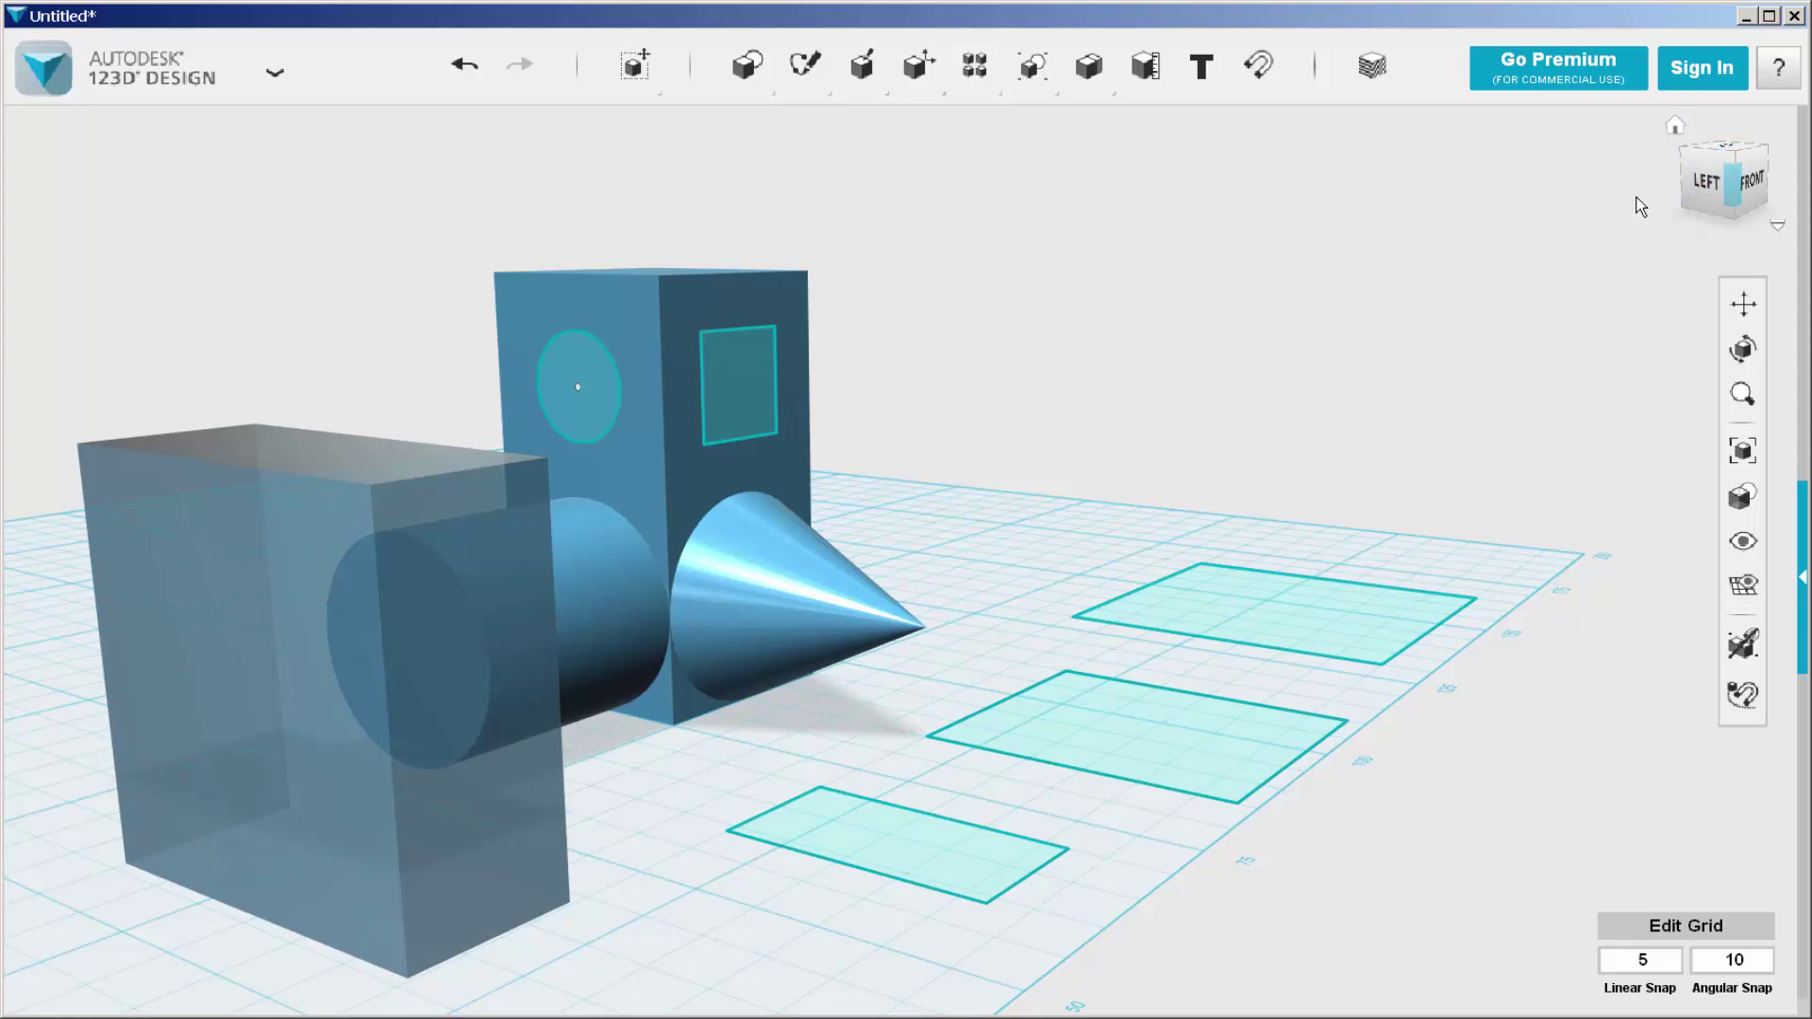
- Switch to Orthographic projection and check the Front, Top and Left views
{"action": "left_click", "coordinate": [1675, 129]}
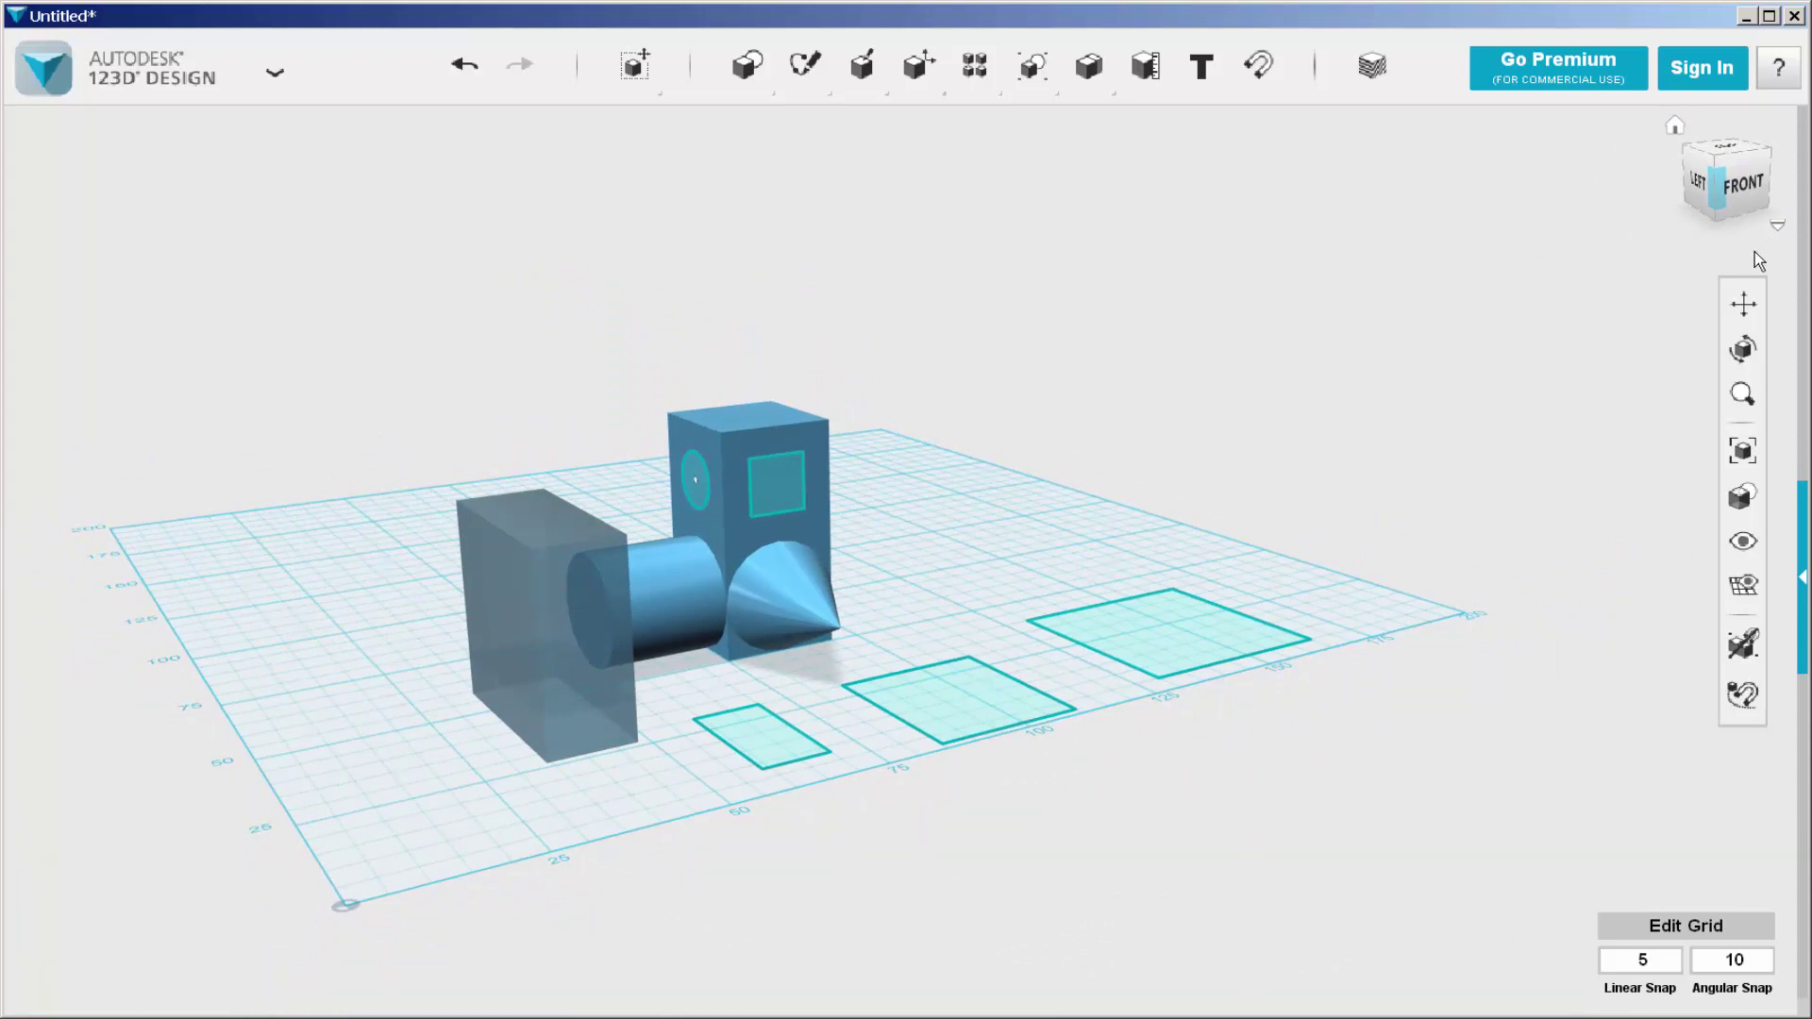
{"action": "left_click", "coordinate": [1778, 227]}
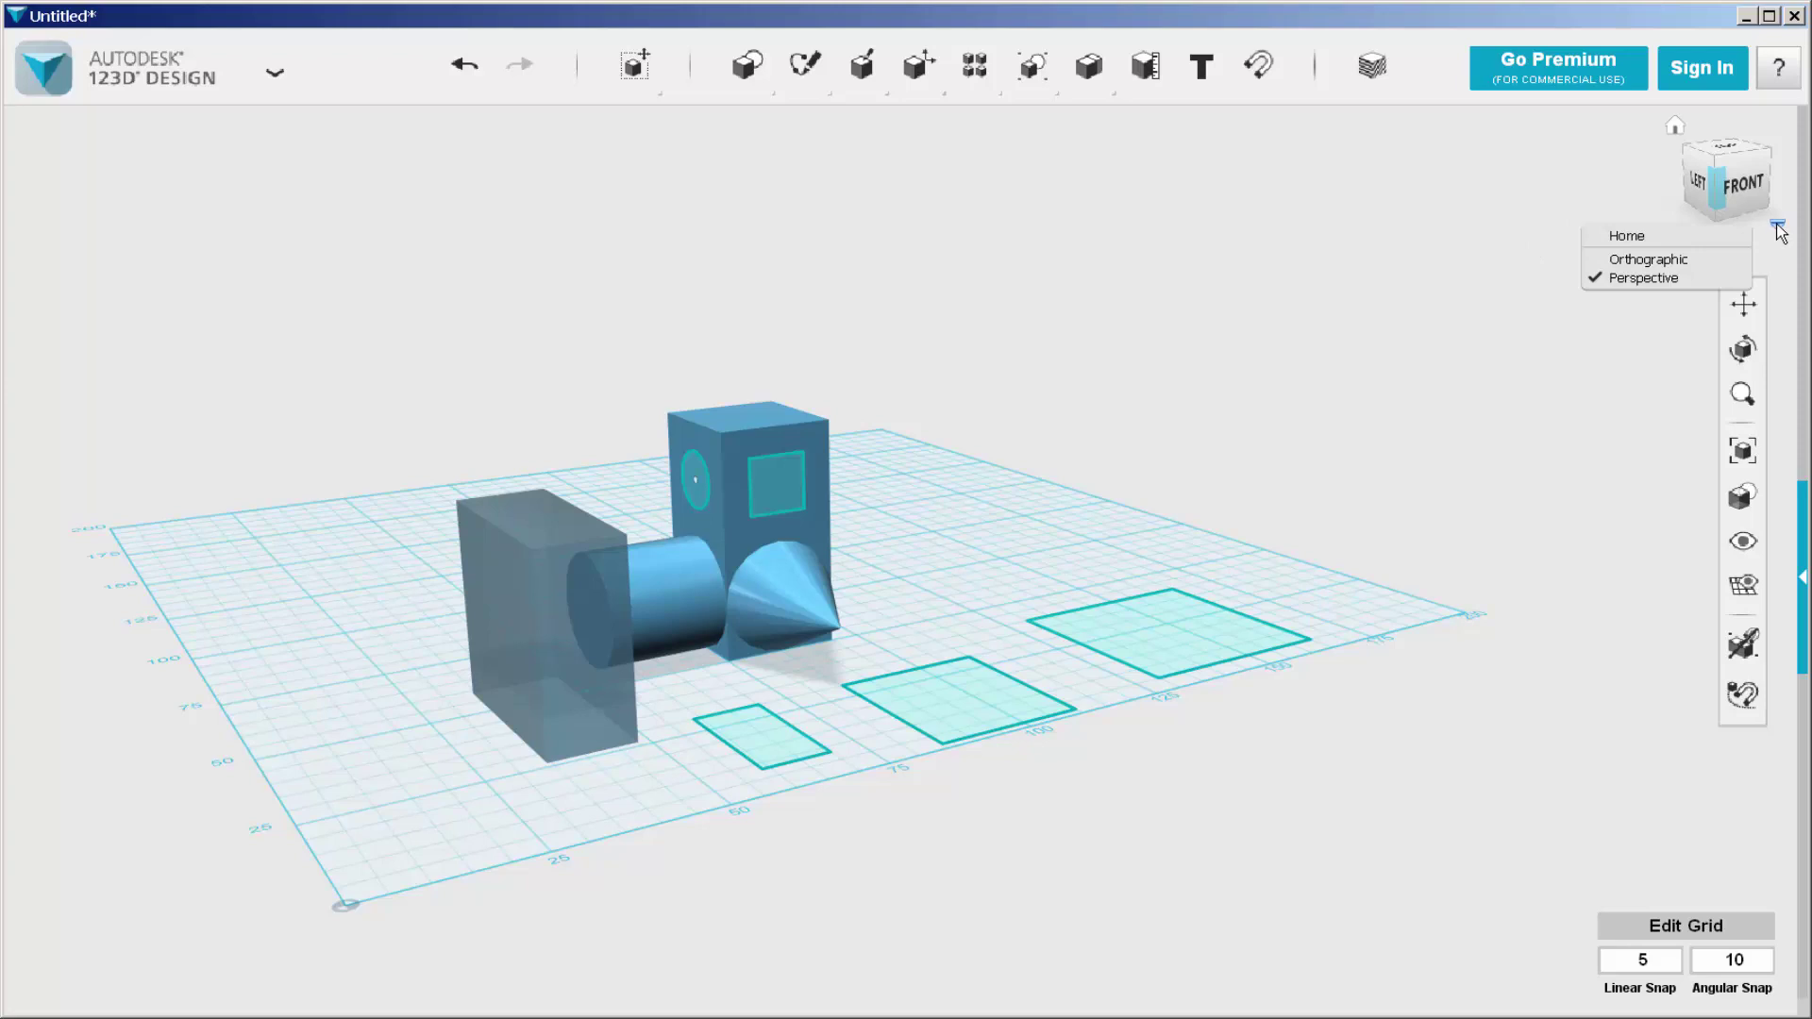
{"action": "left_click", "coordinate": [1650, 260]}
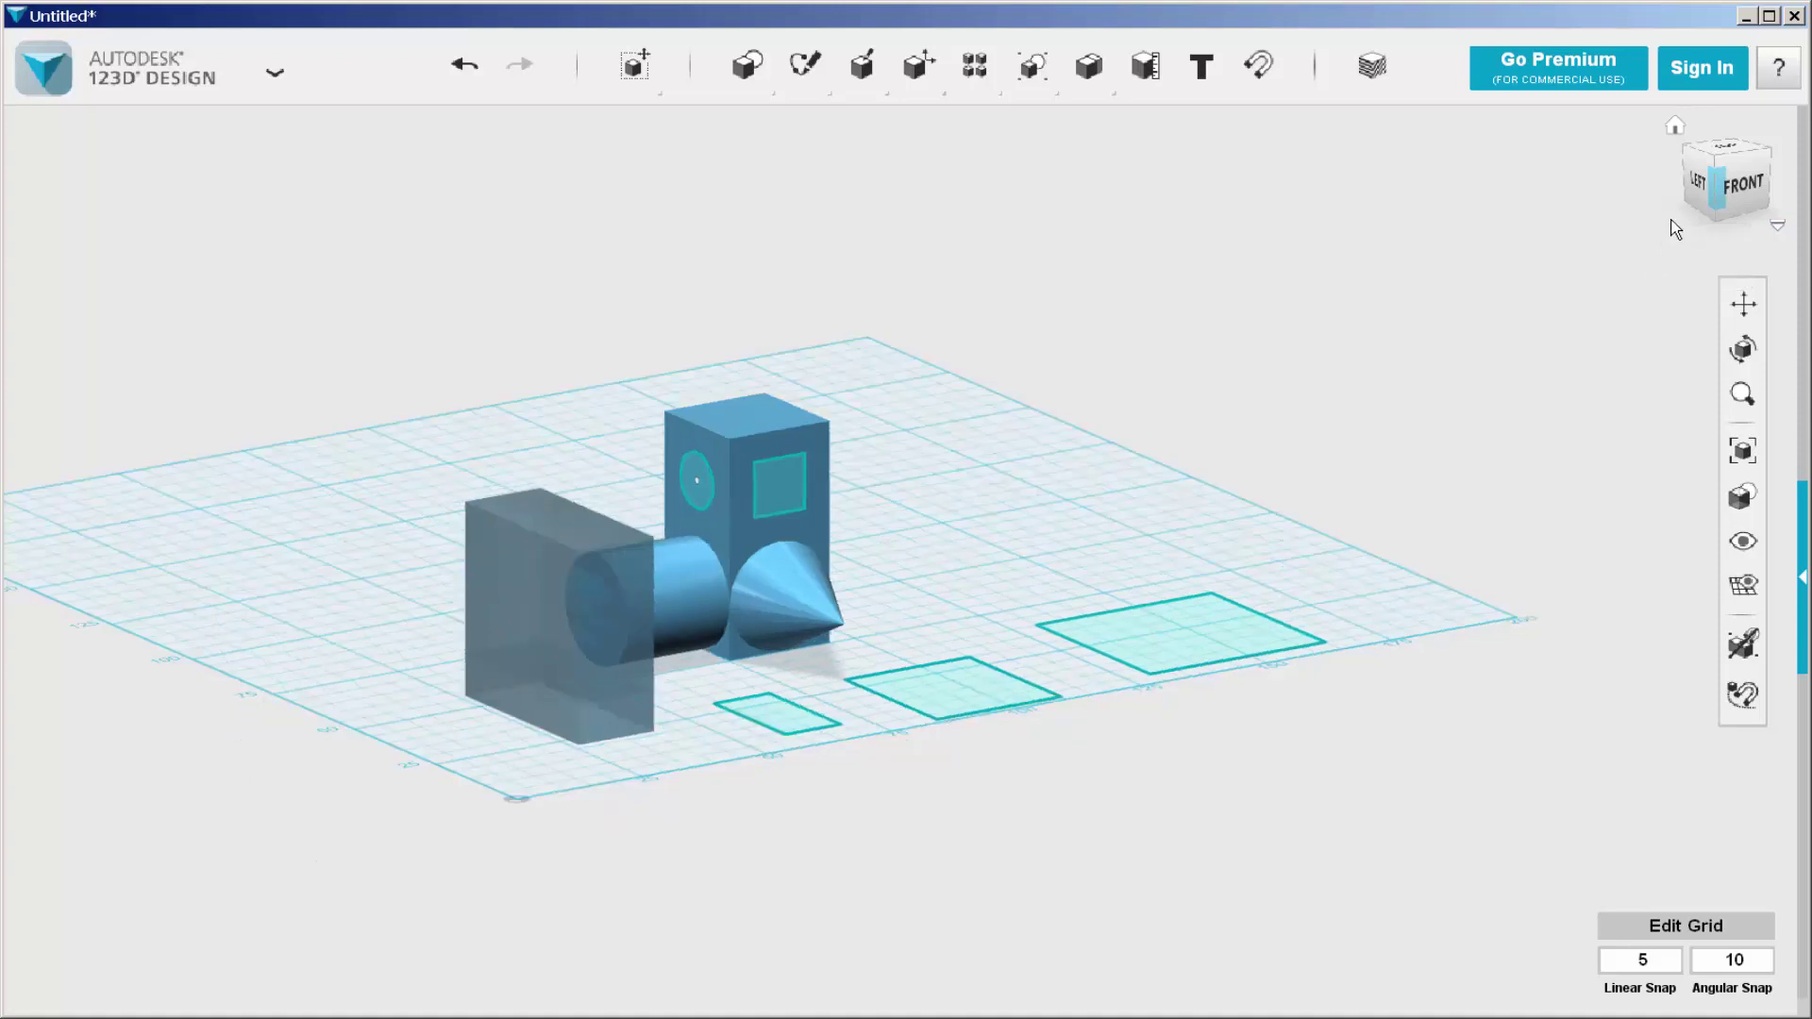
{"action": "left_click", "coordinate": [1744, 196]}
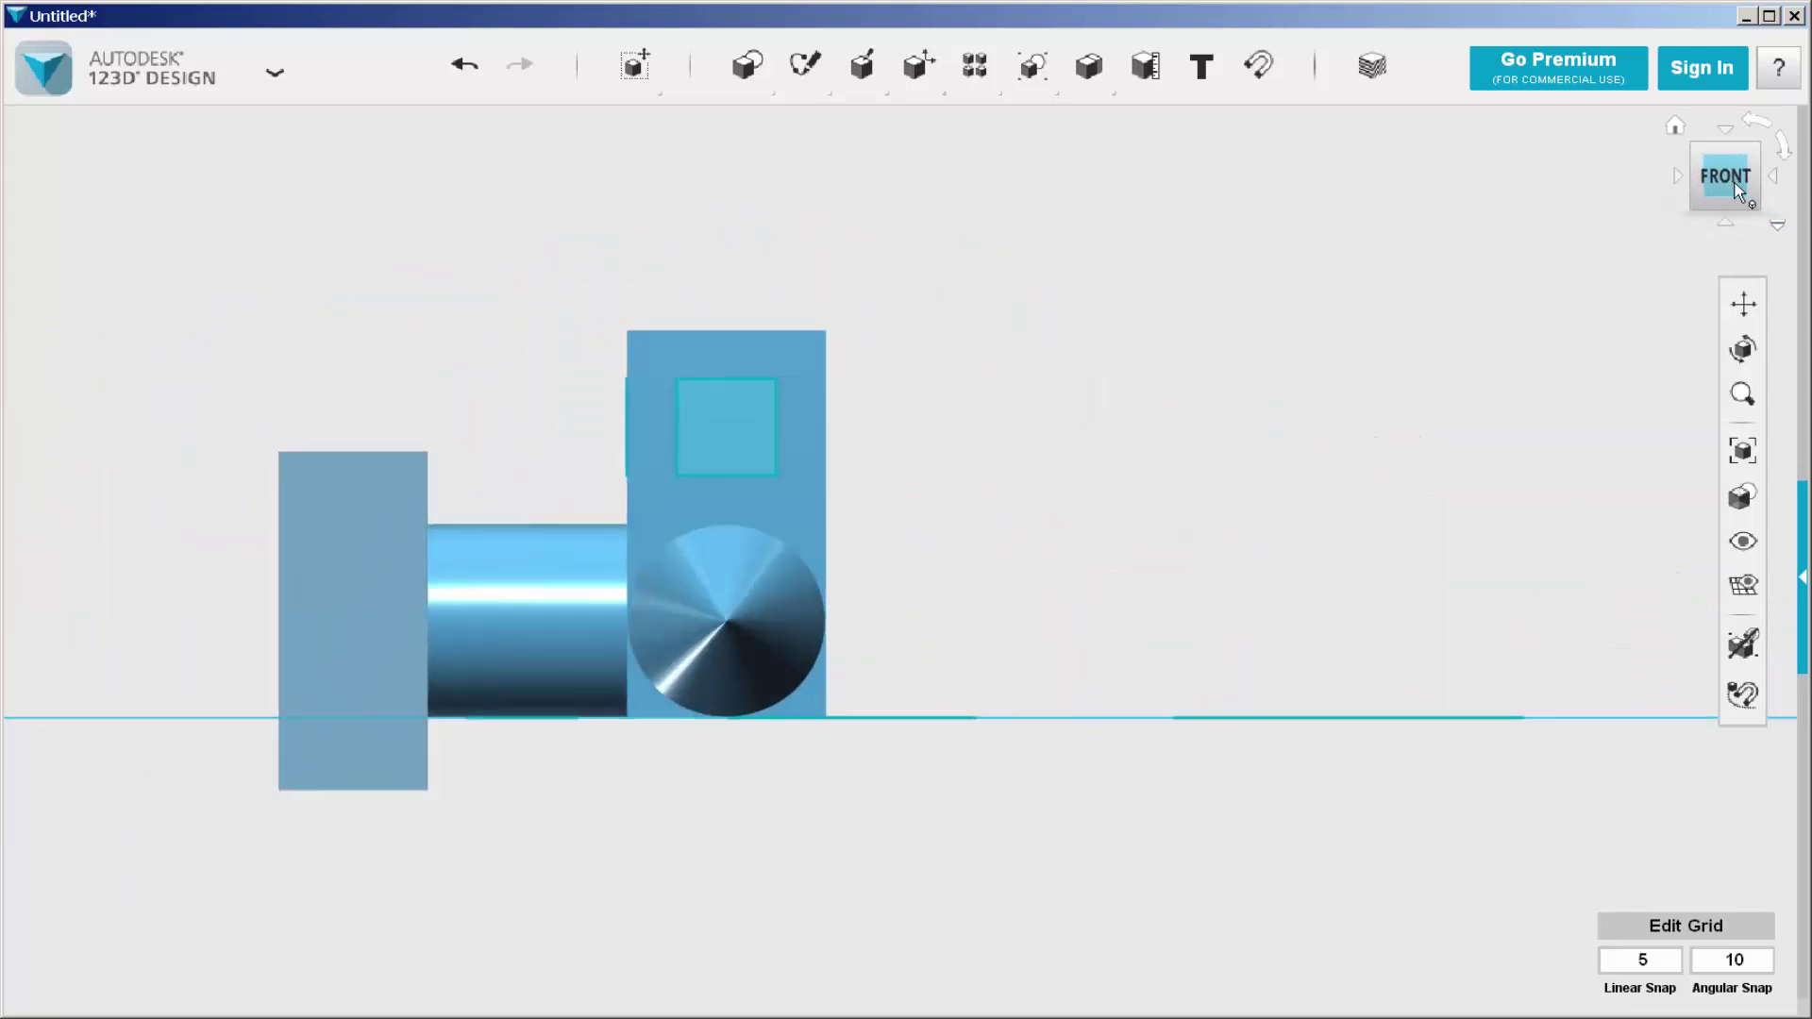
{"action": "left_click", "coordinate": [1729, 127]}
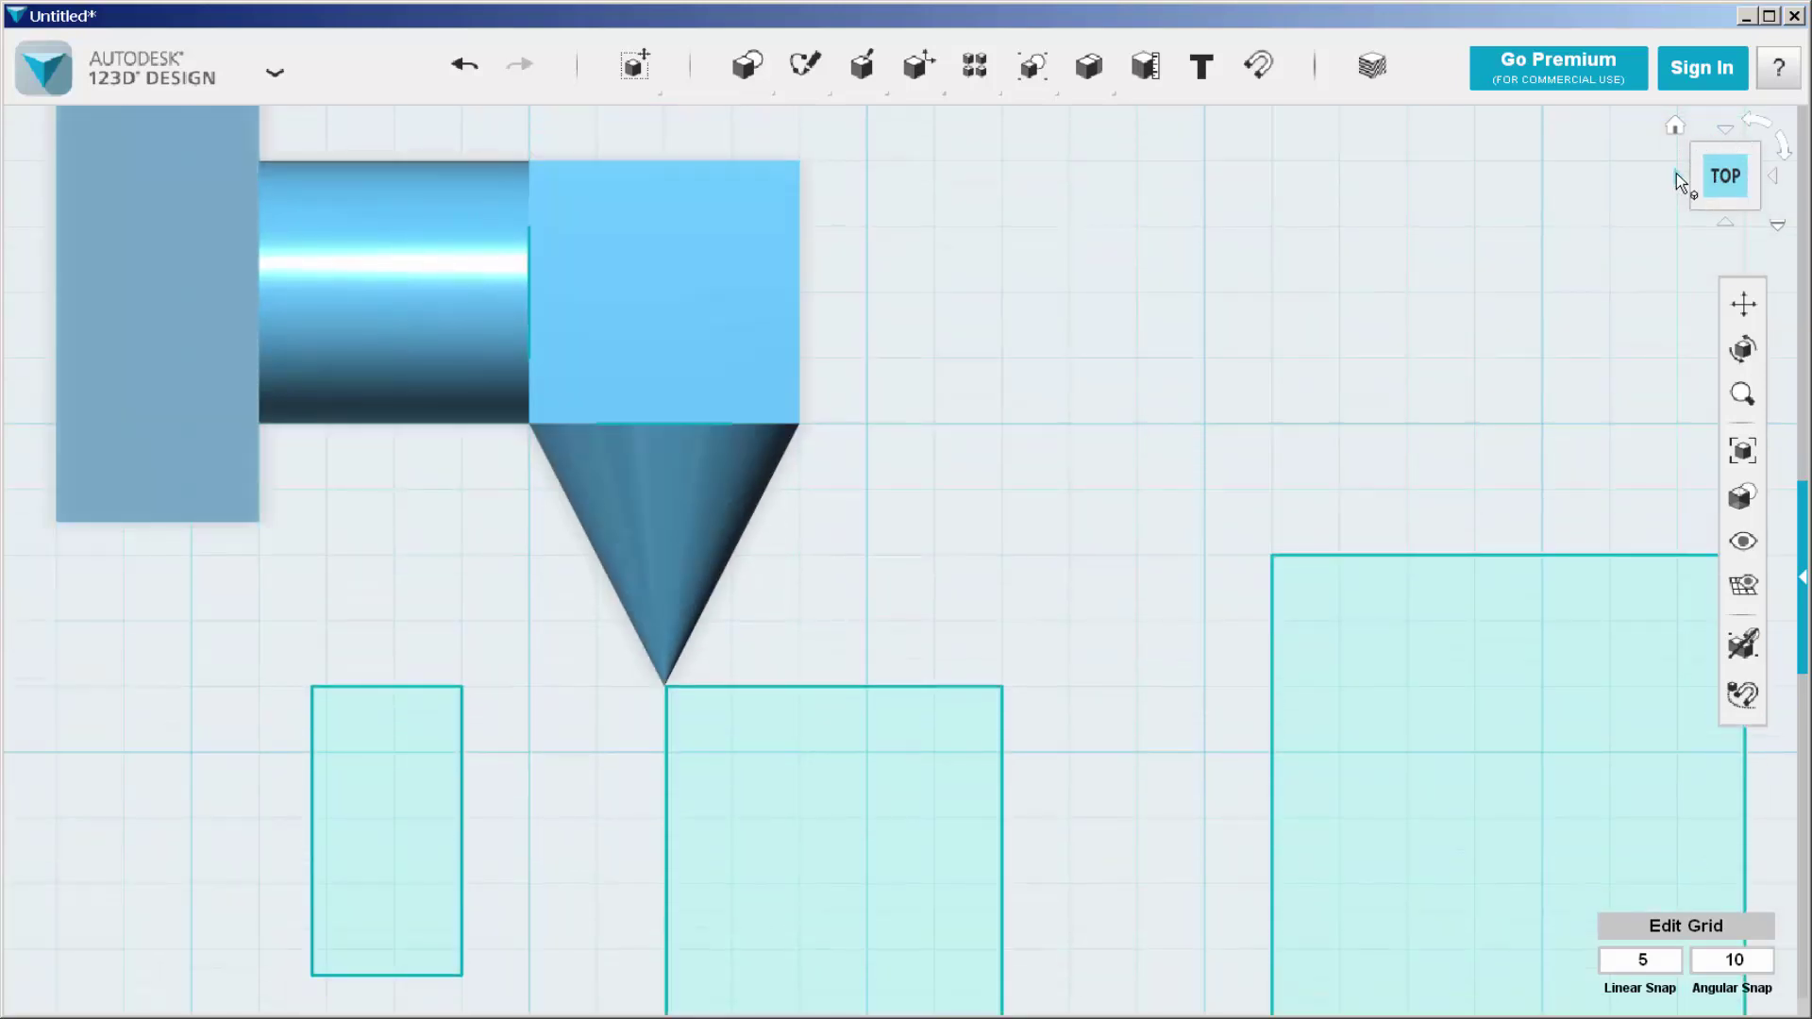
{"action": "left_click", "coordinate": [1676, 173]}
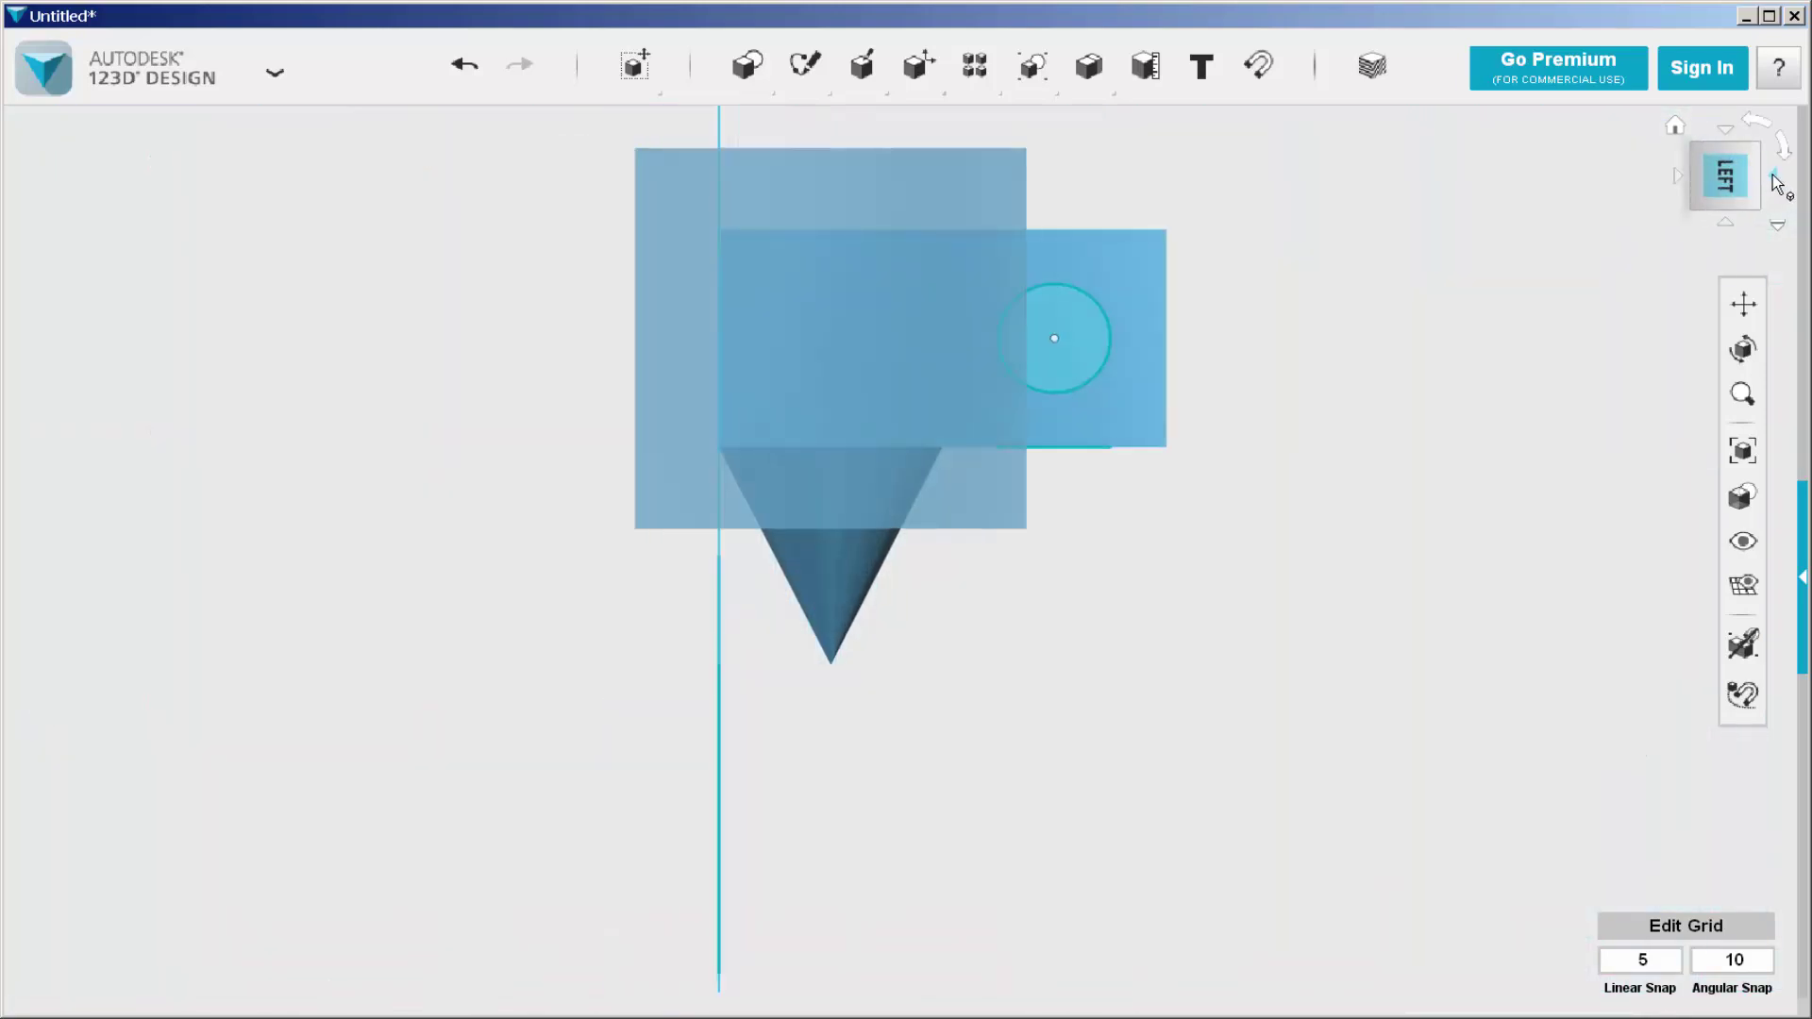
{"action": "left_click", "coordinate": [1771, 176]}
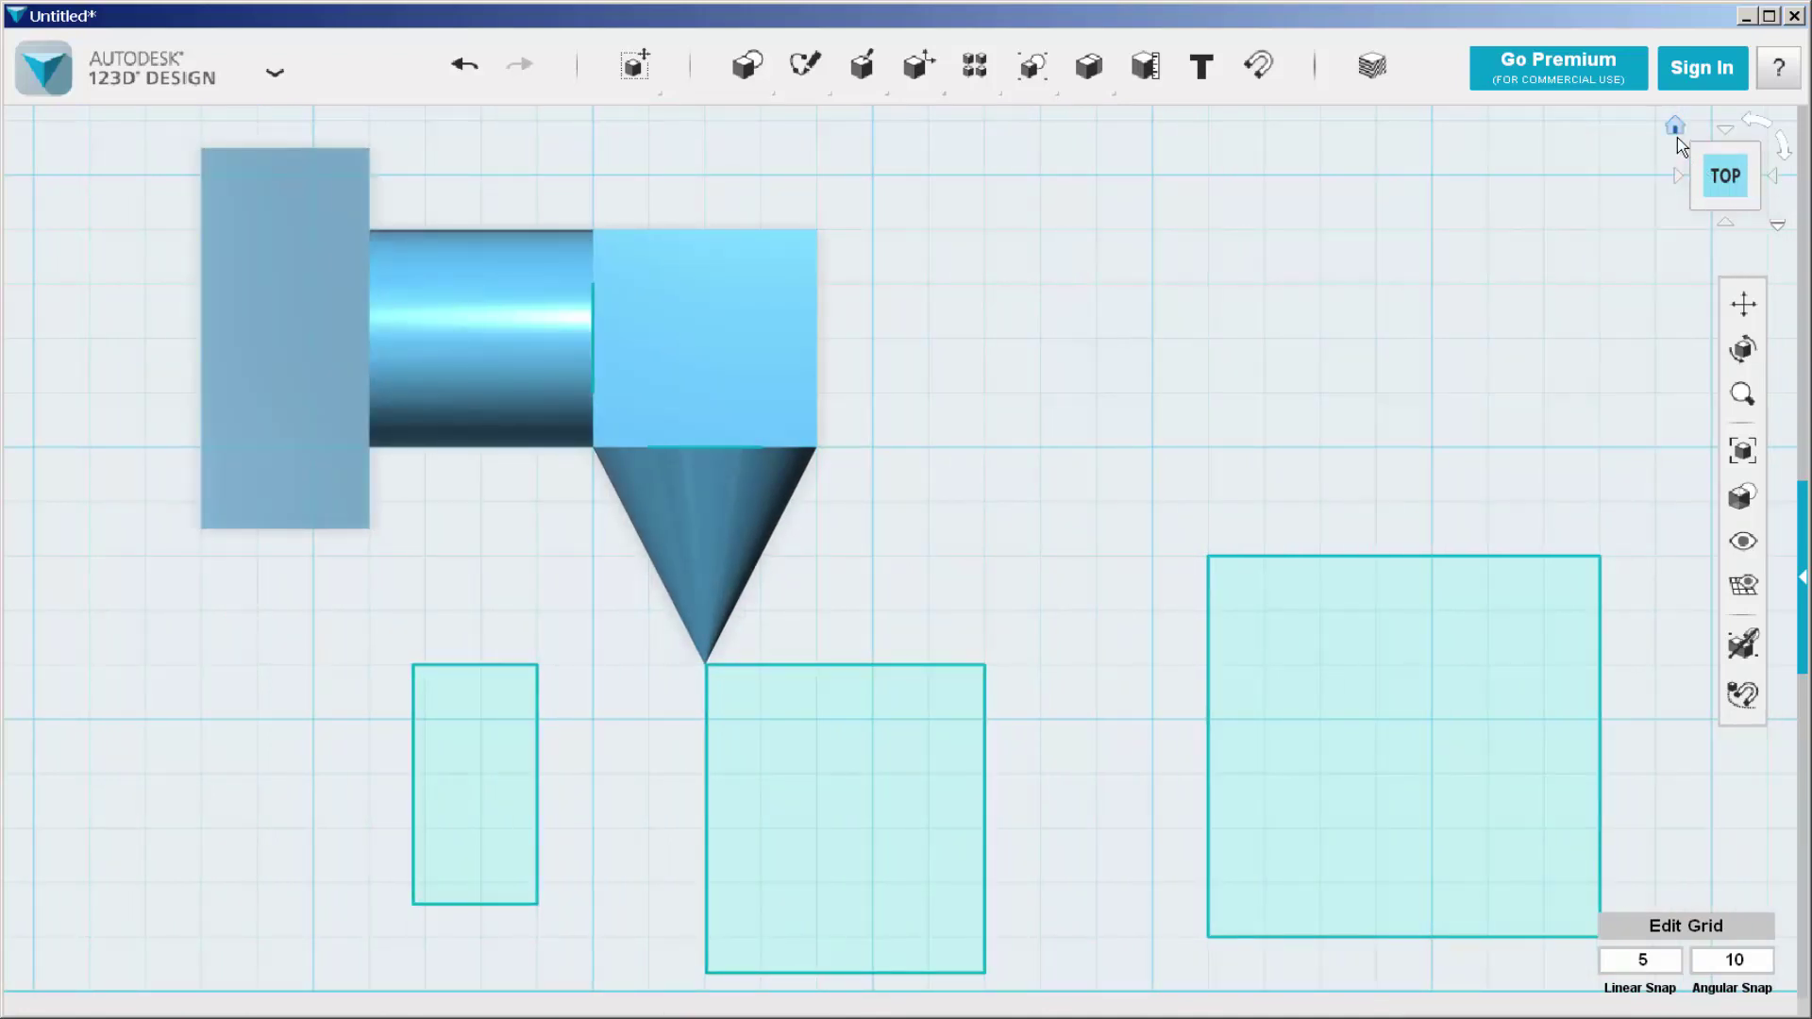
- Return to the Home view in Perspective projection
{"action": "left_click", "coordinate": [1677, 132]}
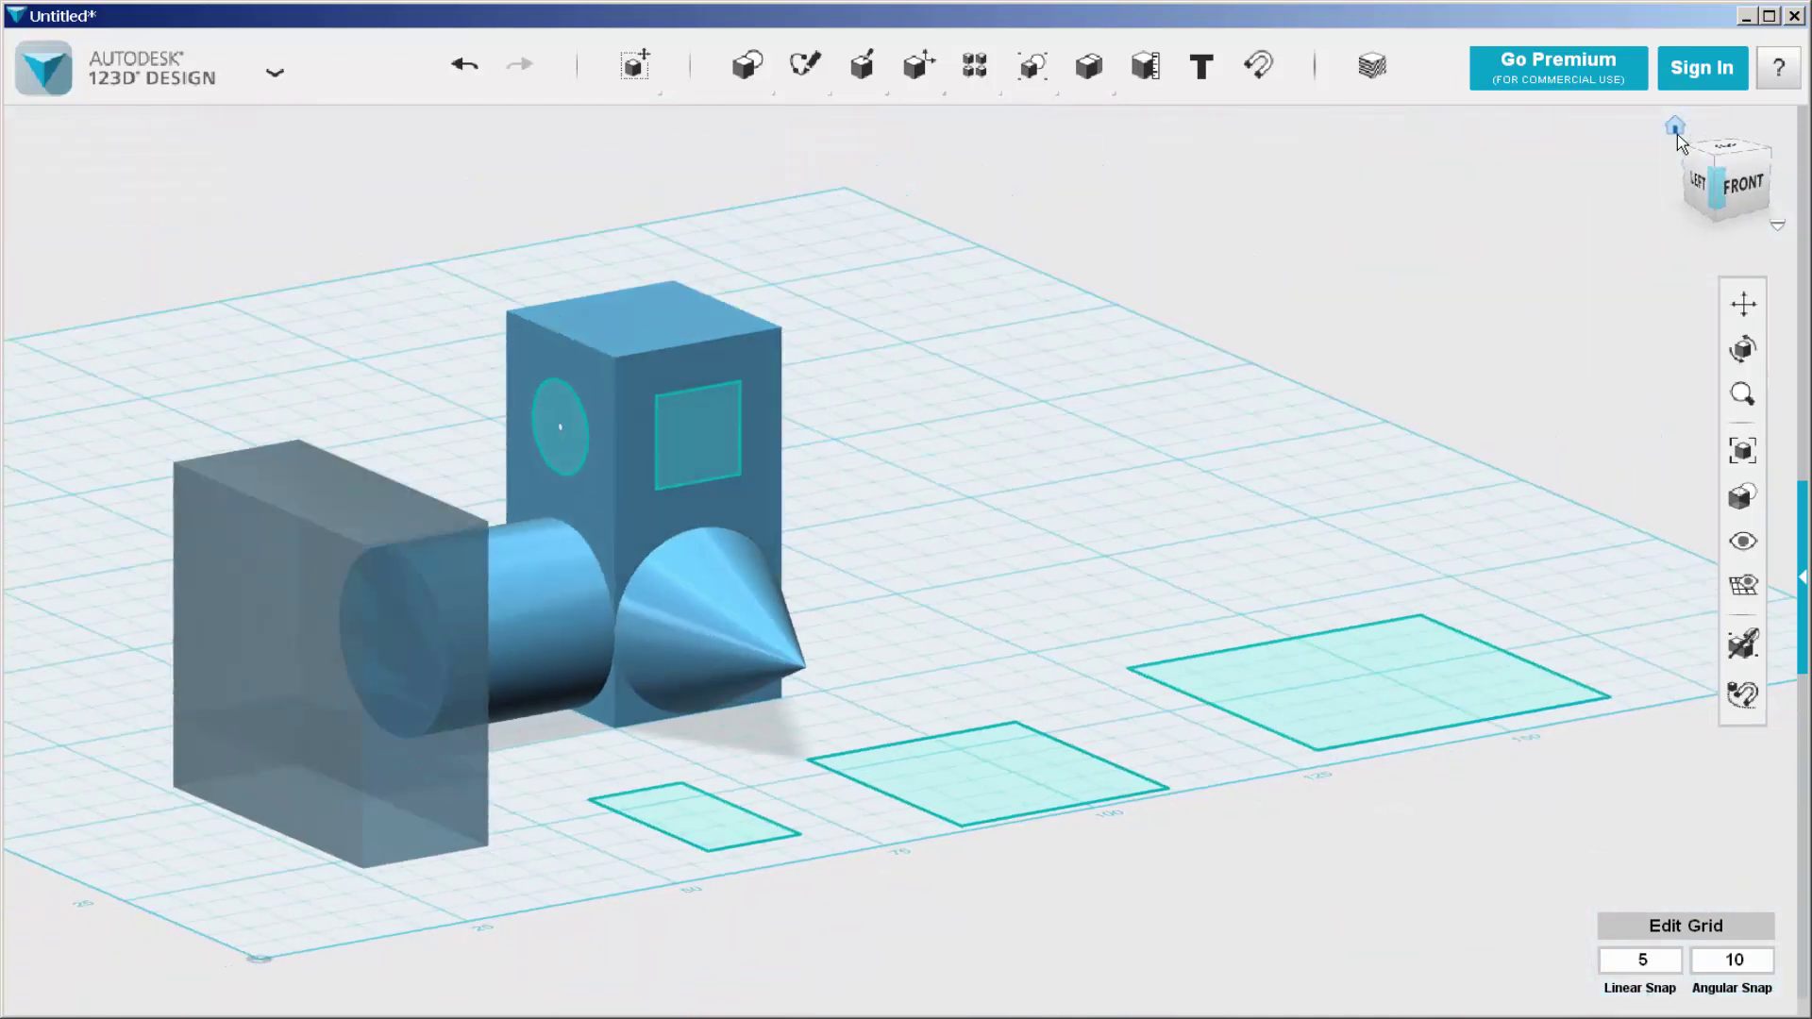
{"action": "left_click", "coordinate": [1777, 225]}
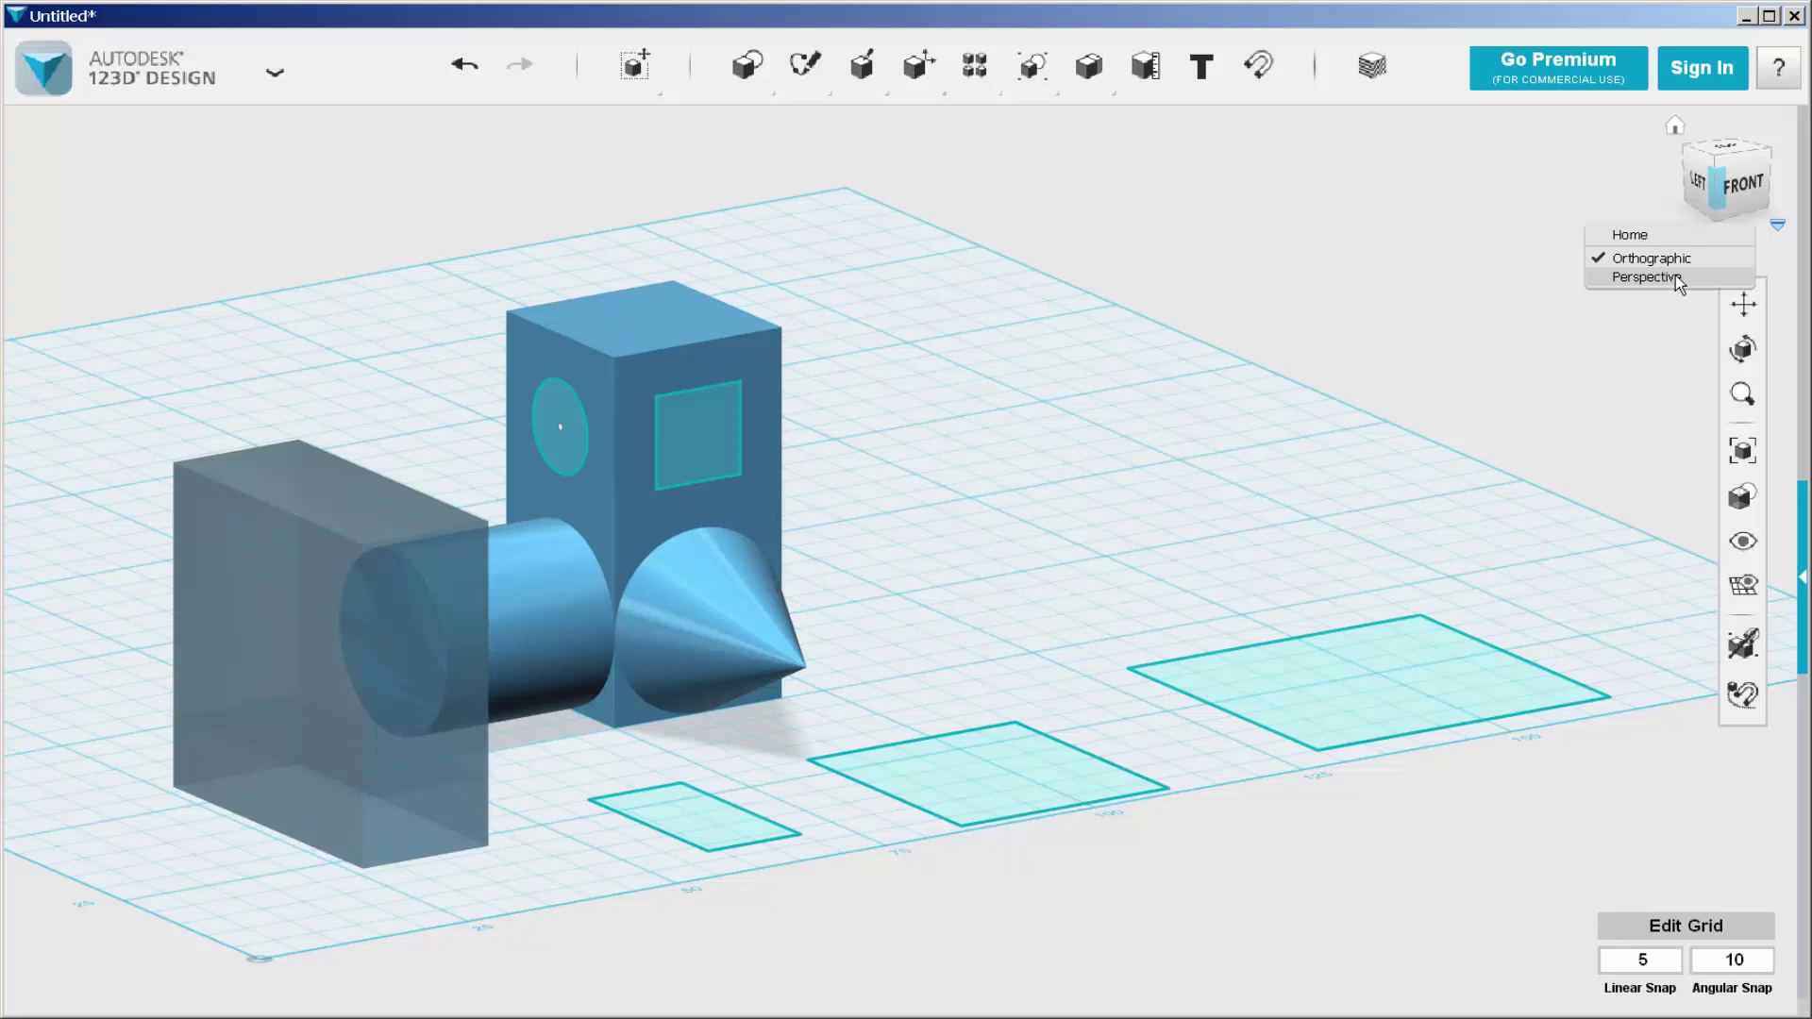
{"action": "left_click", "coordinate": [1648, 277]}
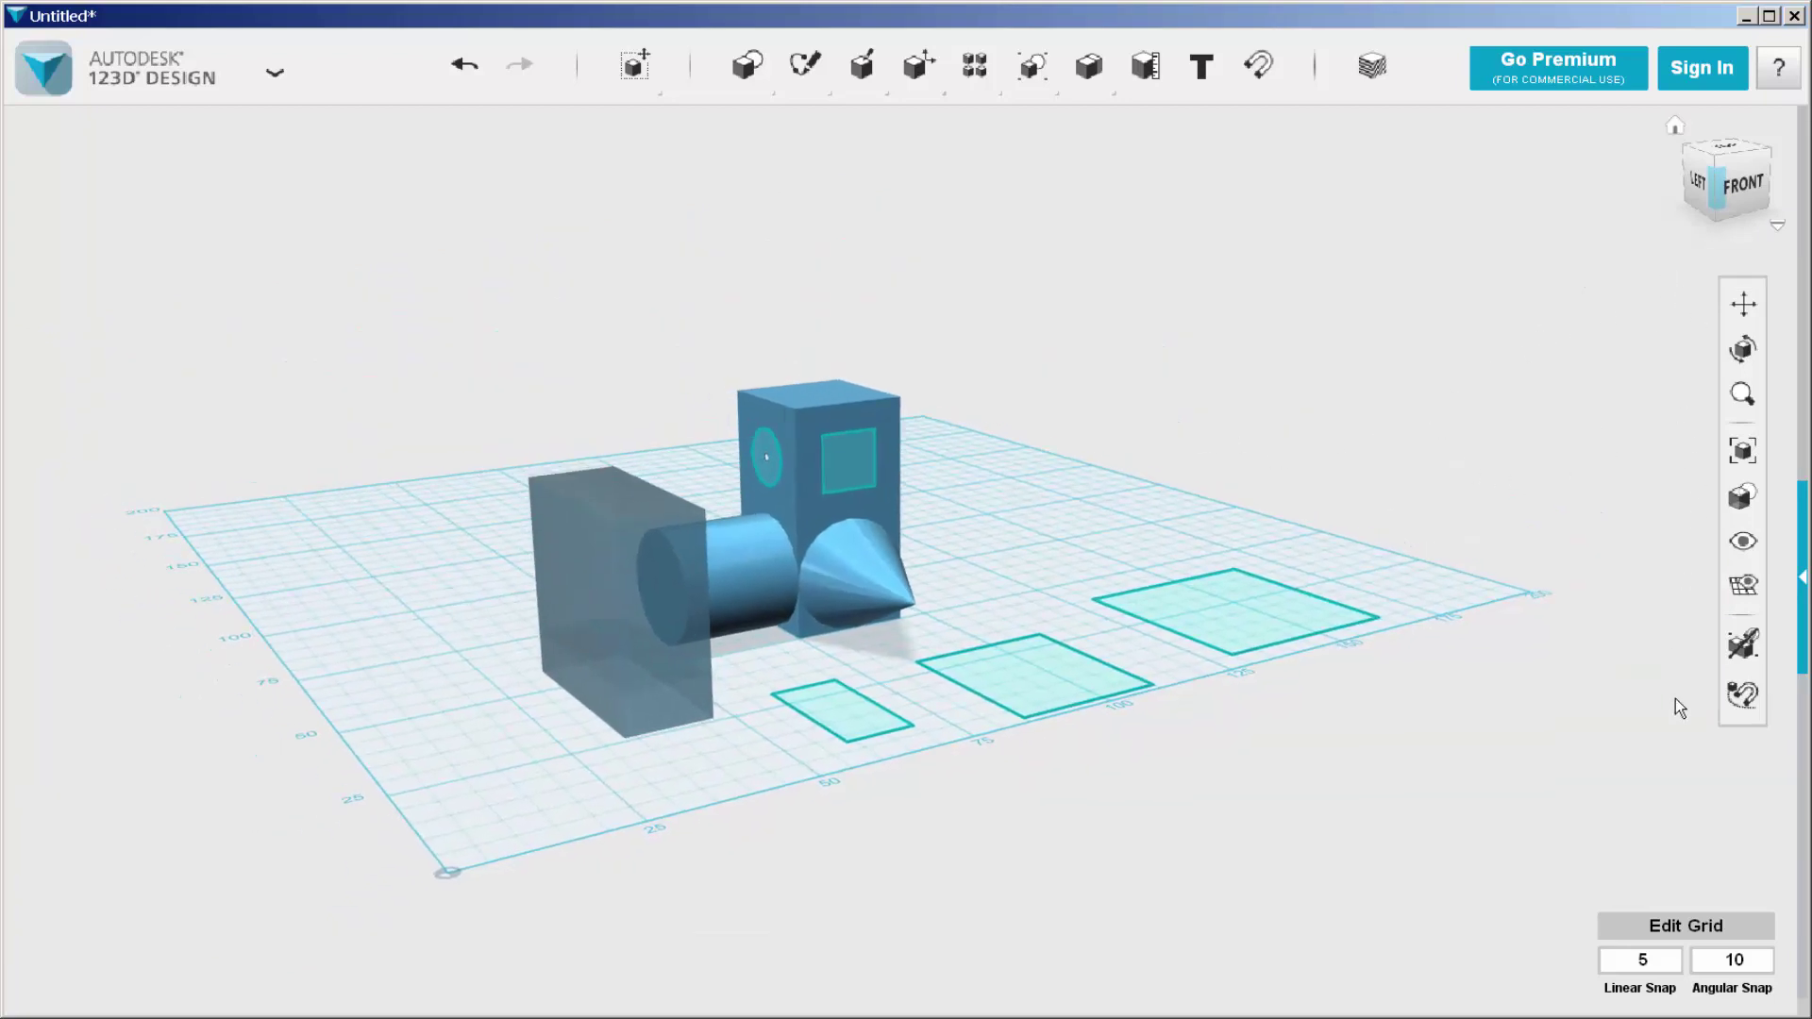
- Pan, orbit and zoom around the scene to inspect the models from above and in front
{"action": "left_click_drag", "start_coordinate": [1741, 312], "coordinate": [1683, 316]}
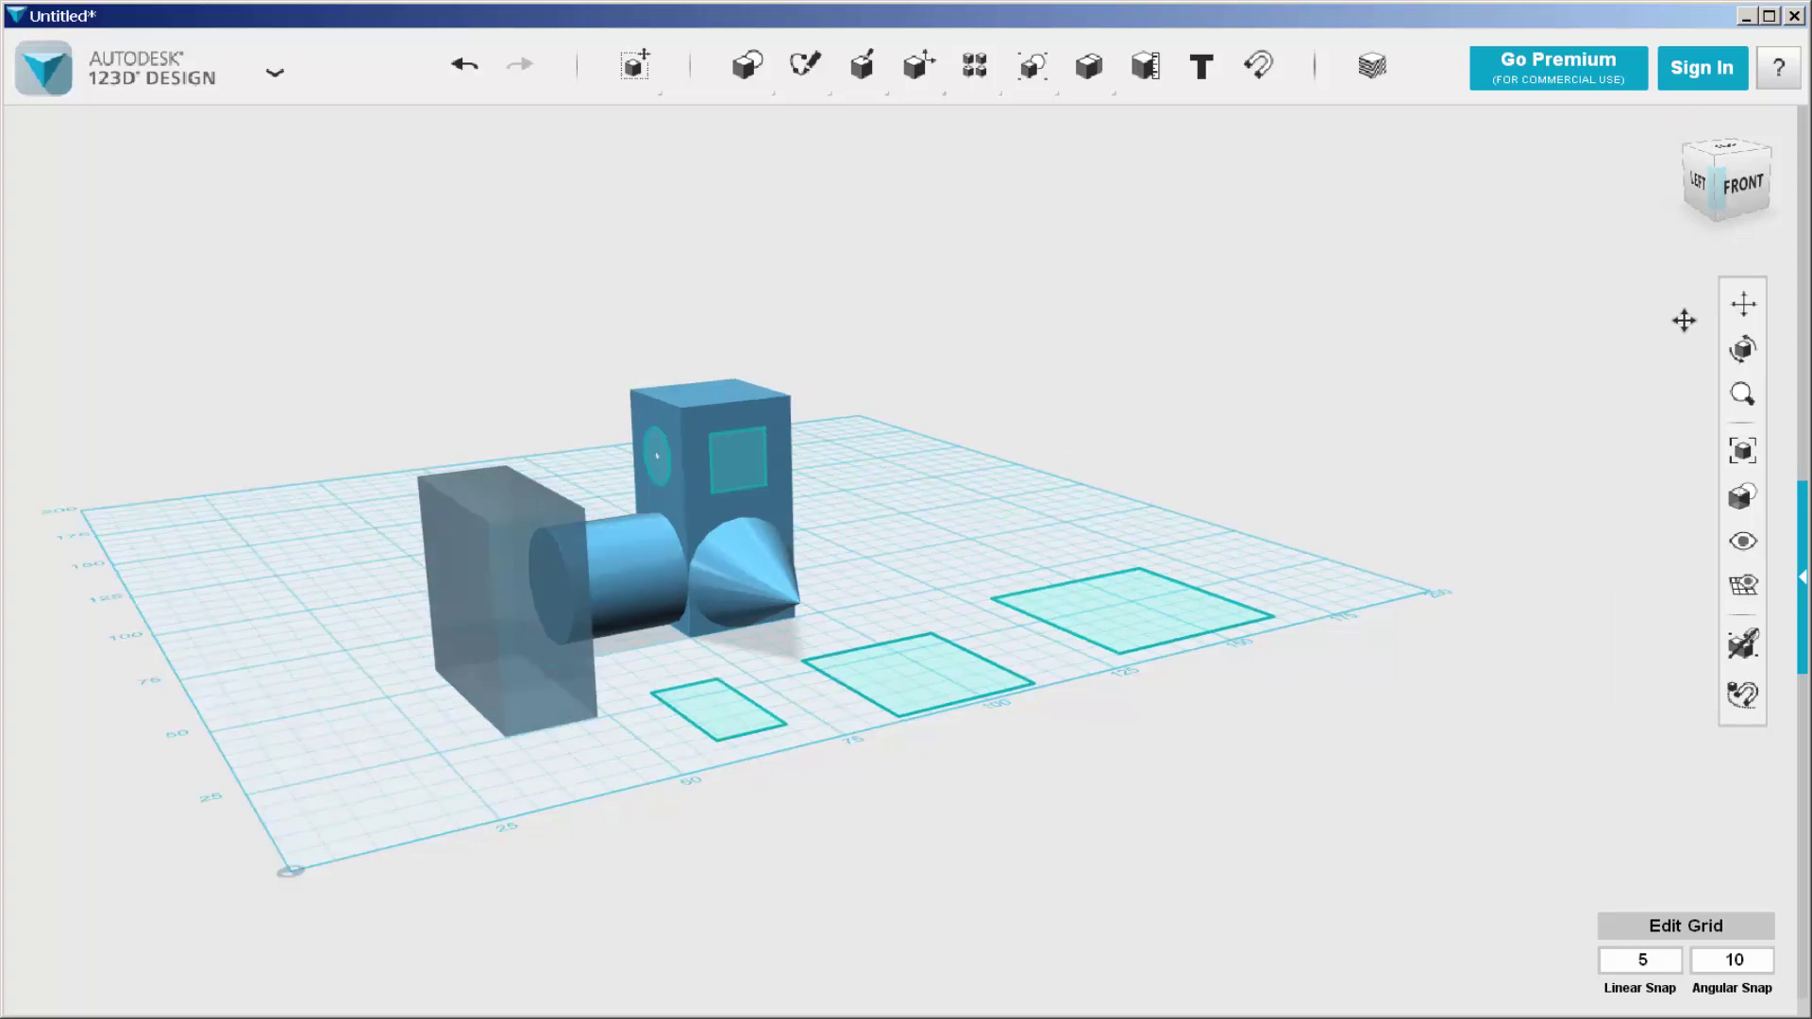
{"action": "left_click_drag", "start_coordinate": [1016, 530], "coordinate": [1130, 457]}
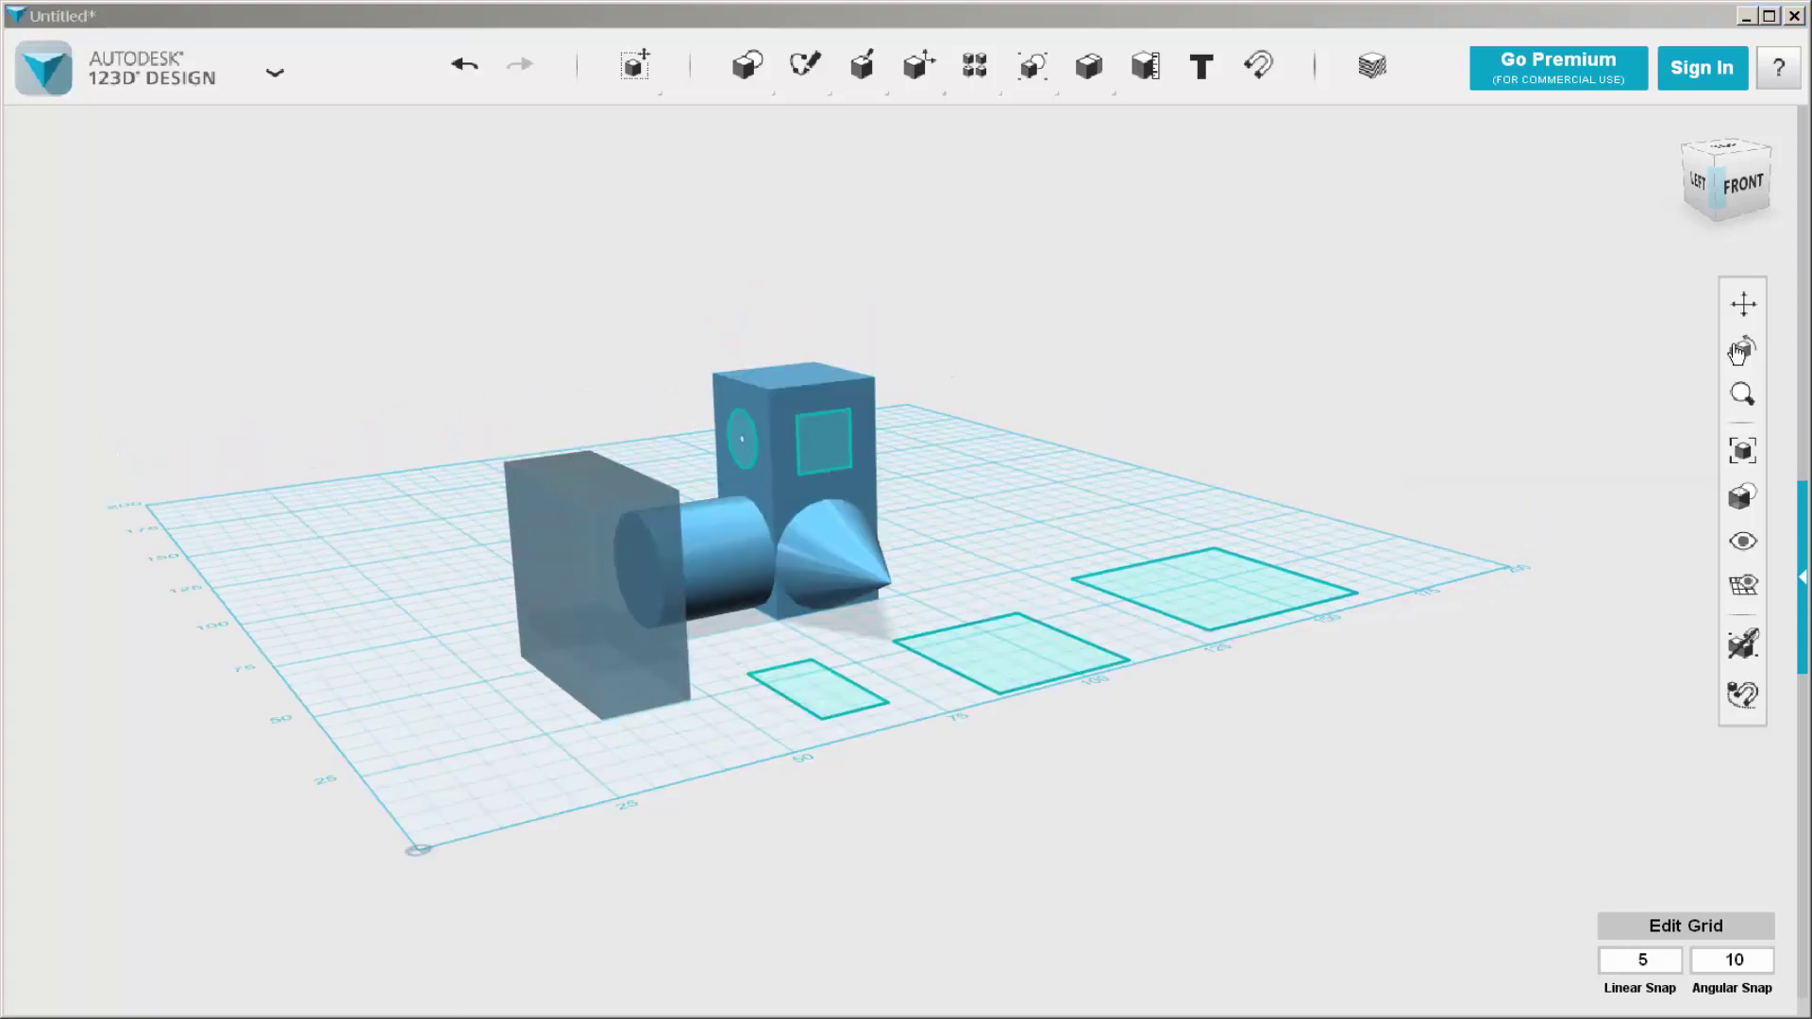
{"action": "left_click", "coordinate": [1743, 349]}
{"action": "left_click_drag", "start_coordinate": [1328, 443], "coordinate": [1214, 437]}
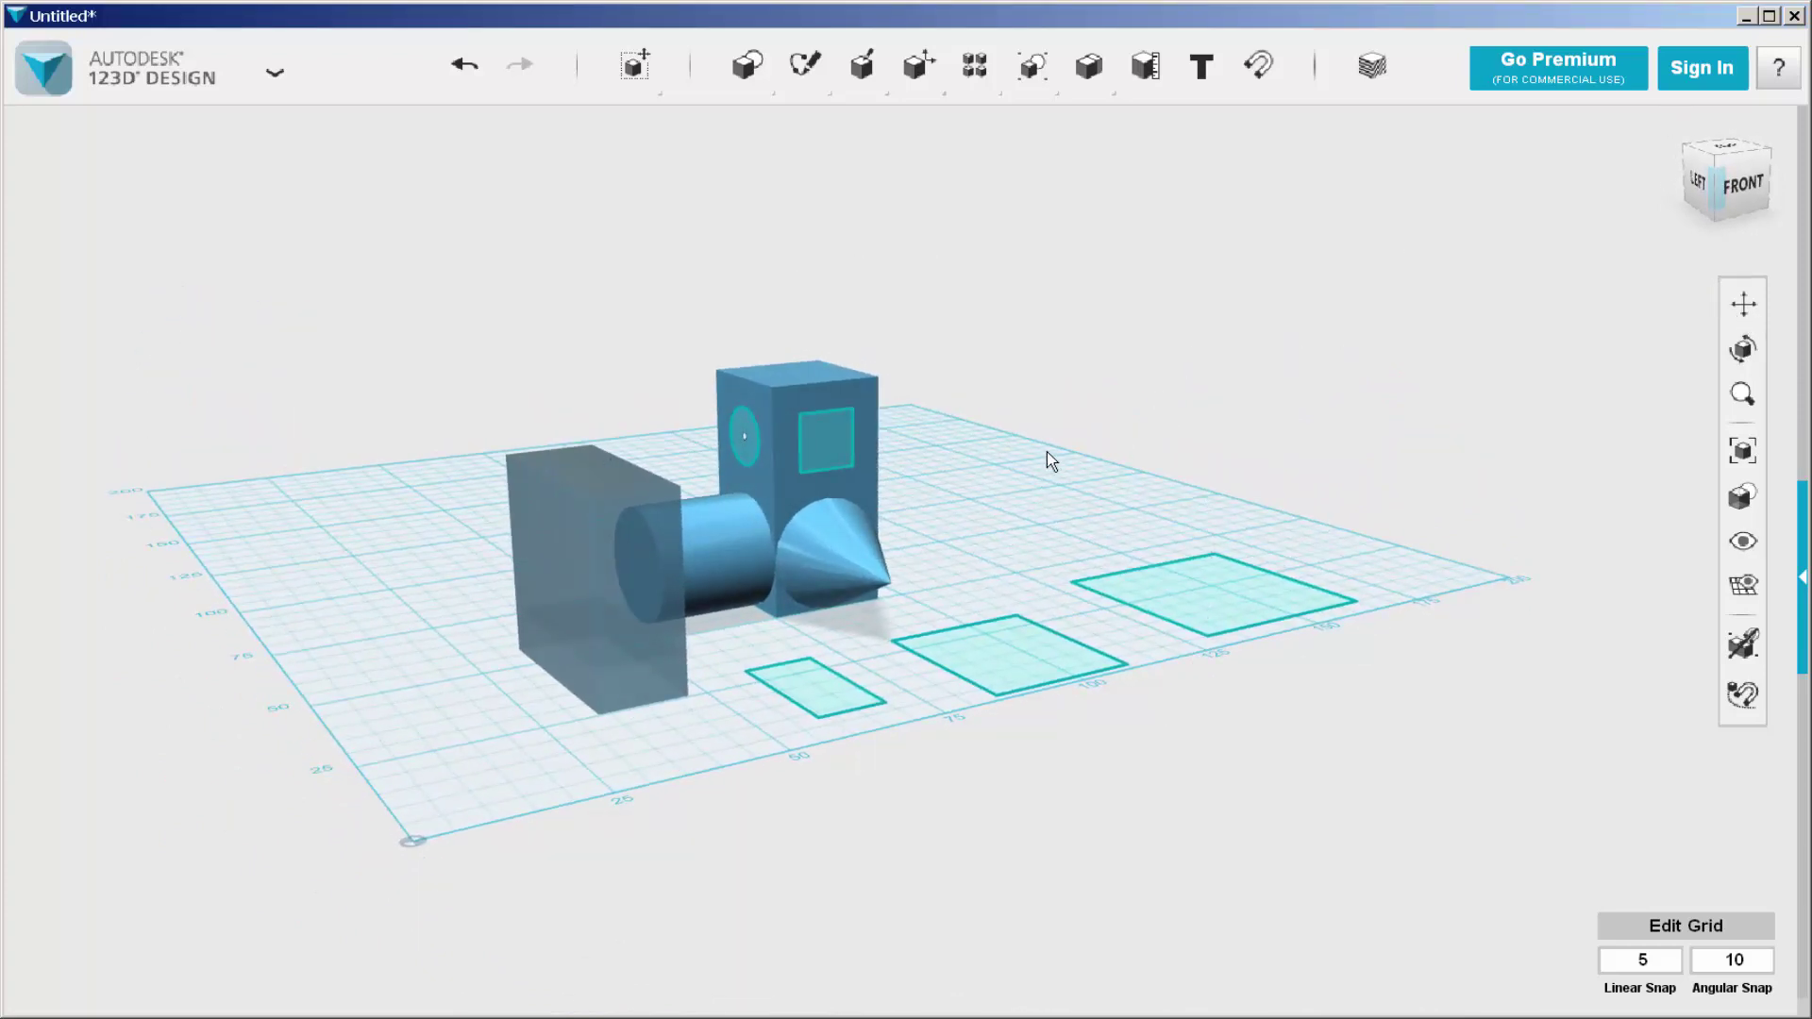
{"action": "mouse_move", "coordinate": [1420, 500]}
{"action": "left_mouse_down"}
{"action": "mouse_move", "coordinate": [1431, 522]}
{"action": "mouse_move", "coordinate": [1376, 538]}
{"action": "mouse_move", "coordinate": [1363, 485]}
{"action": "mouse_move", "coordinate": [1347, 538]}
{"action": "mouse_move", "coordinate": [1379, 457]}
{"action": "mouse_move", "coordinate": [1431, 495]}
{"action": "mouse_move", "coordinate": [1428, 522]}
{"action": "left_mouse_up"}
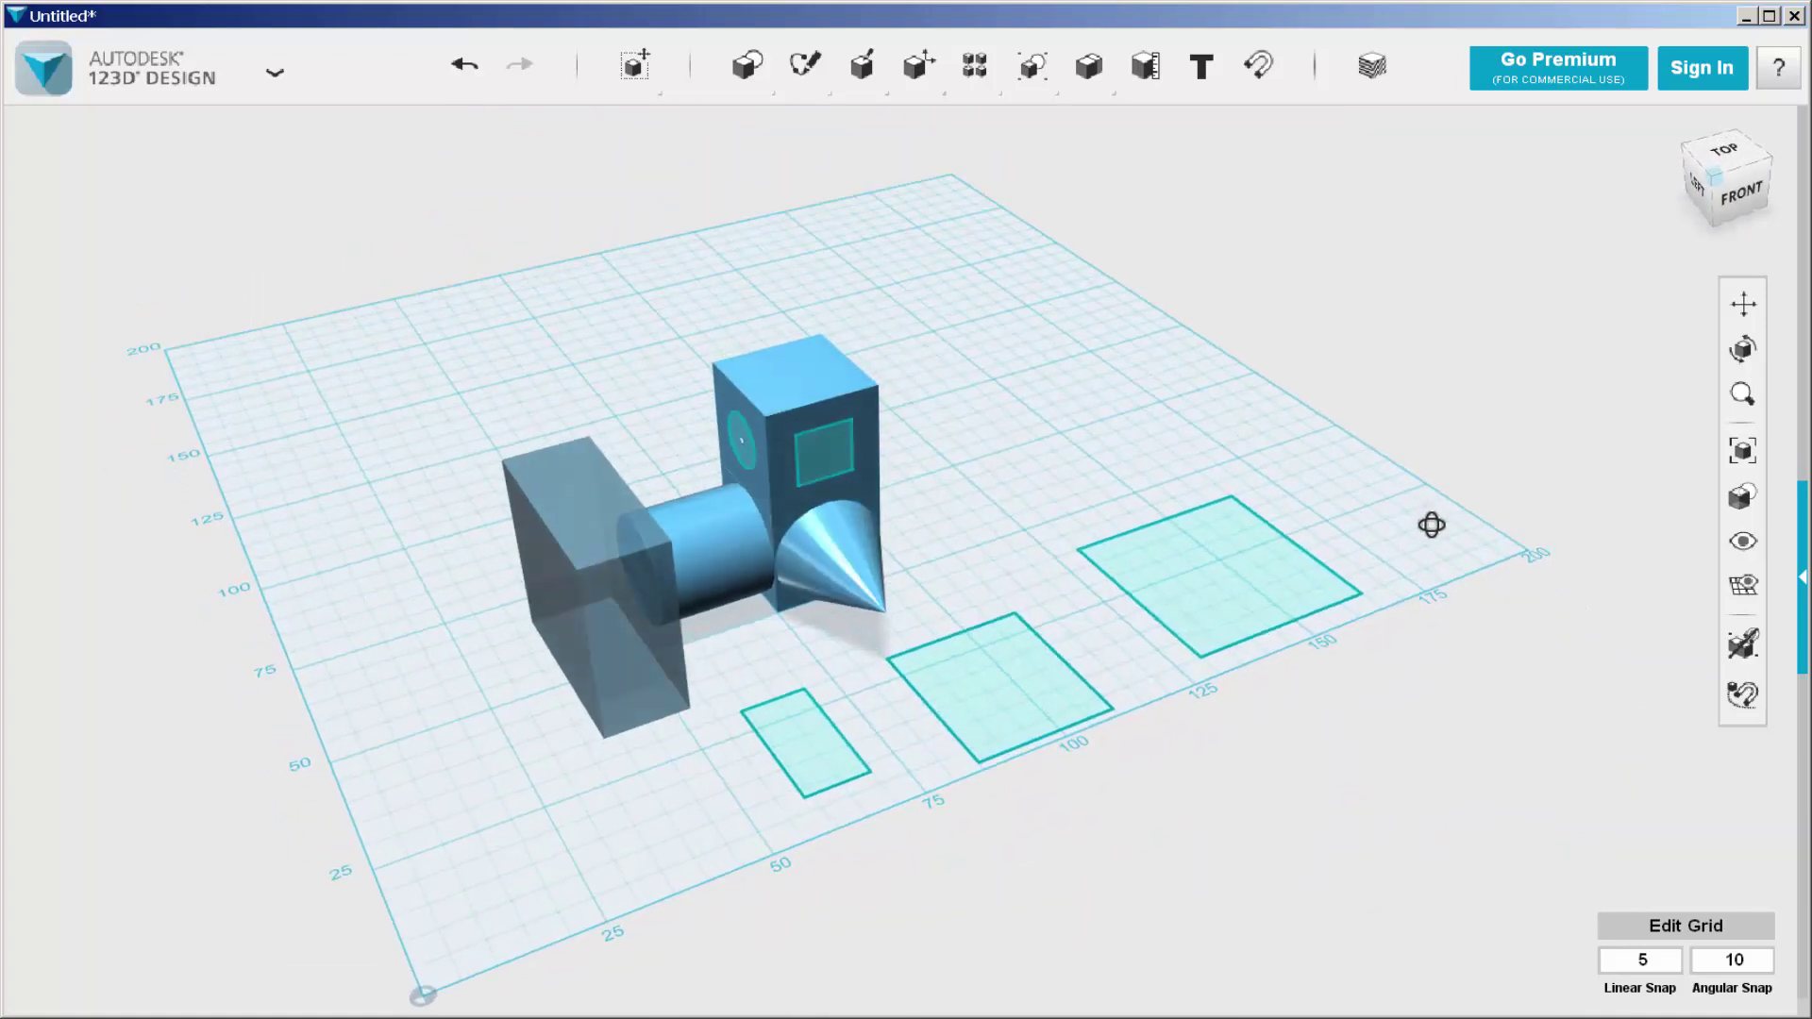
{"action": "mouse_move", "coordinate": [1270, 462]}
{"action": "middle_mouse_down"}
{"action": "mouse_move", "coordinate": [1282, 551]}
{"action": "mouse_move", "coordinate": [1331, 421]}
{"action": "mouse_move", "coordinate": [1172, 445]}
{"action": "mouse_move", "coordinate": [1153, 490]}
{"action": "mouse_move", "coordinate": [1274, 501]}
{"action": "mouse_move", "coordinate": [1266, 453]}
{"action": "middle_mouse_up"}
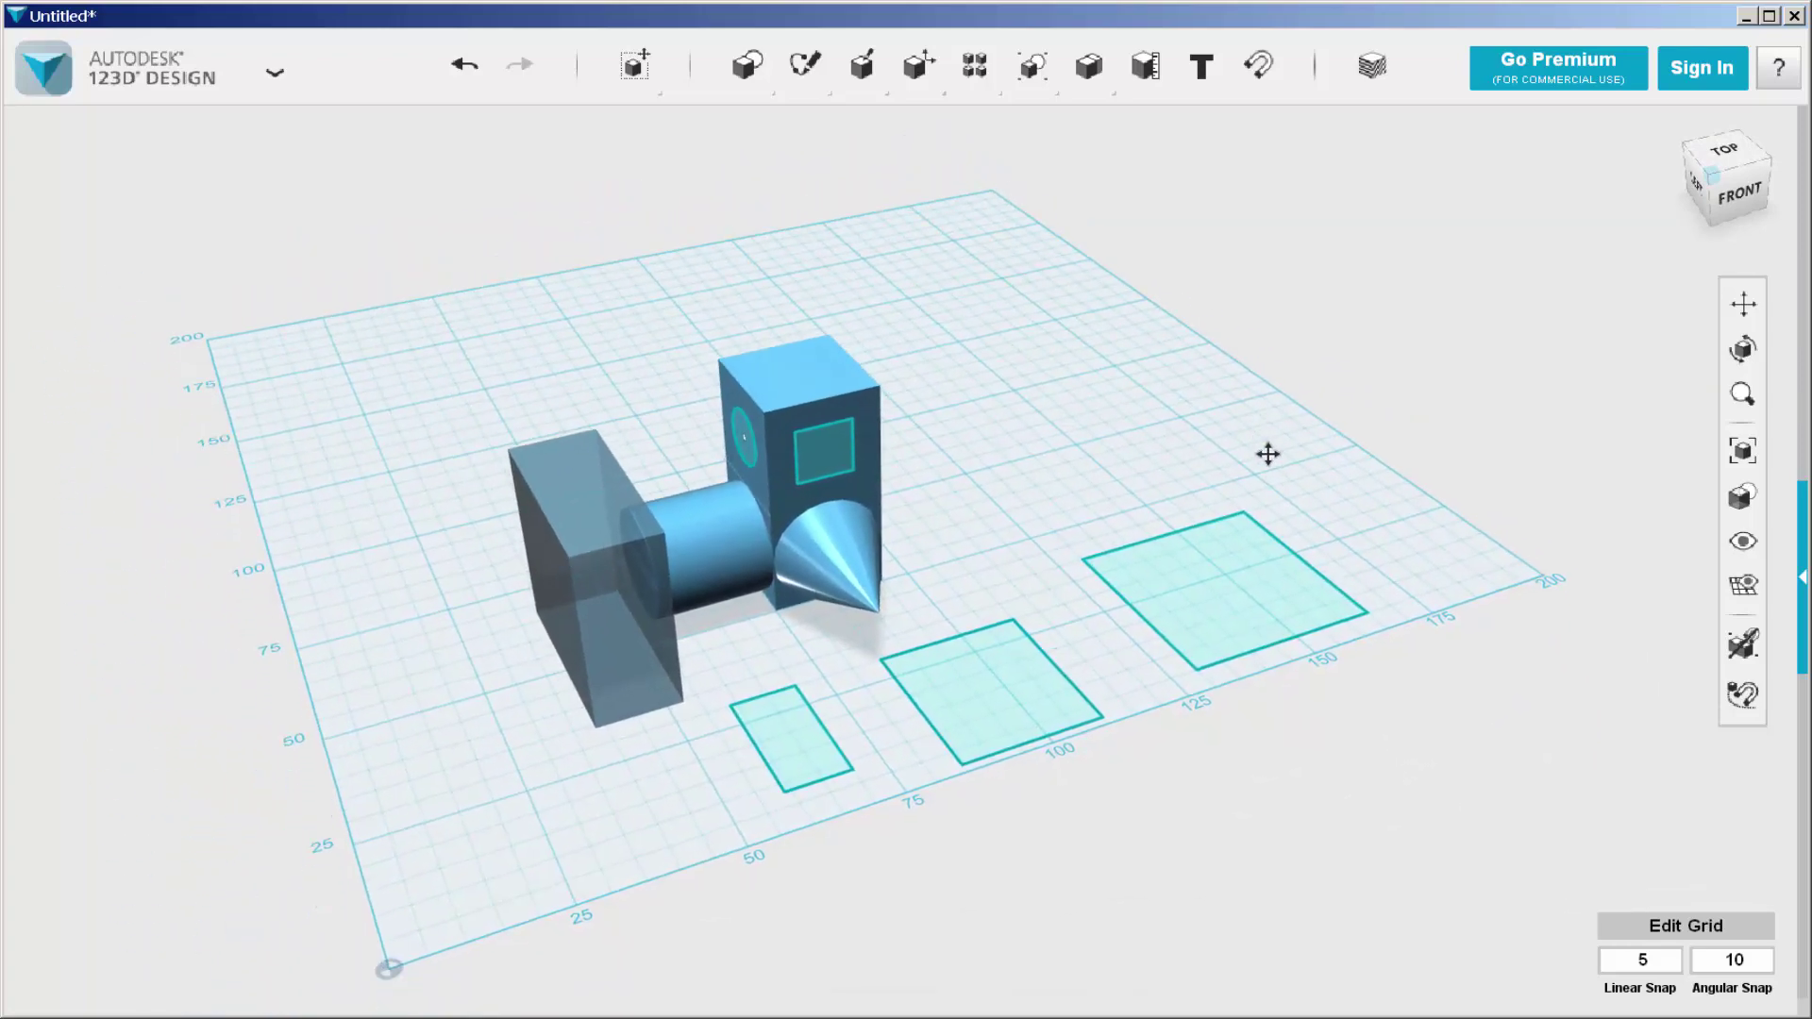
{"action": "left_click", "coordinate": [1743, 397]}
{"action": "left_click_drag", "start_coordinate": [1287, 494], "coordinate": [1108, 416]}
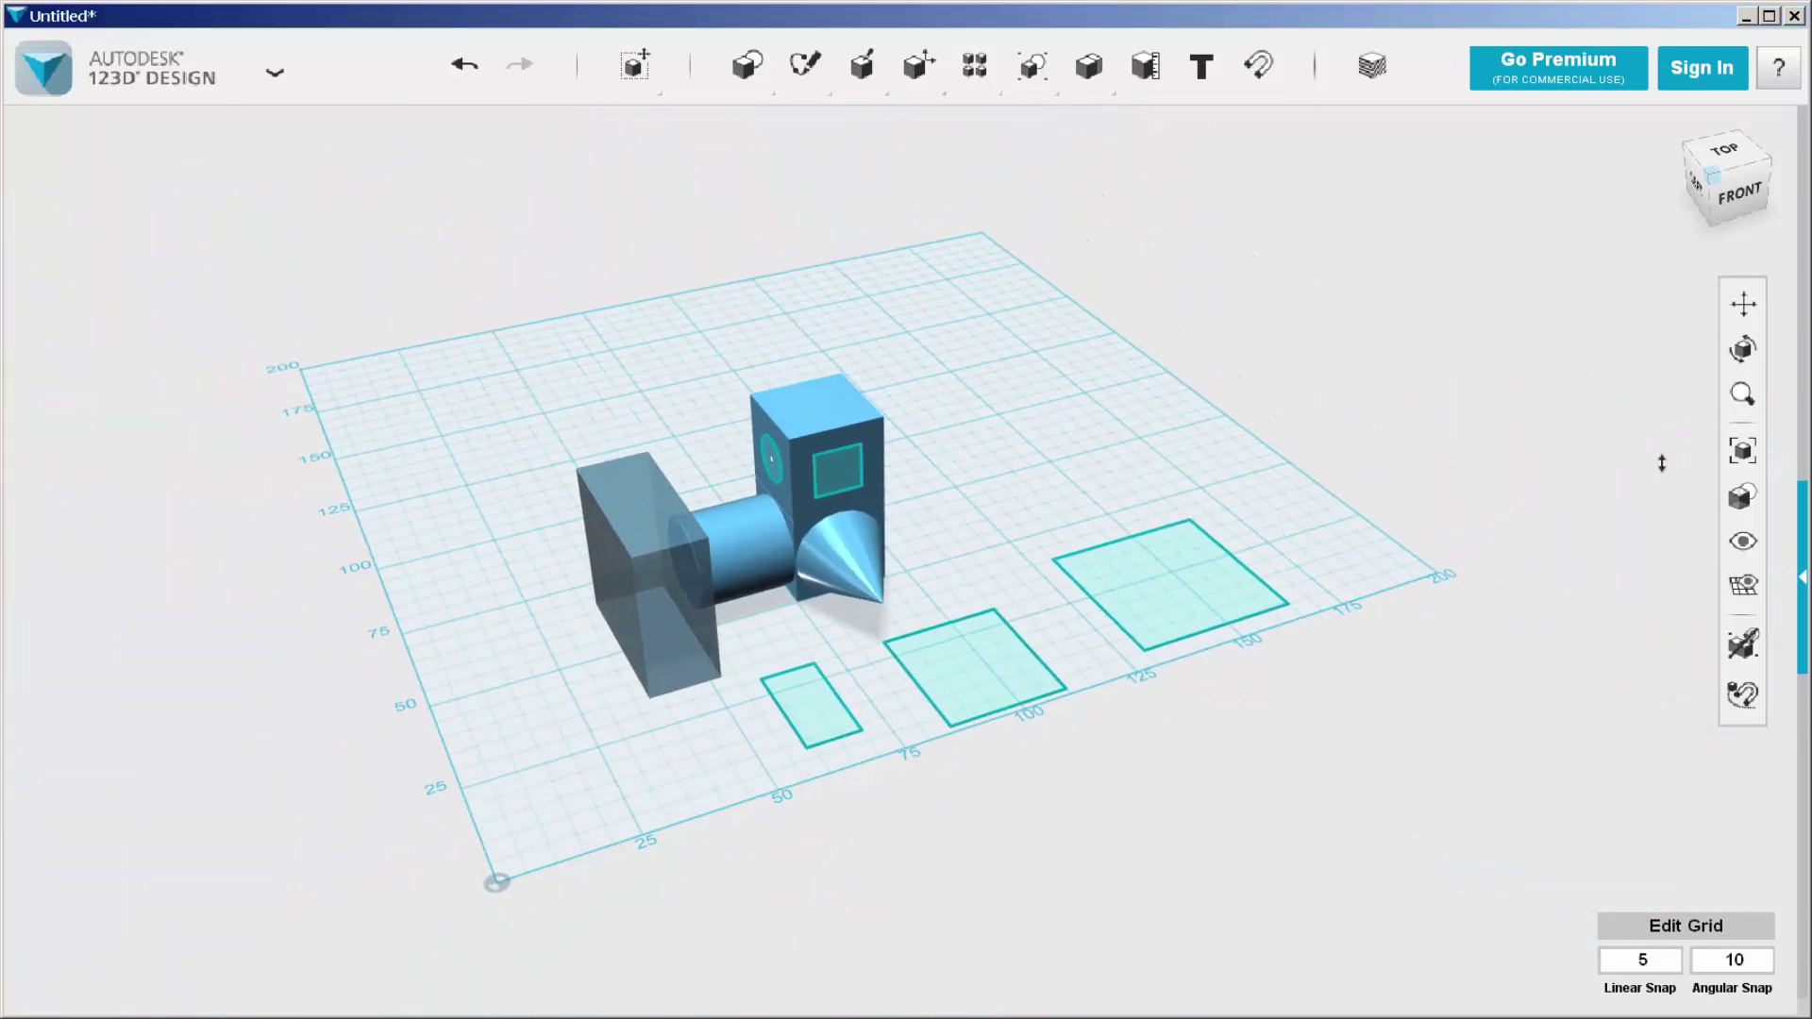
- Zoom to fit all models, then try Materials and Outlines, Materials Only, Outlines Only, and return to Materials and Outlines
{"action": "left_click", "coordinate": [1743, 451]}
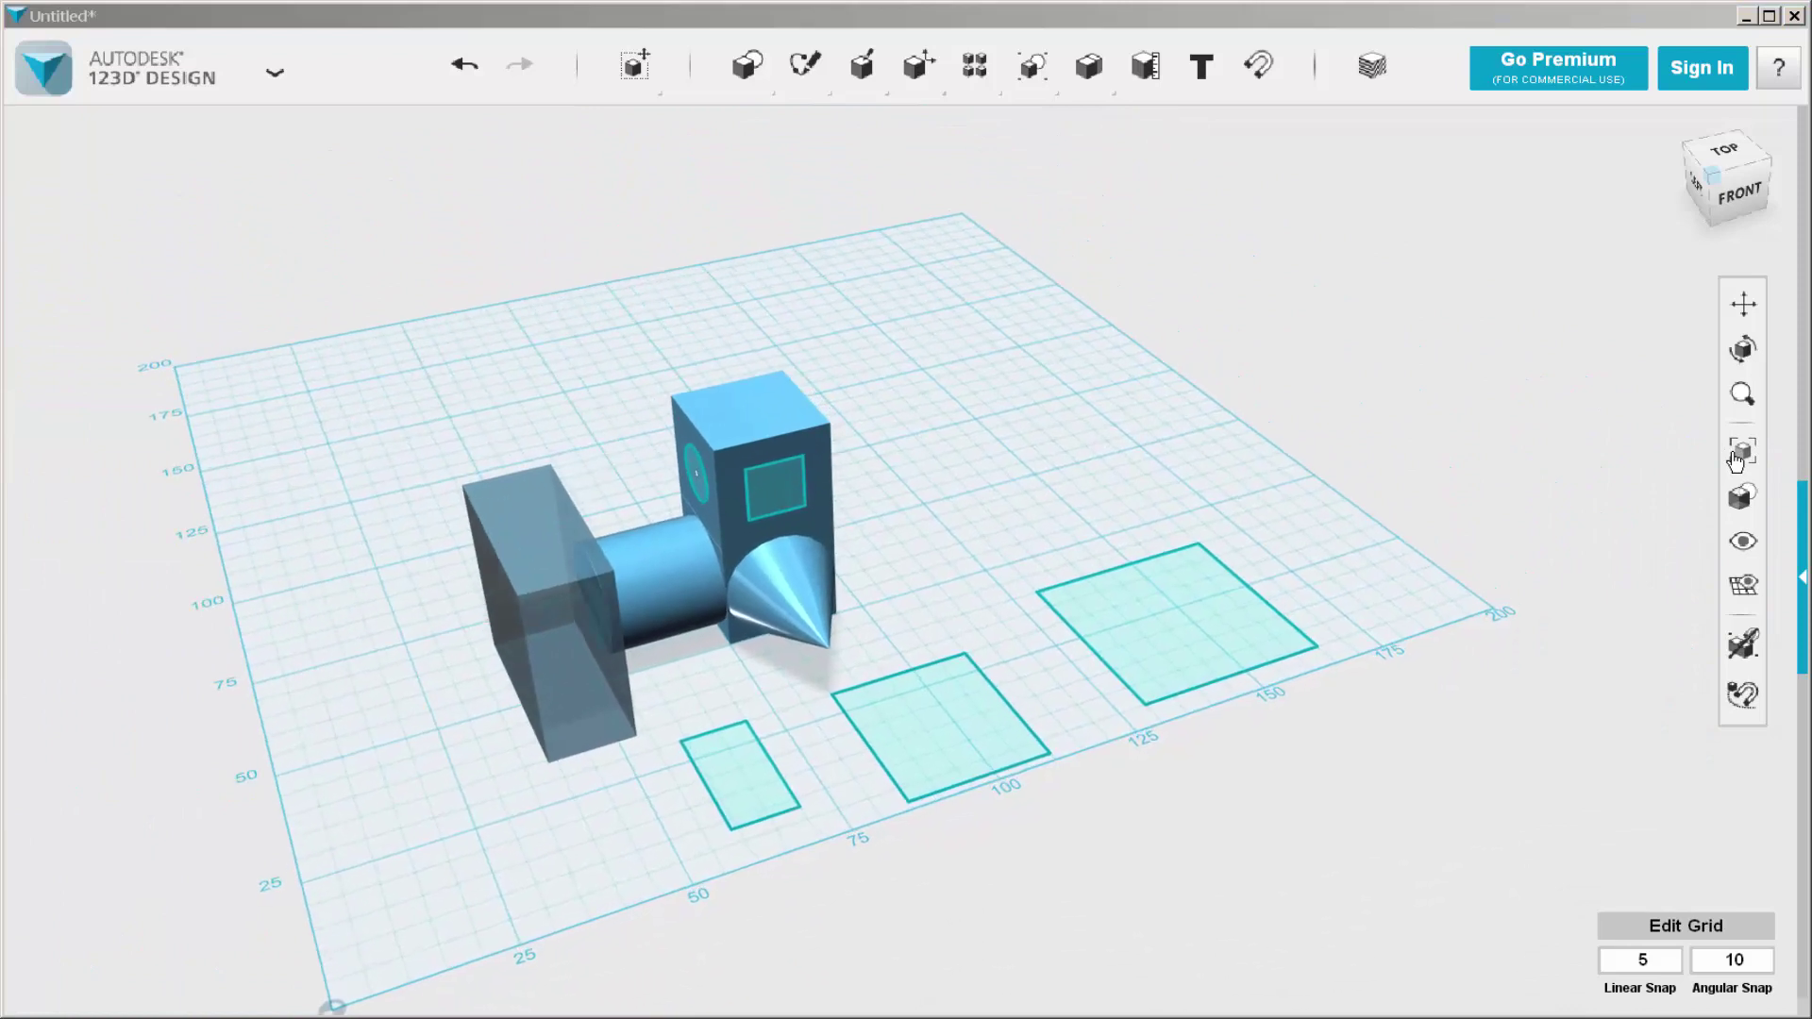
{"action": "mouse_move", "coordinate": [1741, 499]}
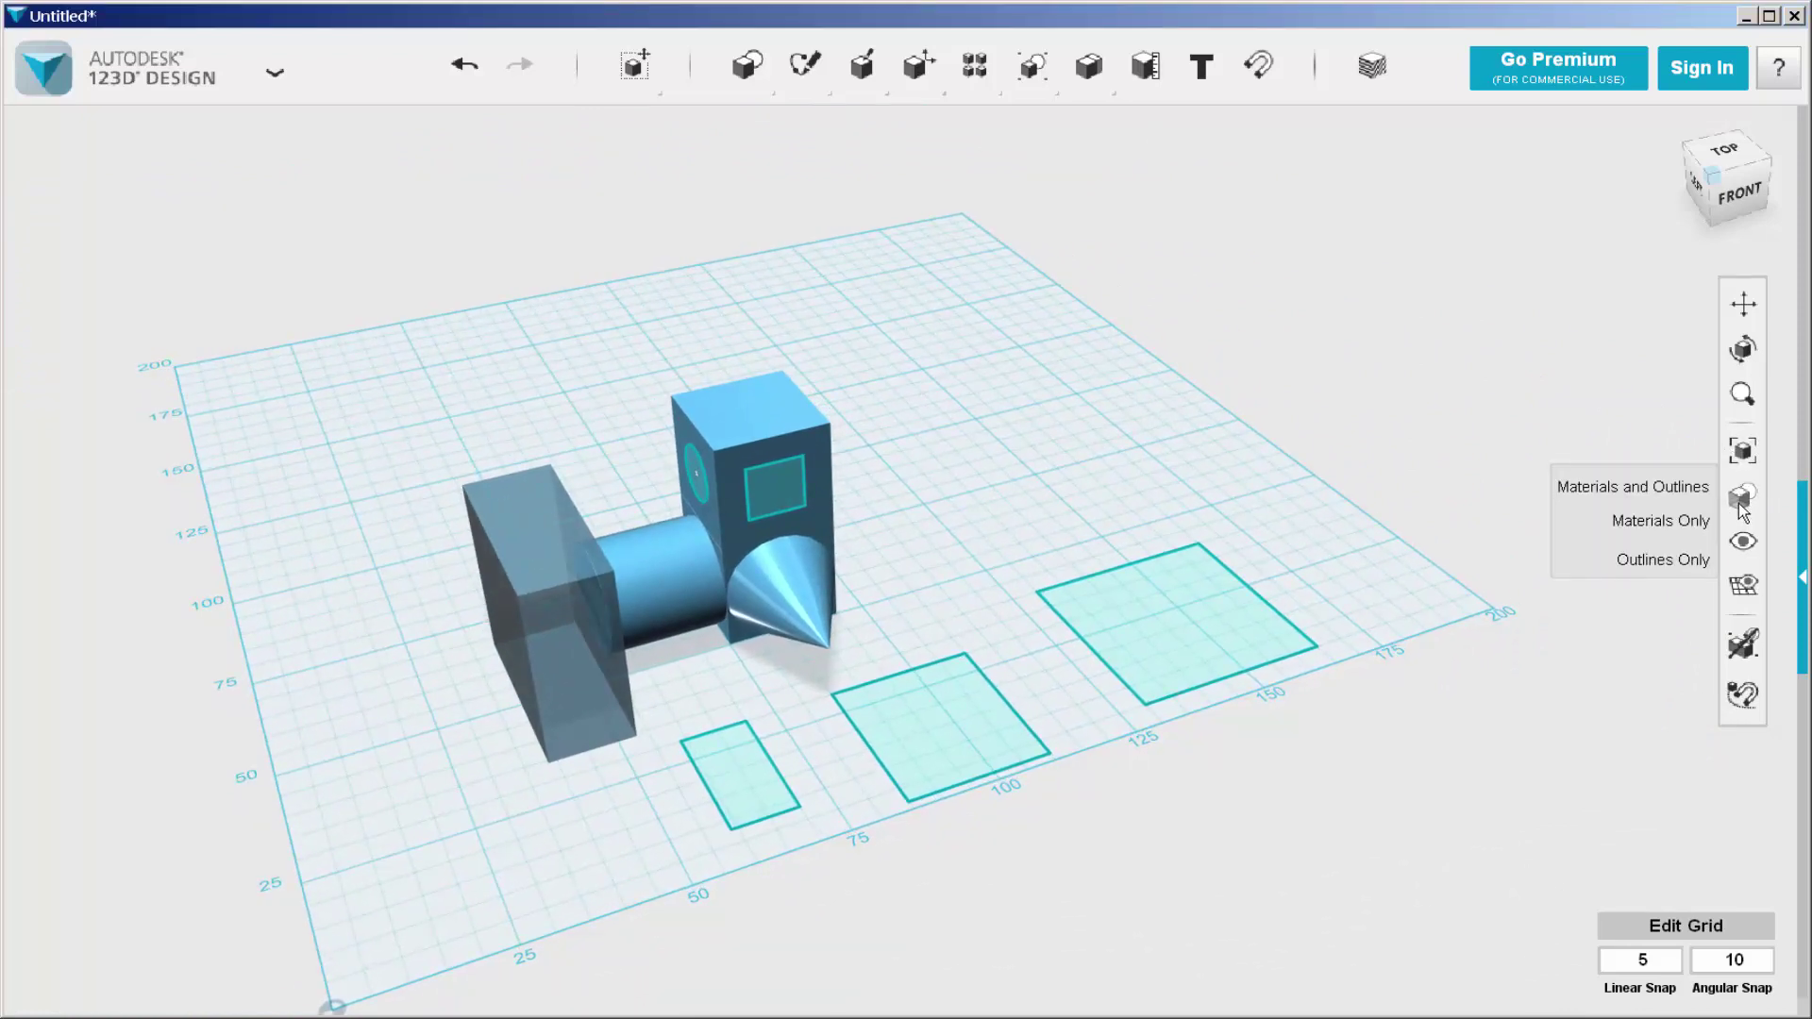
{"action": "left_click", "coordinate": [1666, 498]}
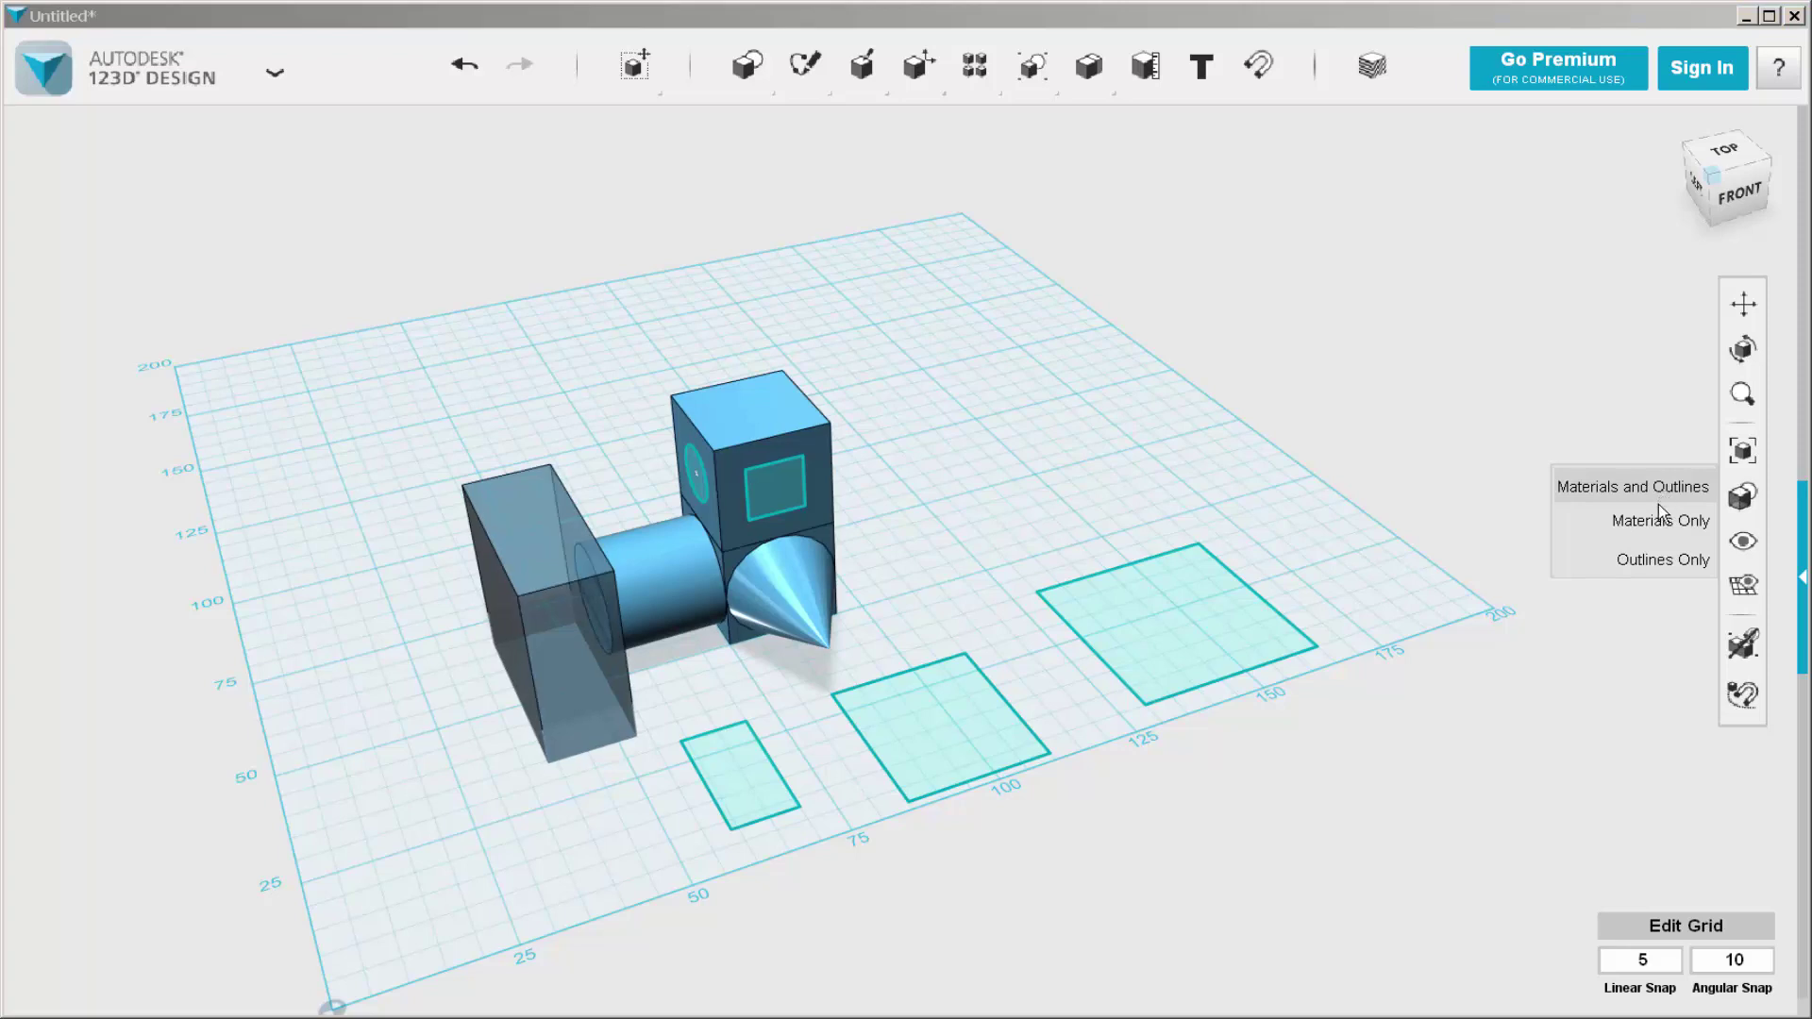
{"action": "left_click", "coordinate": [1663, 523]}
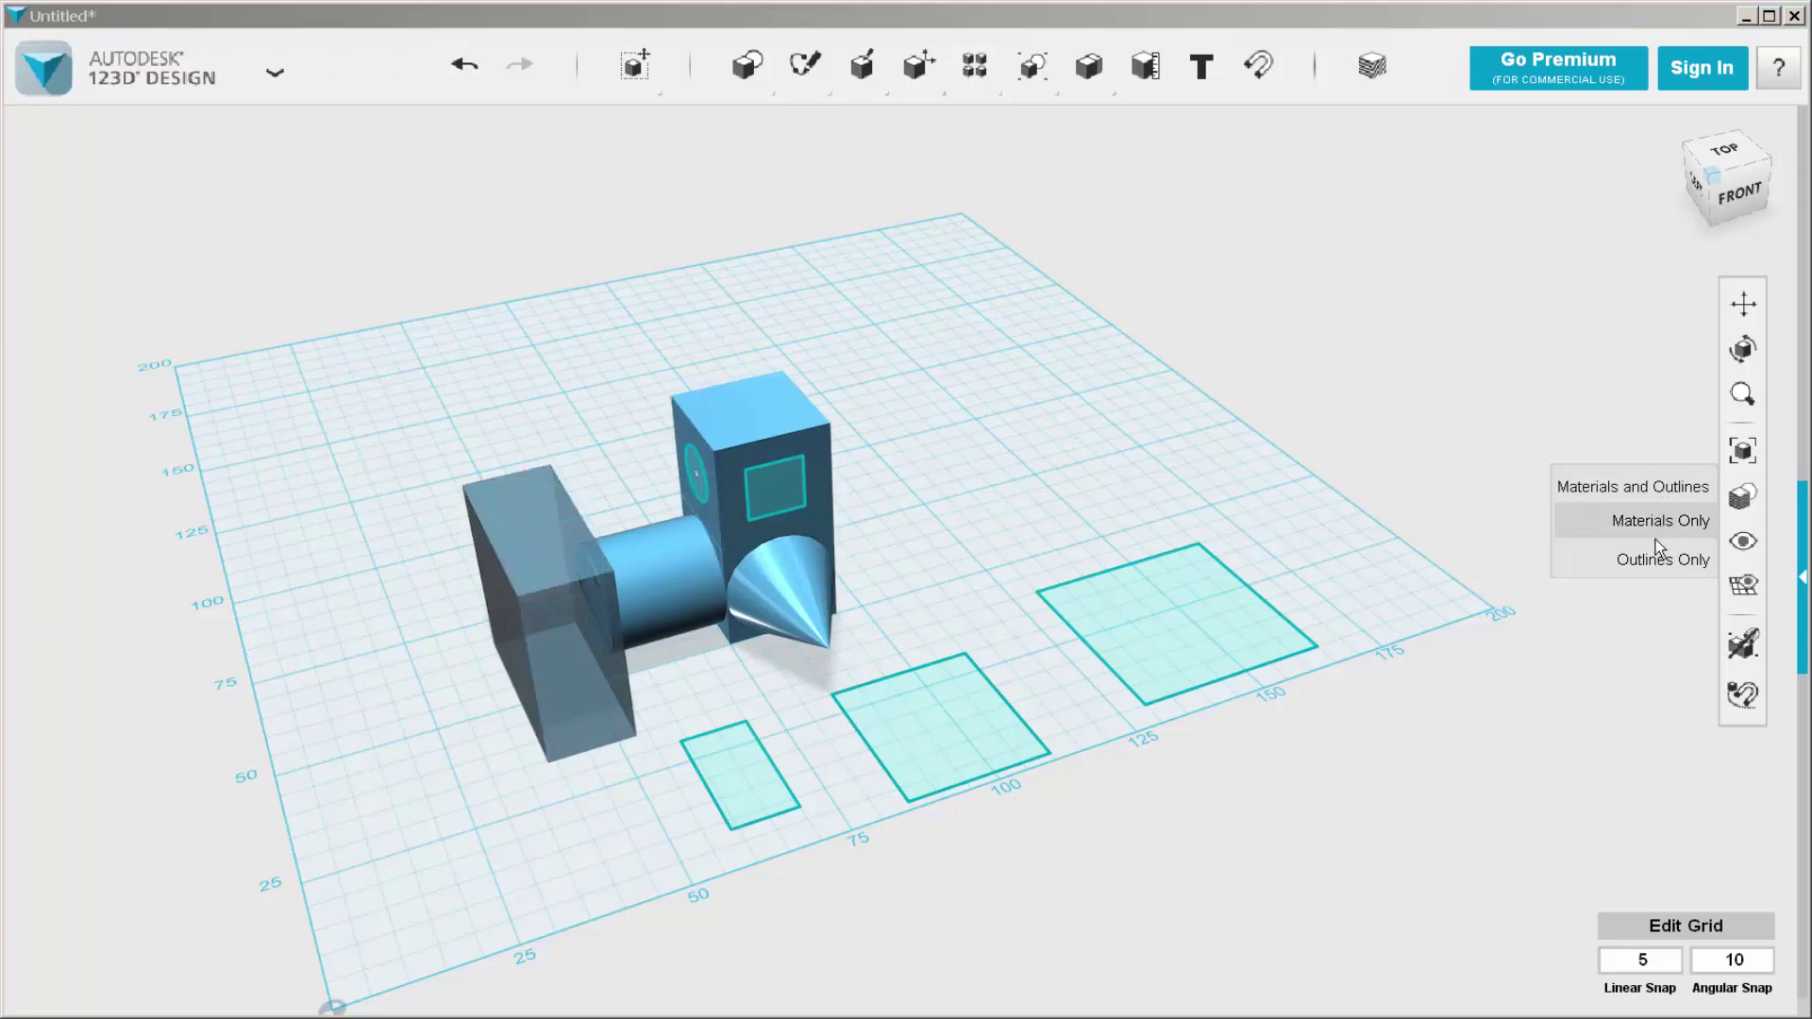
{"action": "left_click", "coordinate": [1654, 561]}
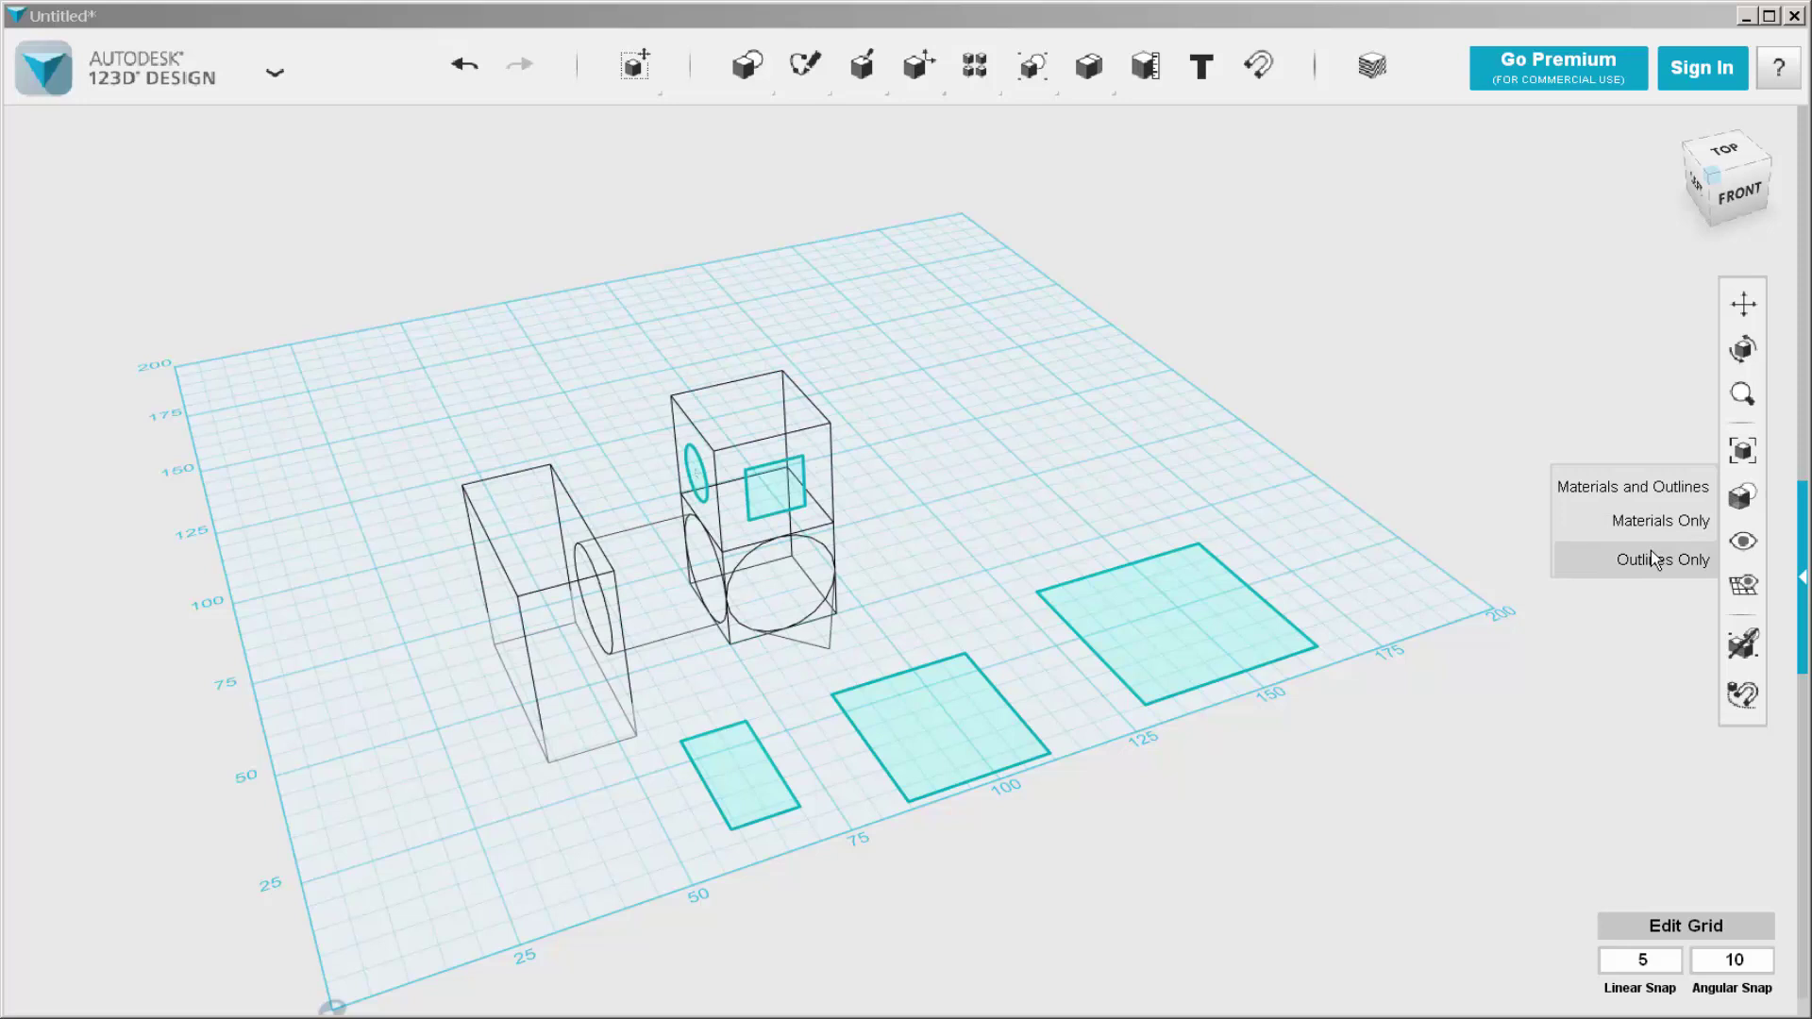
{"action": "left_click", "coordinate": [1612, 495]}
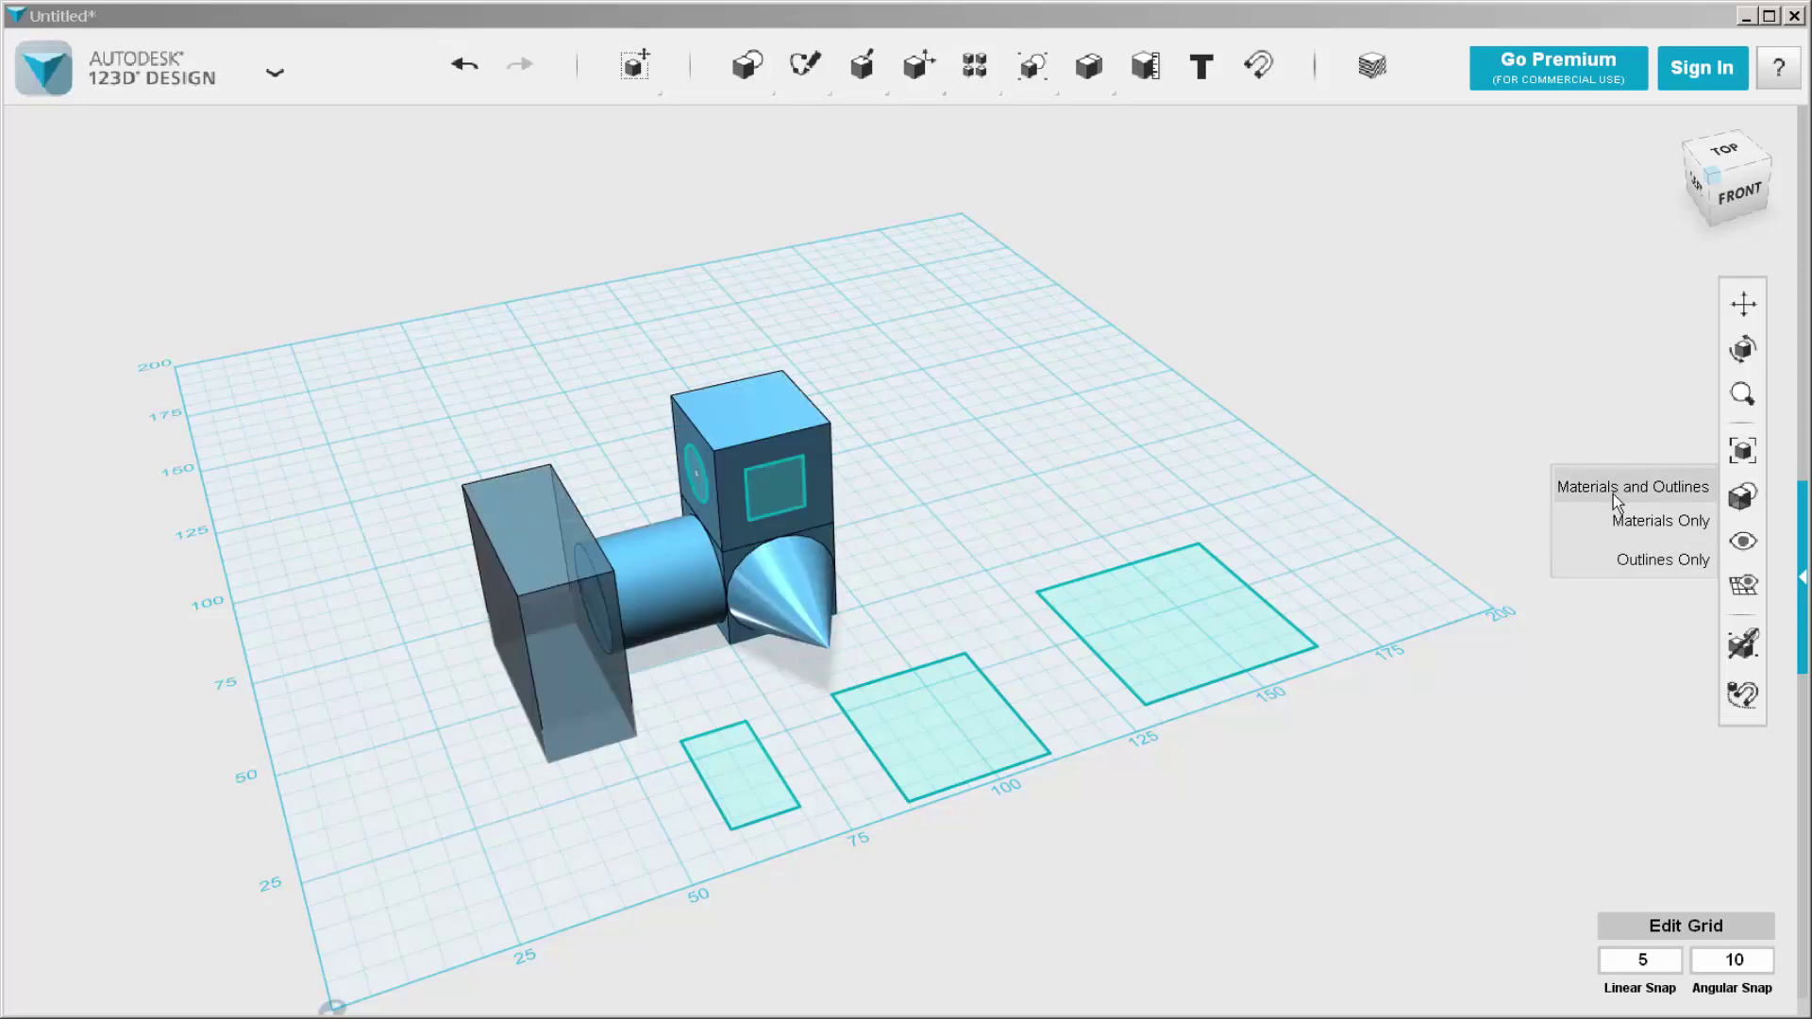
{"action": "mouse_move", "coordinate": [1735, 546]}
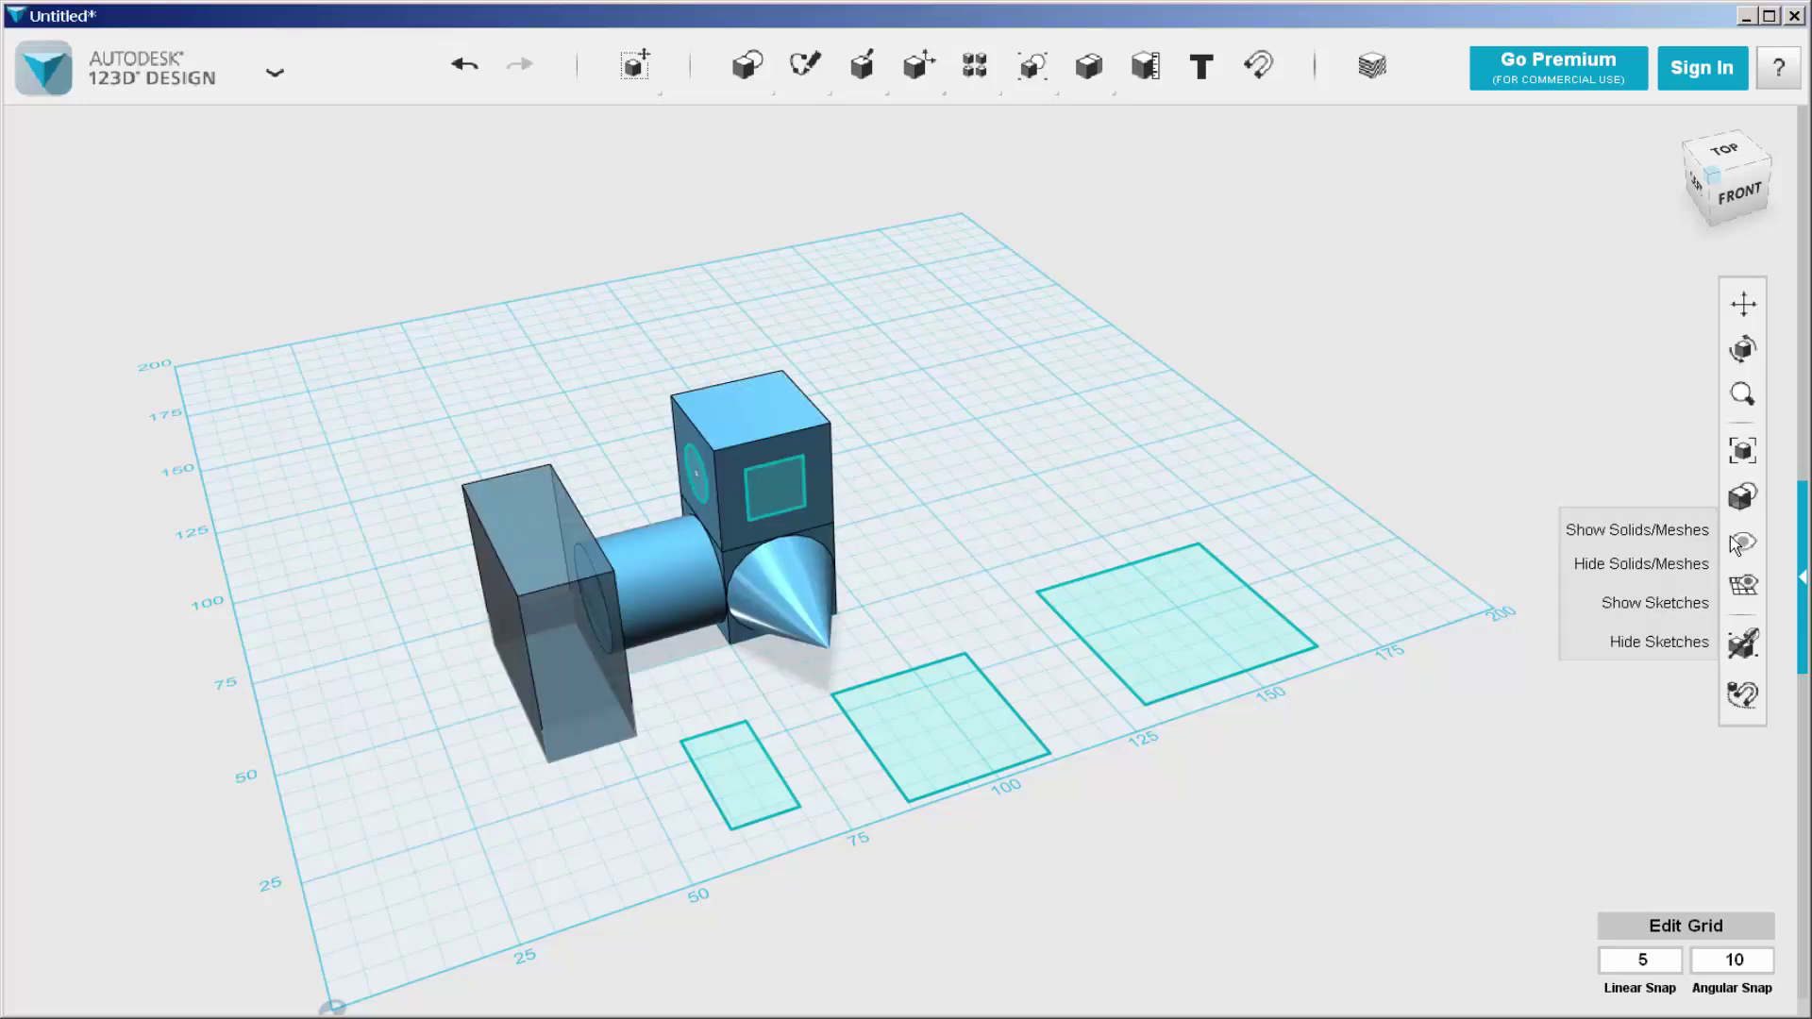
{"action": "left_click", "coordinate": [1677, 536]}
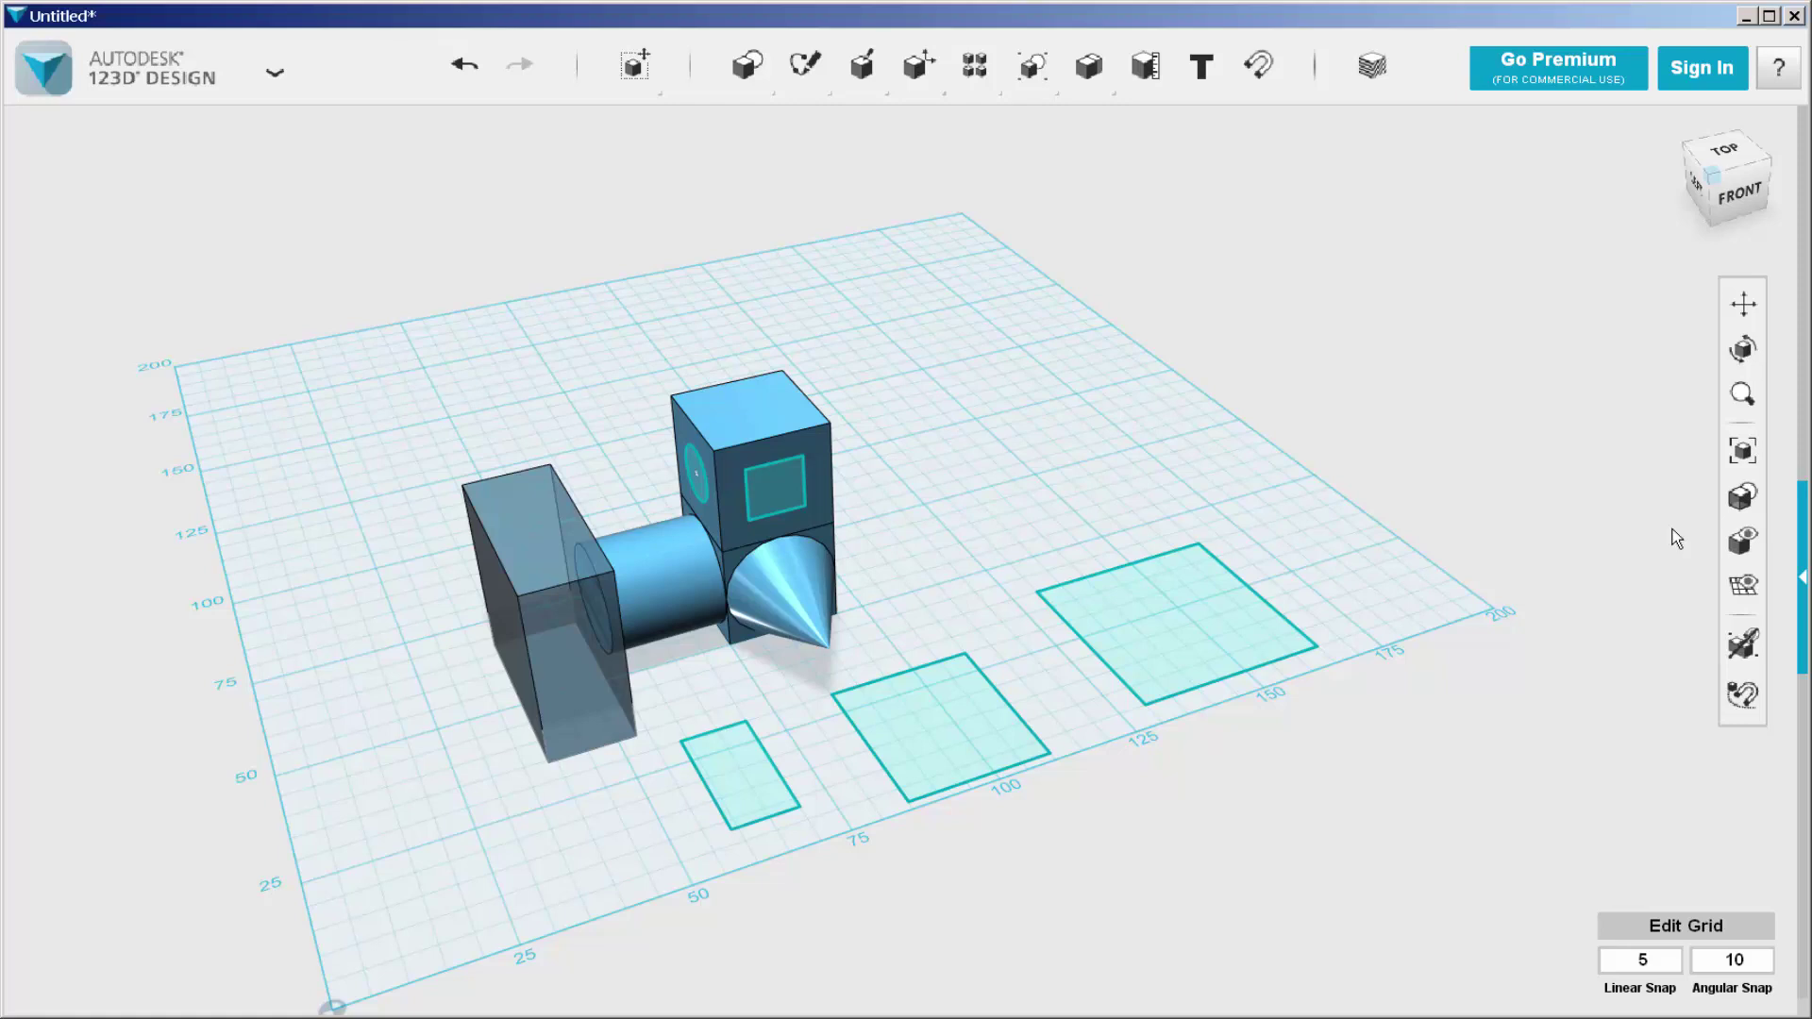
{"action": "mouse_move", "coordinate": [1742, 541]}
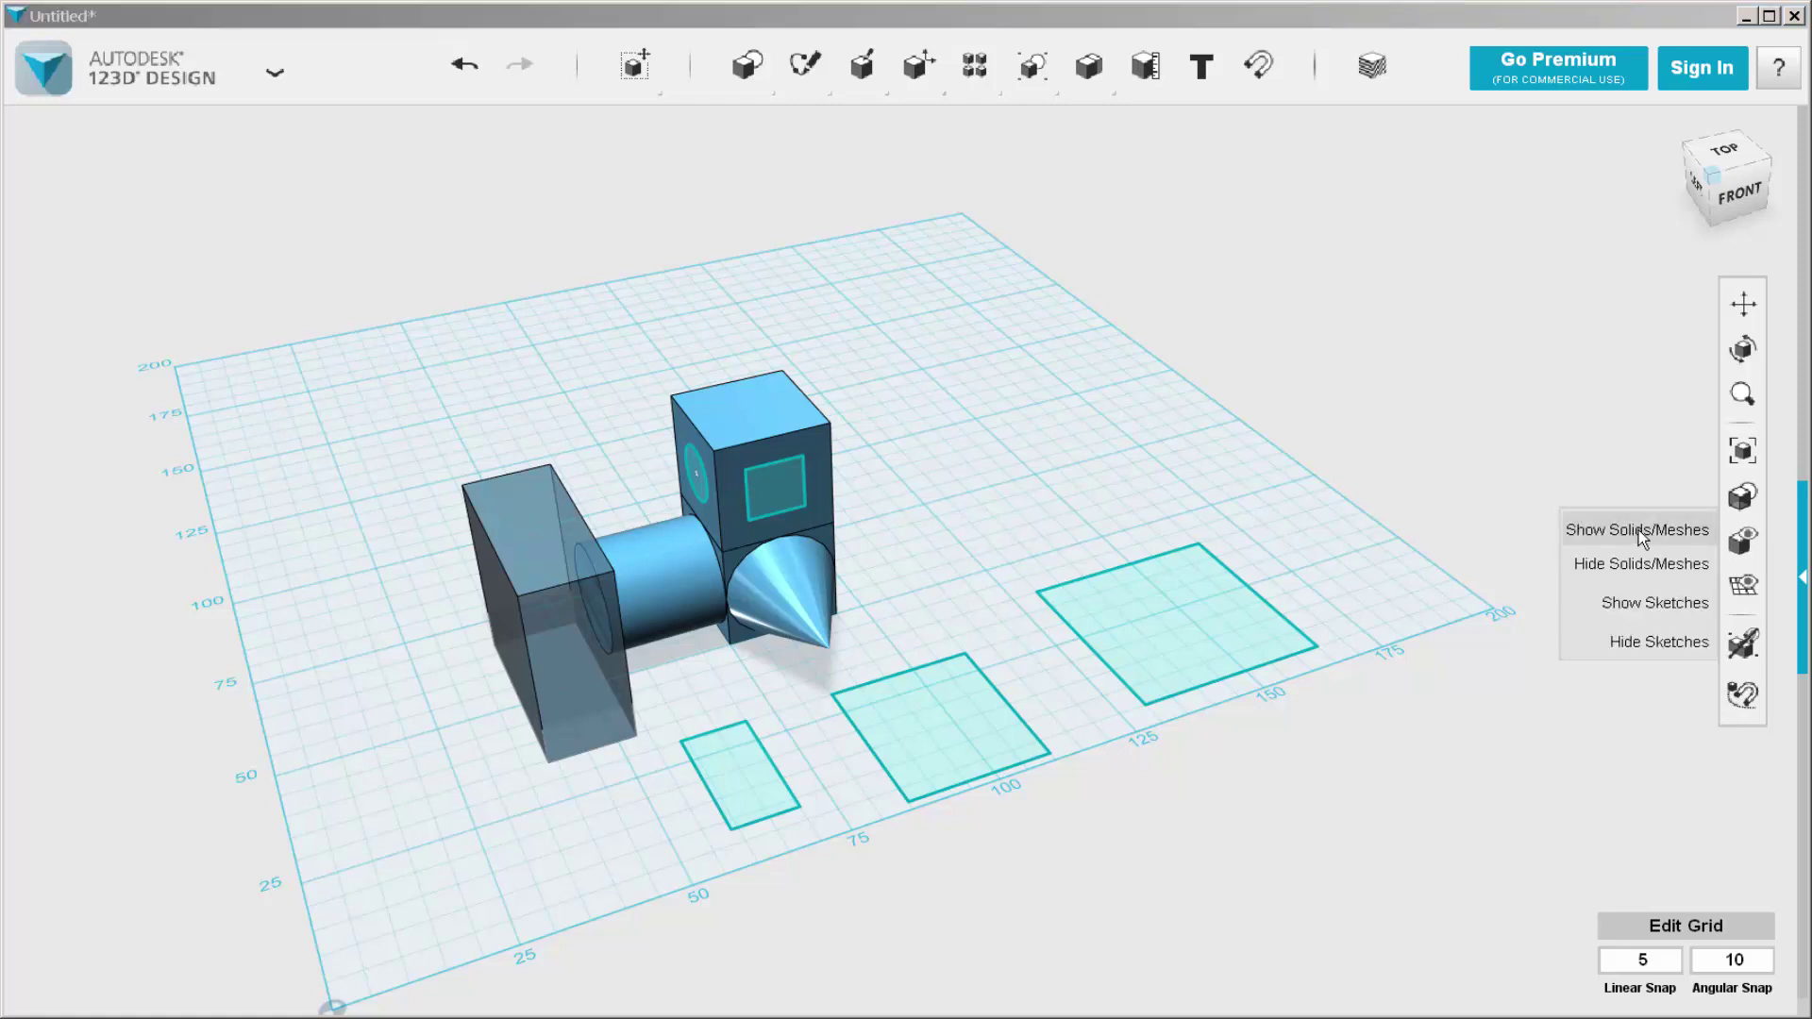
{"action": "left_click", "coordinate": [1743, 590]}
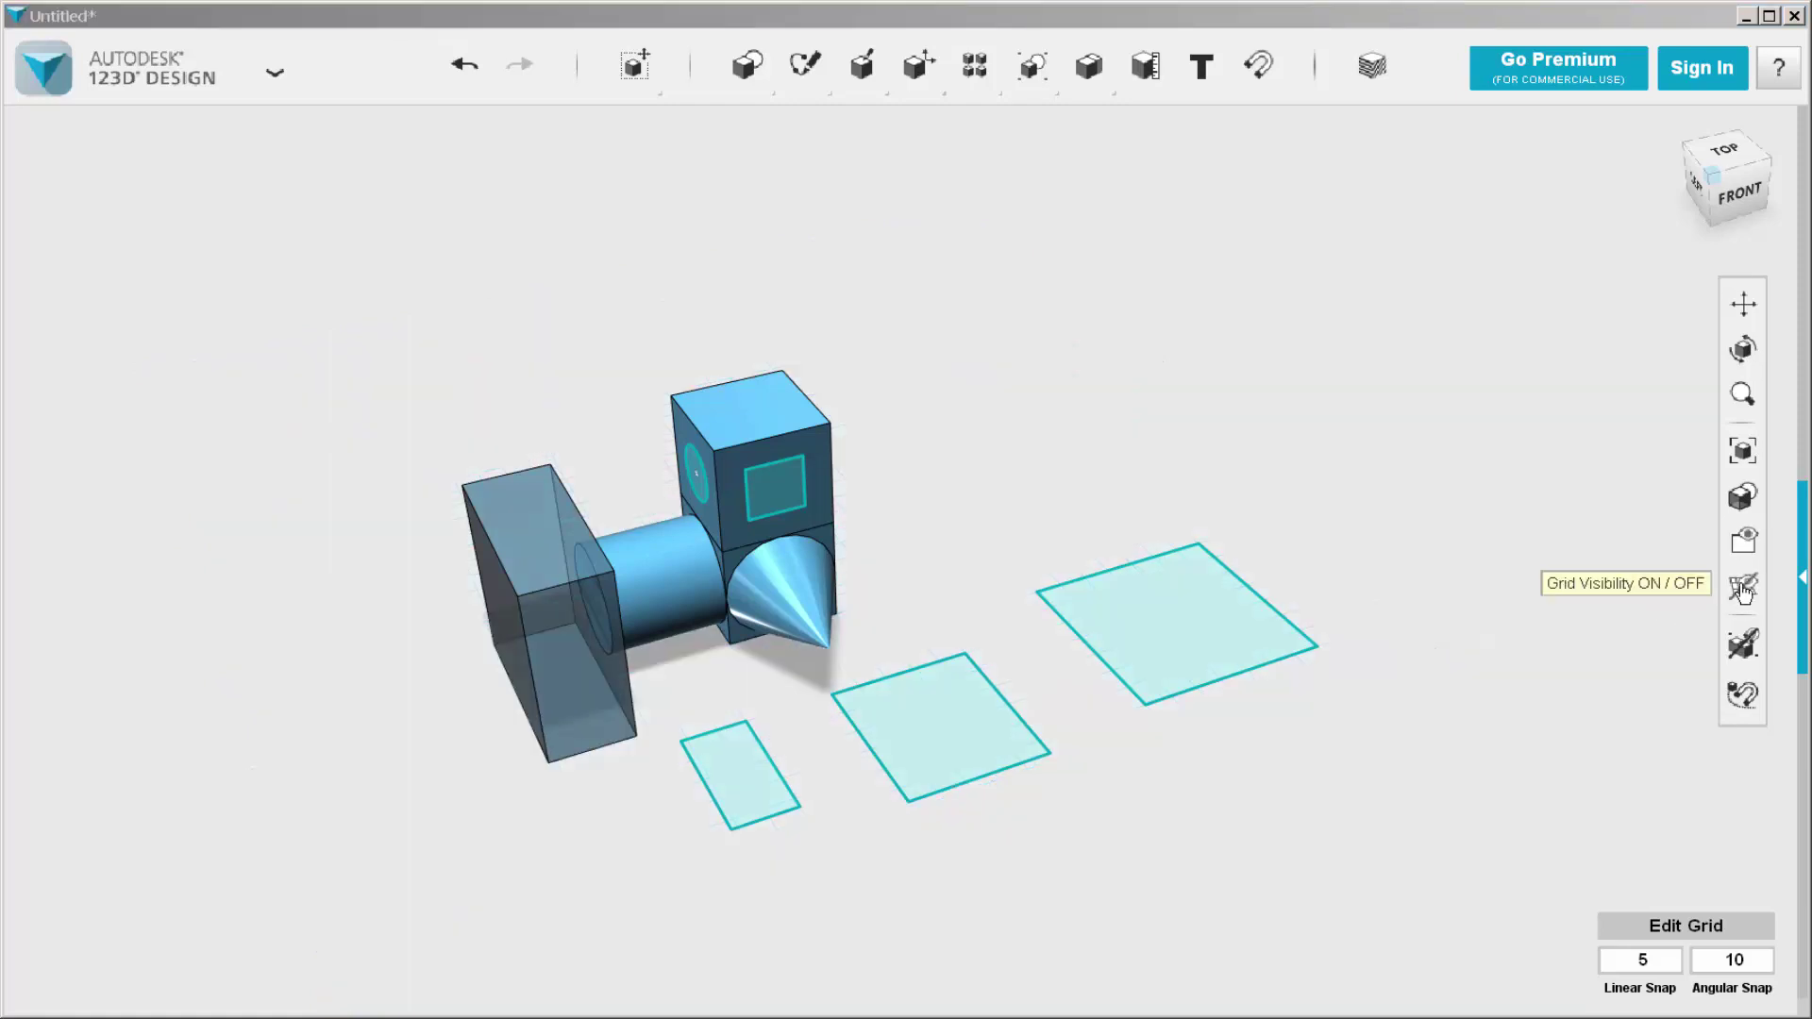
{"action": "left_click", "coordinate": [1742, 590]}
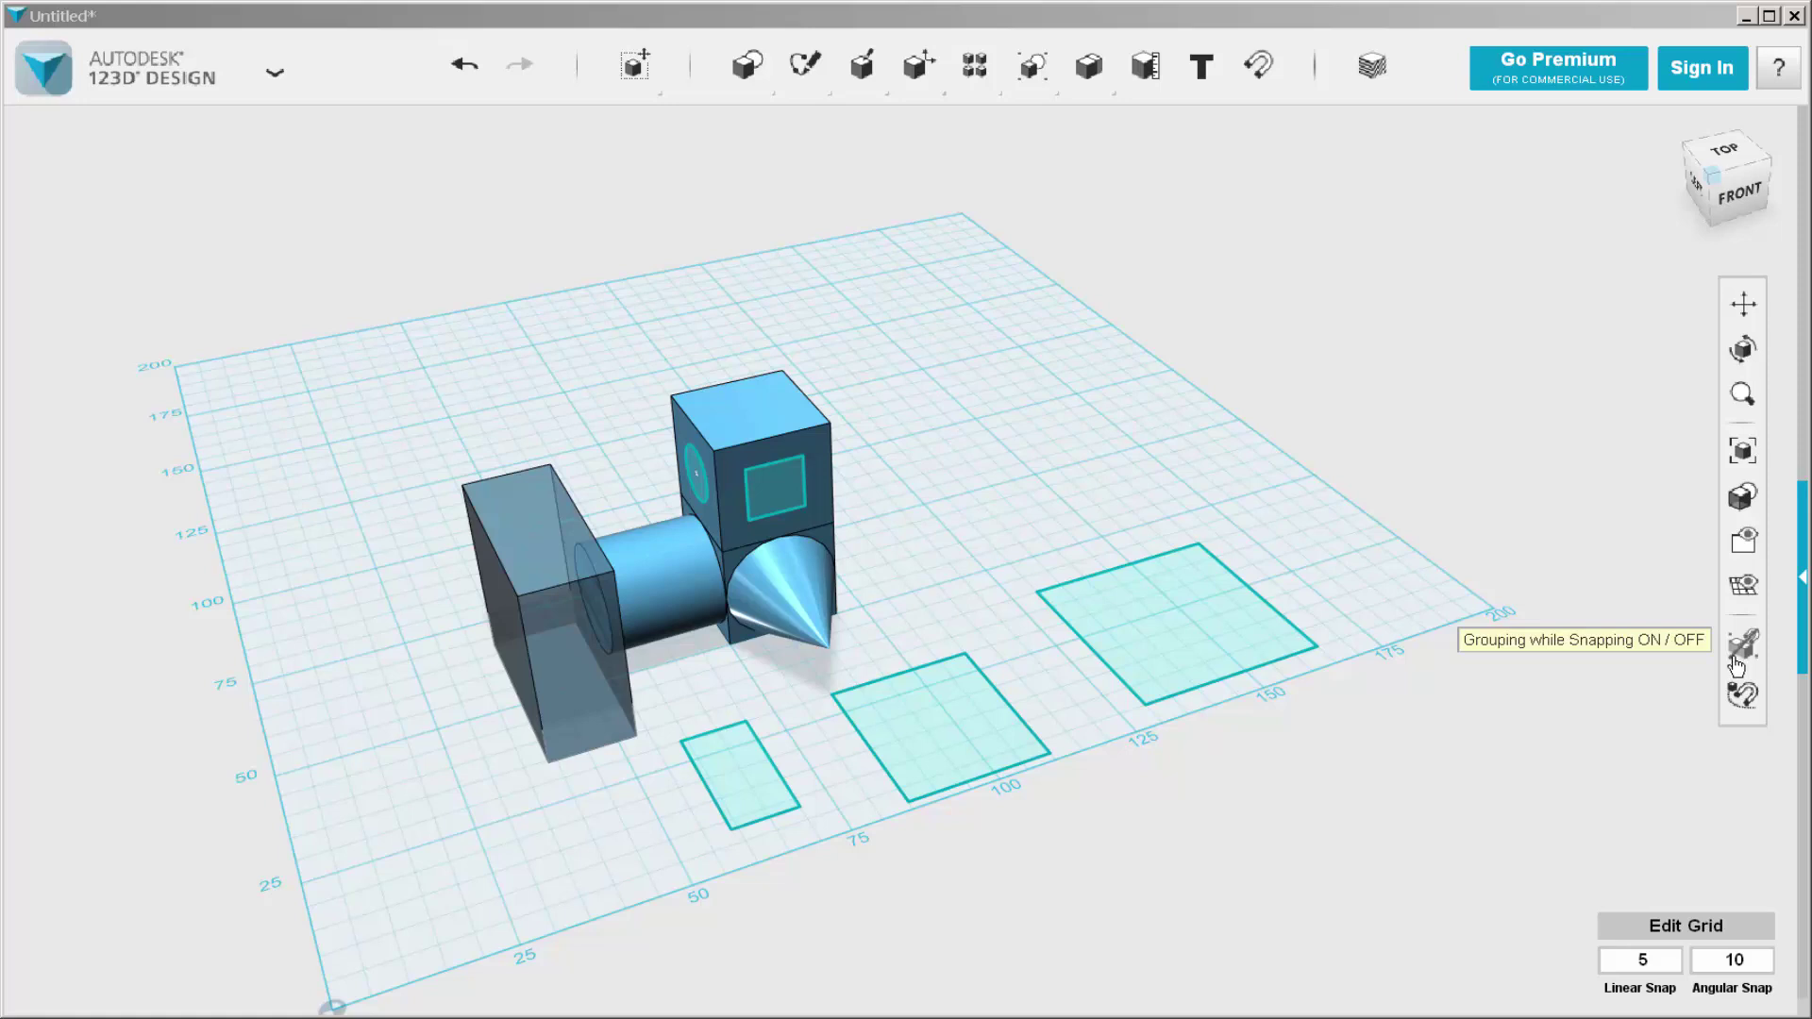
{"action": "left_click", "coordinate": [1743, 703]}
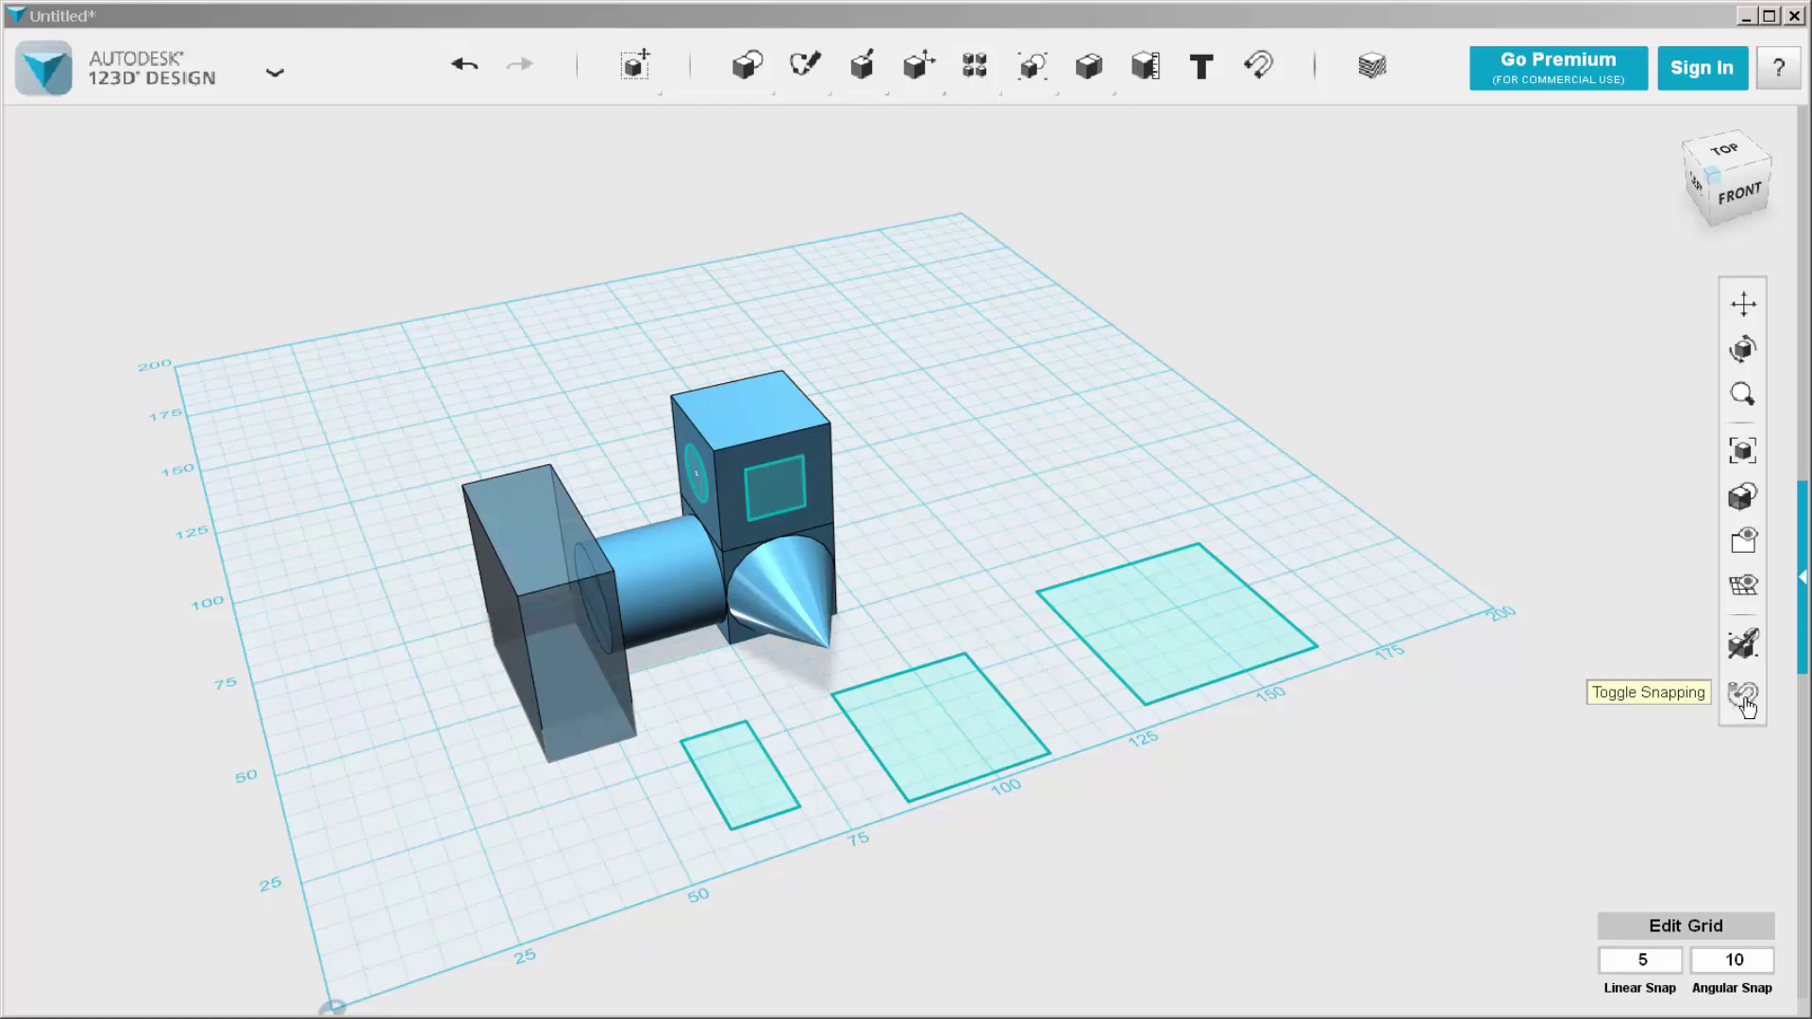
- Toggle object snapping and slide the top cube 10 mm to the right
{"action": "left_click", "coordinate": [1746, 701]}
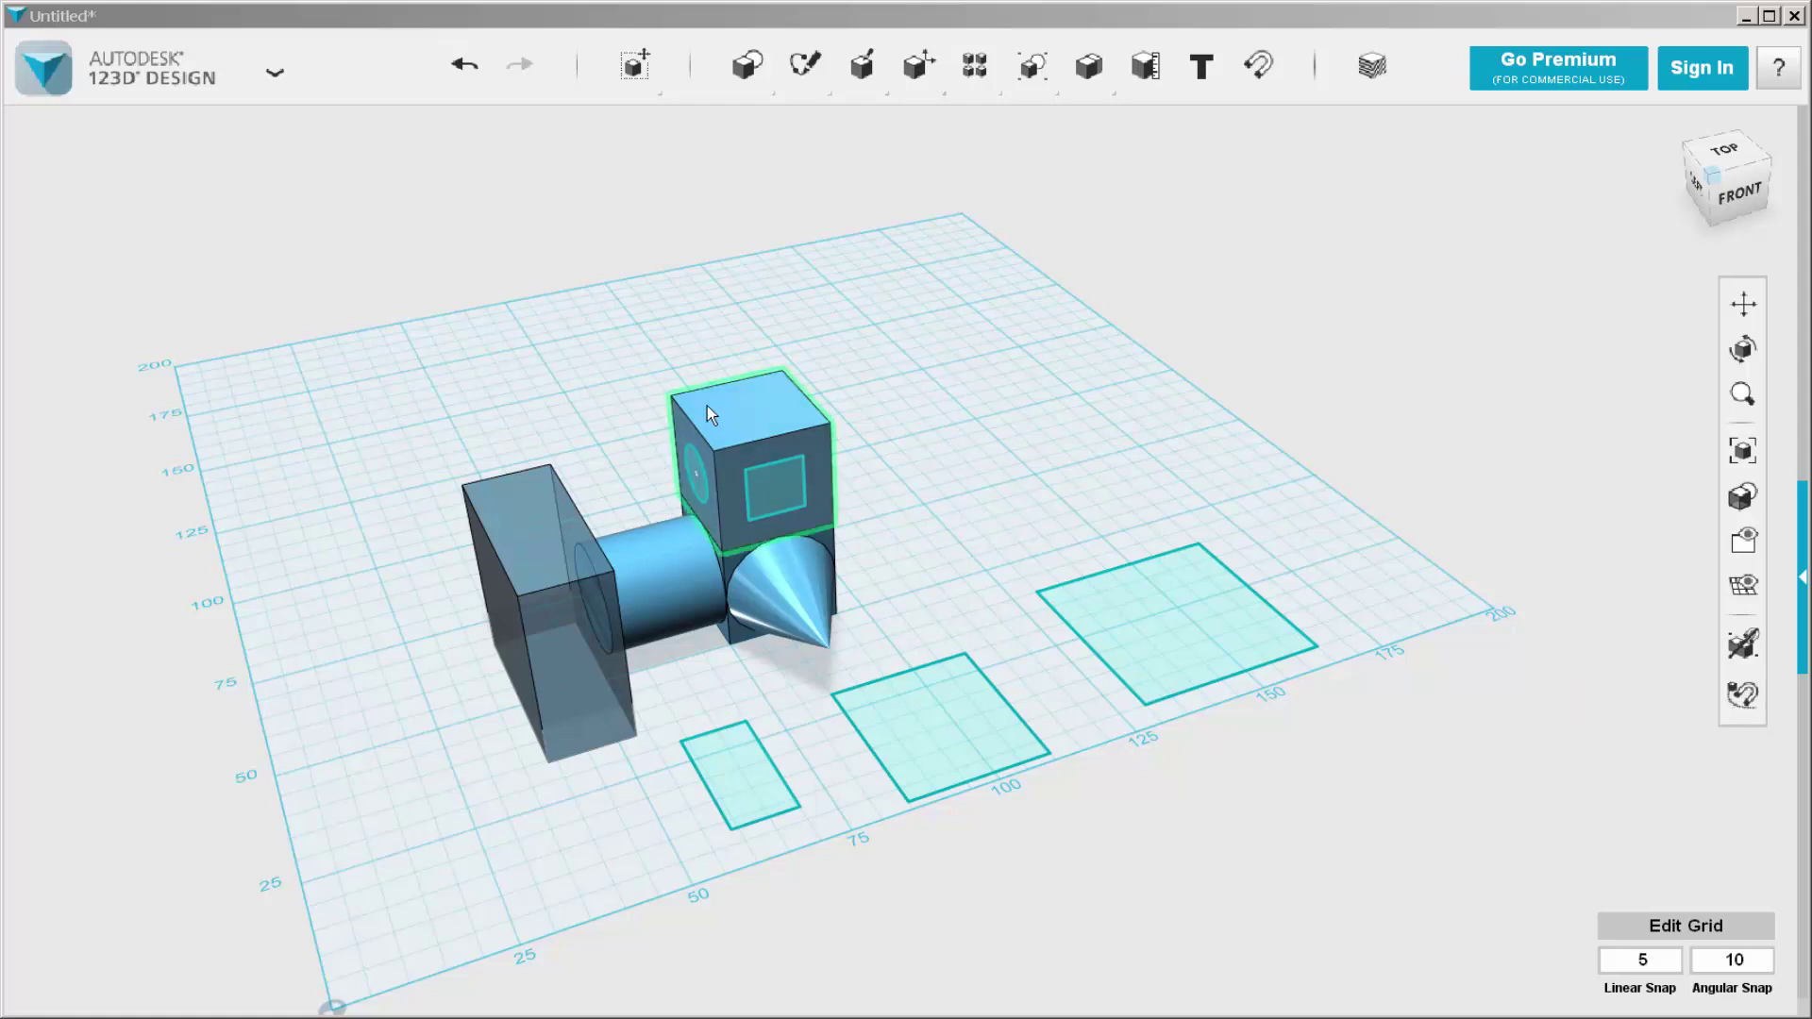
{"action": "left_click", "coordinate": [743, 412]}
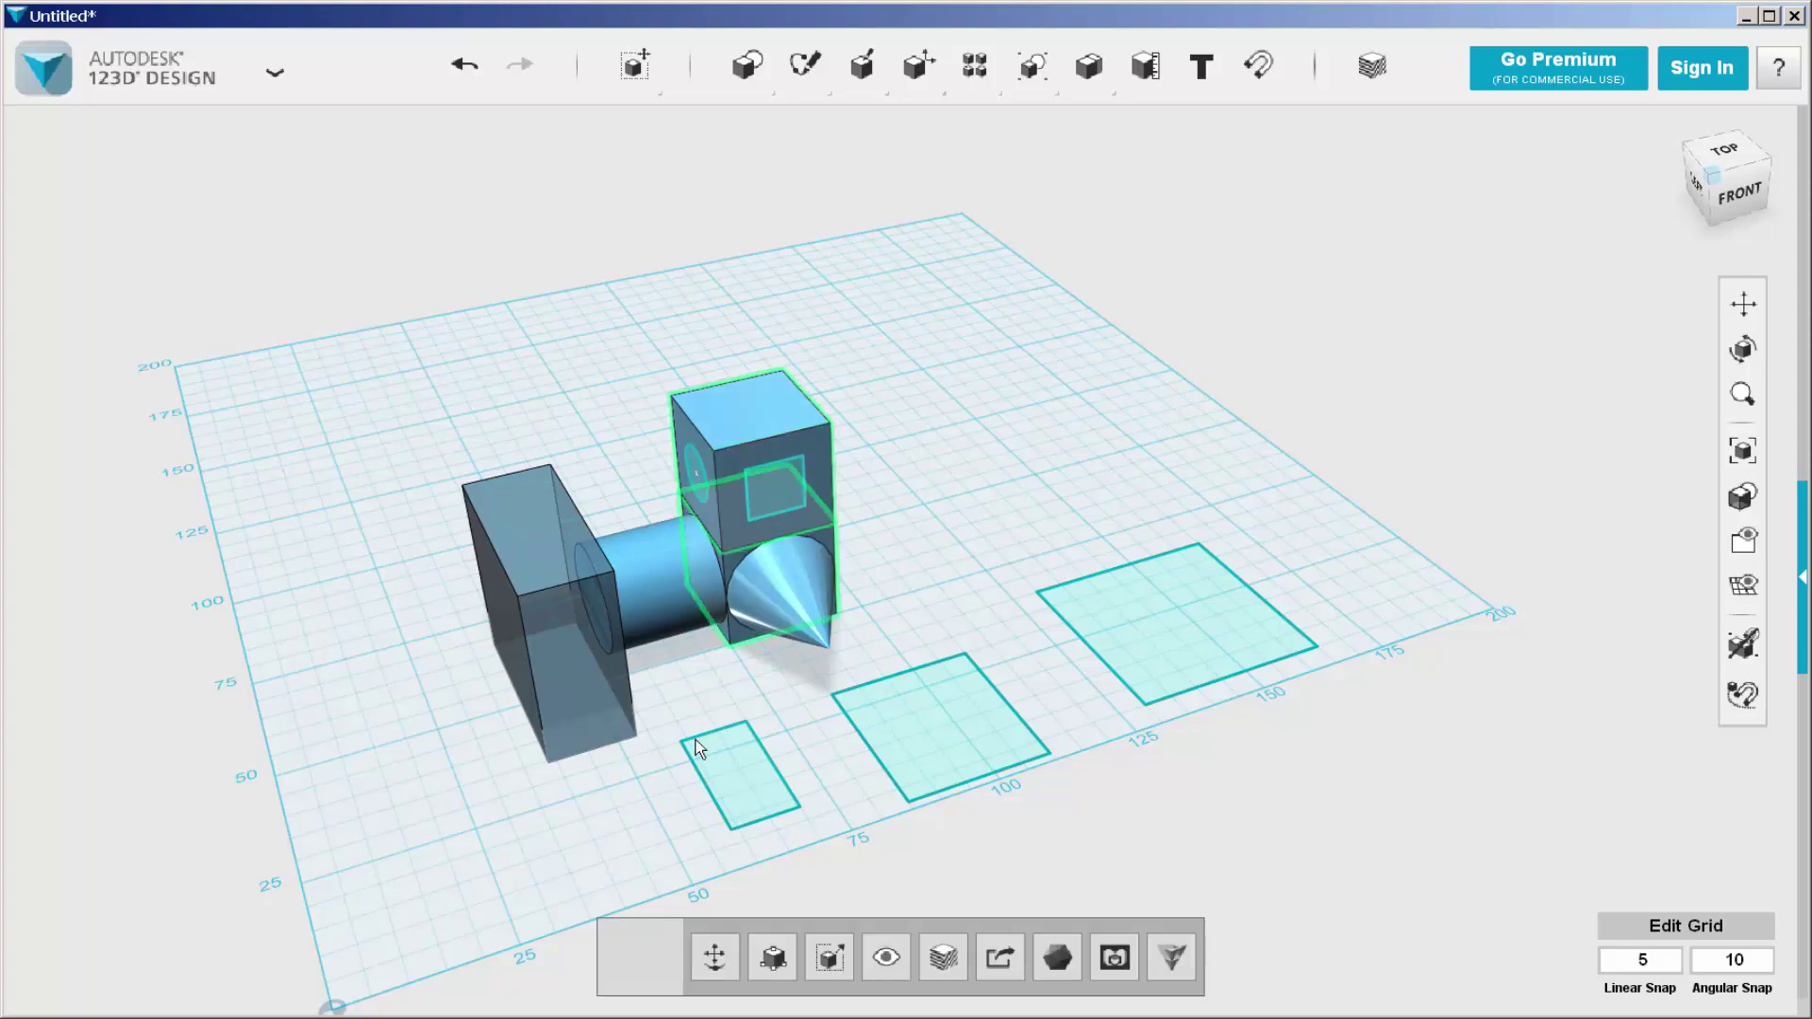
{"action": "left_click", "coordinate": [714, 972]}
{"action": "scroll", "coordinate": [869, 502], "scroll_direction": "up", "scroll_amount": 5}
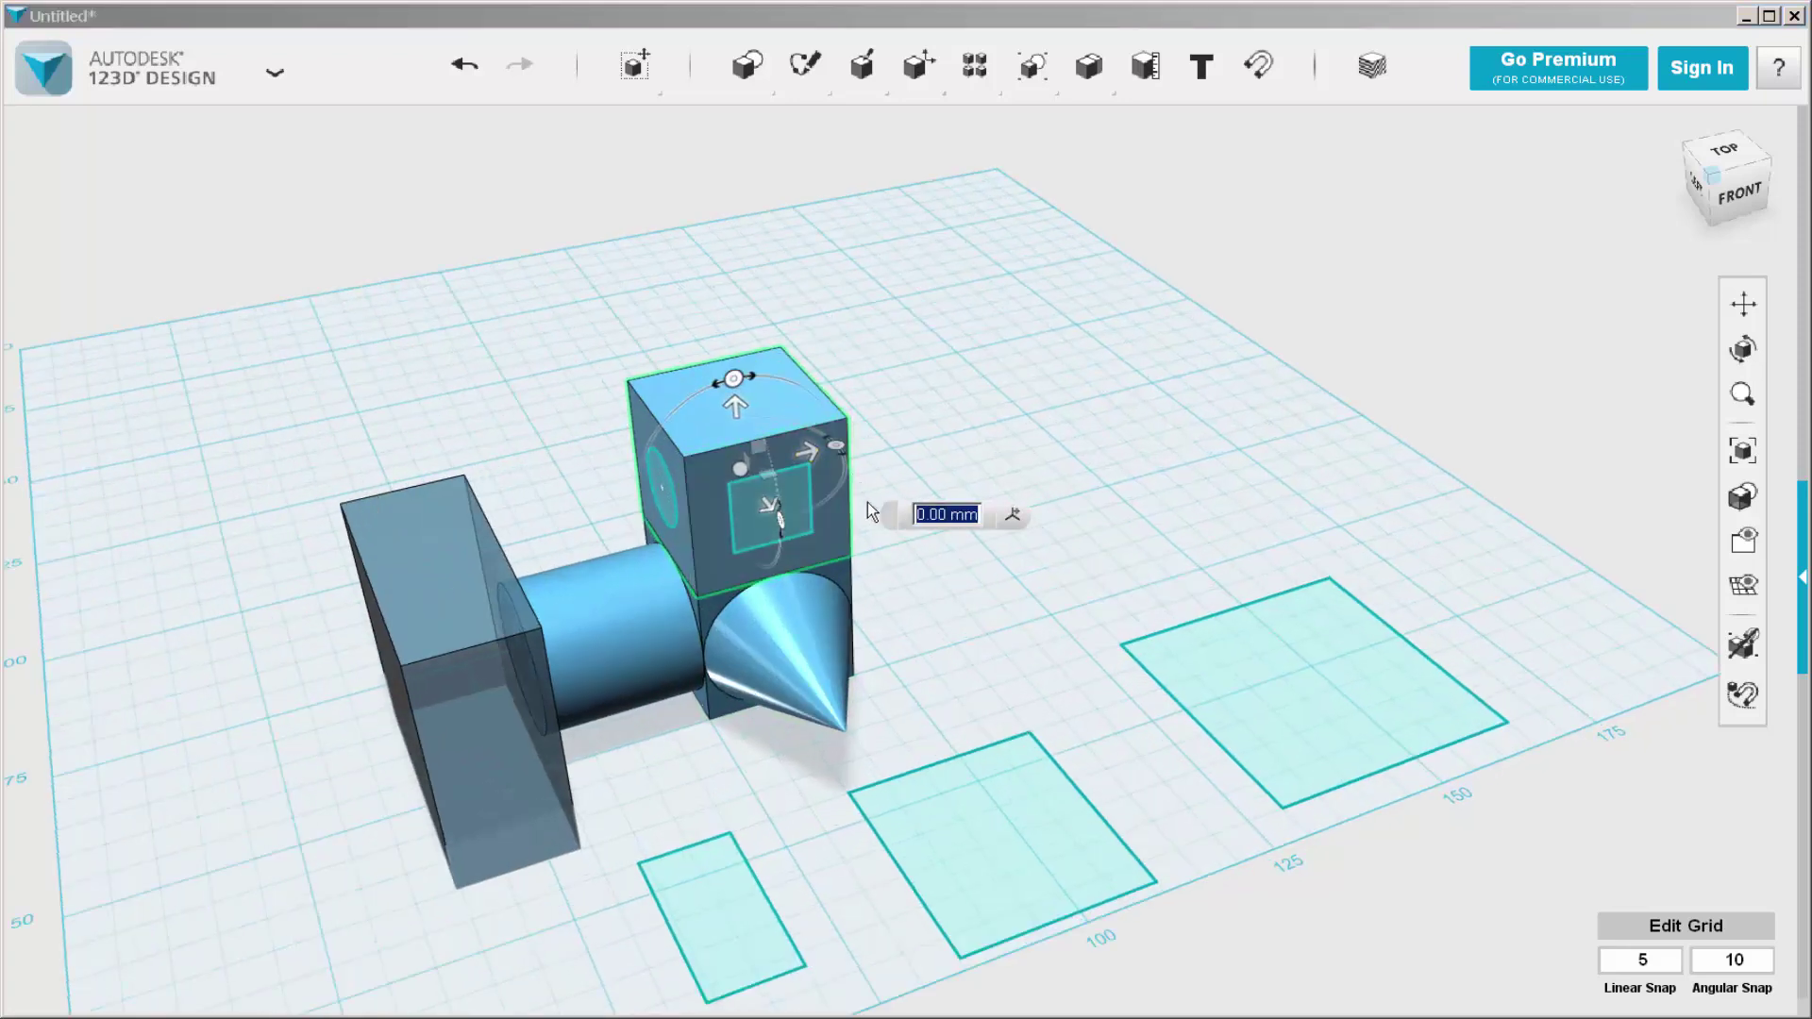
{"action": "left_click_drag", "start_coordinate": [774, 445], "coordinate": [1054, 363]}
- Try an angular snap of 10, then set it back to 30
{"action": "left_click", "coordinate": [1741, 964]}
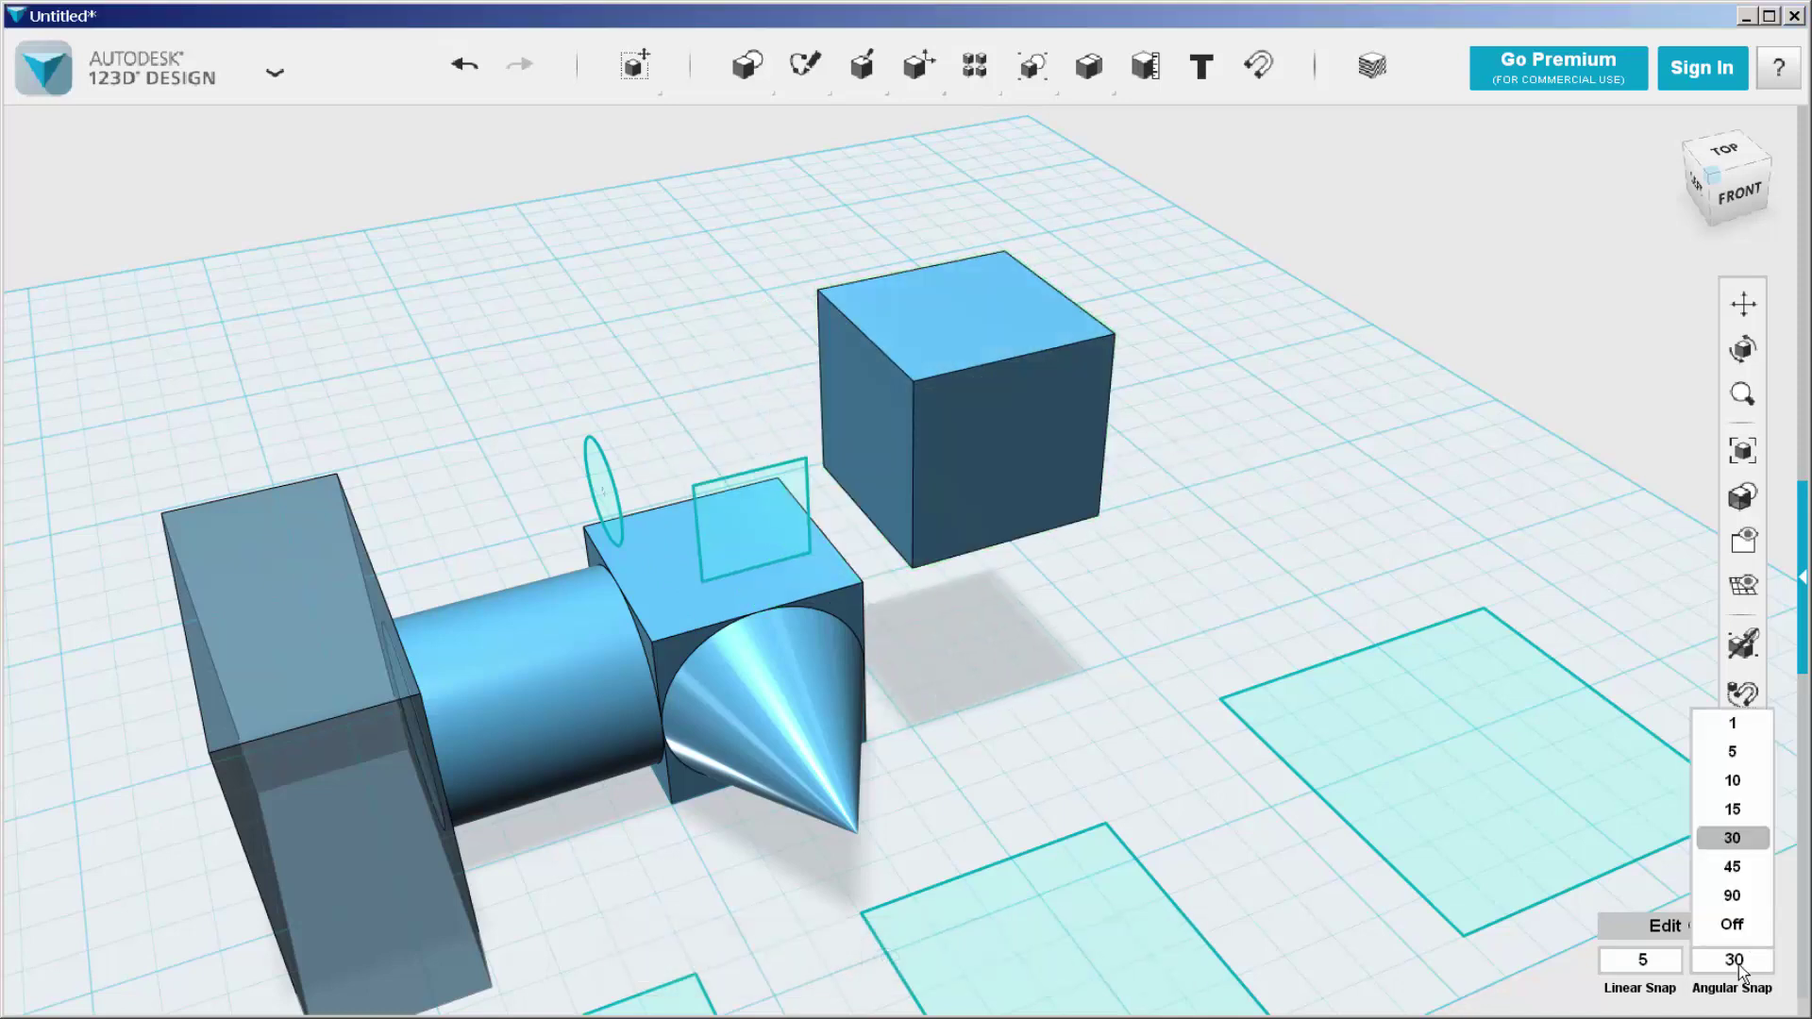
{"action": "left_click", "coordinate": [1735, 785]}
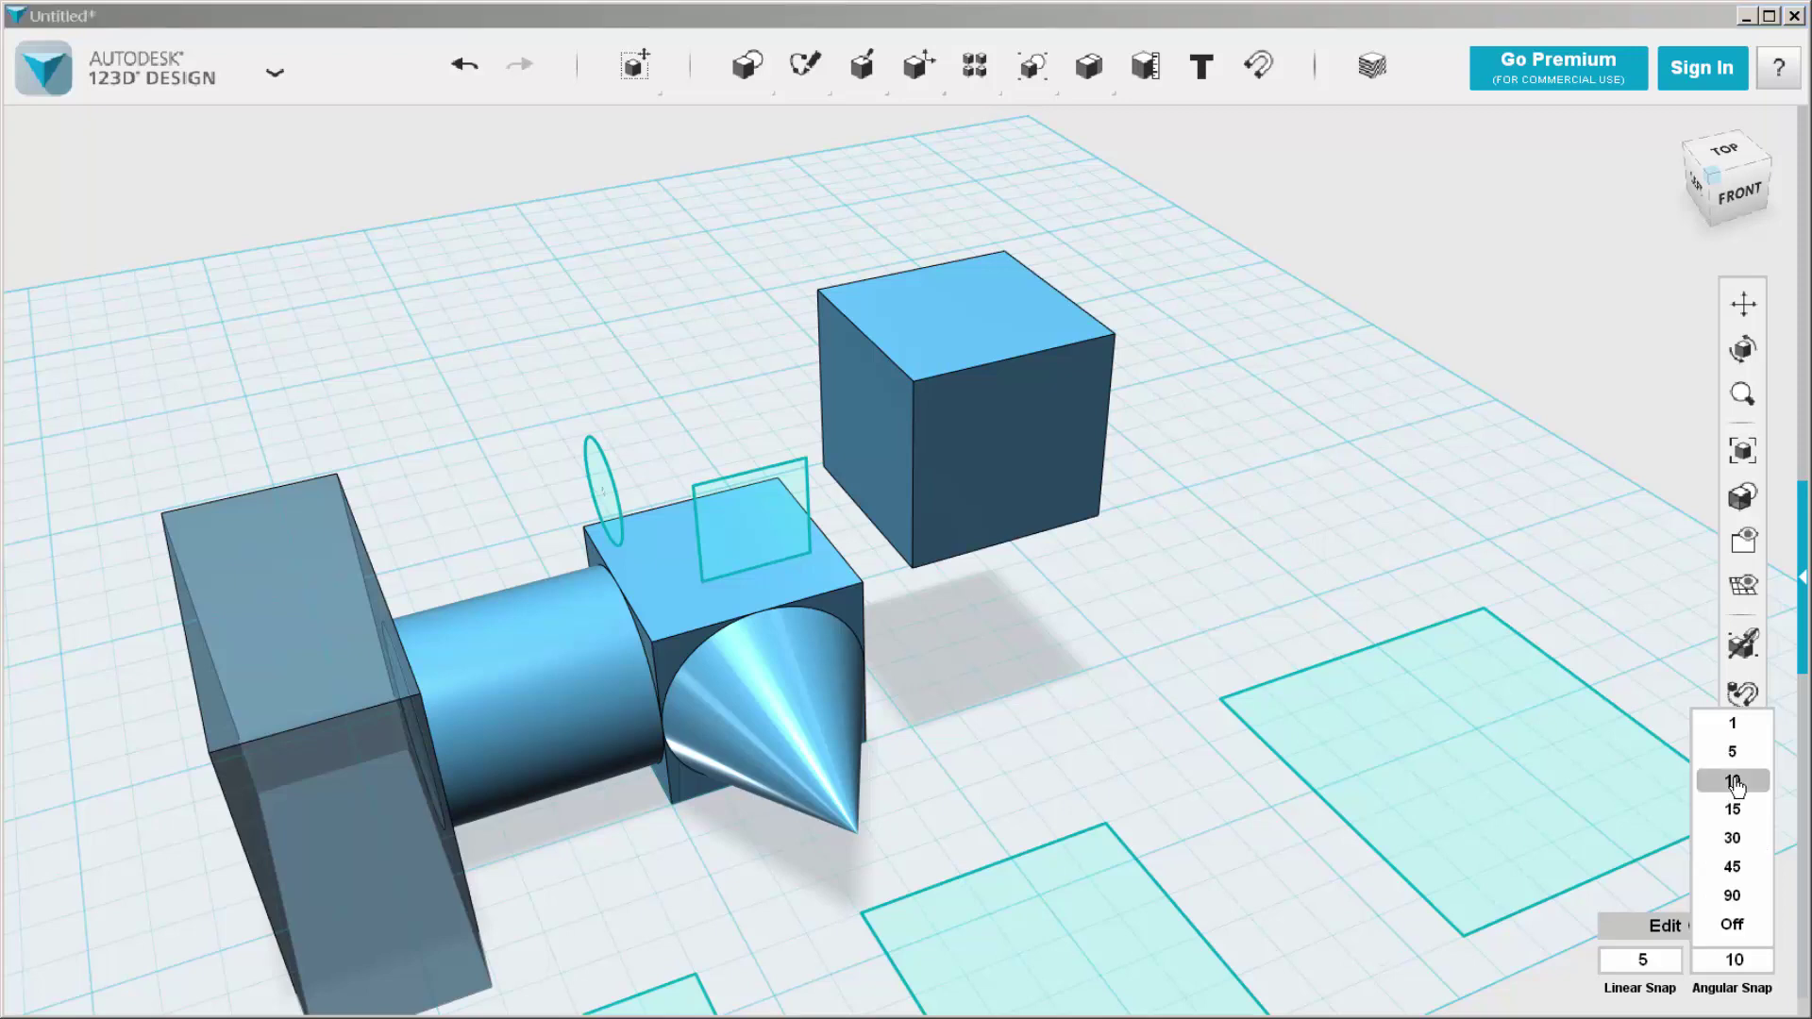
{"action": "left_click", "coordinate": [1733, 840]}
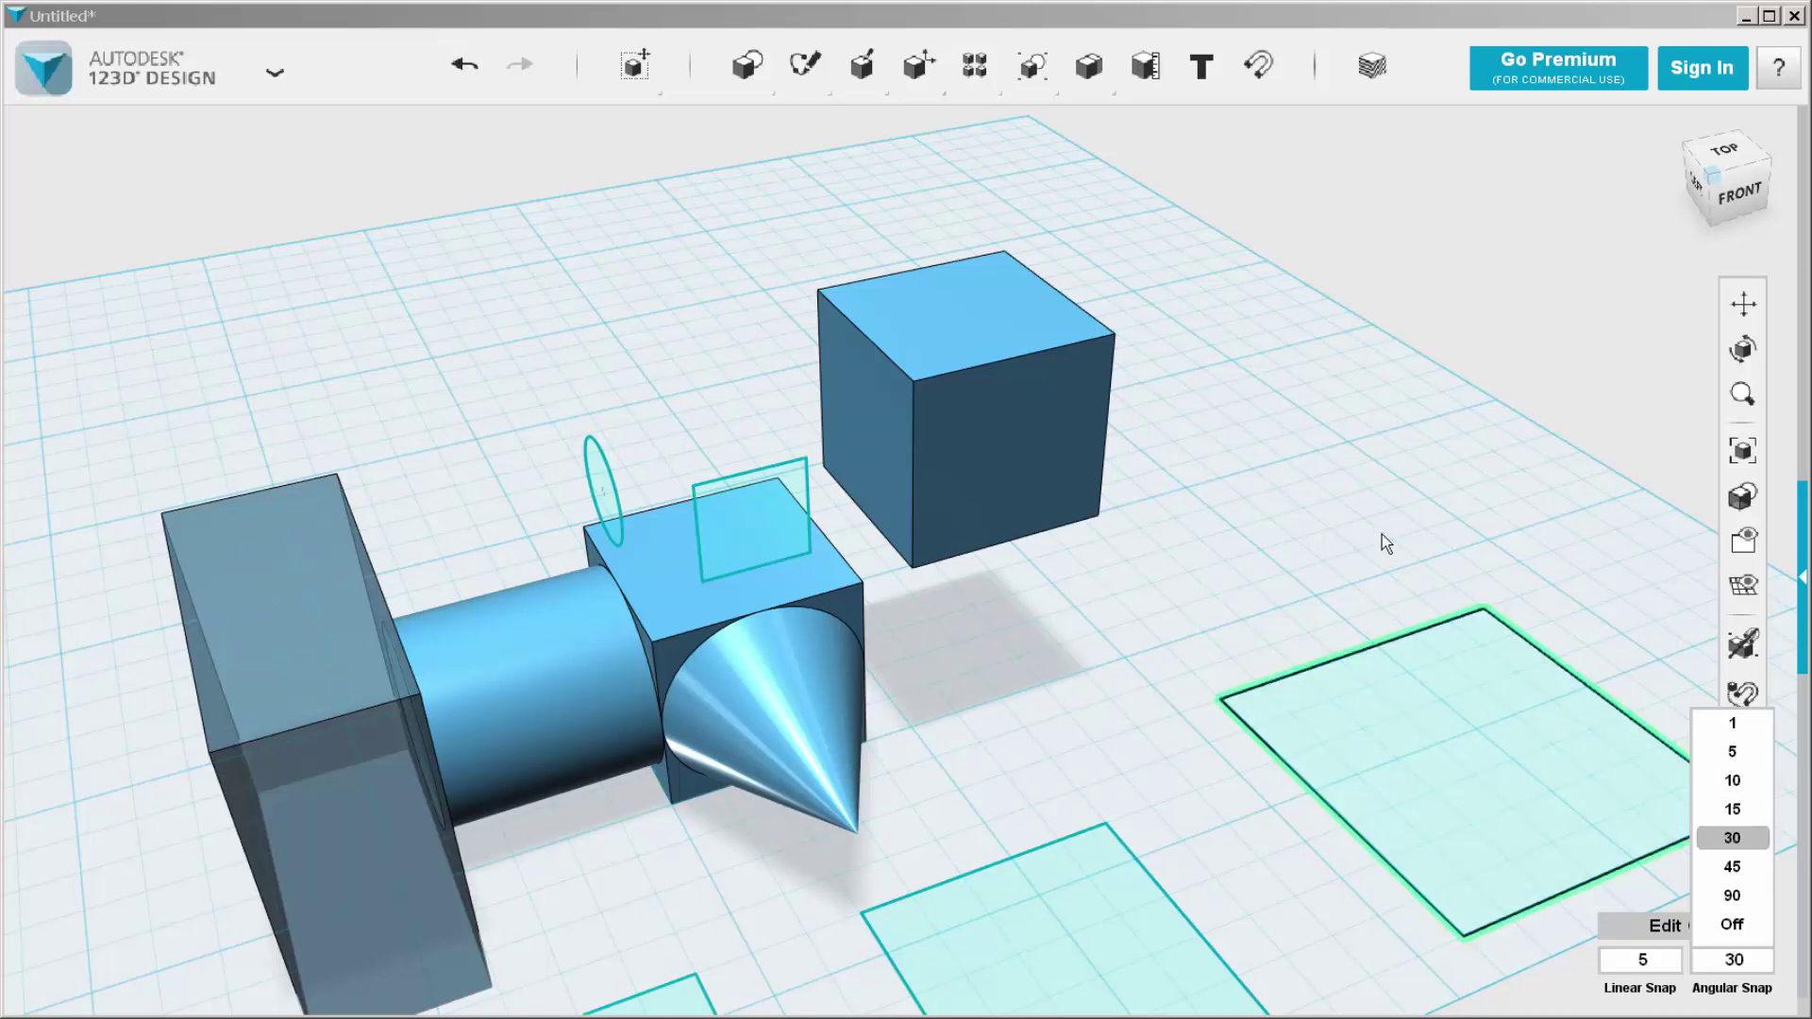
- Slide the floating cube about 10 mm right, then turn linear and angular snapping off
{"action": "left_click", "coordinate": [1010, 434]}
{"action": "left_click_drag", "start_coordinate": [1029, 387], "coordinate": [1129, 387]}
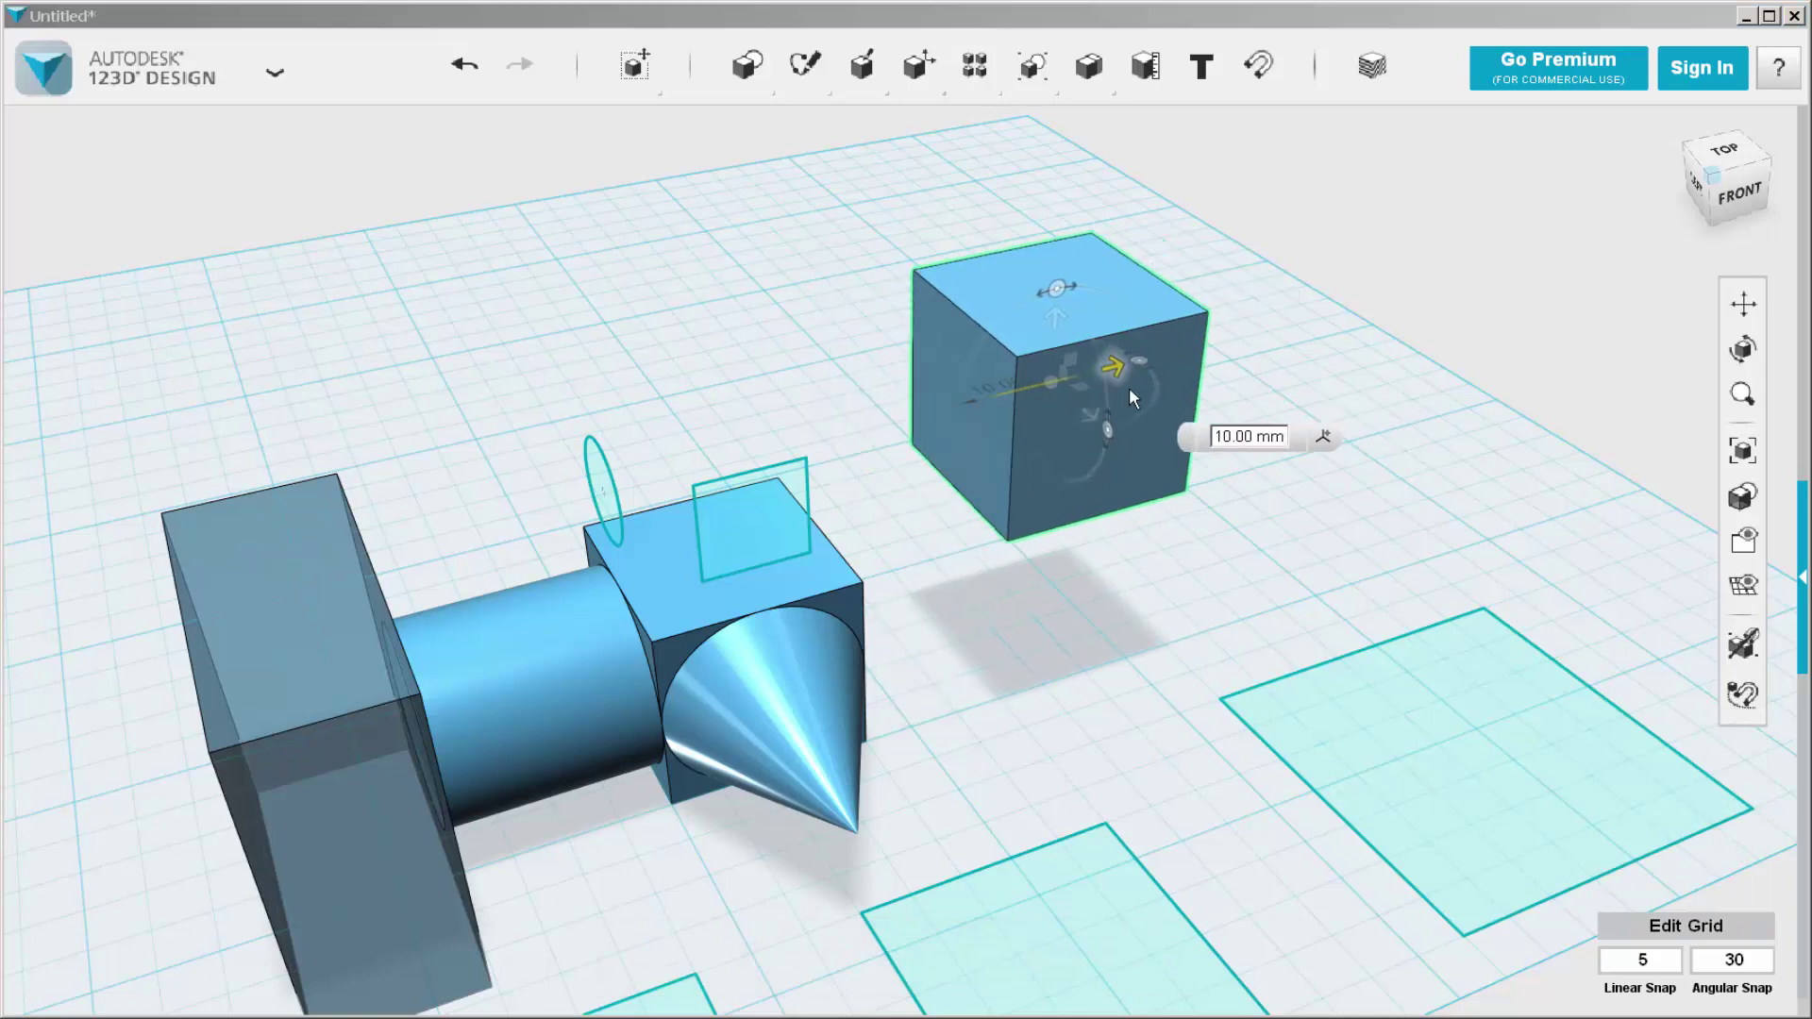
{"action": "left_click", "coordinate": [1654, 963]}
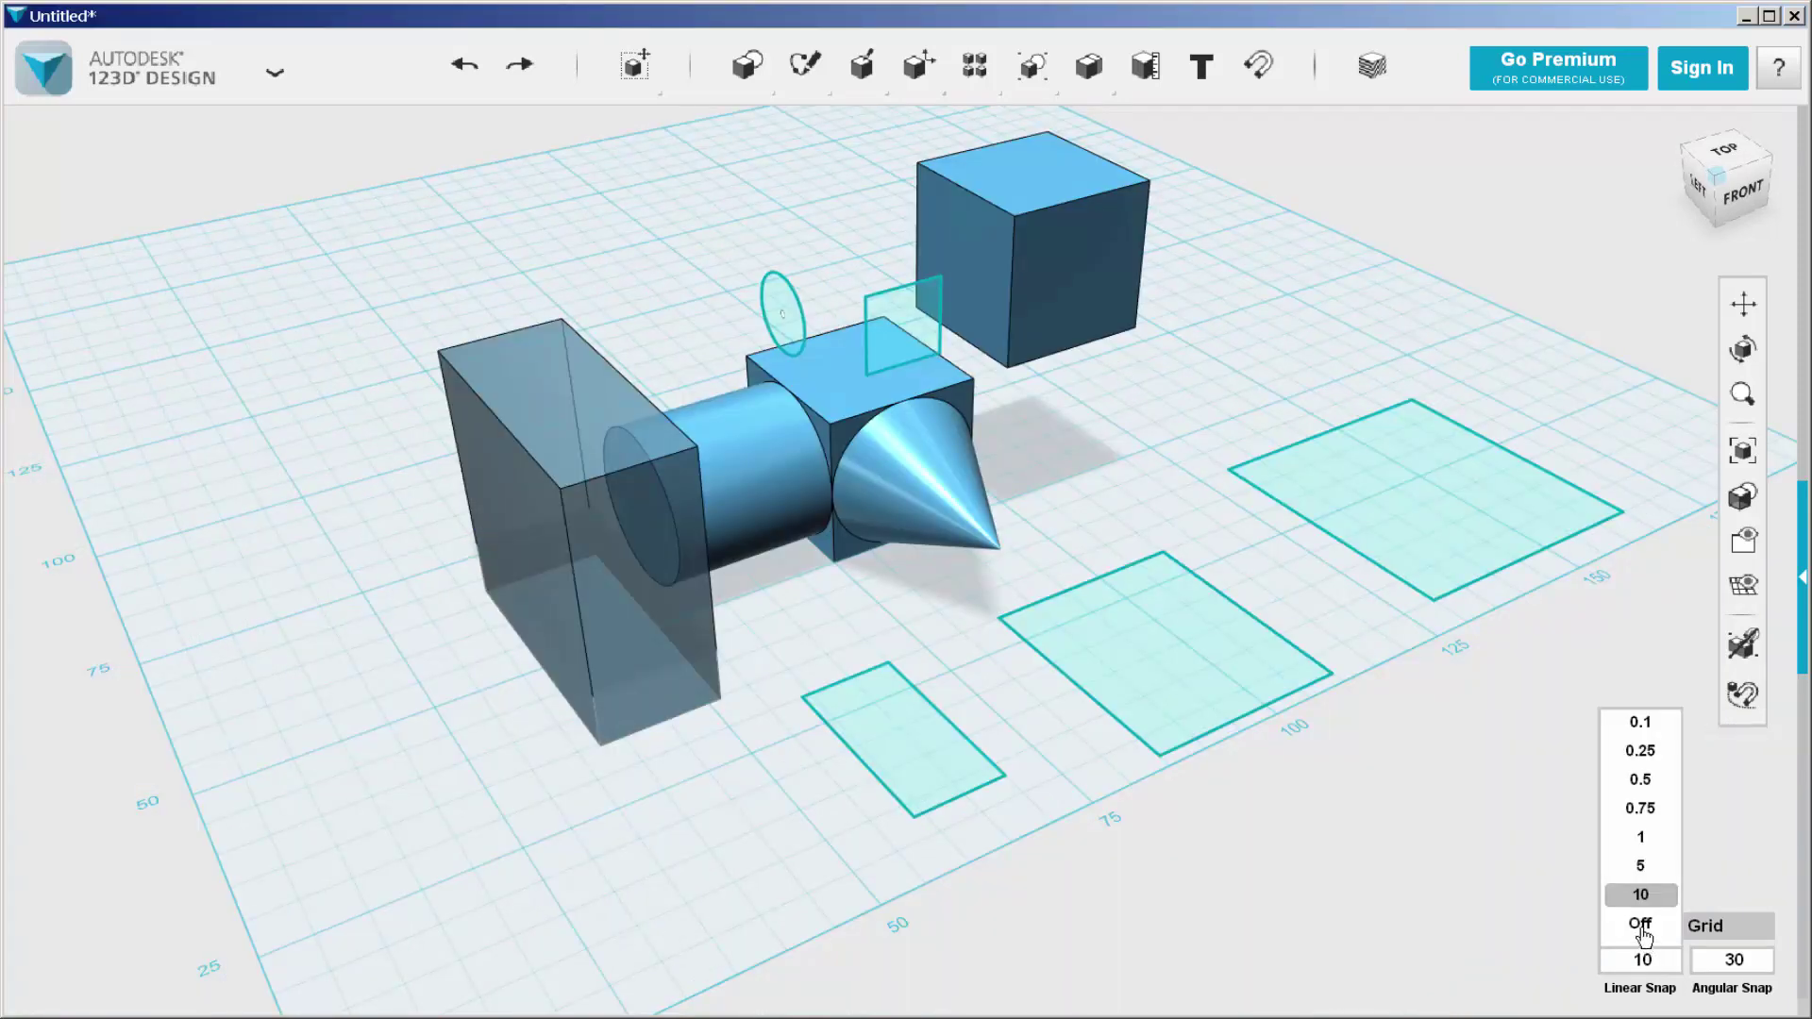
{"action": "left_click", "coordinate": [1641, 925]}
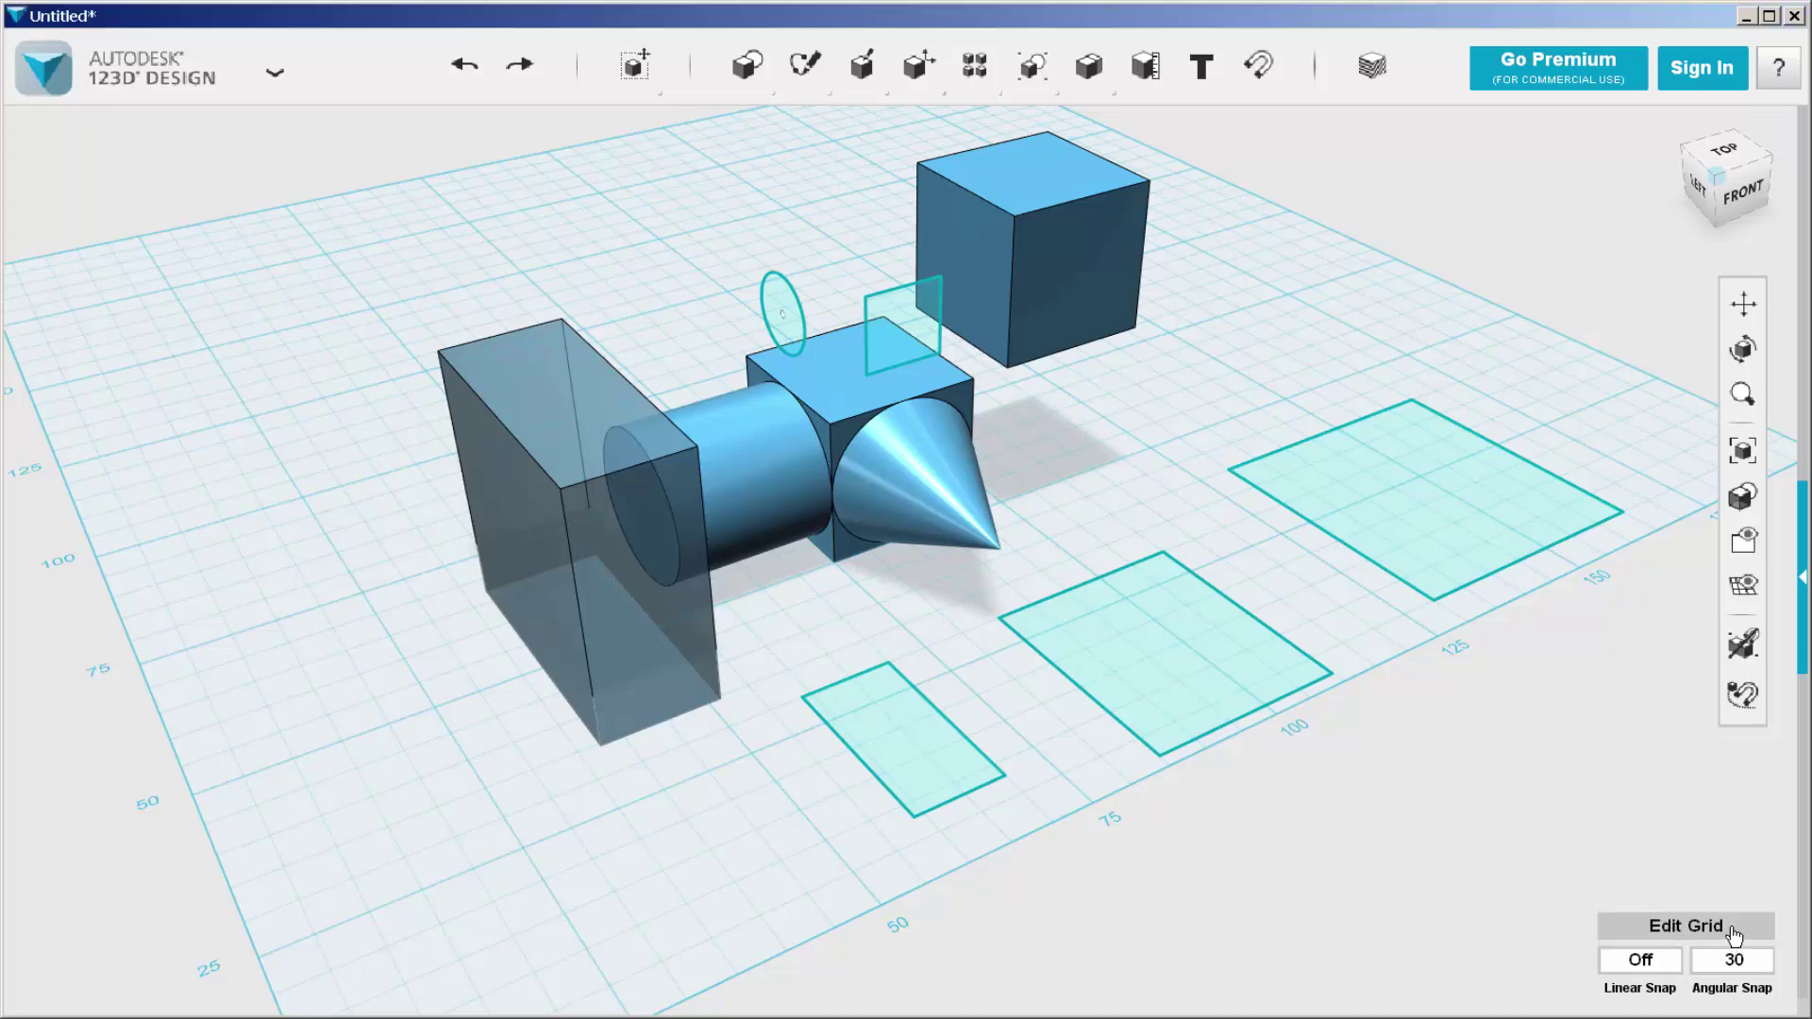
{"action": "left_click", "coordinate": [1739, 959]}
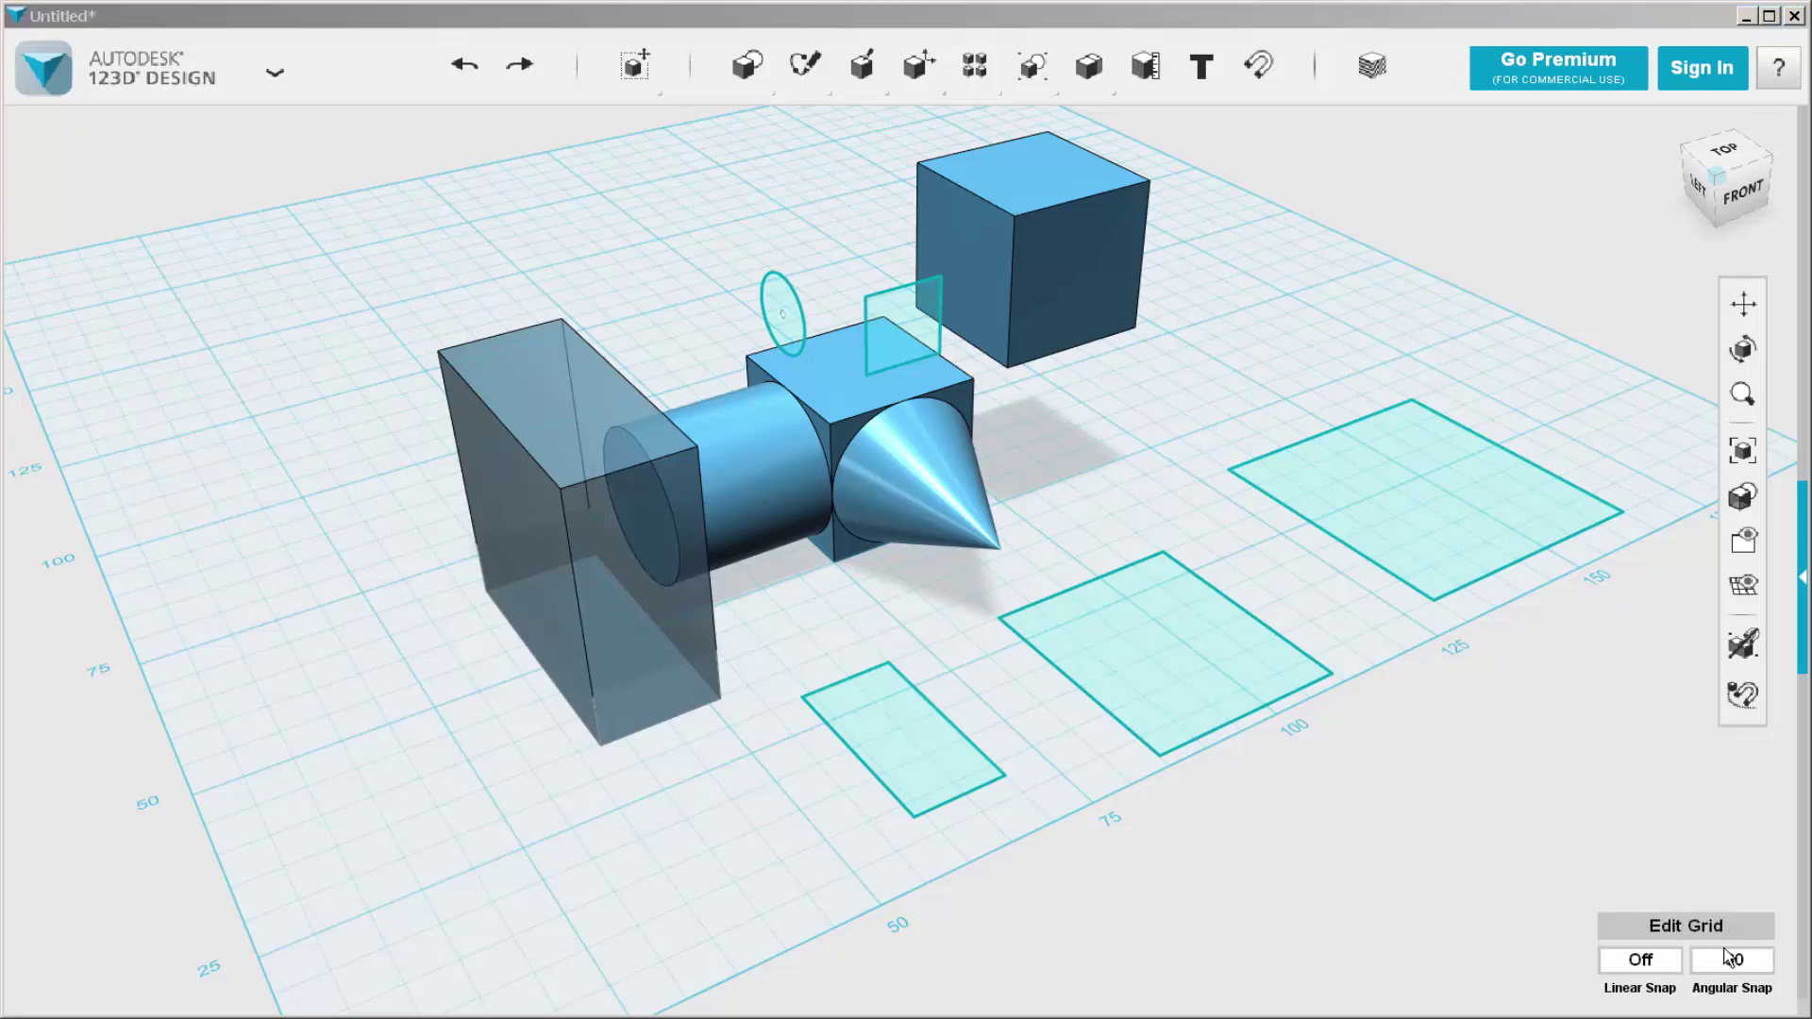
{"action": "left_click", "coordinate": [1735, 961]}
- Set linear snap to 5 and angular snap to 15 degrees
{"action": "left_click", "coordinate": [1647, 971]}
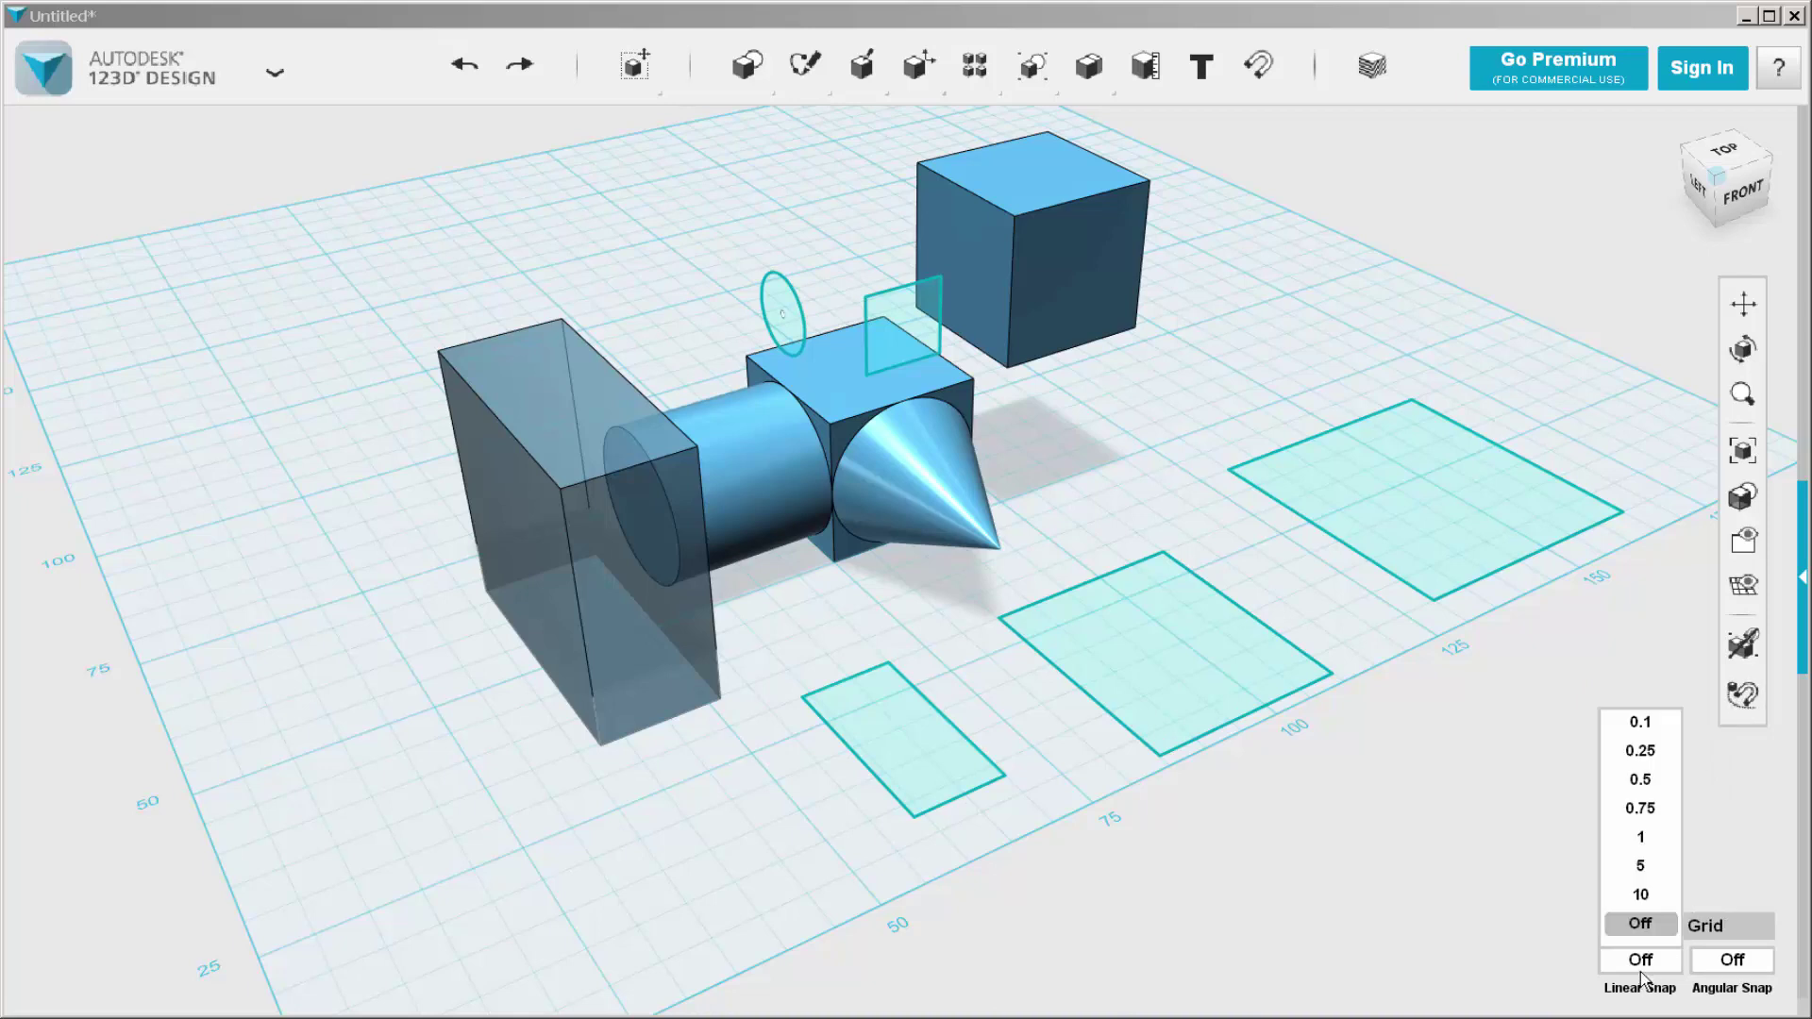
{"action": "left_click", "coordinate": [1640, 869]}
{"action": "left_click", "coordinate": [1732, 961]}
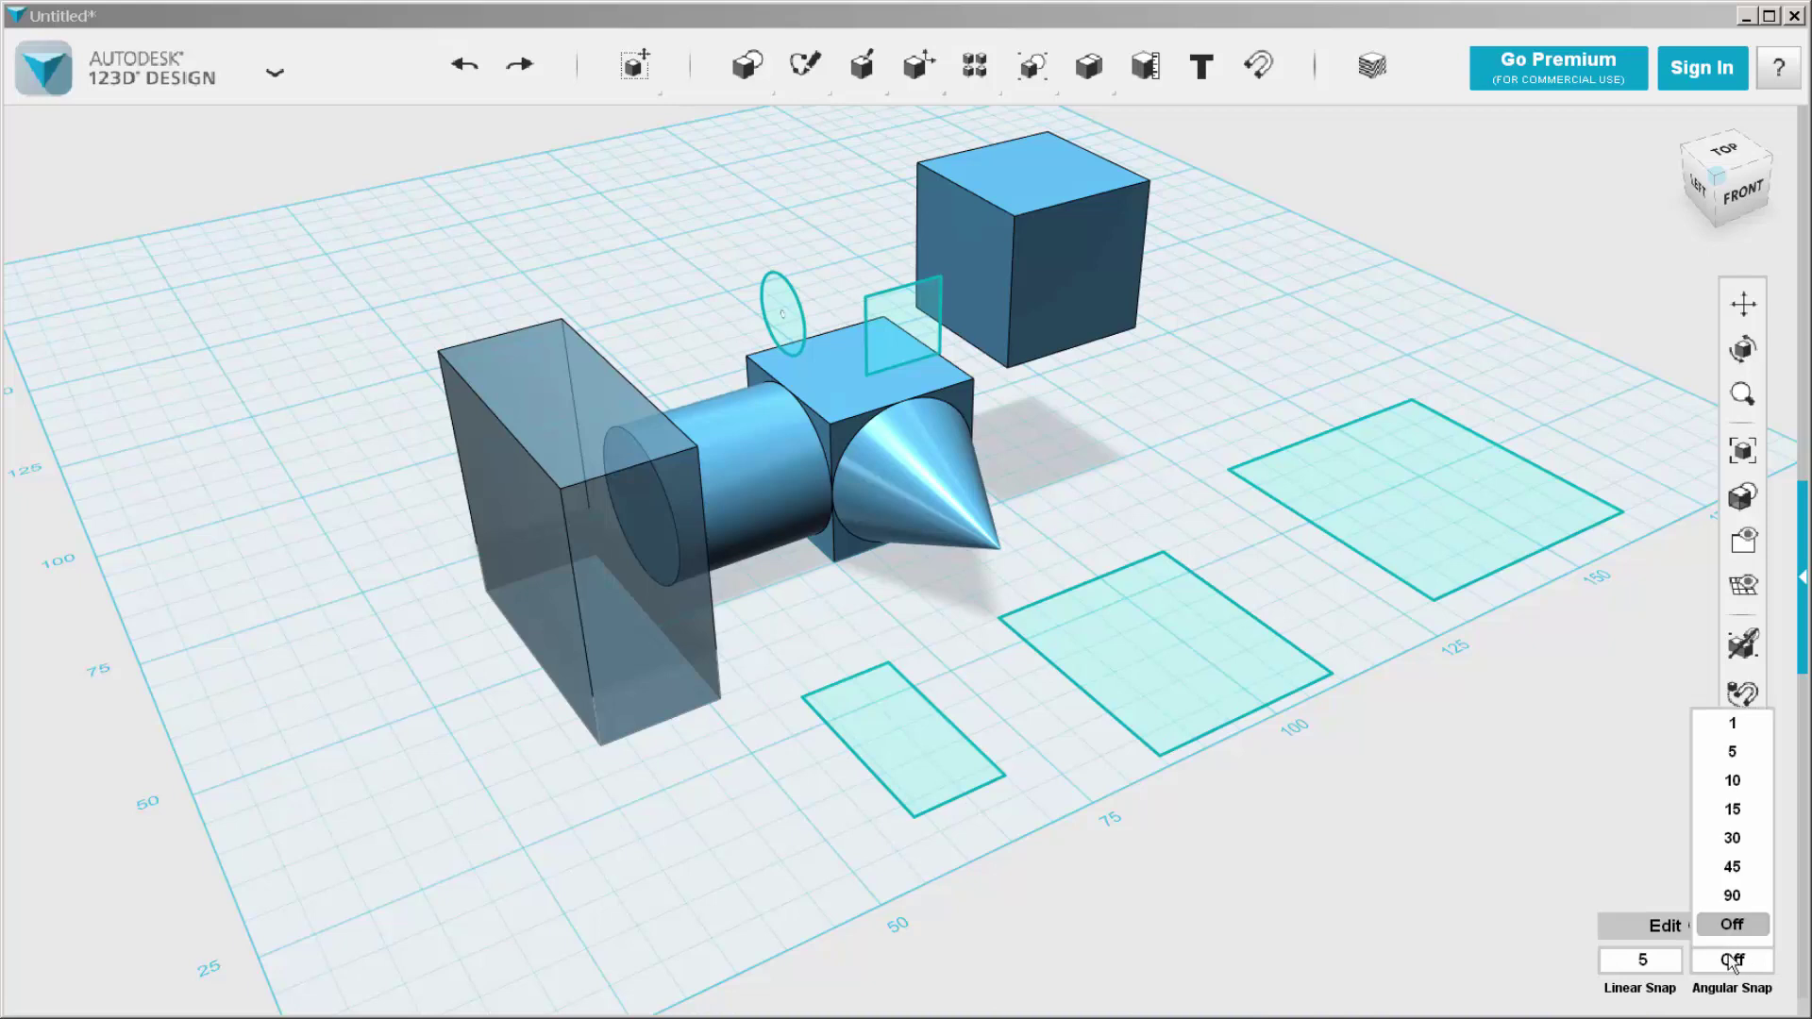
{"action": "left_click", "coordinate": [1732, 808]}
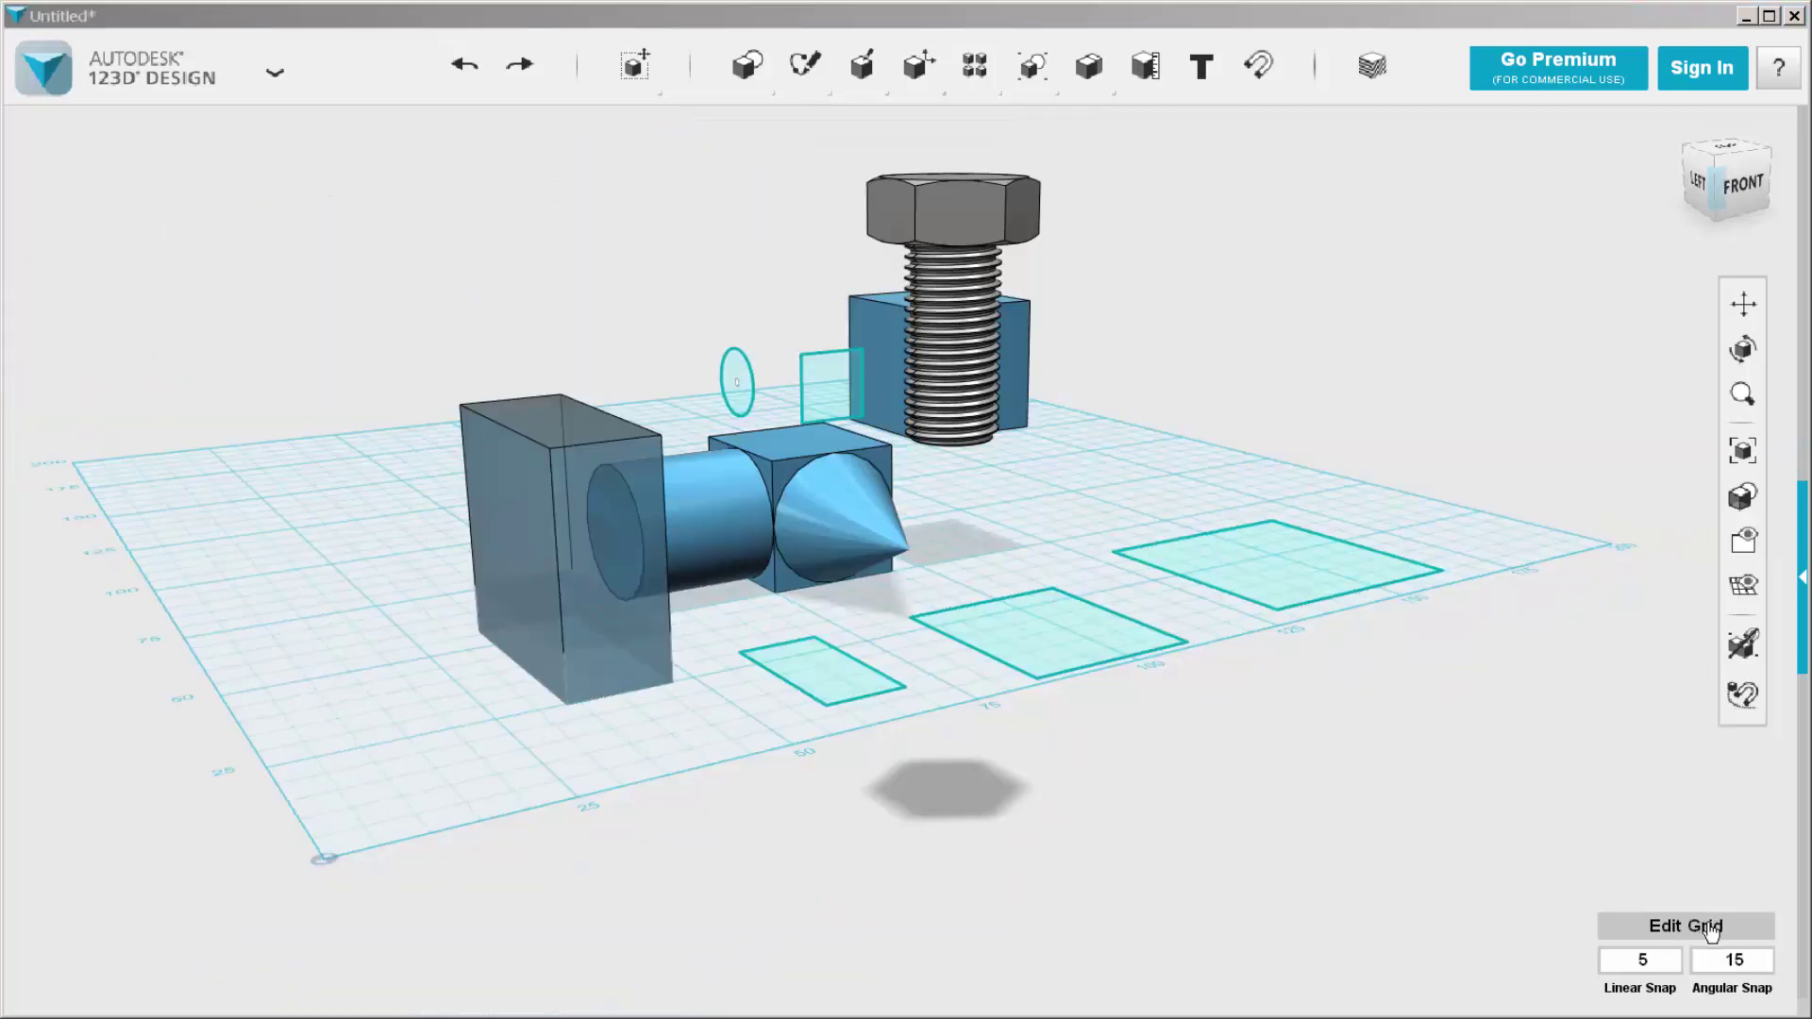
- Change the grid units to inches in Grid Properties and update the grid
{"action": "left_click", "coordinate": [1712, 926]}
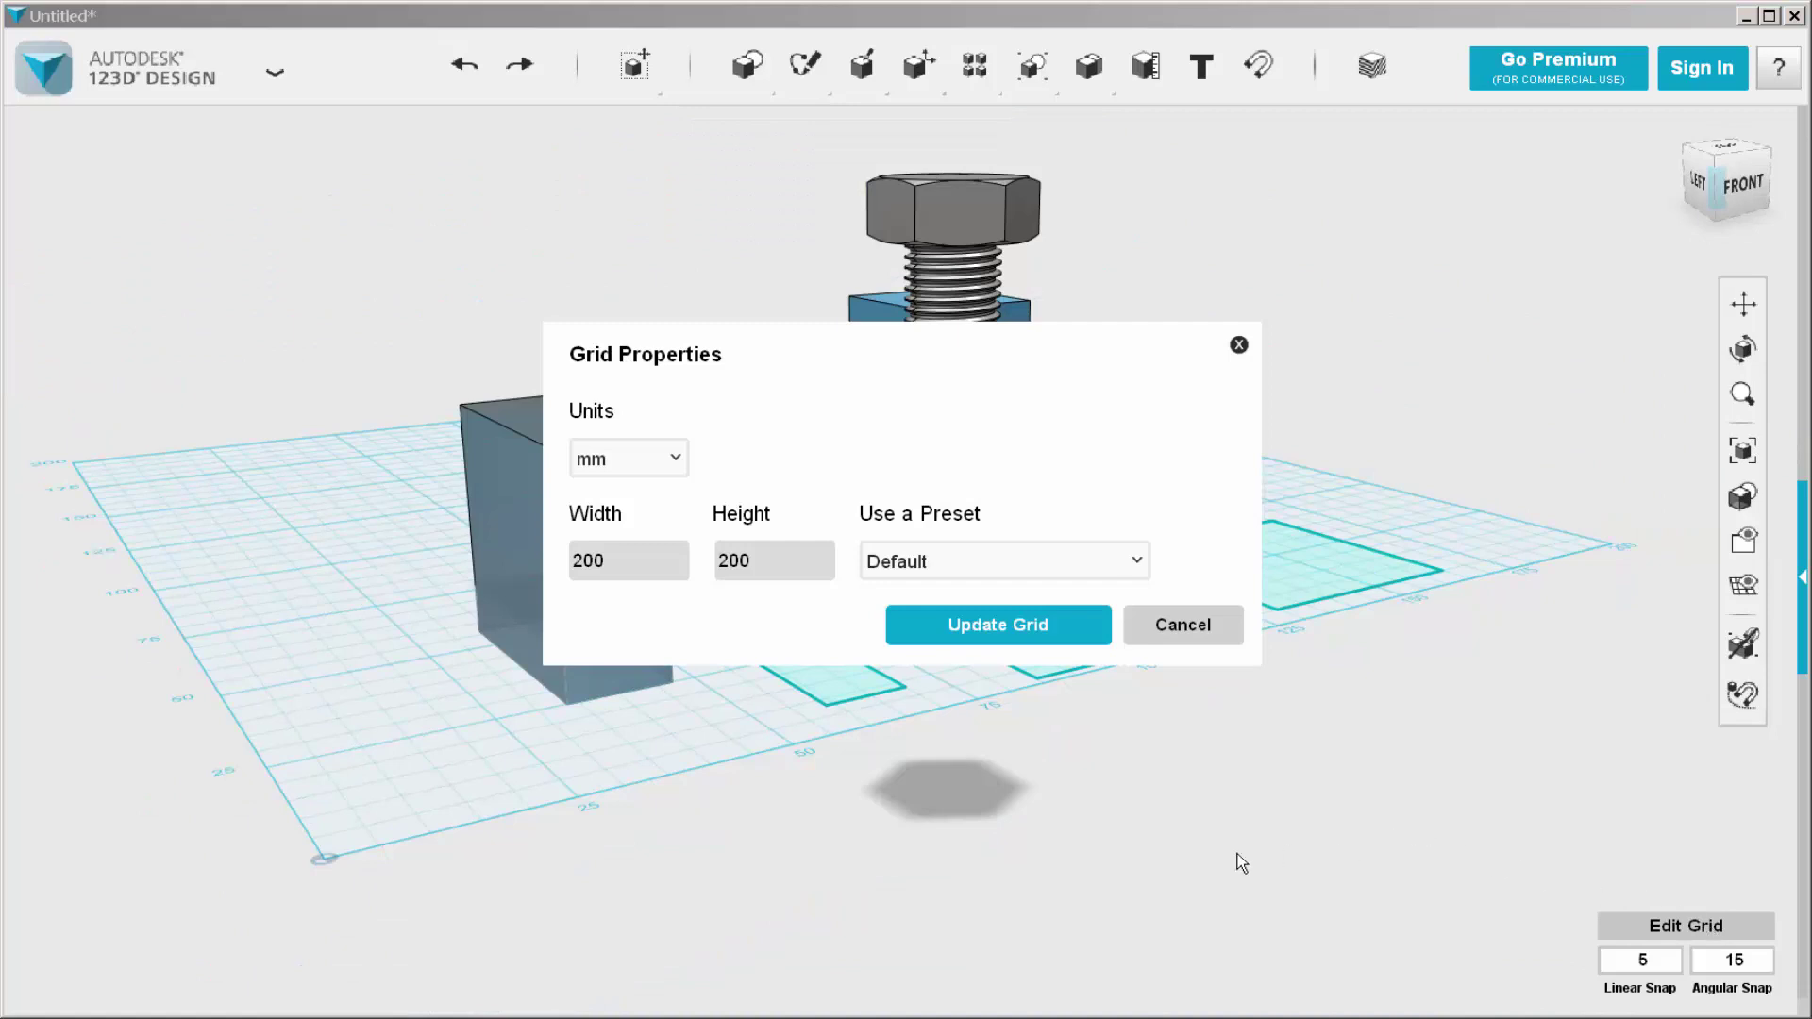
{"action": "left_click", "coordinate": [678, 467]}
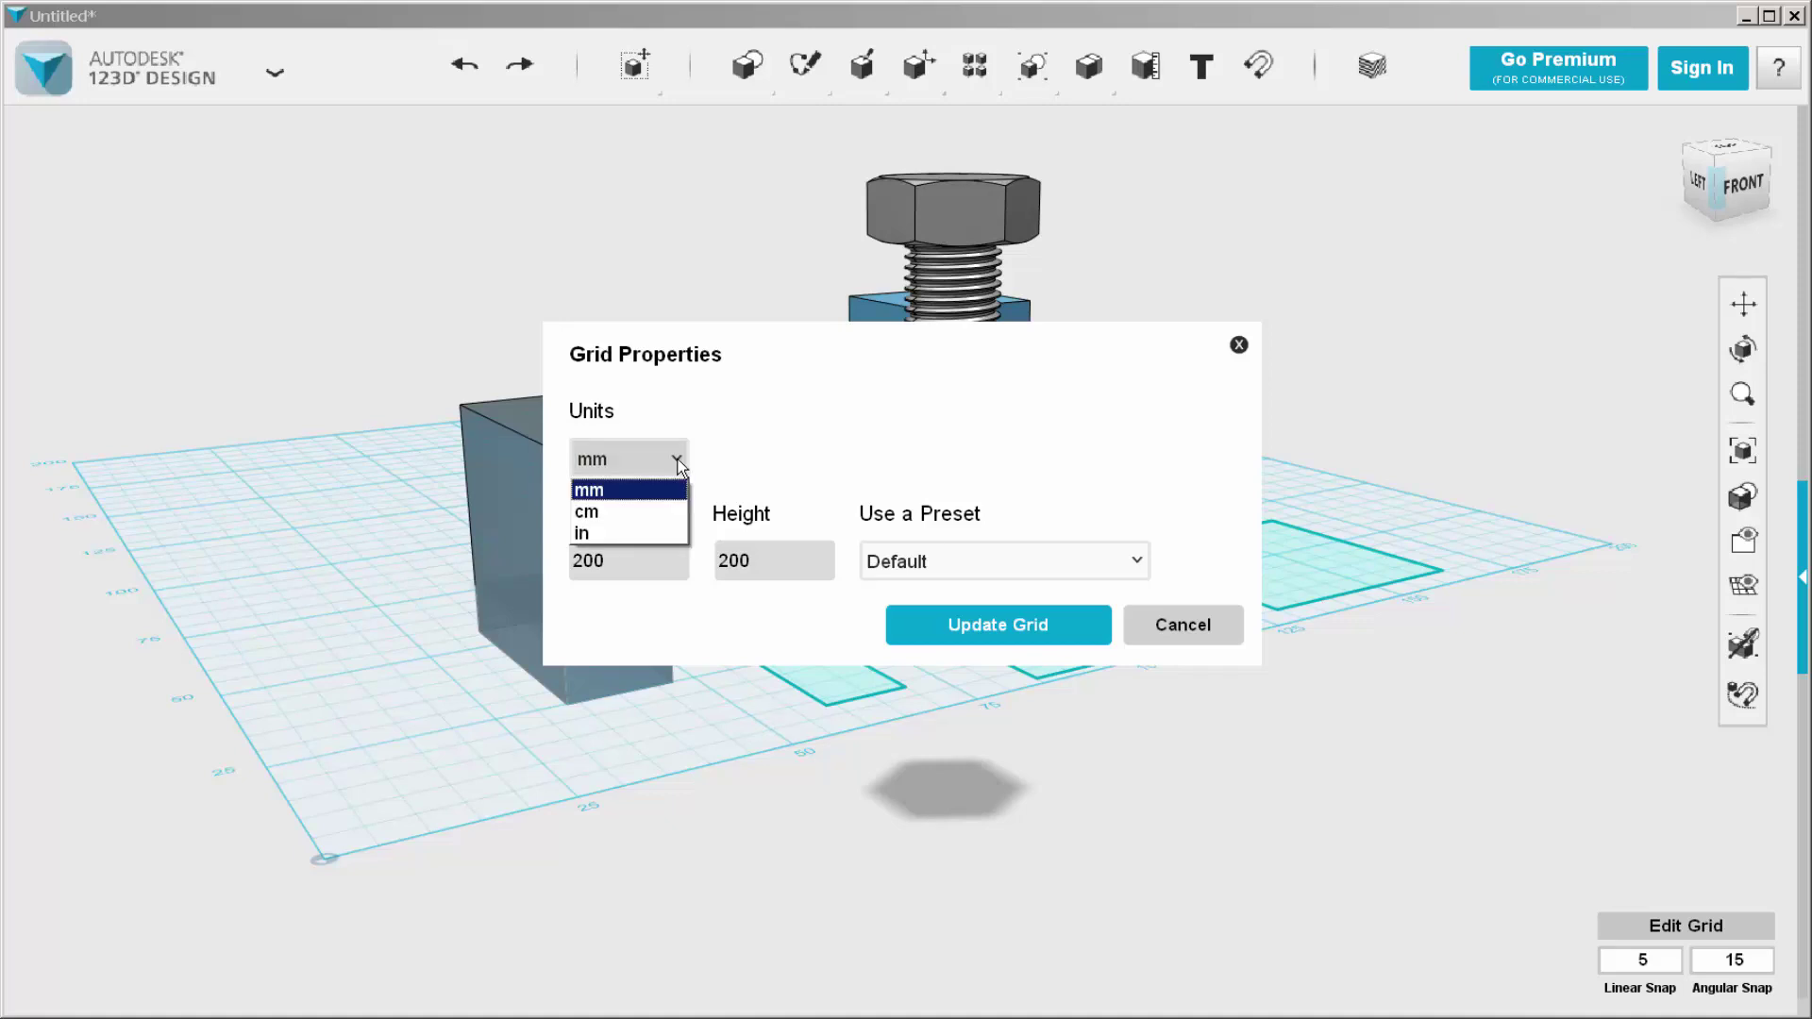
{"action": "left_click", "coordinate": [647, 534]}
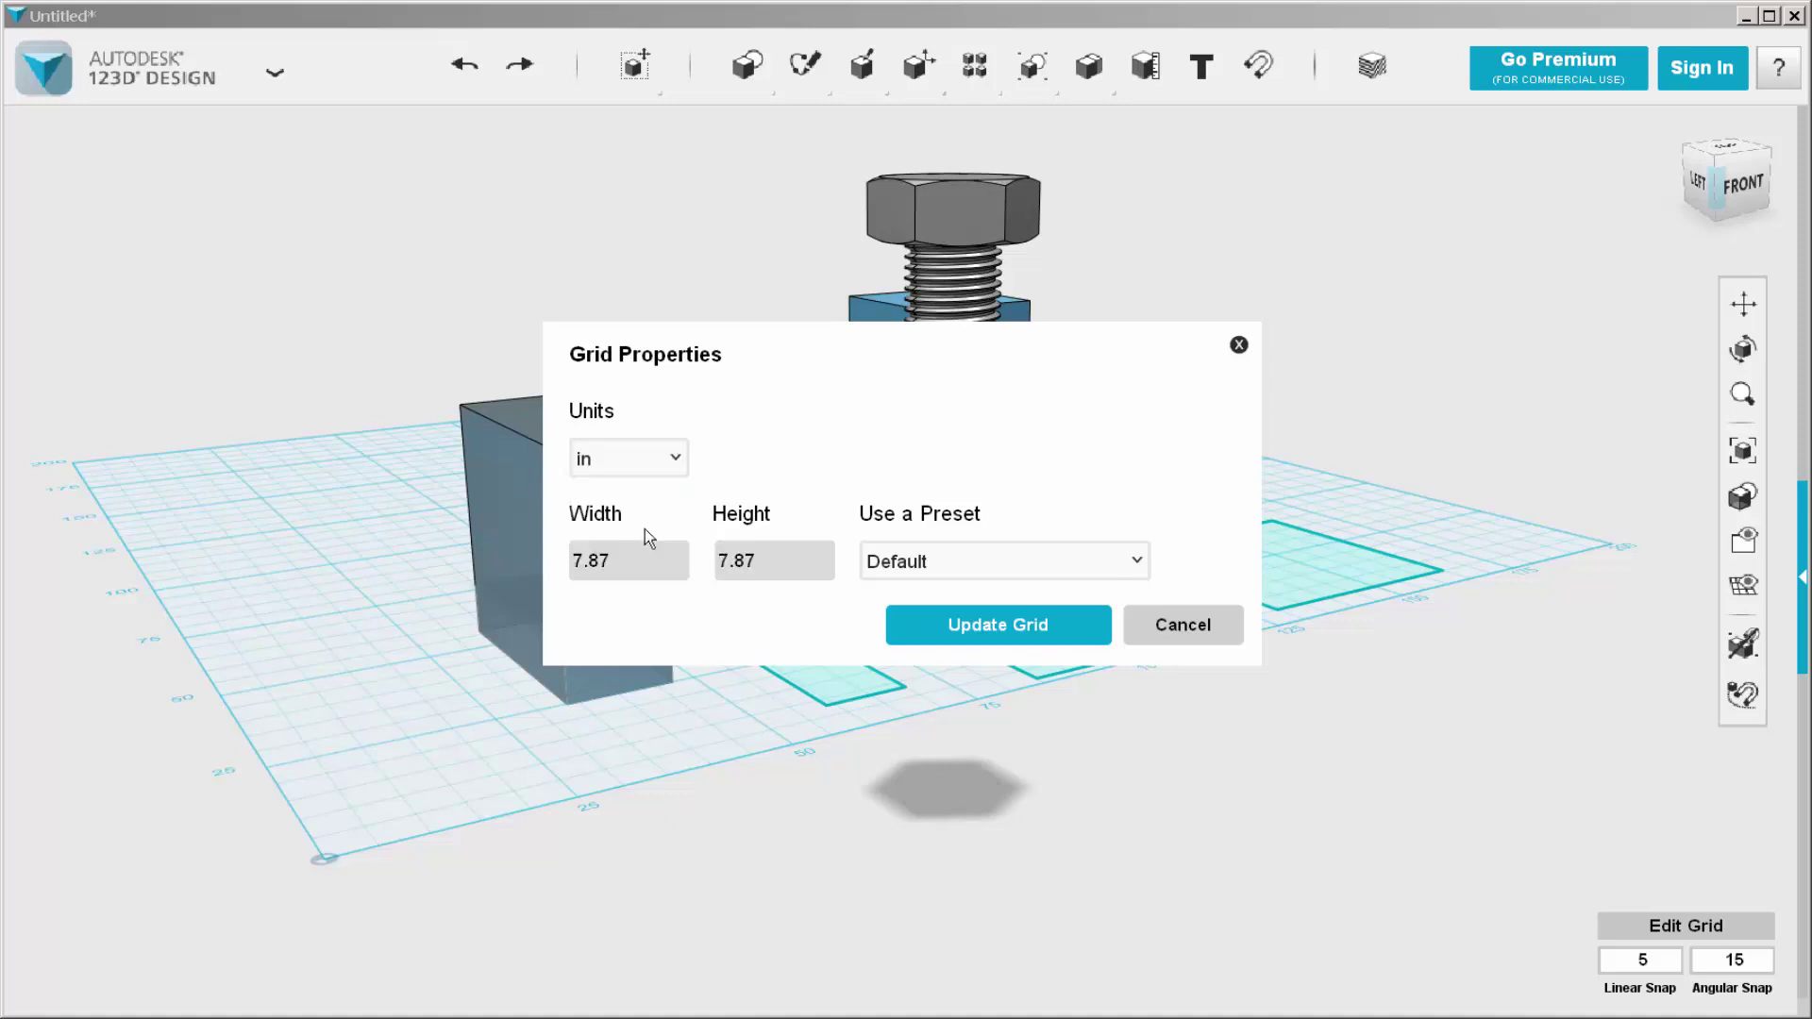
{"action": "left_click", "coordinate": [963, 624]}
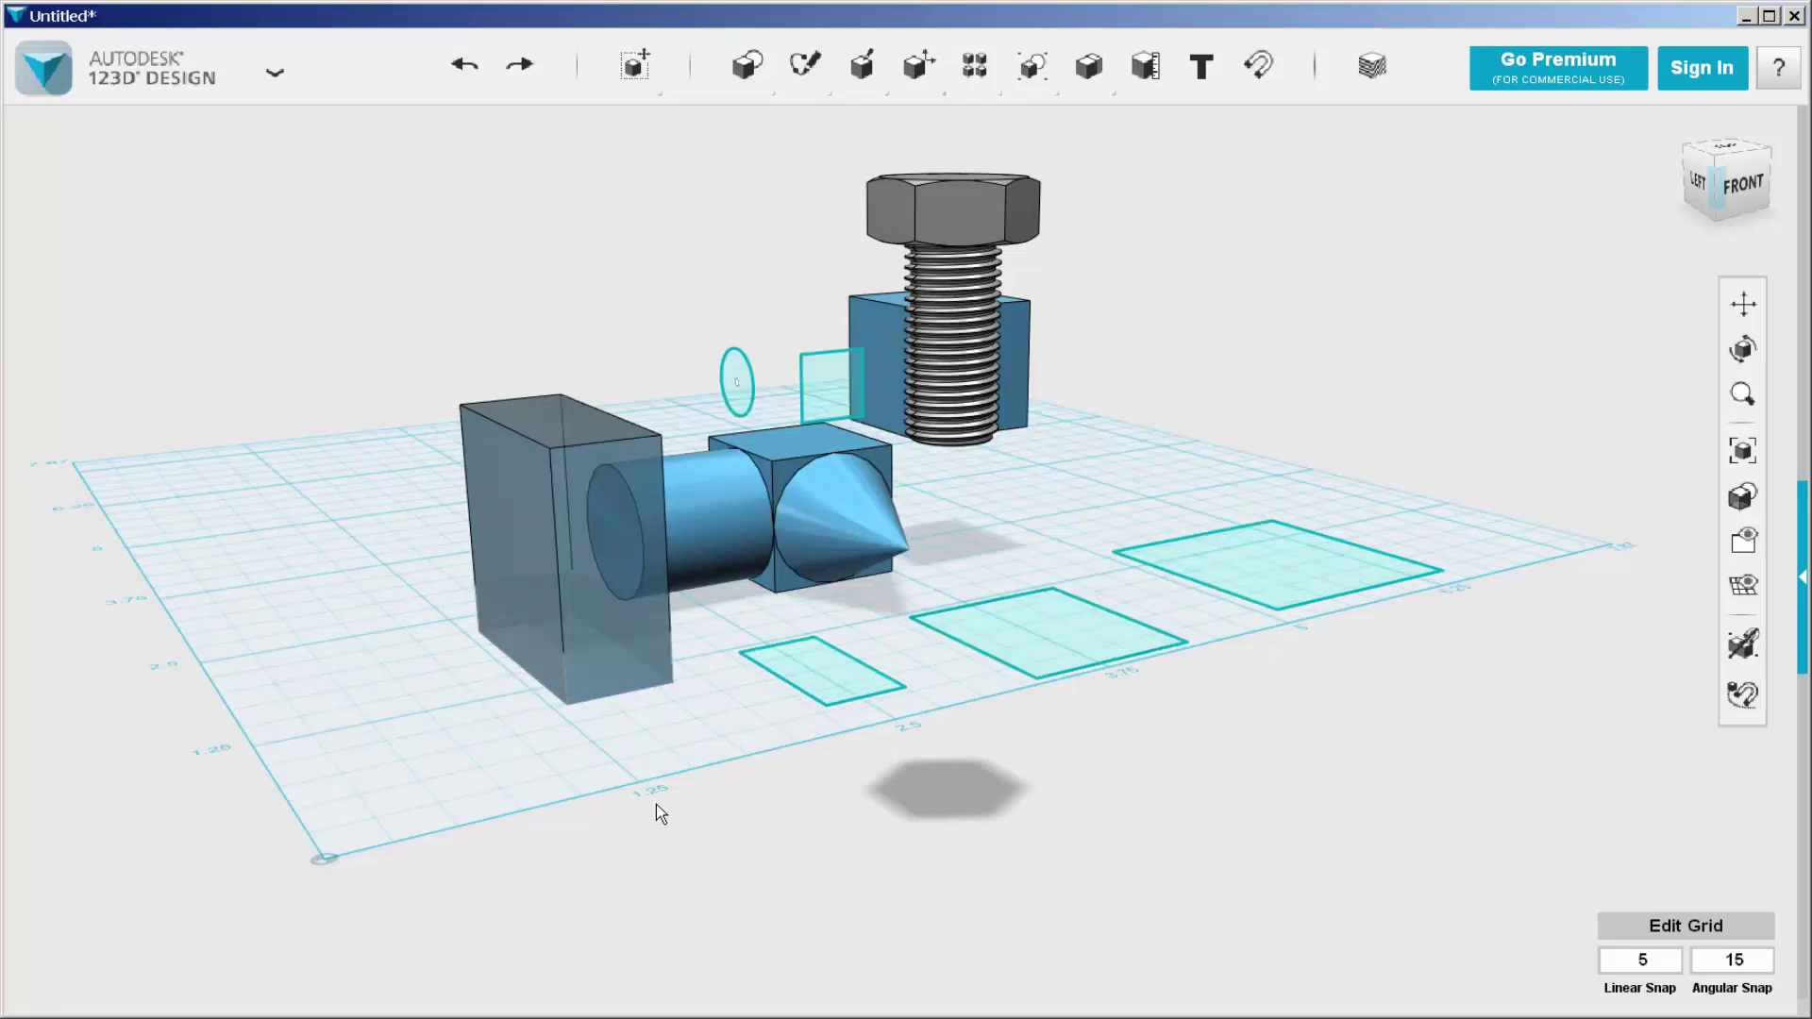
- Apply the Makerbot Replicator 2 grid preset, then orbit to look down on the models
{"action": "left_click", "coordinate": [1665, 926]}
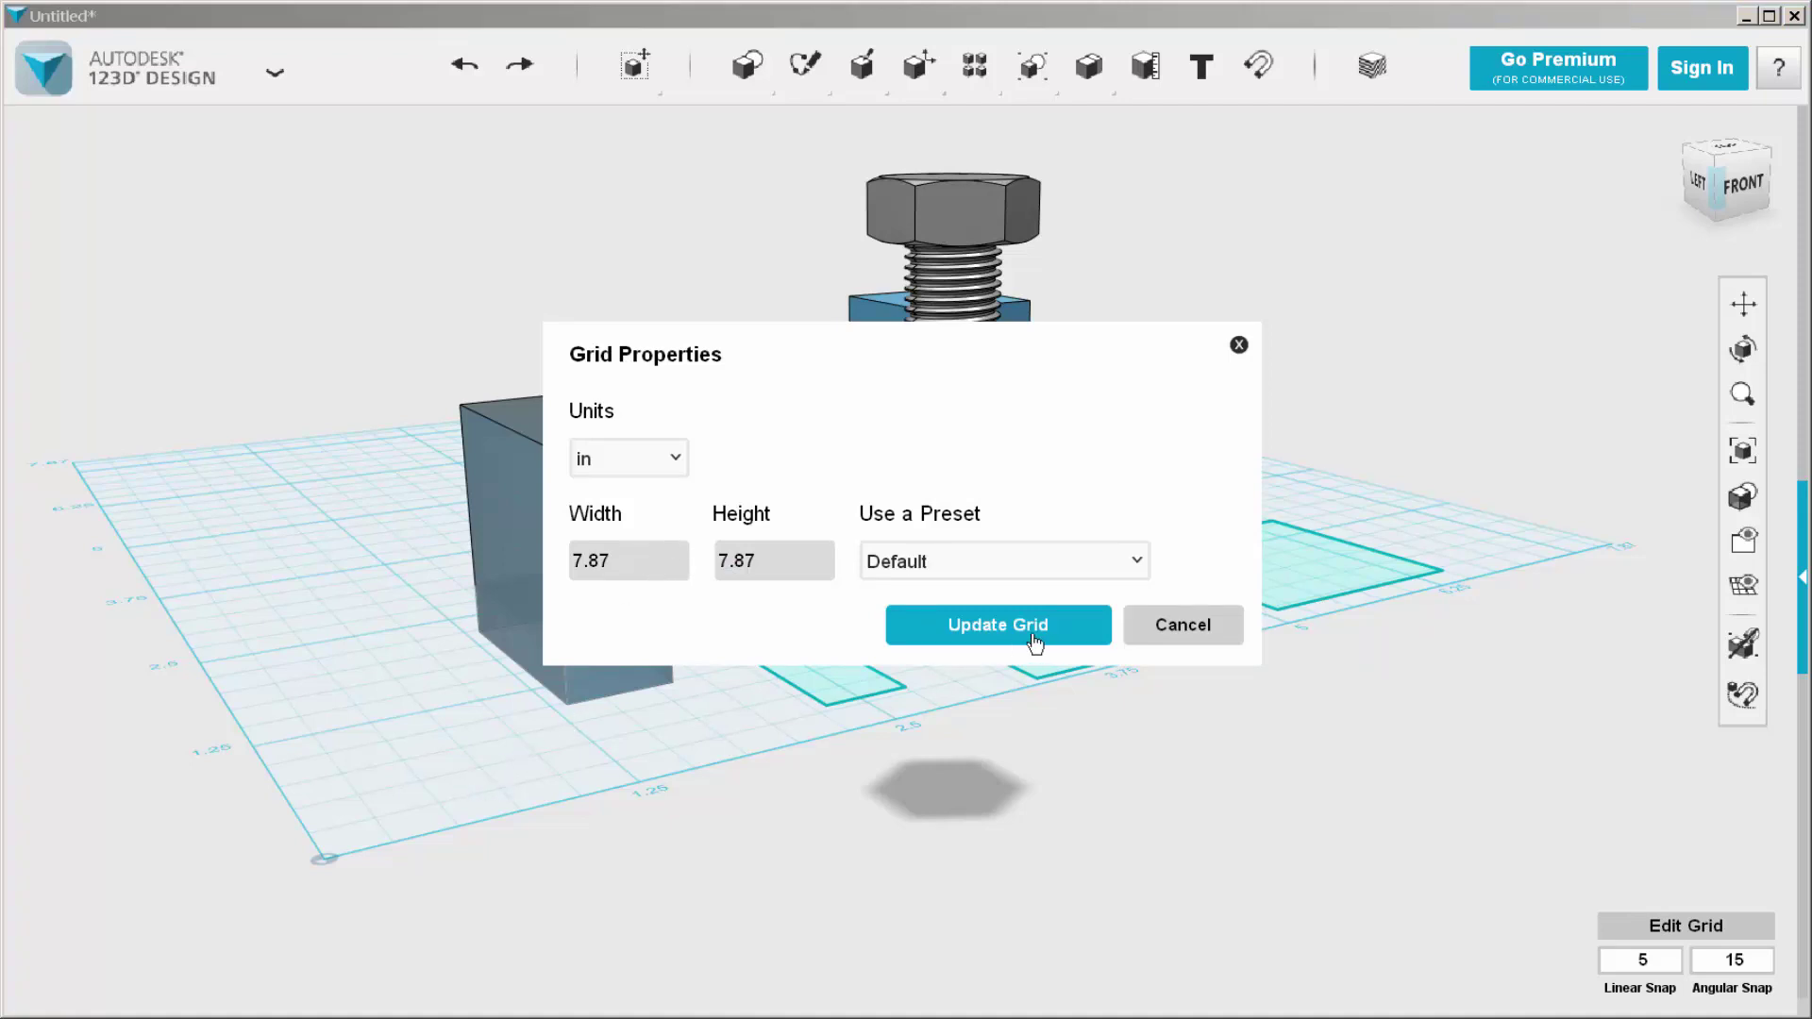
{"action": "left_click", "coordinate": [1136, 563]}
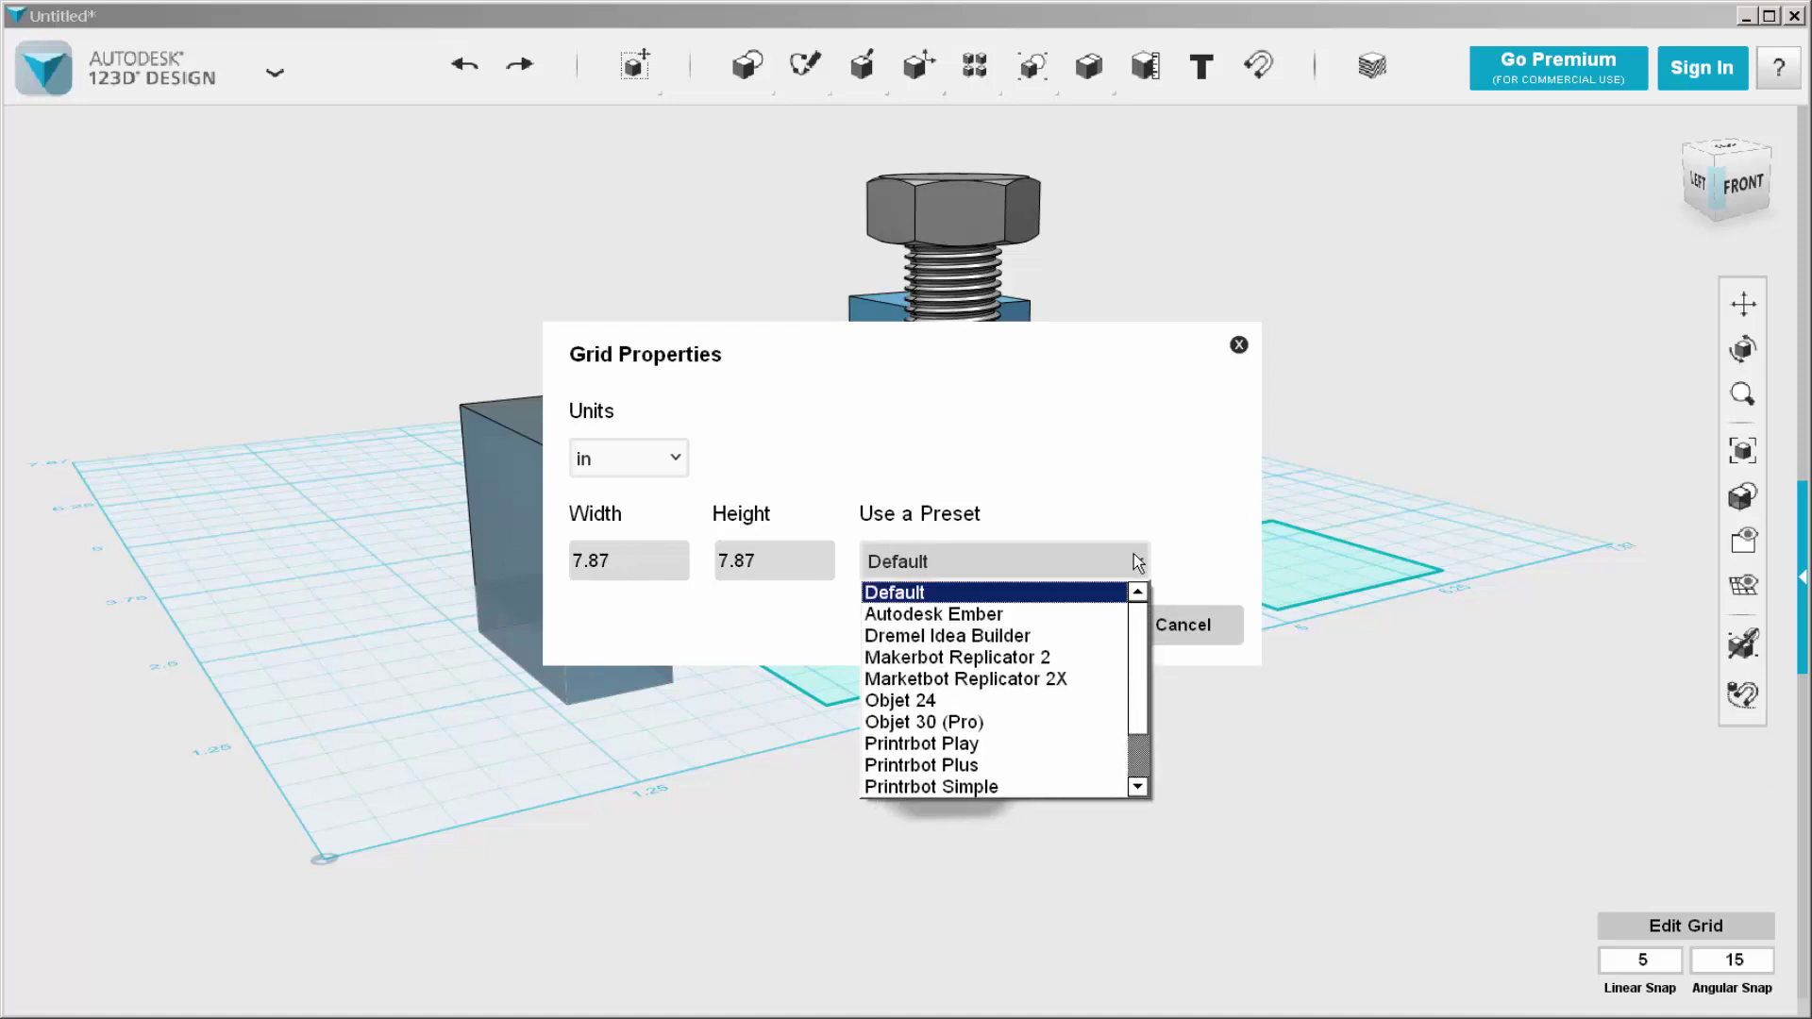
{"action": "mouse_move", "coordinate": [1144, 613]}
{"action": "left_mouse_down"}
{"action": "mouse_move", "coordinate": [1145, 686]}
{"action": "mouse_move", "coordinate": [1137, 608]}
{"action": "left_mouse_up"}
{"action": "left_click", "coordinate": [985, 661]}
{"action": "left_click", "coordinate": [958, 634]}
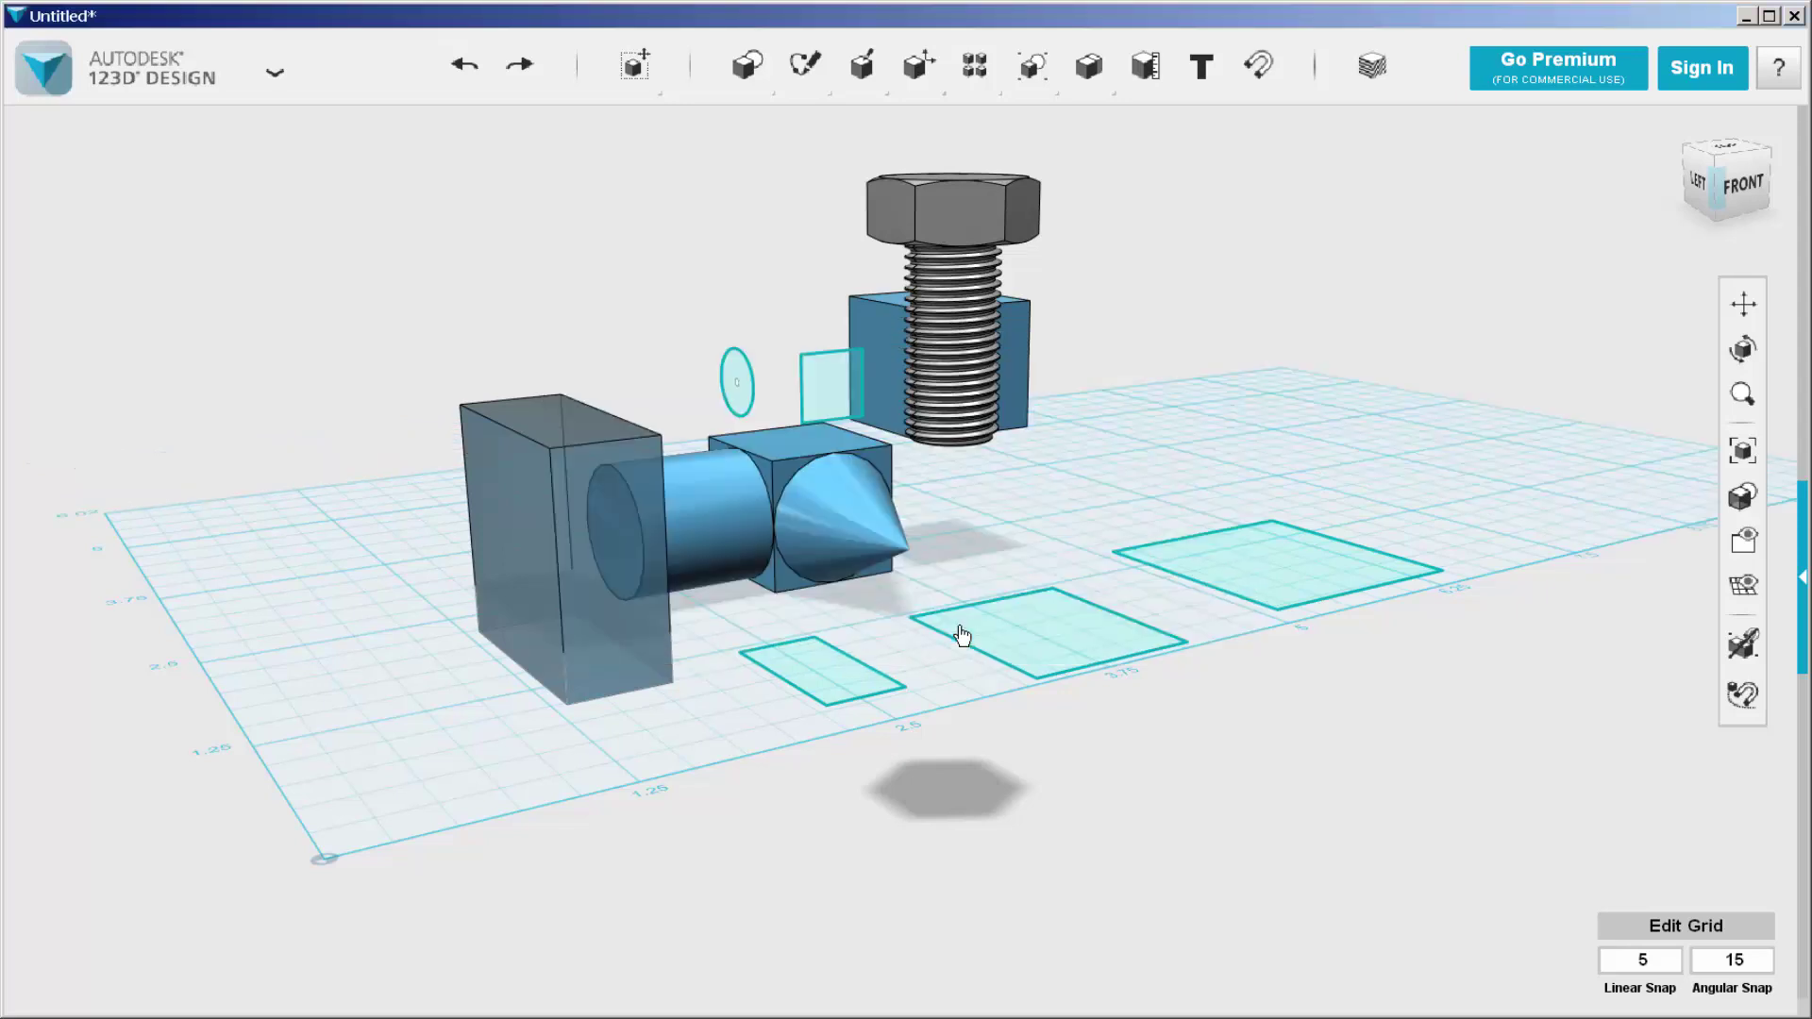
{"action": "right_click_drag", "start_coordinate": [972, 717], "coordinate": [1249, 930]}
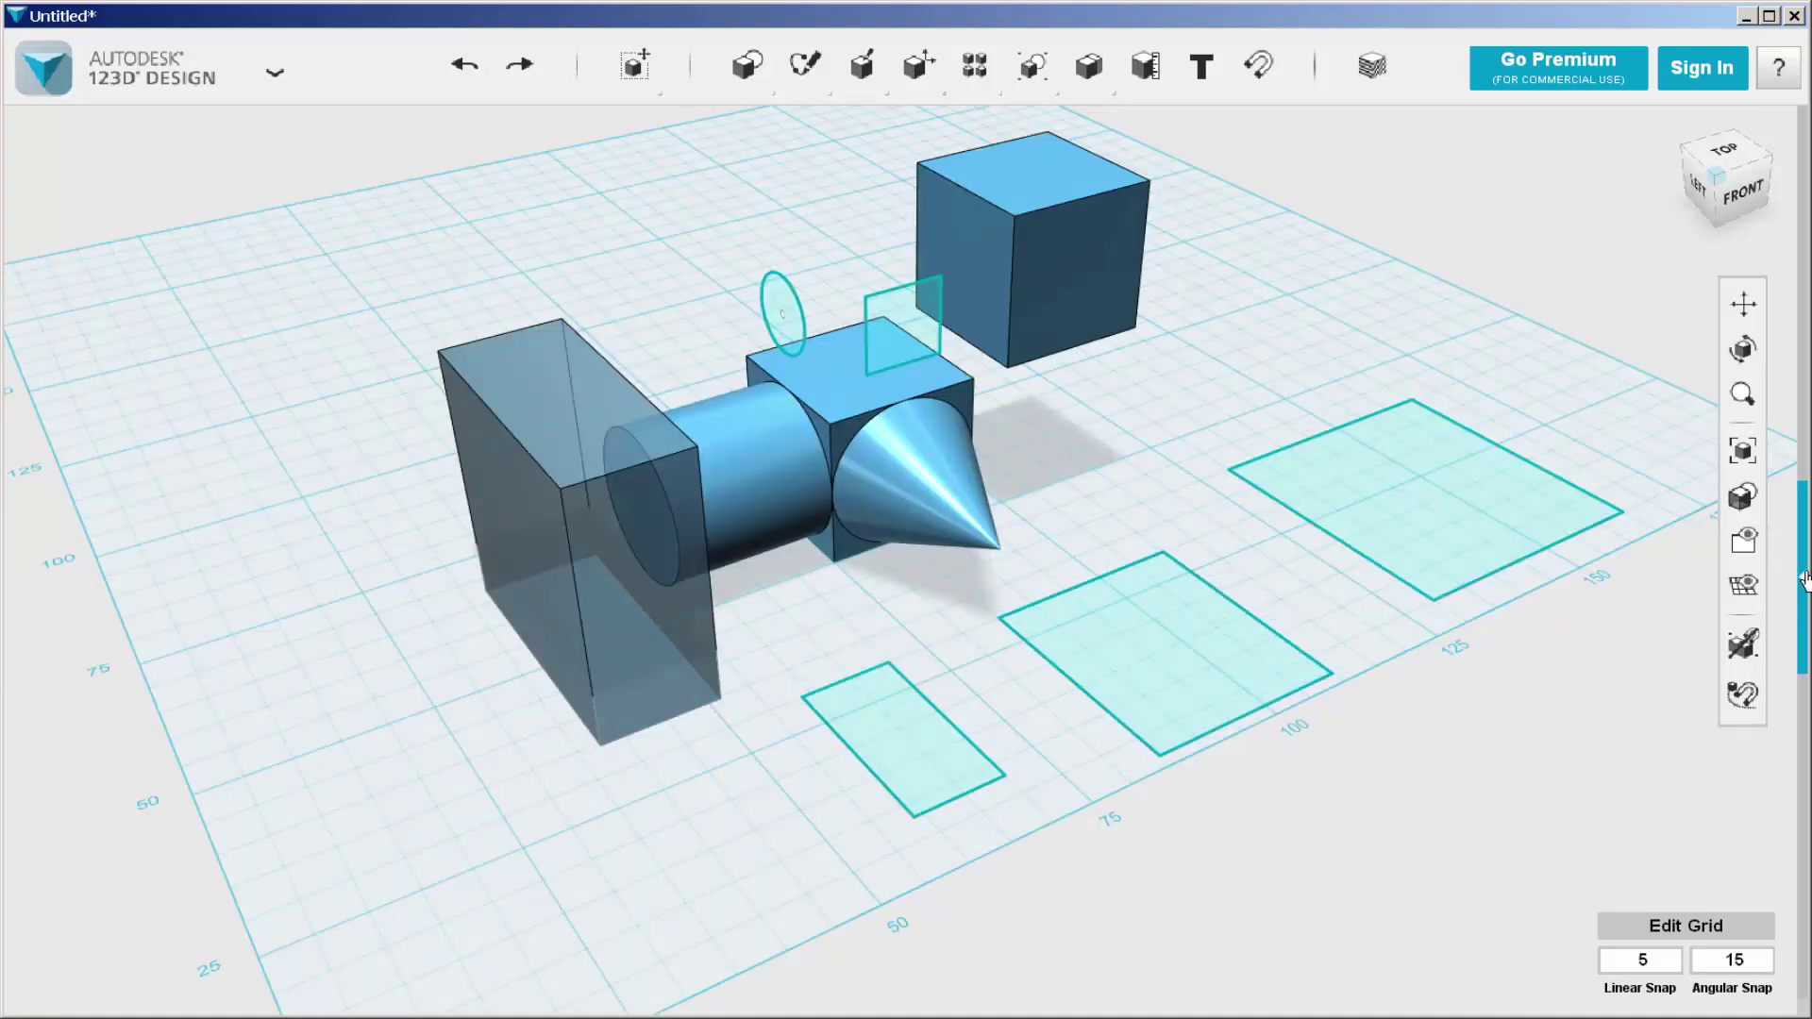
- Drag the Bolt-03 part from the Hardware parts library into the scene
{"action": "left_click", "coordinate": [1803, 579]}
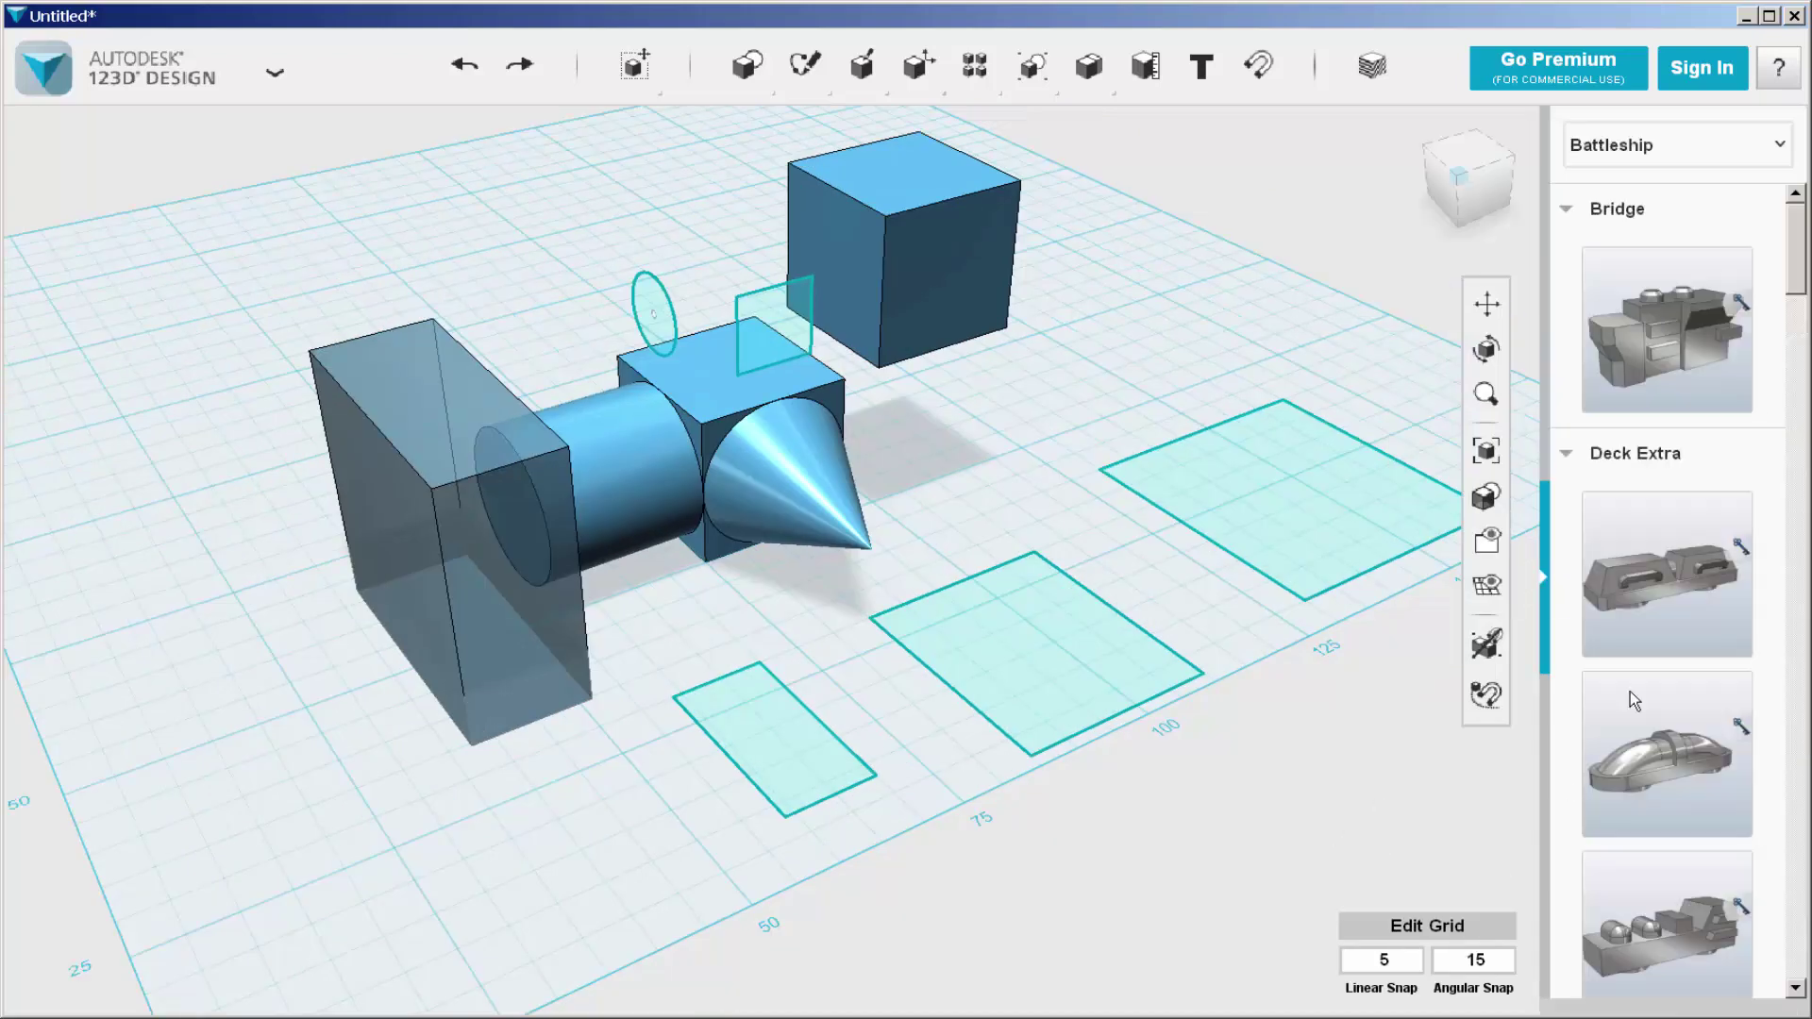
{"action": "left_click", "coordinate": [1778, 150]}
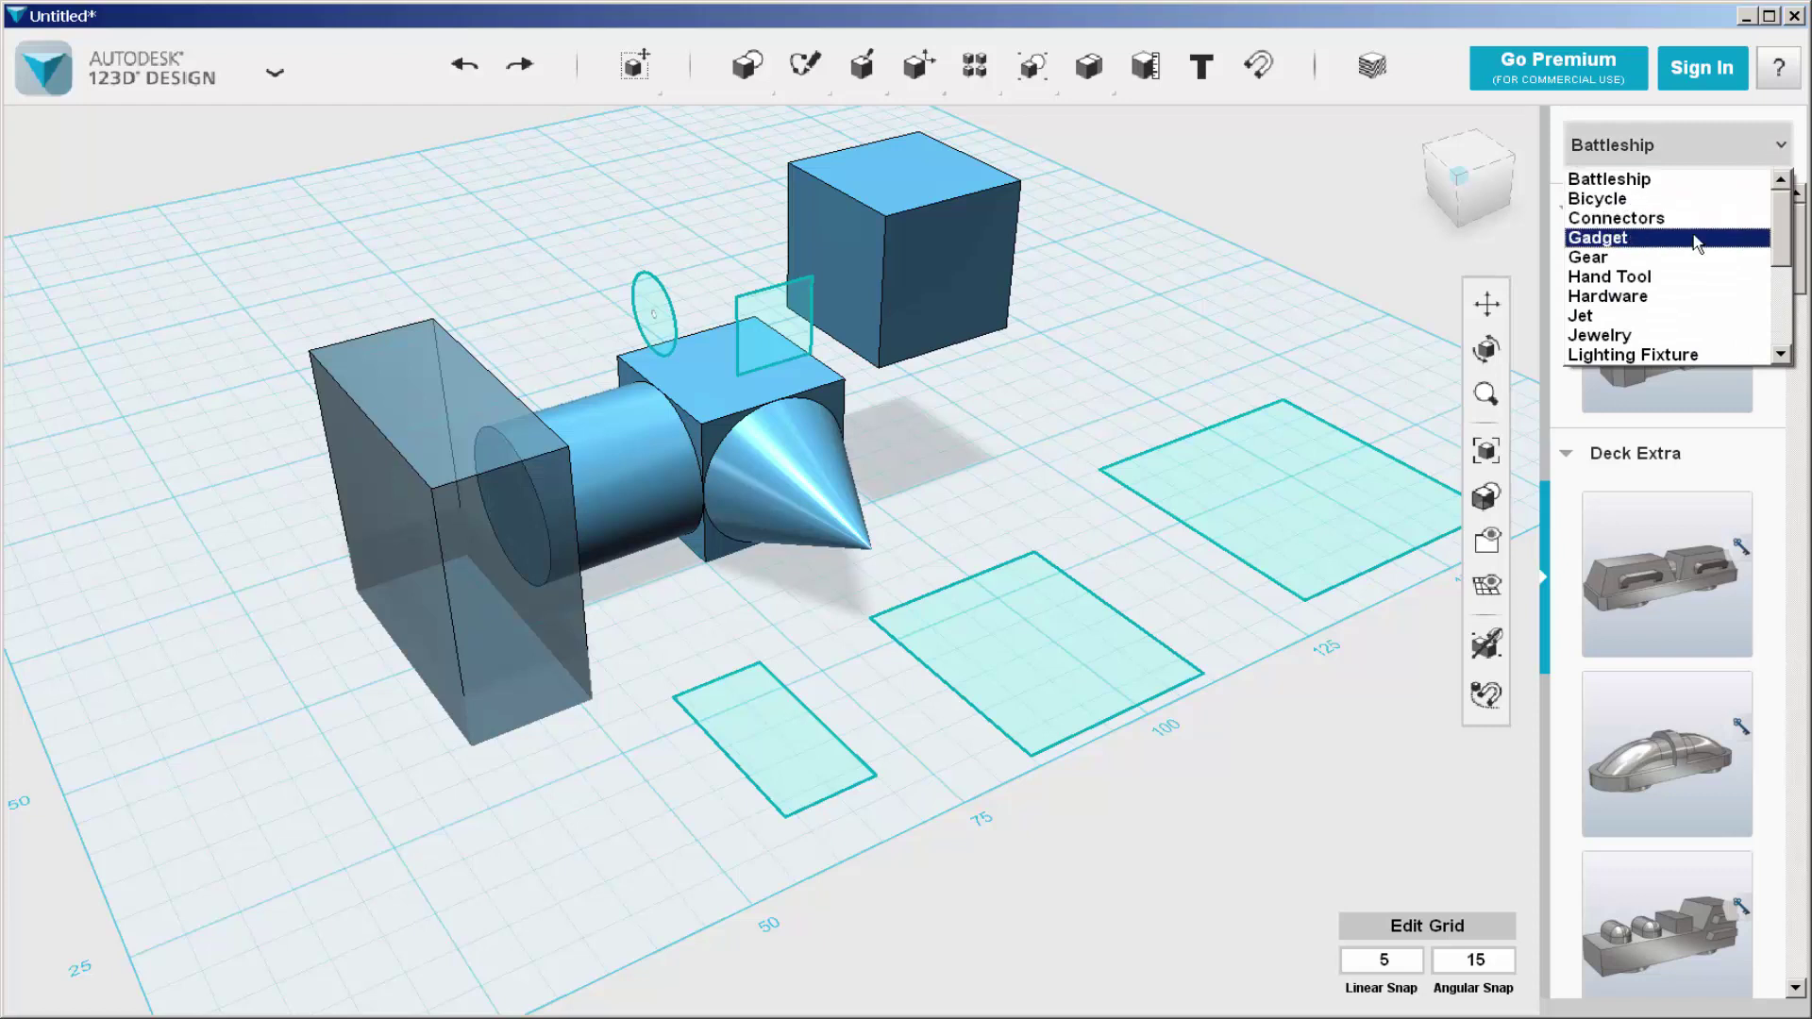
{"action": "left_click", "coordinate": [1687, 296]}
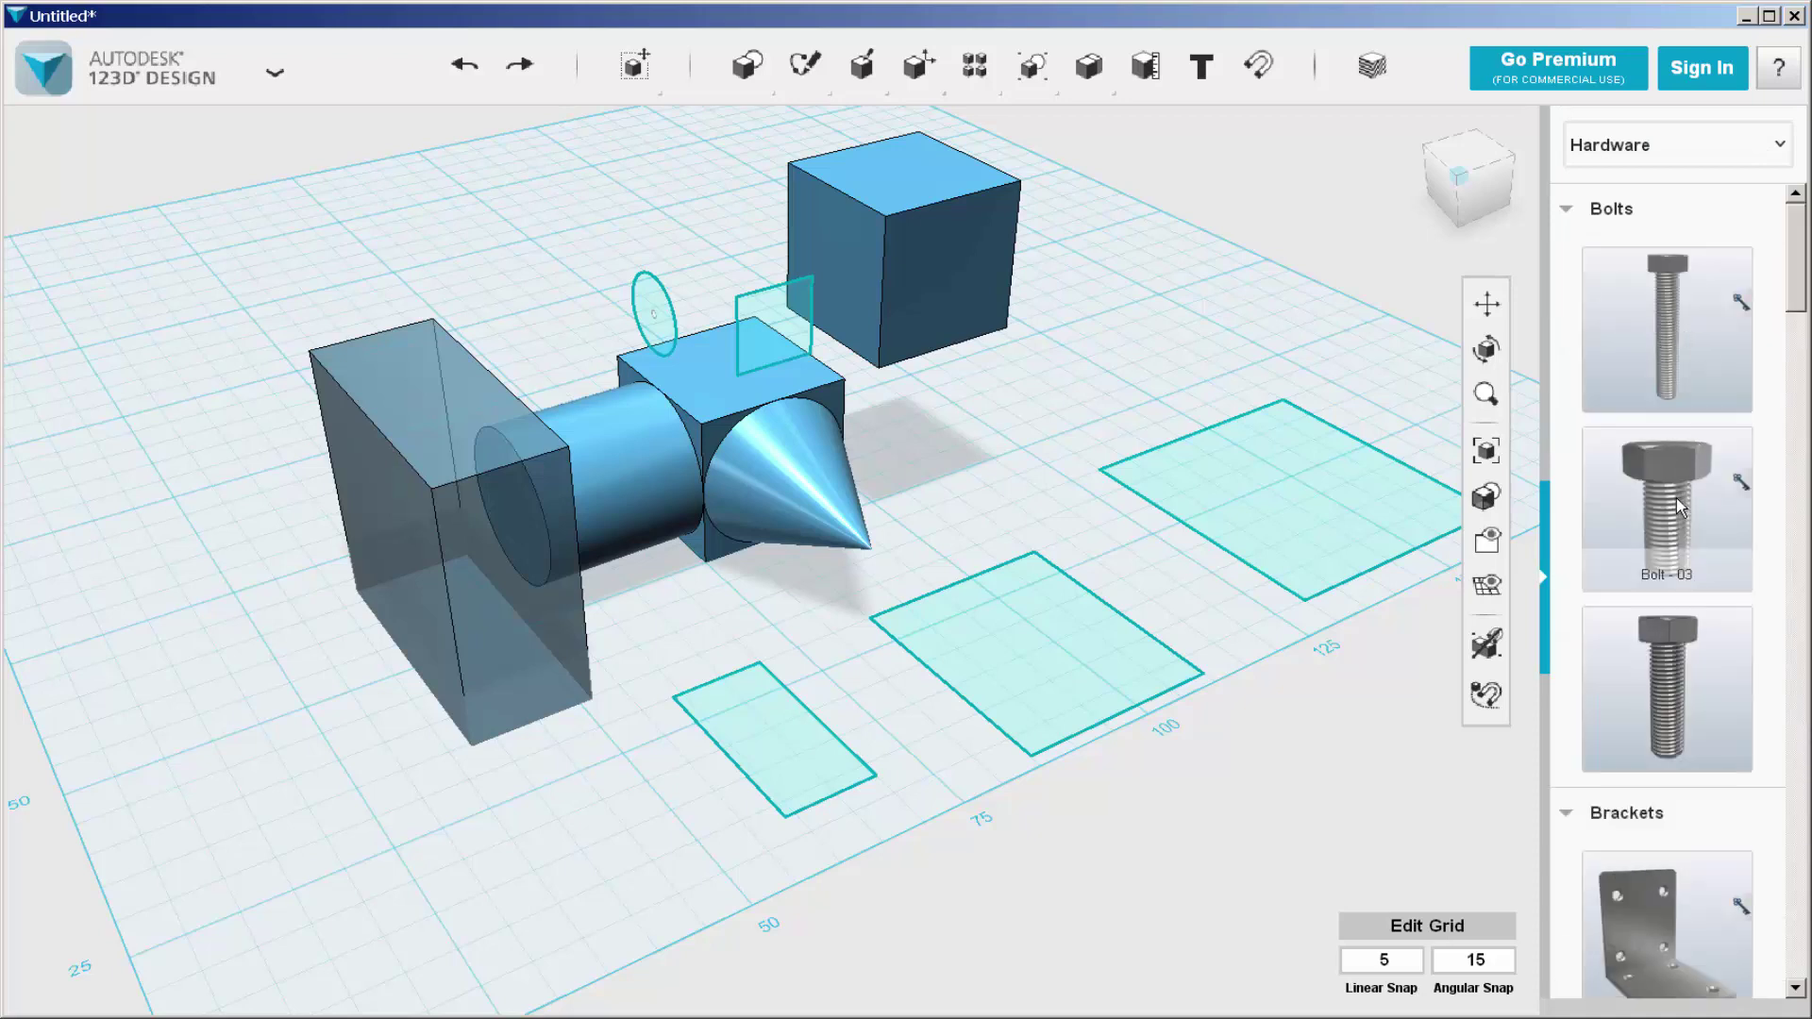
{"action": "left_click_drag", "start_coordinate": [1676, 498], "coordinate": [923, 320]}
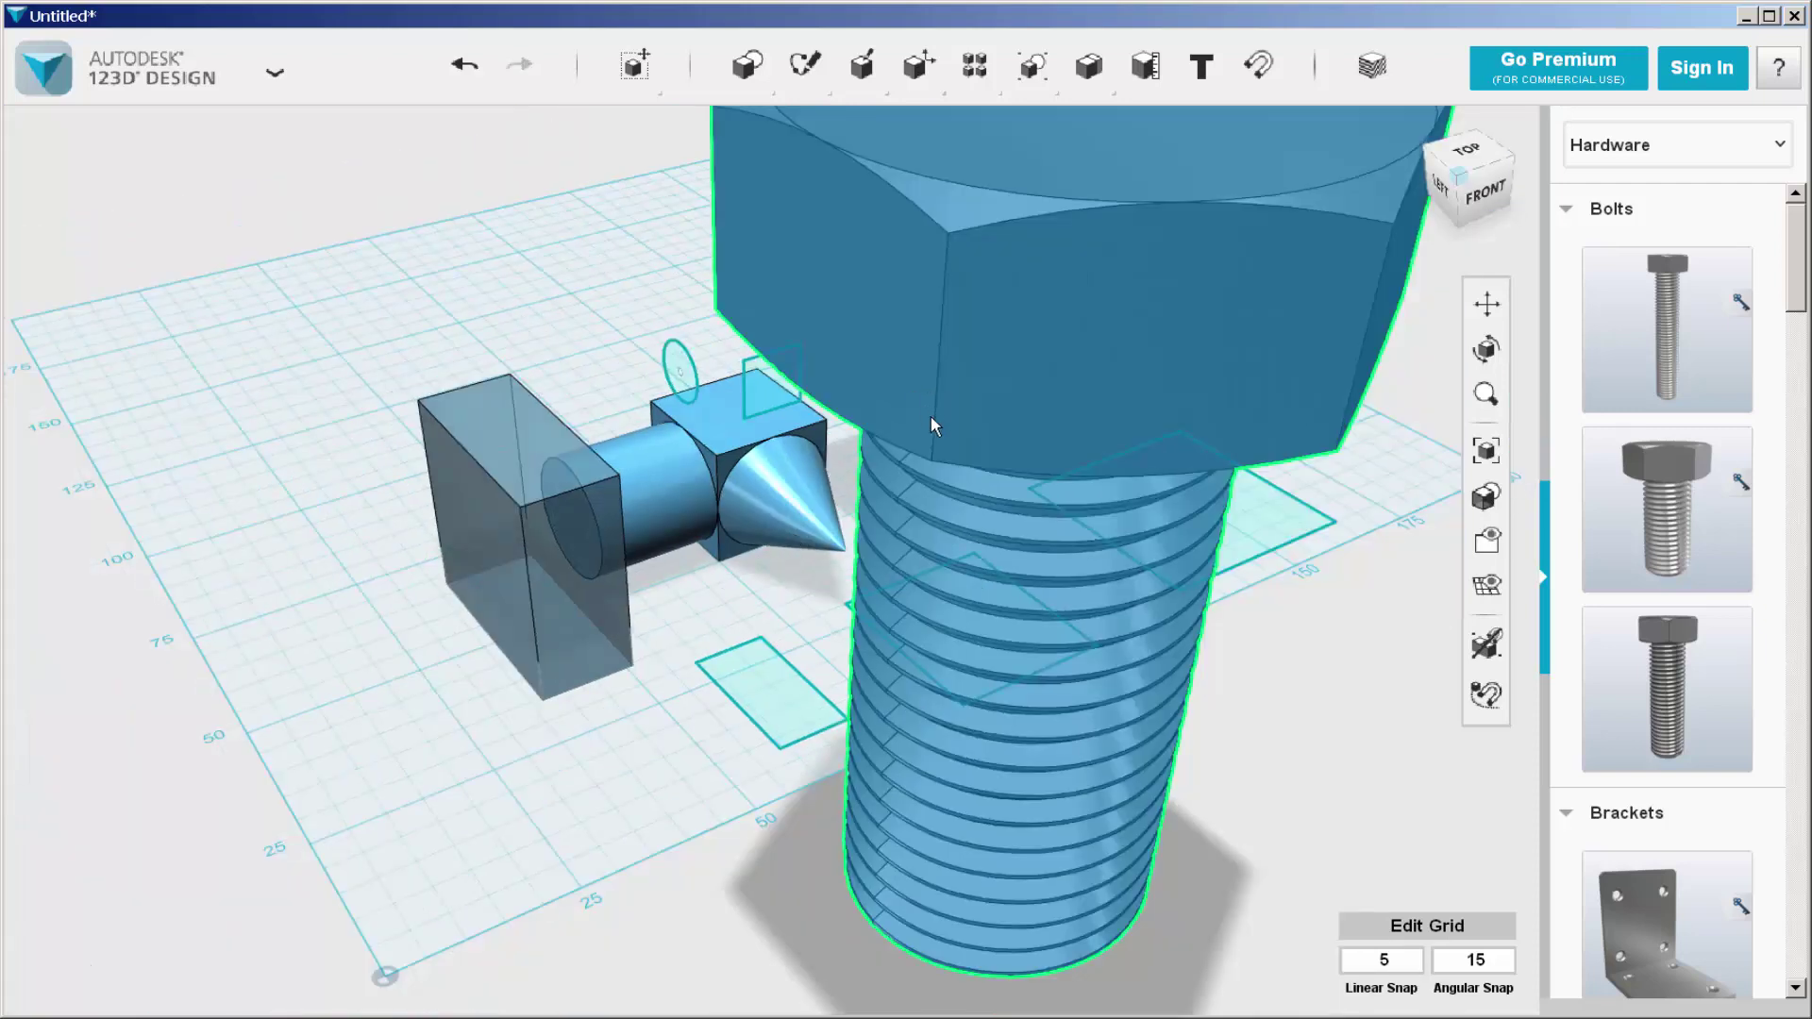
{"action": "left_click_drag", "start_coordinate": [955, 487], "coordinate": [959, 373]}
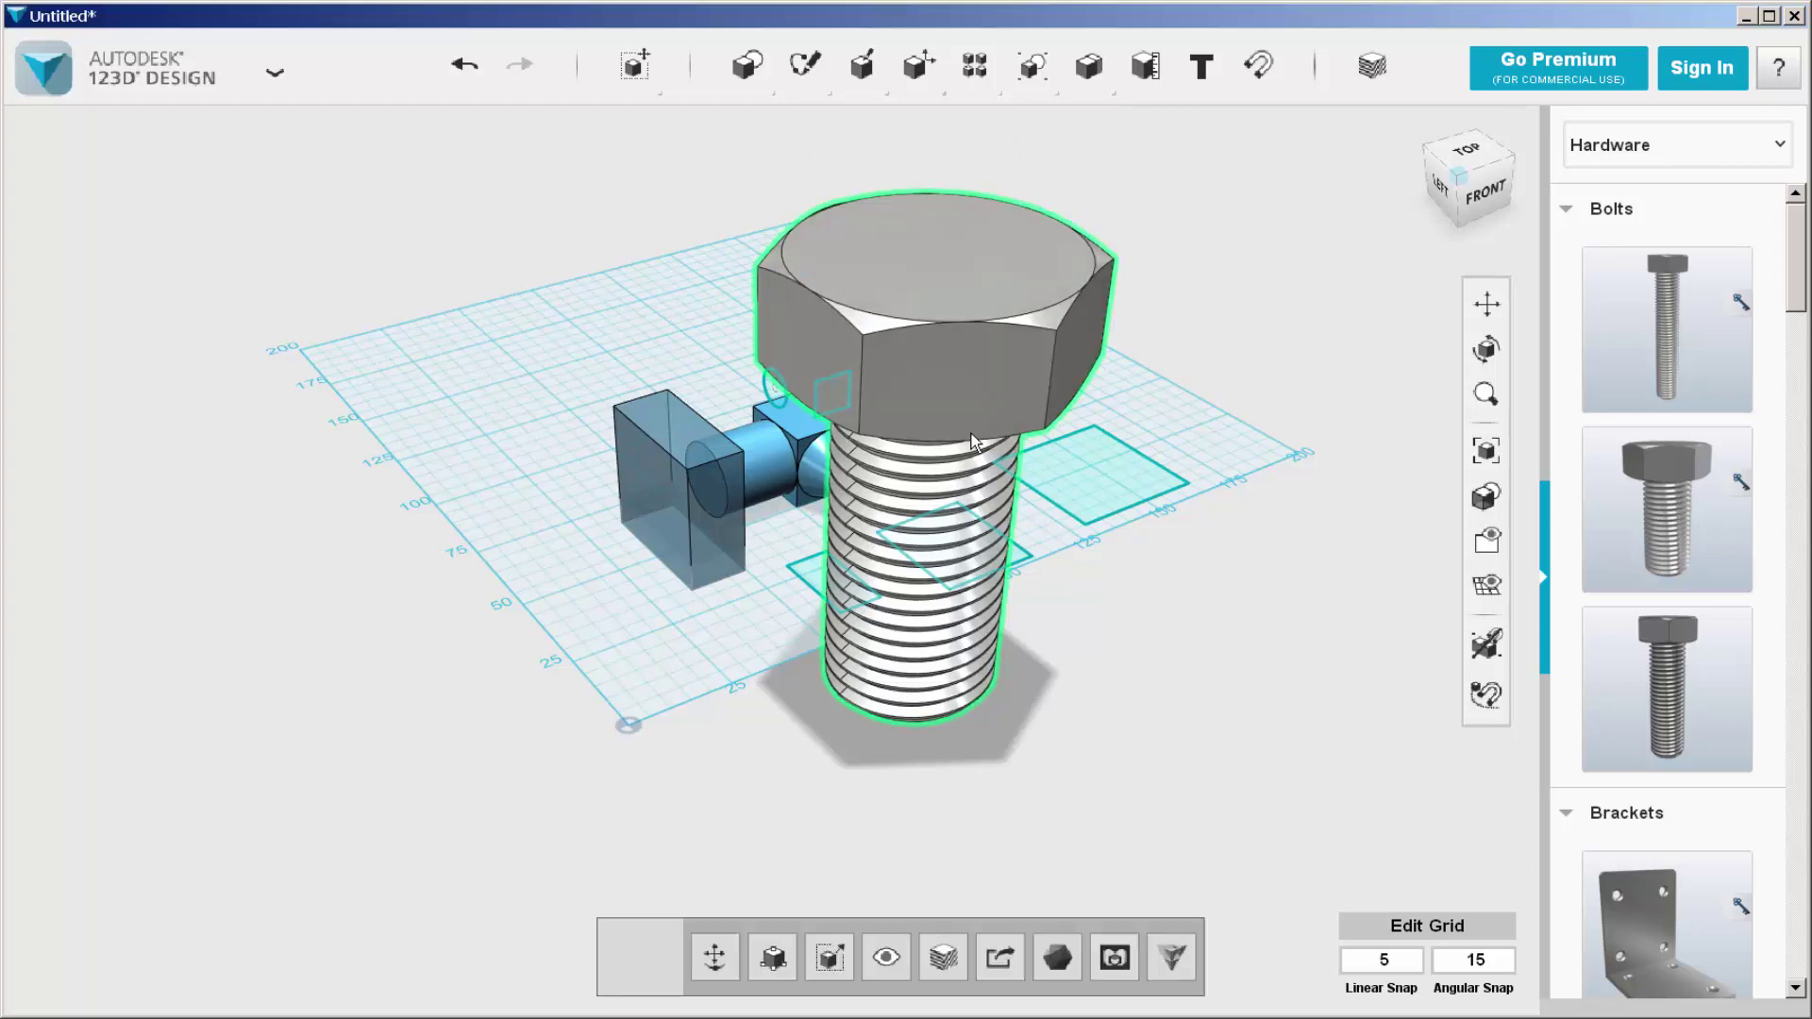
- Scale the bolt down by a factor of 0.25
{"action": "left_click", "coordinate": [834, 958]}
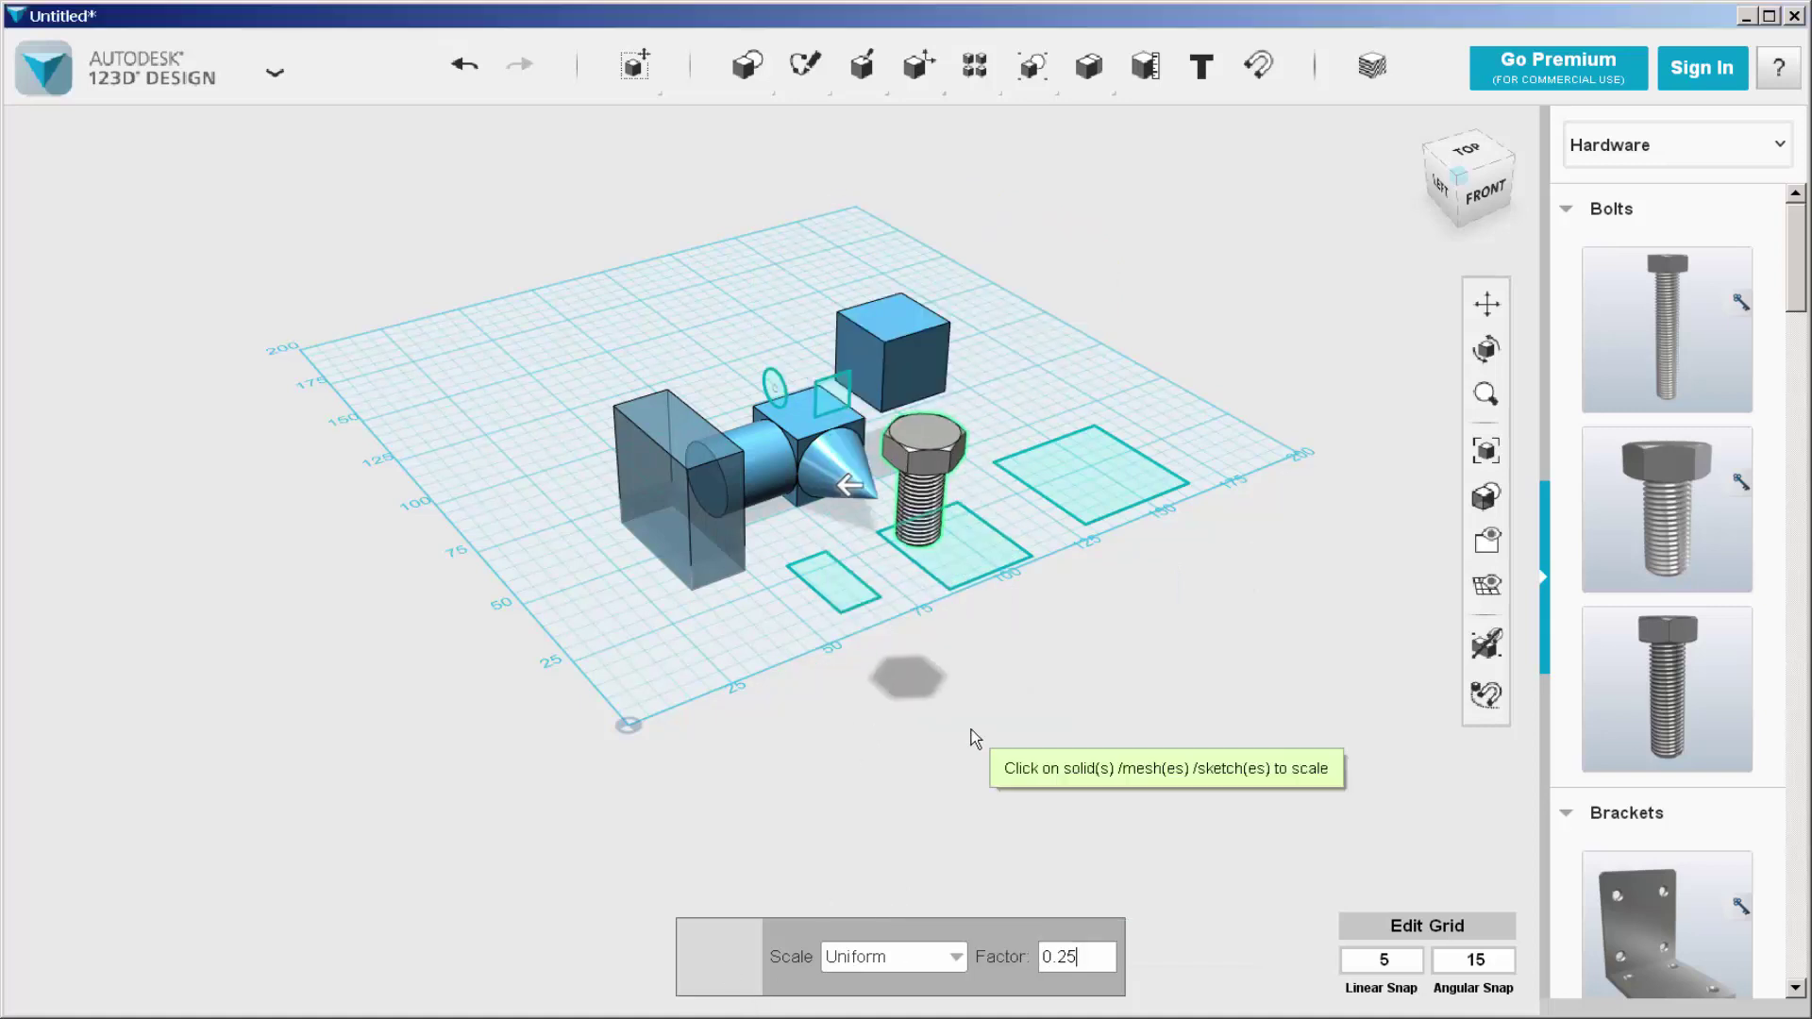
{"action": "key", "text": "Escape"}
{"action": "right_click_drag", "start_coordinate": [1056, 708], "coordinate": [982, 377]}
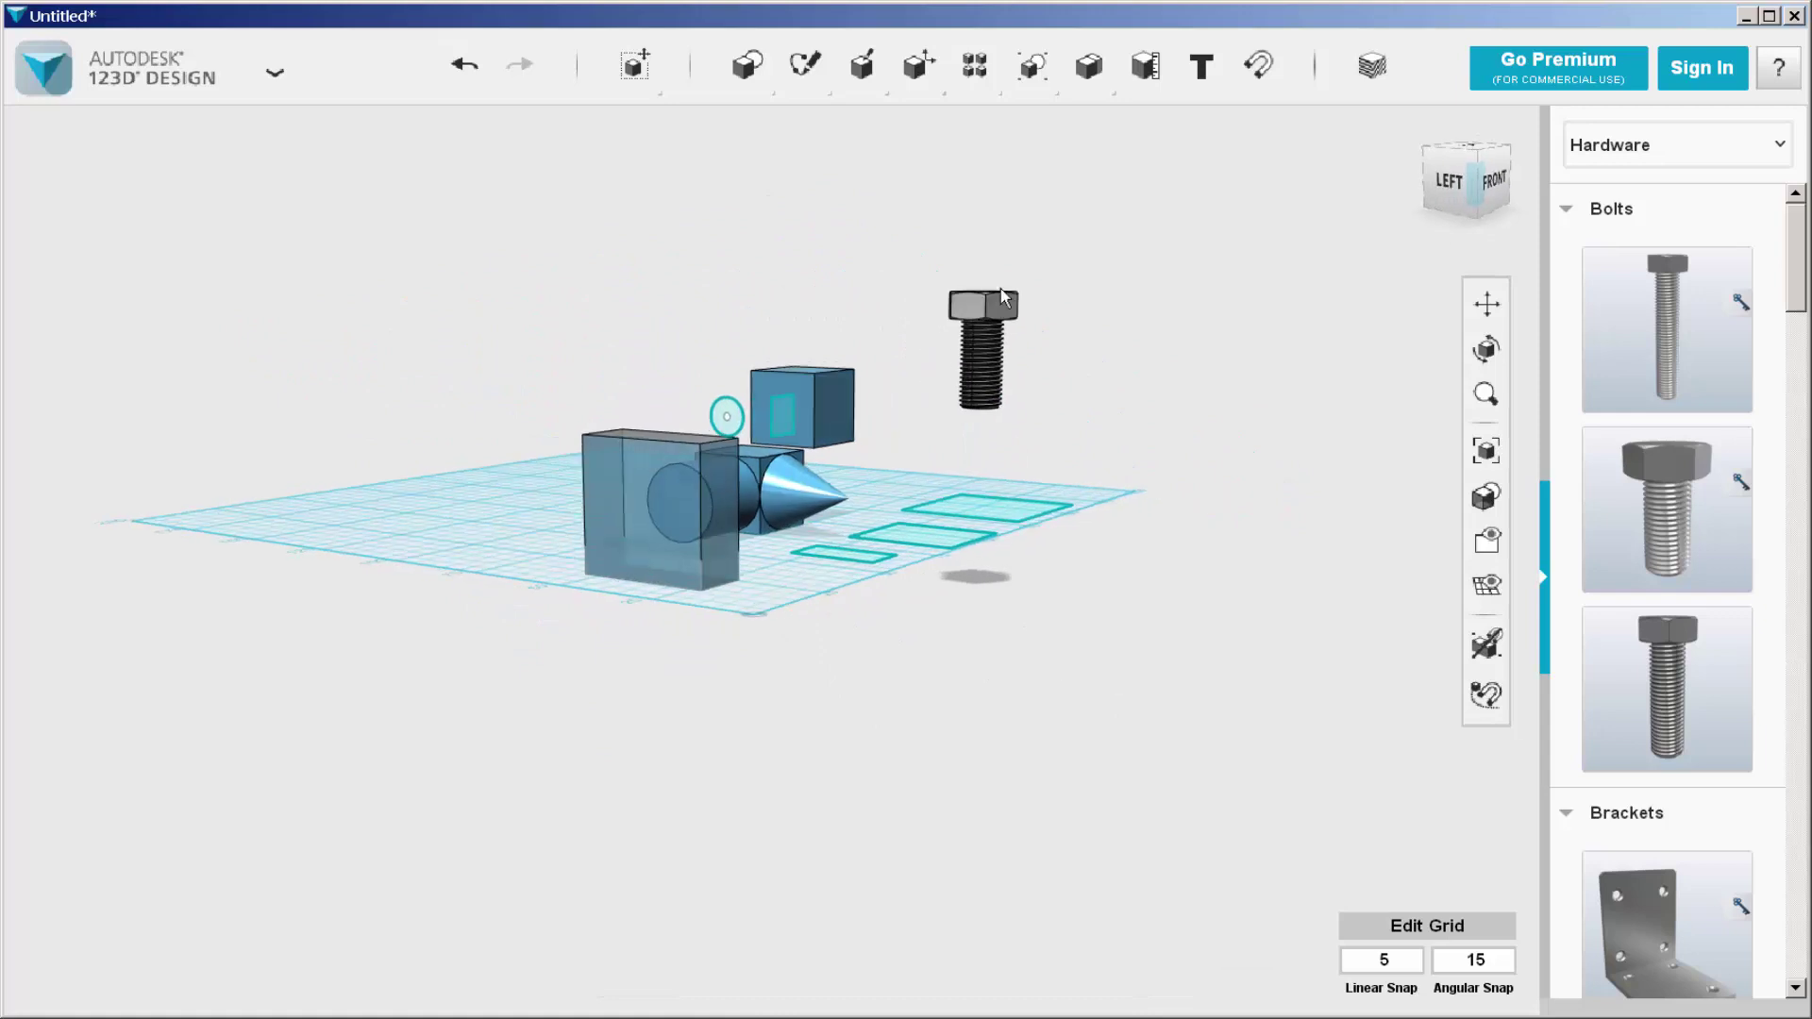
- Lower the bolt 35 mm onto the grid and hide the parts library
{"action": "left_click", "coordinate": [981, 358]}
{"action": "left_click", "coordinate": [715, 958]}
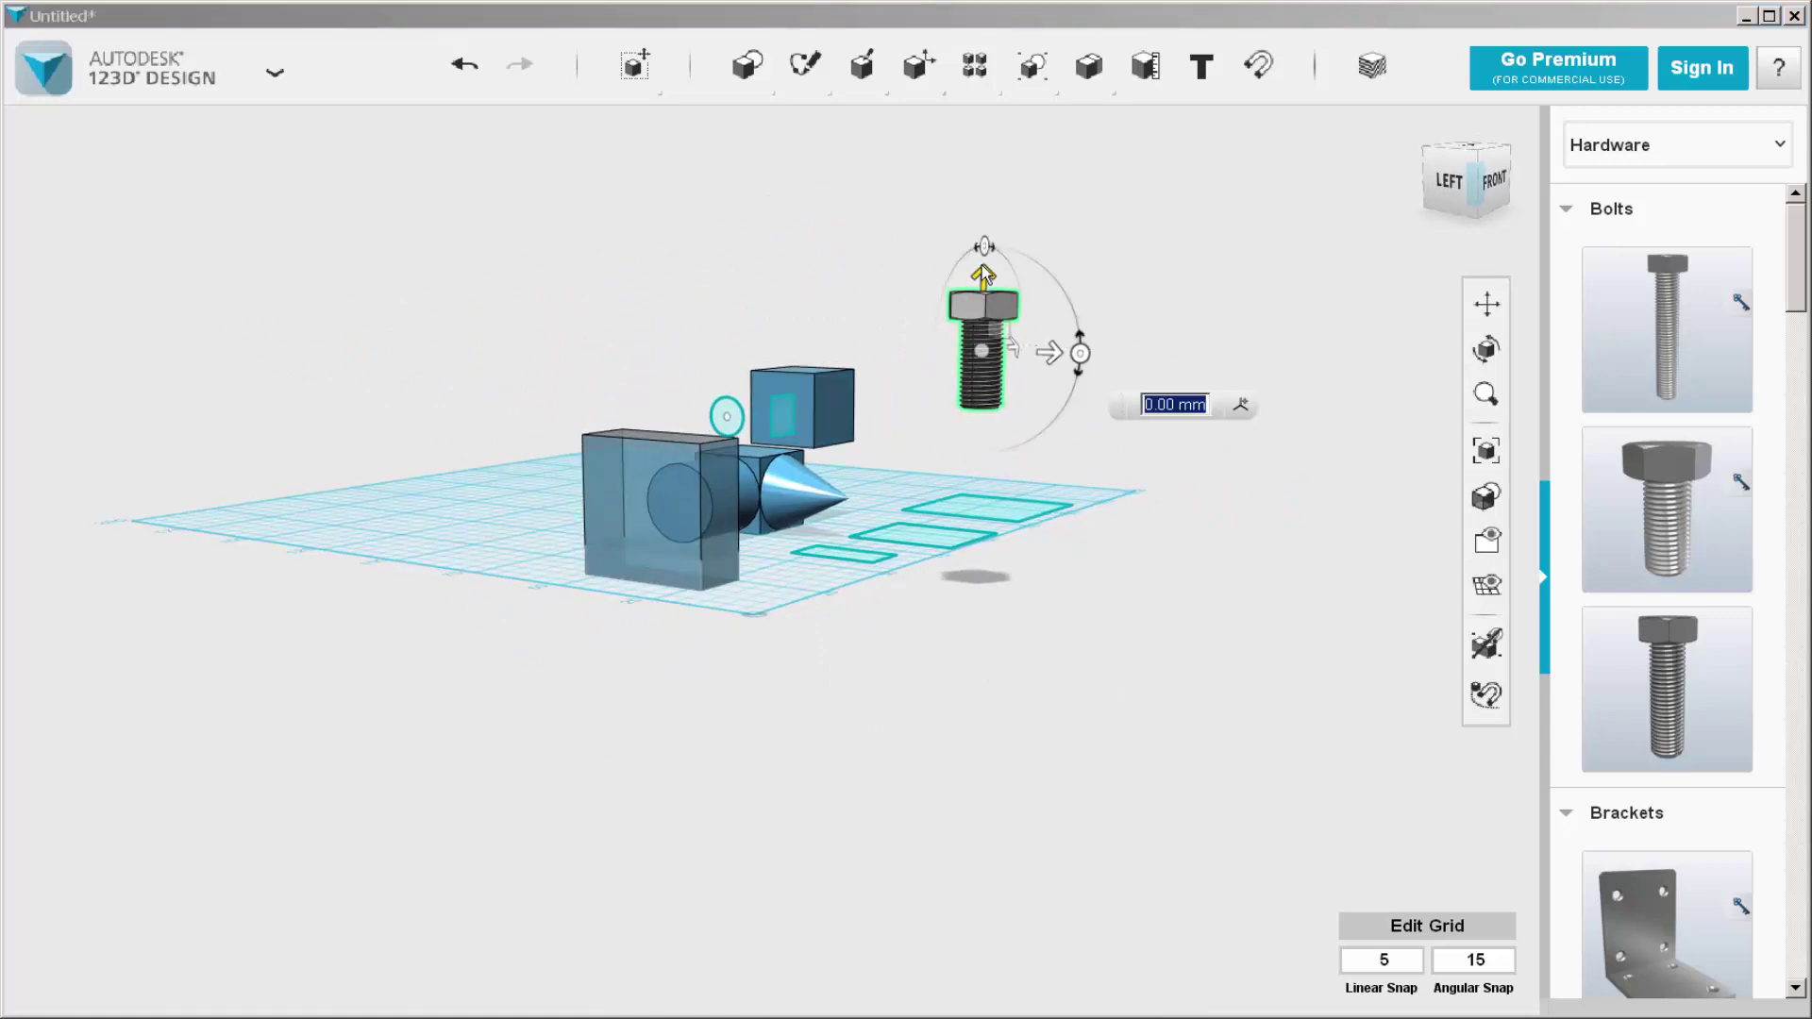
{"action": "left_click_drag", "start_coordinate": [983, 278], "coordinate": [991, 436]}
{"action": "left_click", "coordinate": [1136, 368]}
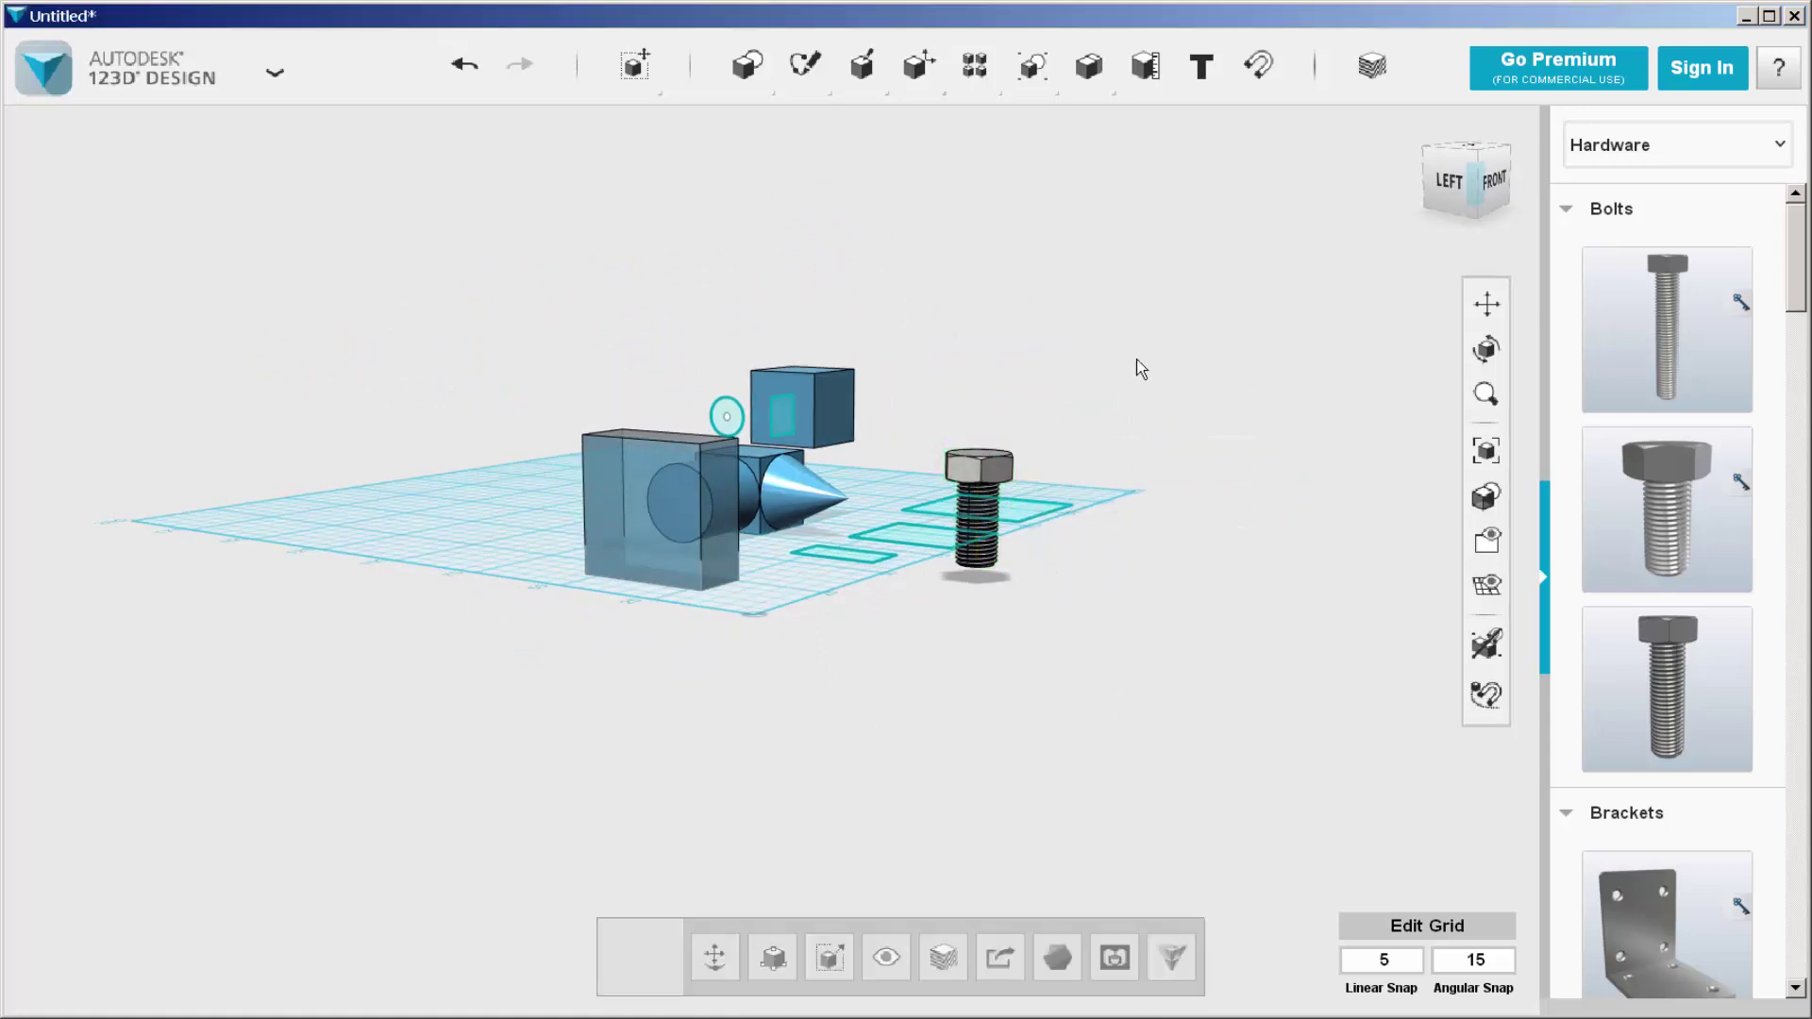
{"action": "right_click_drag", "start_coordinate": [1136, 368], "coordinate": [1243, 224]}
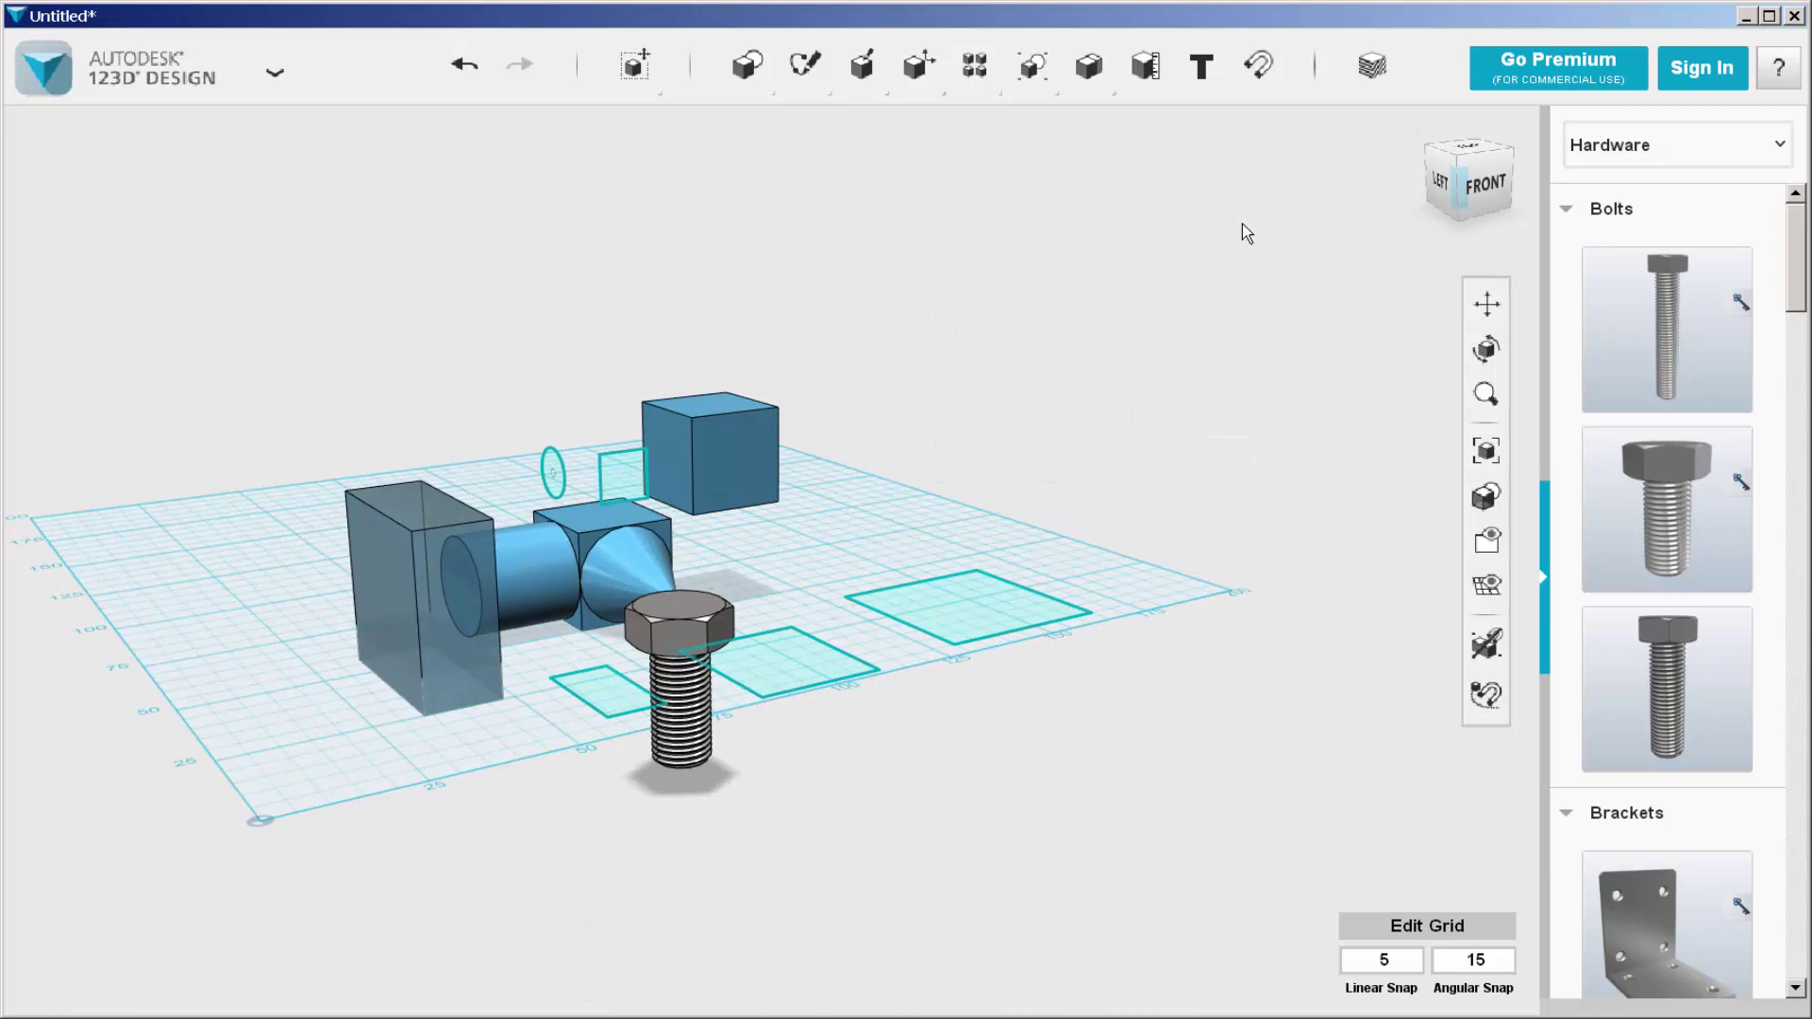
{"action": "left_click", "coordinate": [1546, 578]}
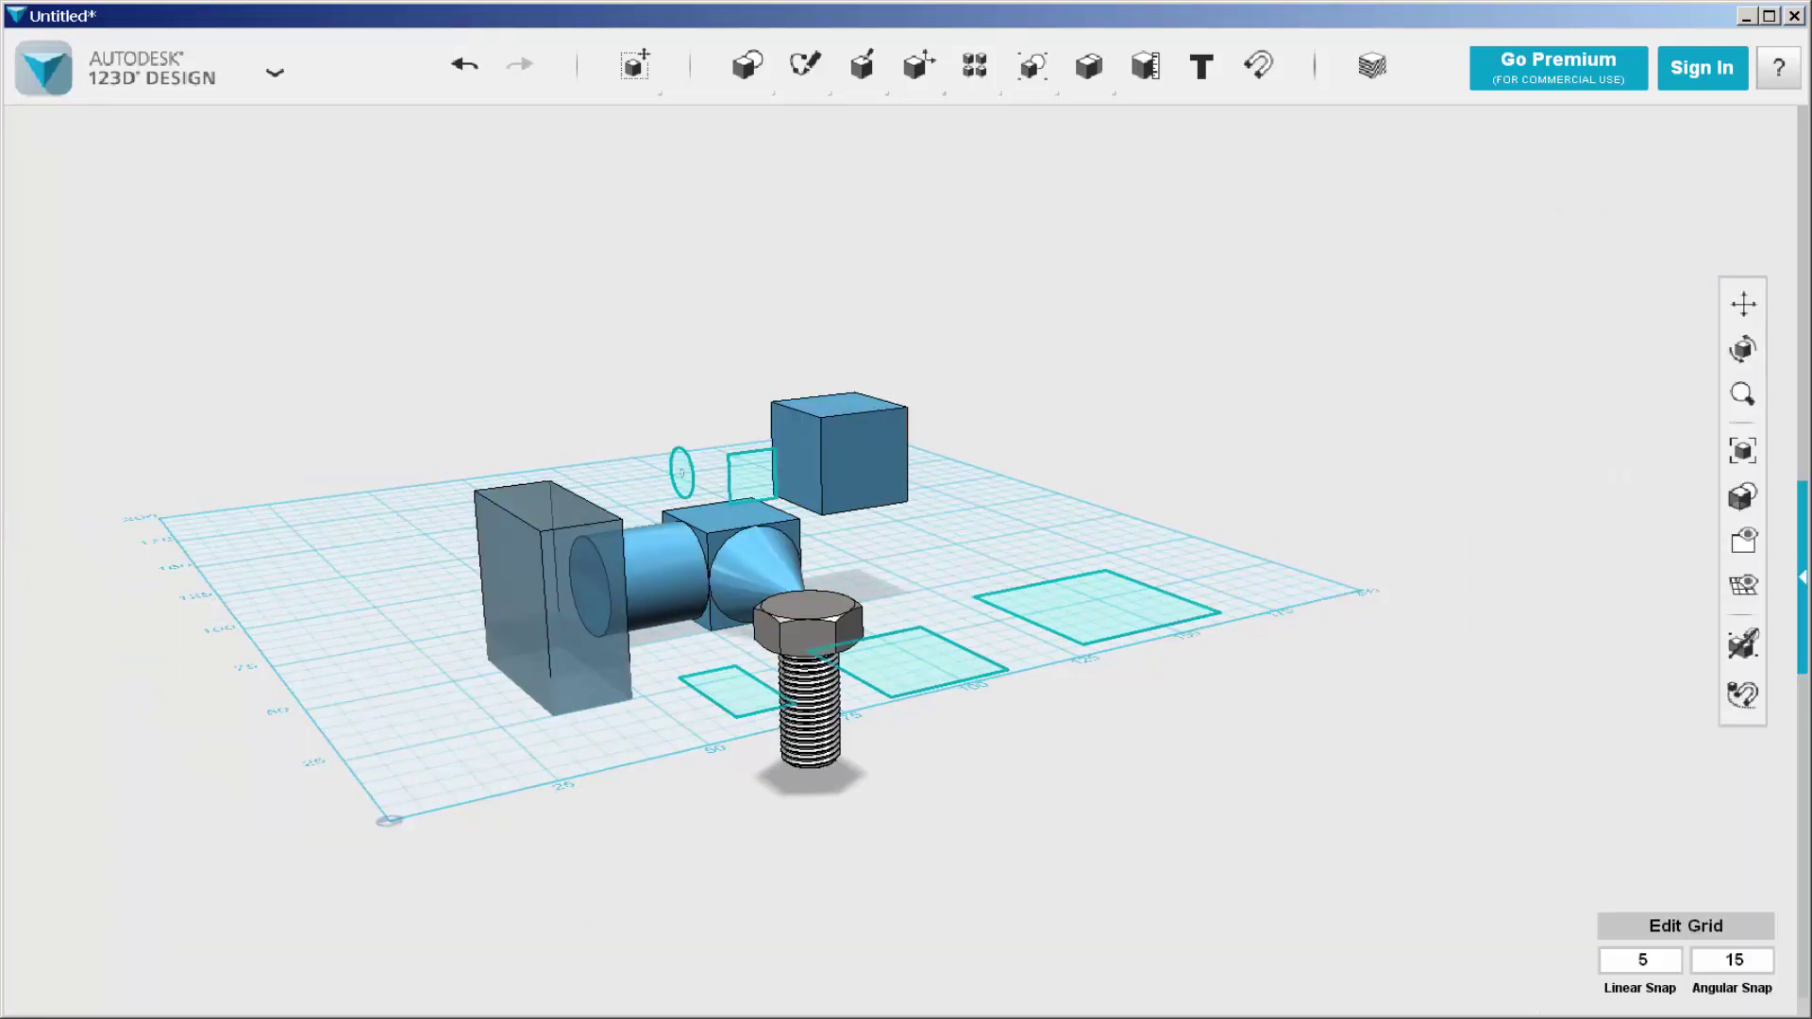